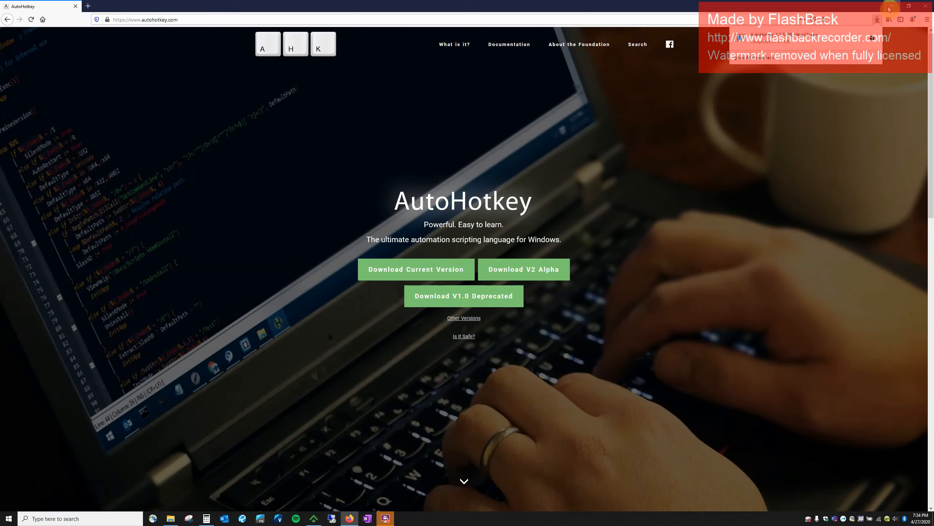
Minimize Firefox's AutoHotkey page to reveal Compass and File Explorer on the desktop.
click(890, 7)
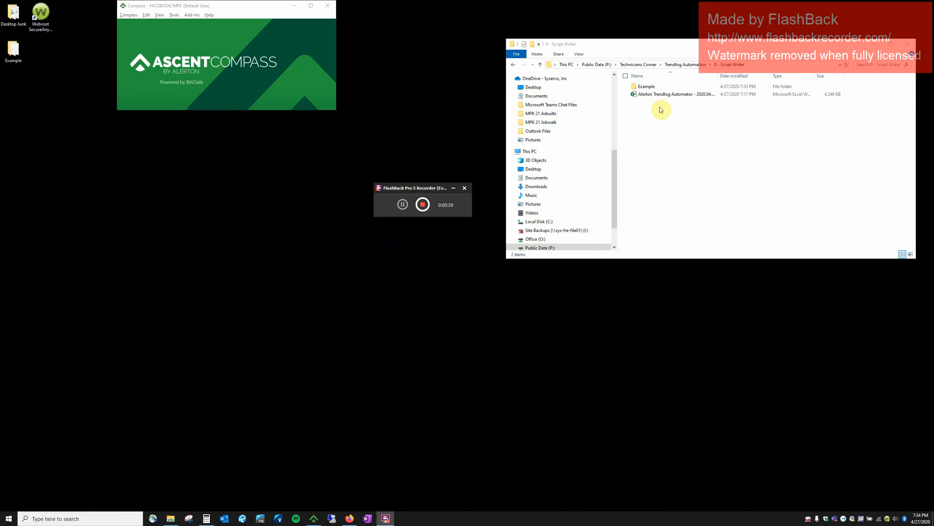
Copy the Alerton Trendlog Automator workbook from Script Writer to the desktop.
click(668, 126)
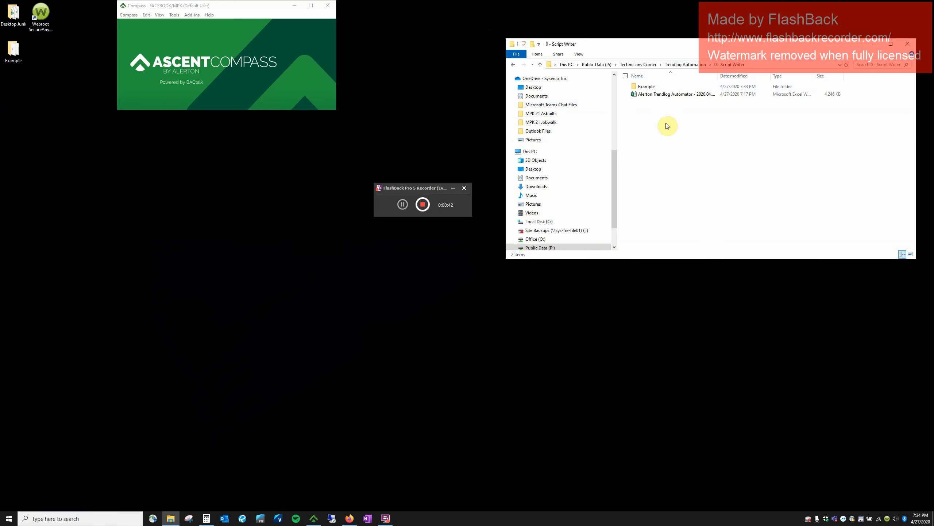
right_click(657, 95)
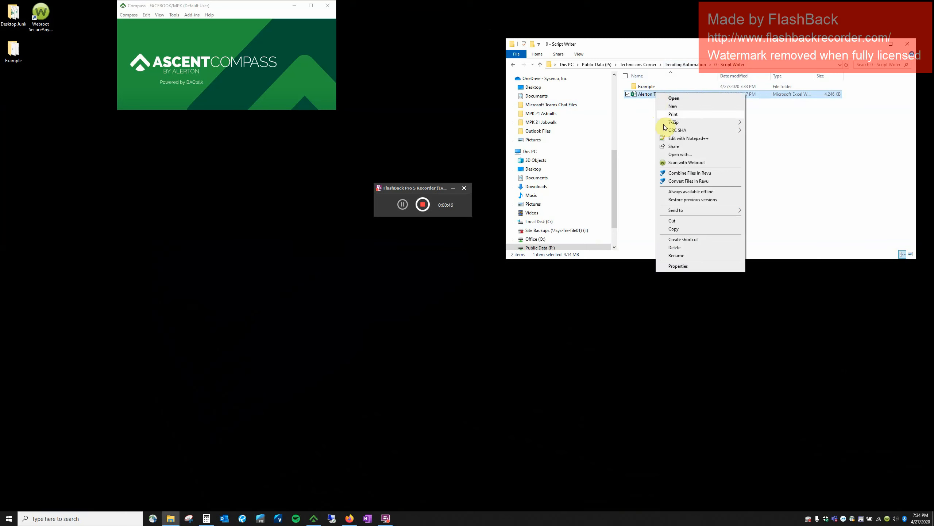
click(669, 229)
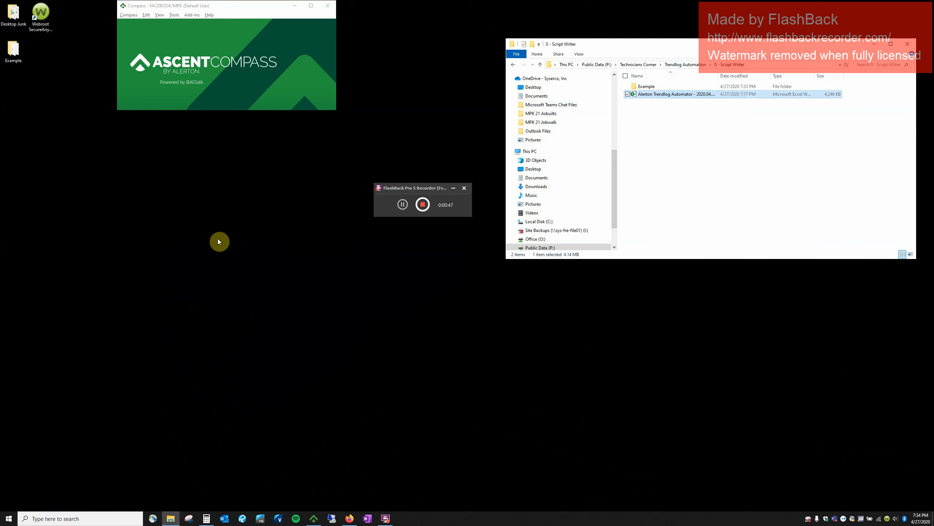
right_click(175, 210)
click(200, 239)
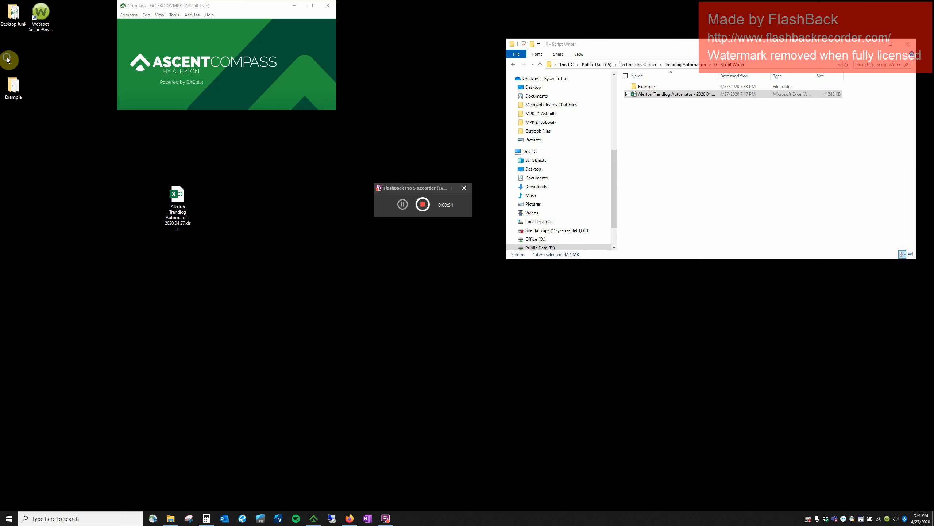
Delete the old Example folder from the desktop.
right_click(7, 59)
click(41, 45)
click(18, 99)
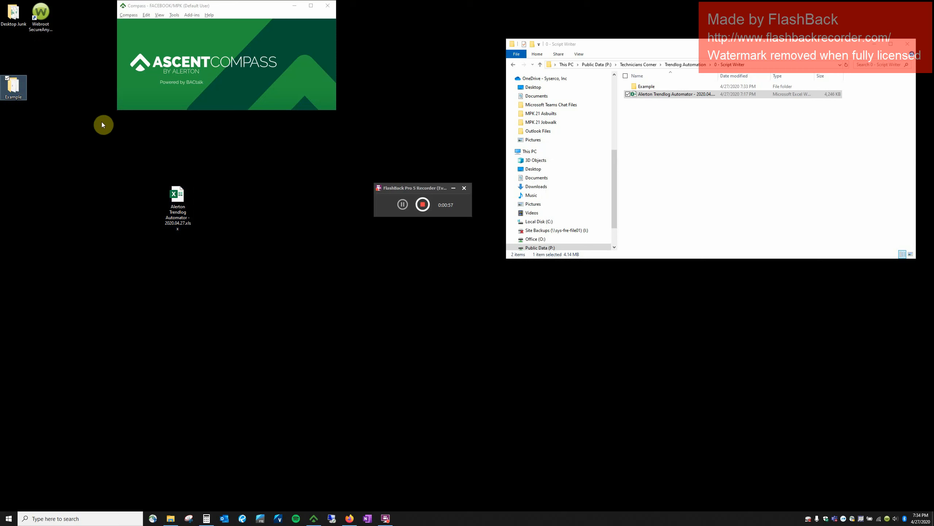
key(Delete)
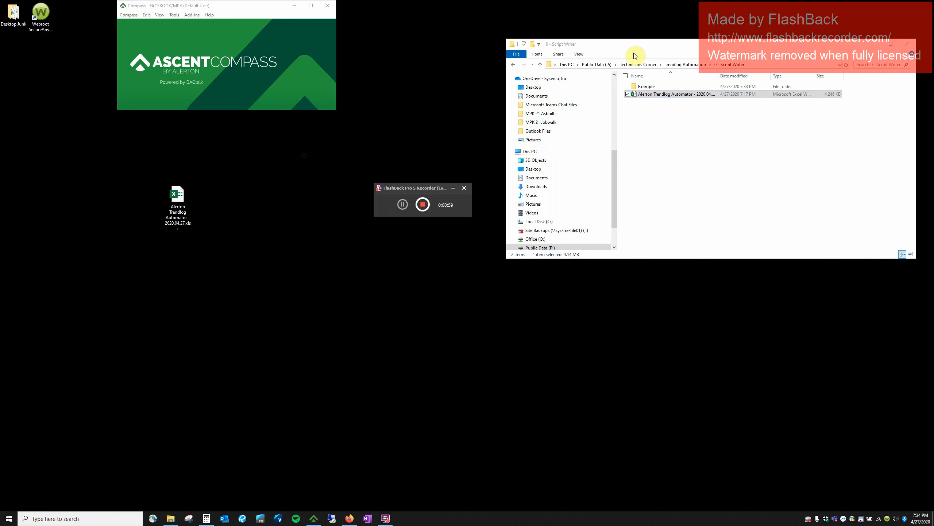
Copy the fresh Example folder to the desktop and open it.
click(651, 88)
right_click(651, 88)
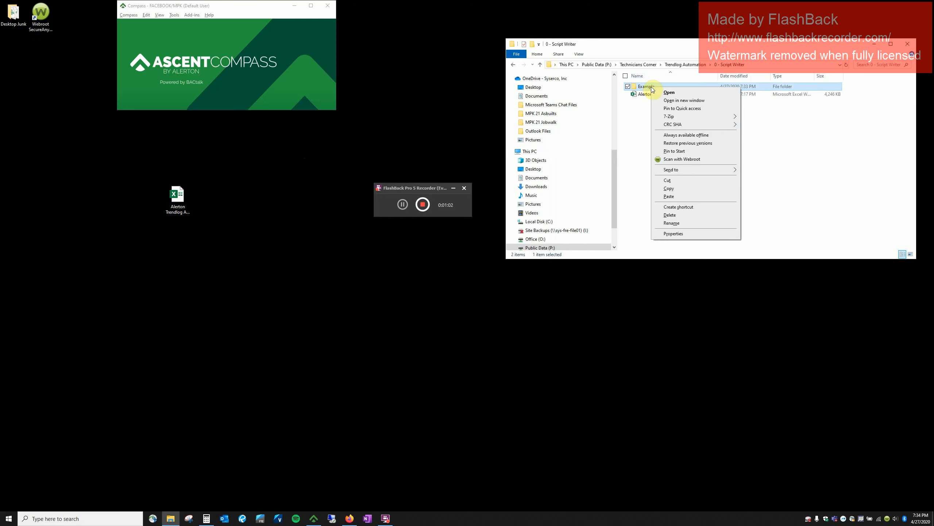
click(679, 188)
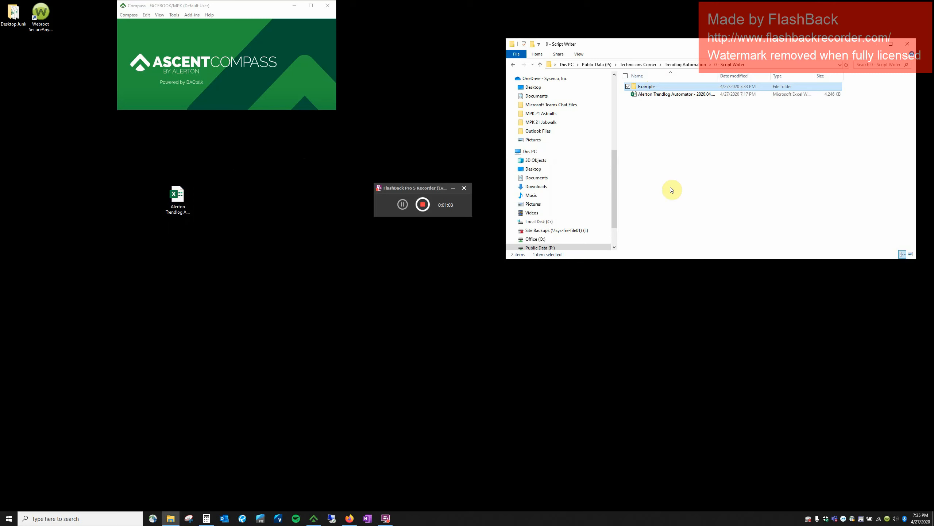
click(110, 192)
right_click(110, 192)
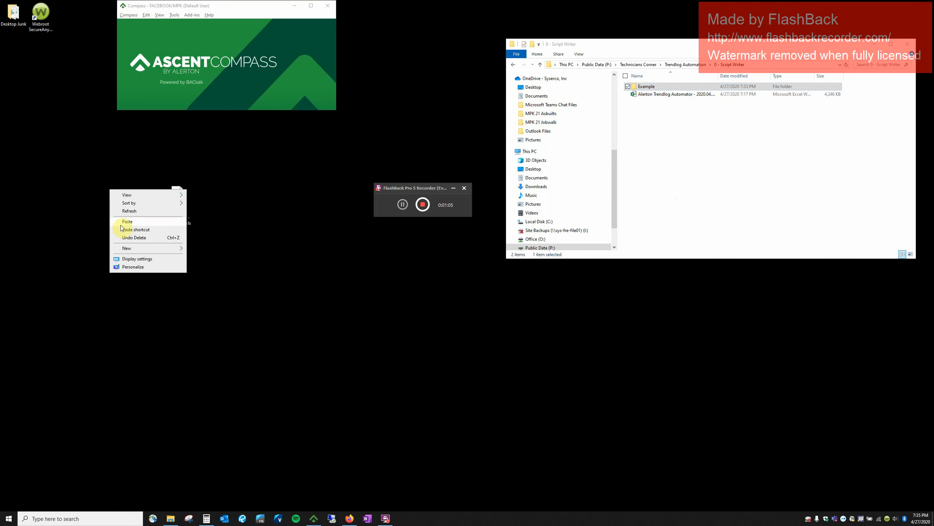
click(133, 221)
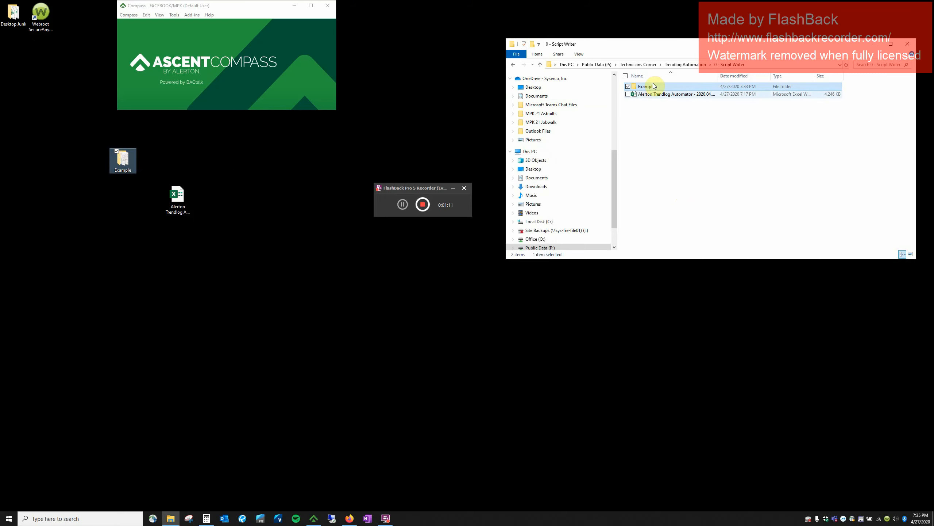
double_click(124, 160)
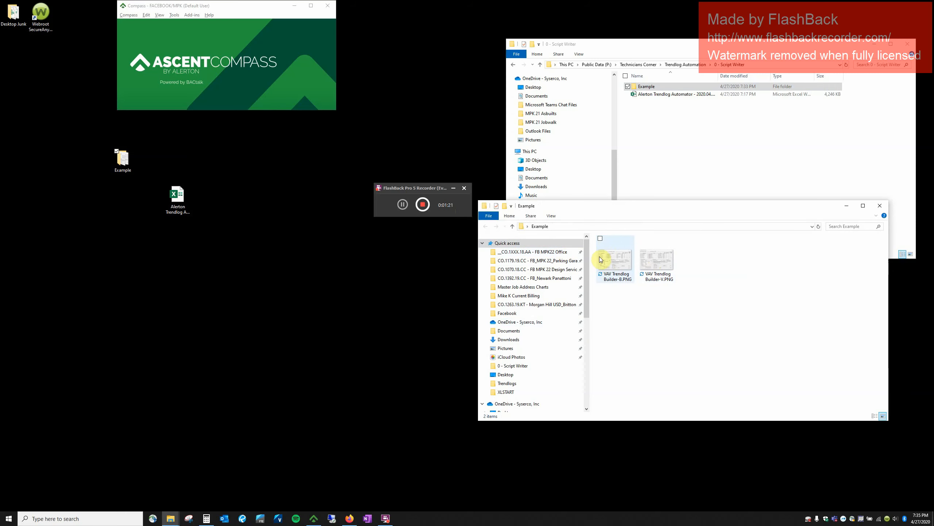
Open VAV Trendlog Builder-B.PNG in Paint at the upper right and close both Explorer windows.
double_click(612, 267)
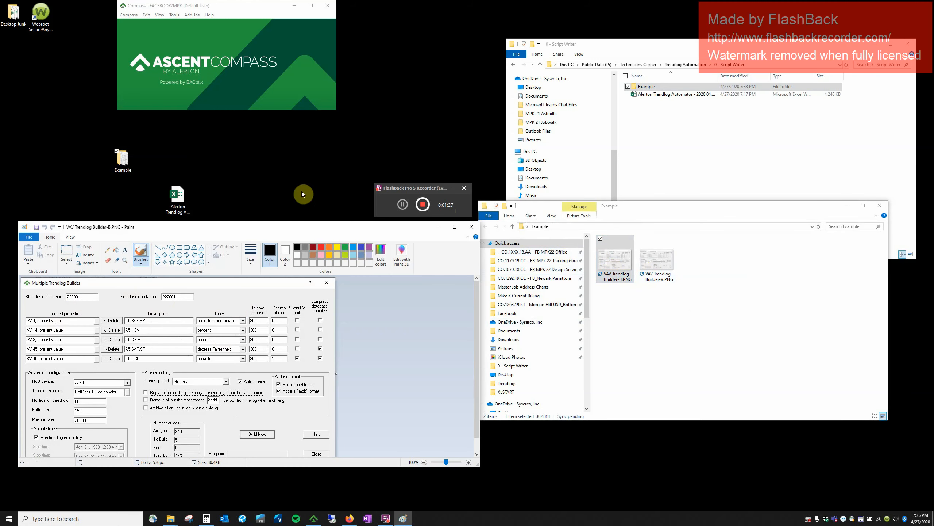
drag(283, 229, 284, 132)
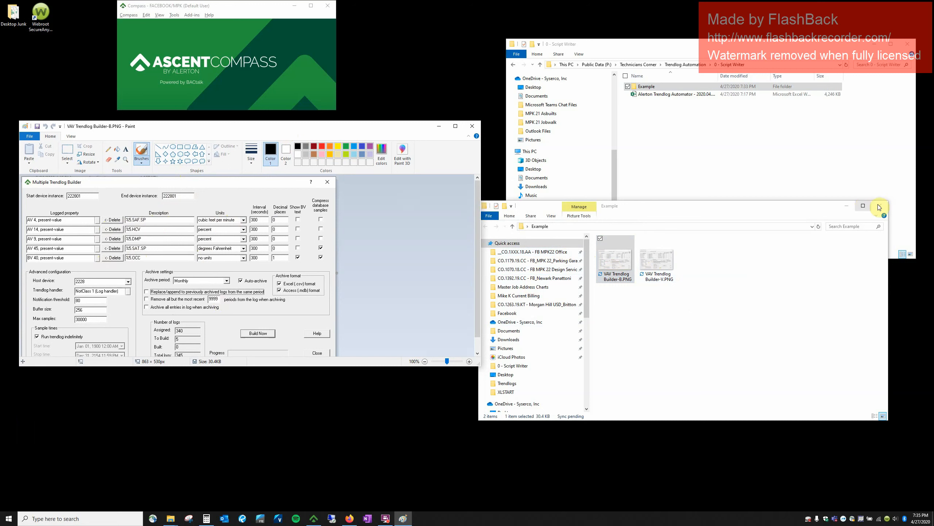
click(907, 44)
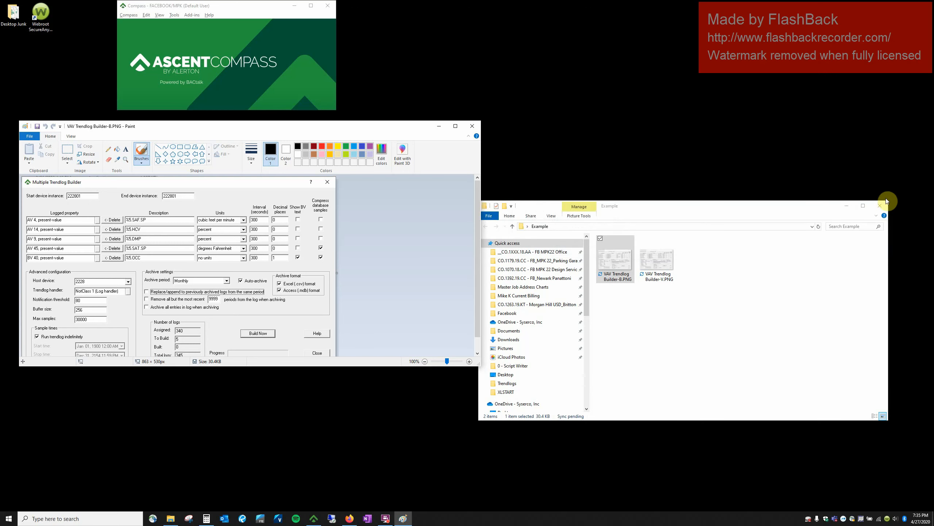
click(886, 207)
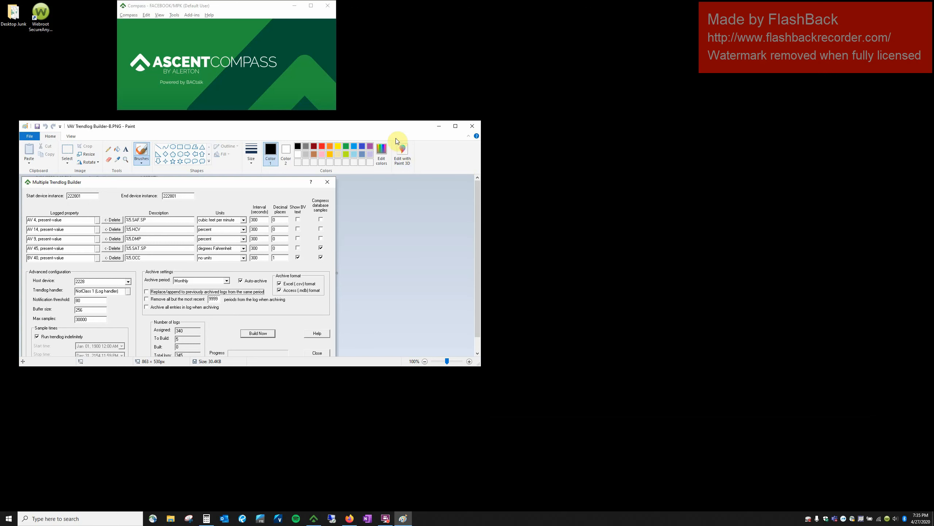
mouse_move(384, 128)
mouse_down()
mouse_move(776, 47)
mouse_move(790, 26)
mouse_up()
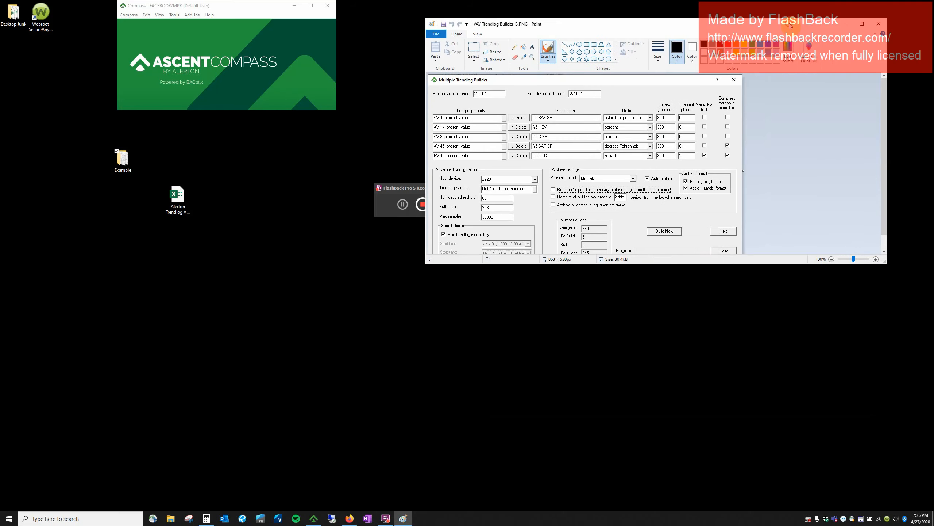
click(218, 159)
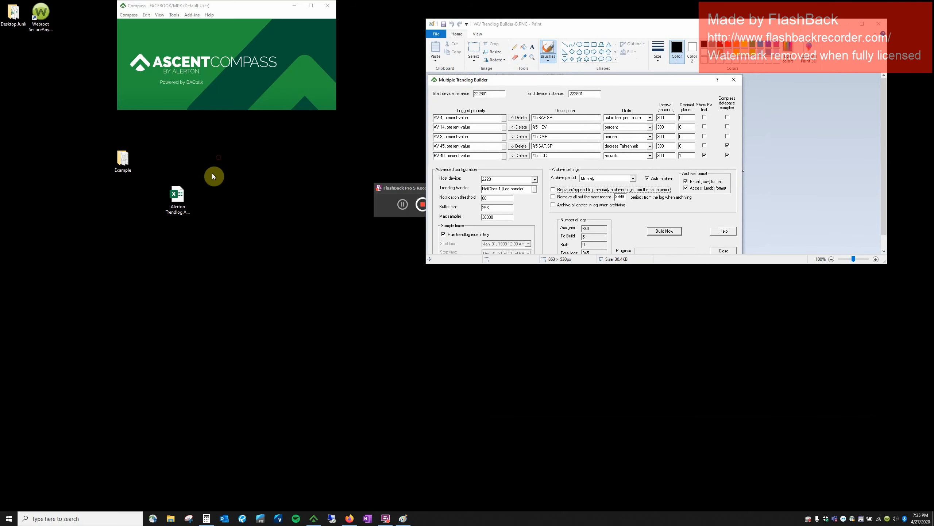
drag(191, 198, 186, 170)
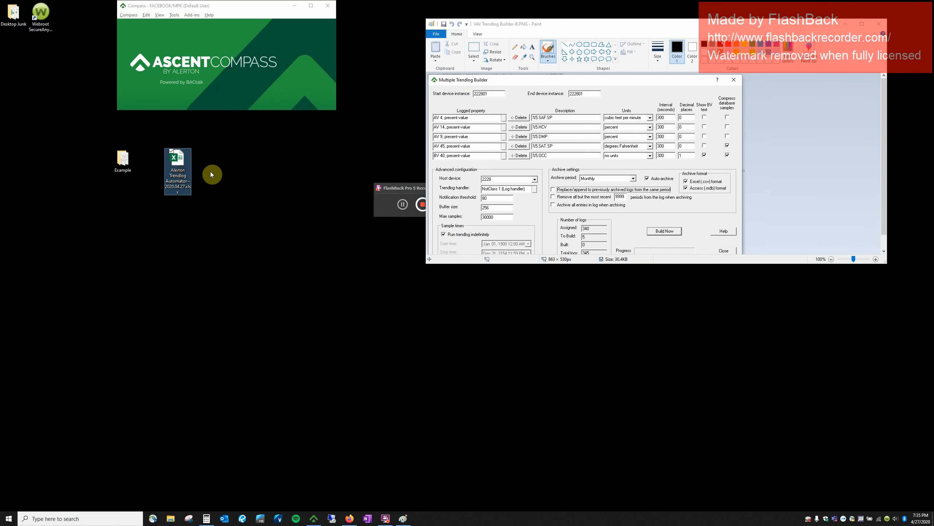
Open the Alerton Trendlog Automator workbook with its password and go over instructions 1 and 2.
double_click(175, 163)
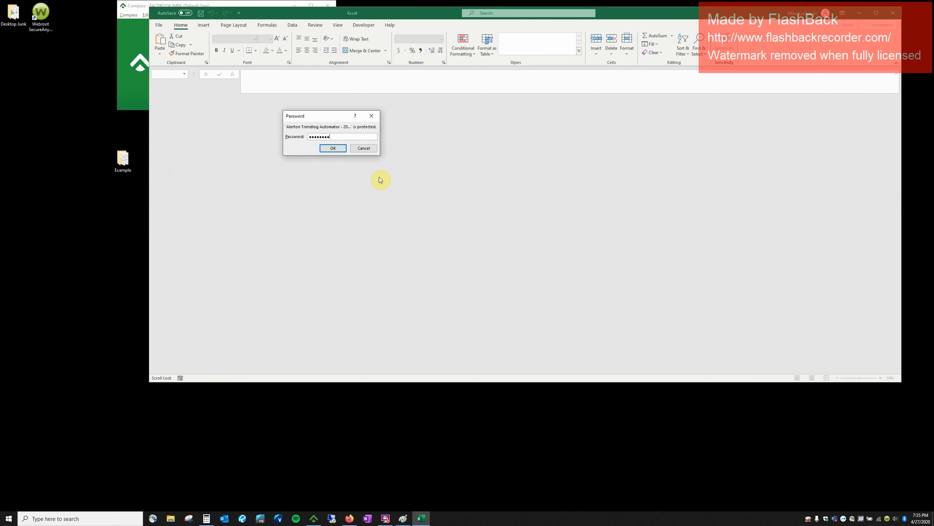
key(Return)
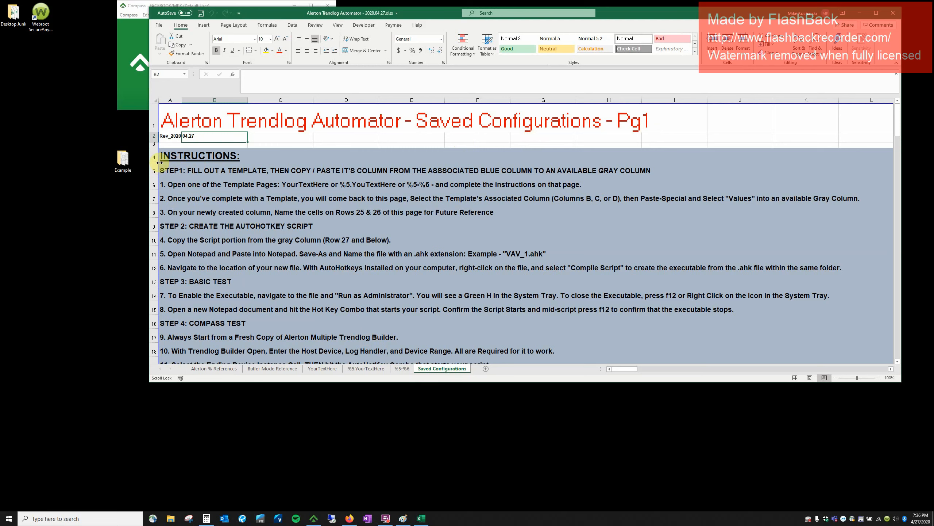
drag(169, 157, 196, 165)
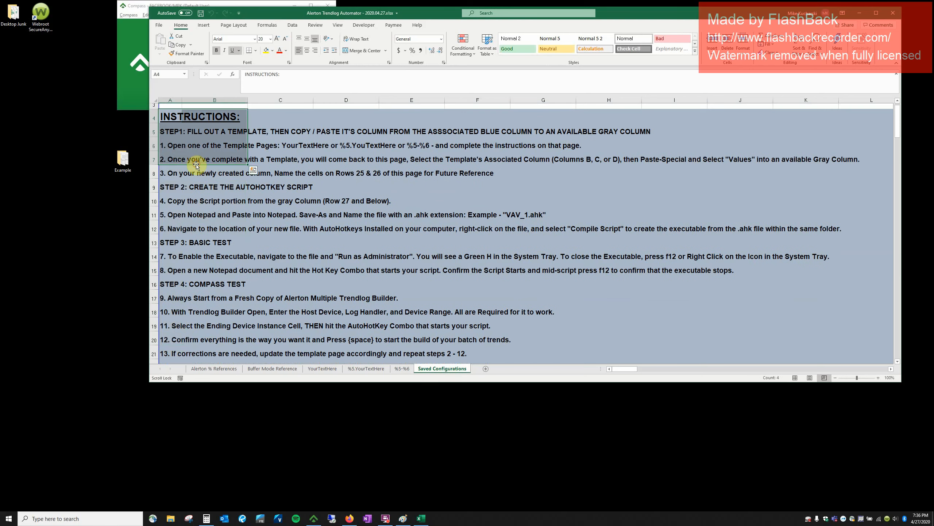
click(175, 155)
click(164, 129)
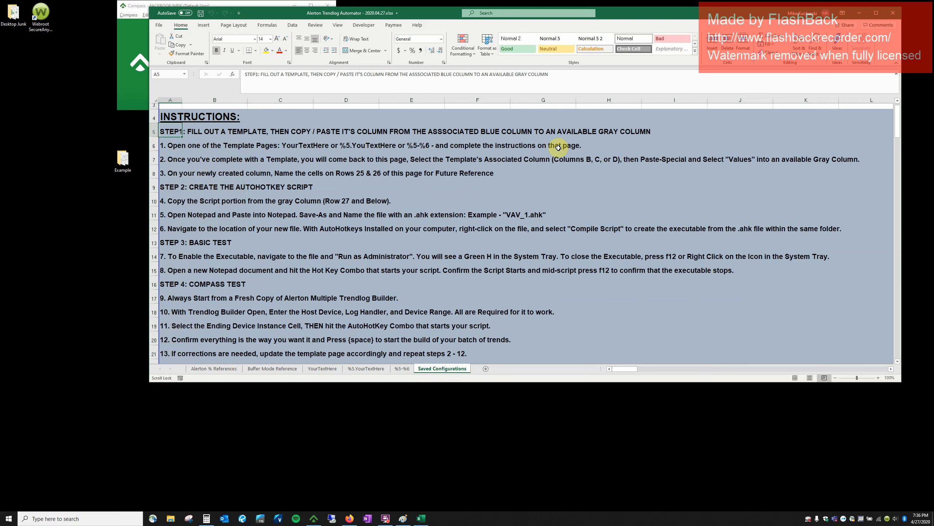
click(523, 148)
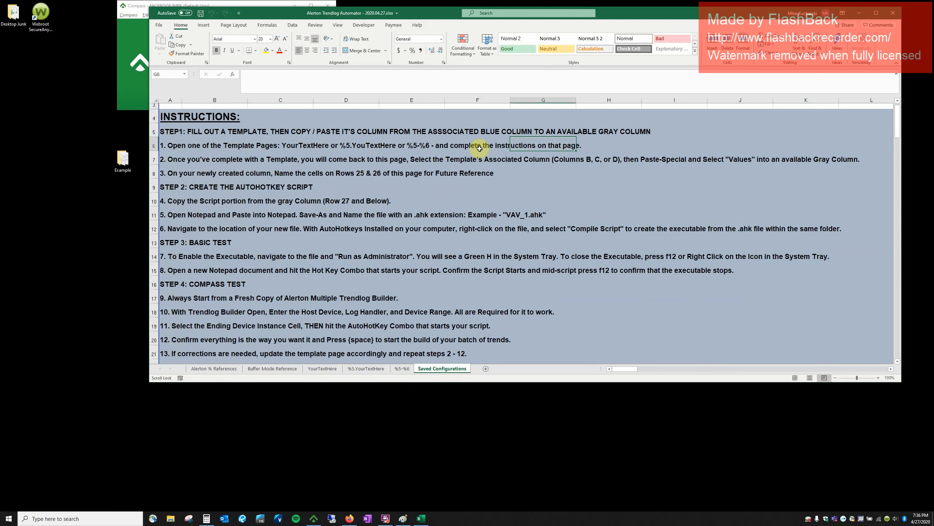
click(150, 160)
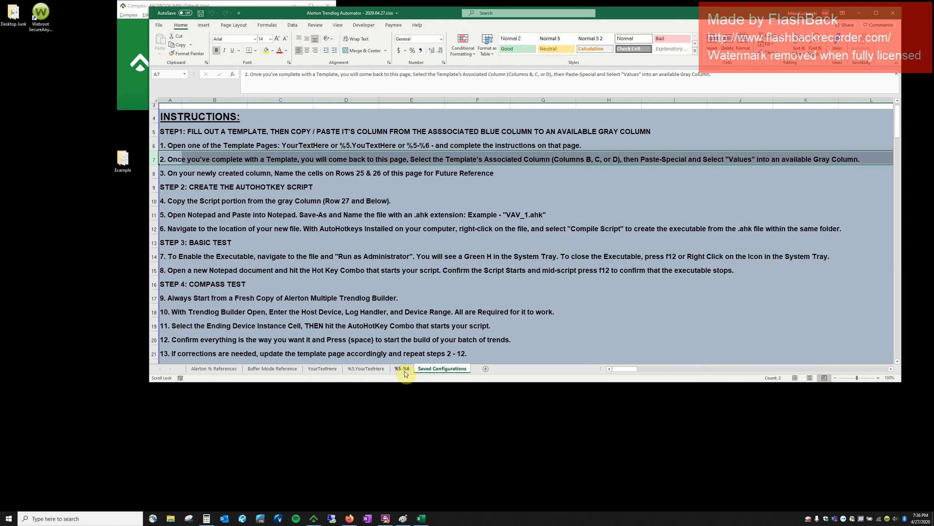
Show the five trend descriptions E6:E10 on the %5.YourTextHere sheet.
click(380, 368)
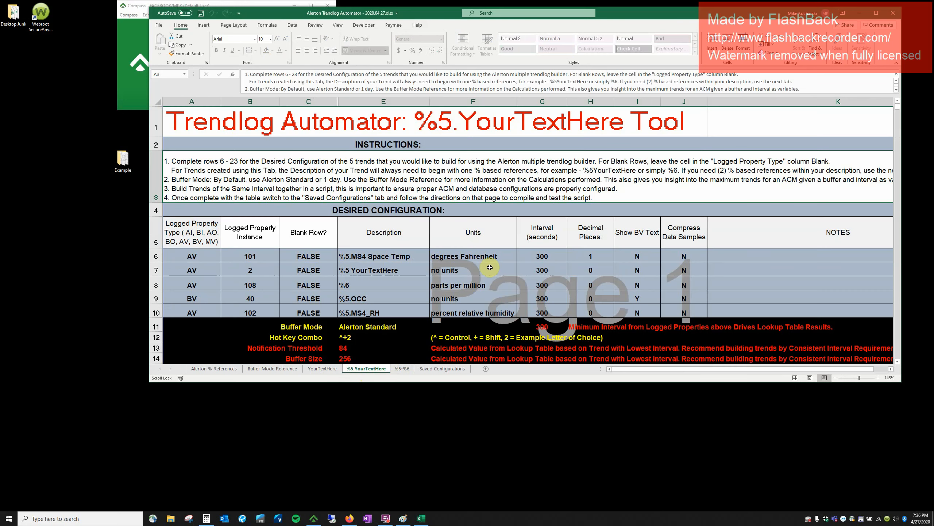
click(383, 256)
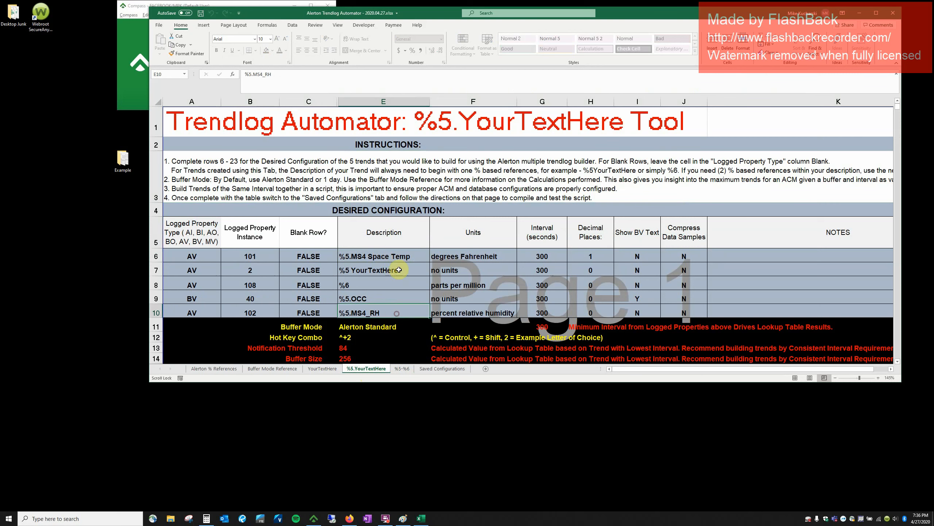
drag(400, 256, 401, 311)
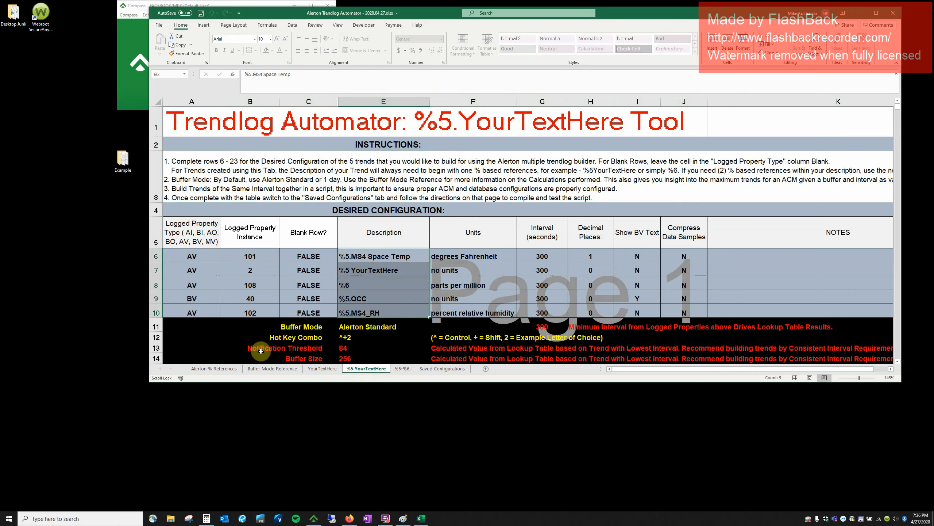
Review the Table 4.2 variables on the Alerton % References sheet.
click(213, 368)
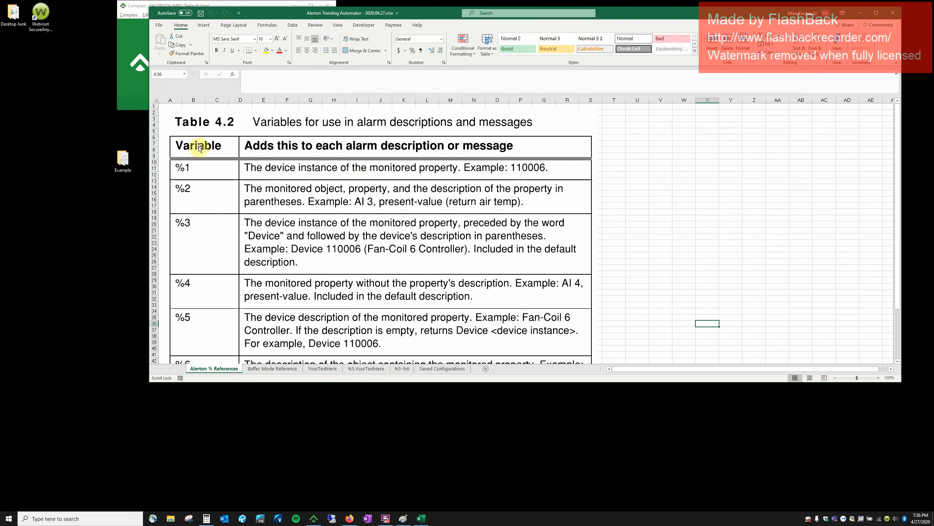
scroll(228, 302, down, 2)
scroll(234, 312, down, 2)
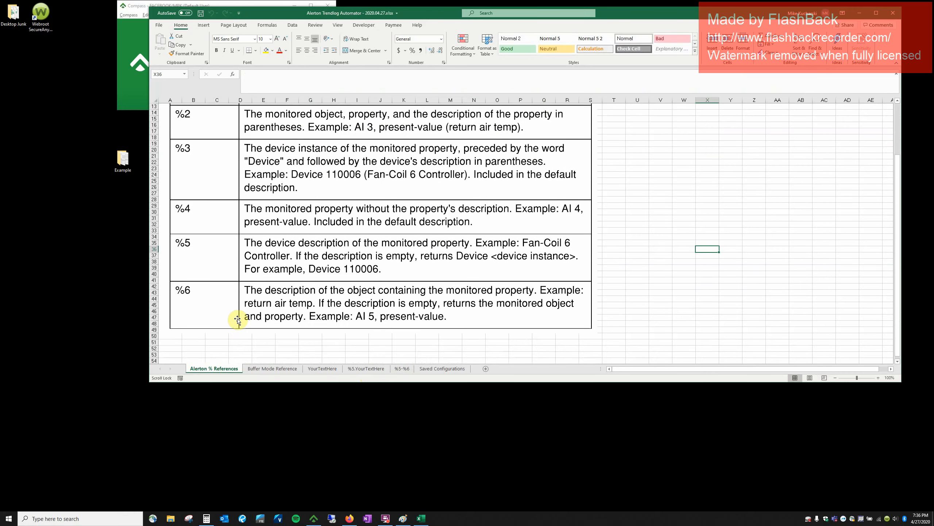
scroll(239, 319, up, 1)
scroll(270, 329, up, 1)
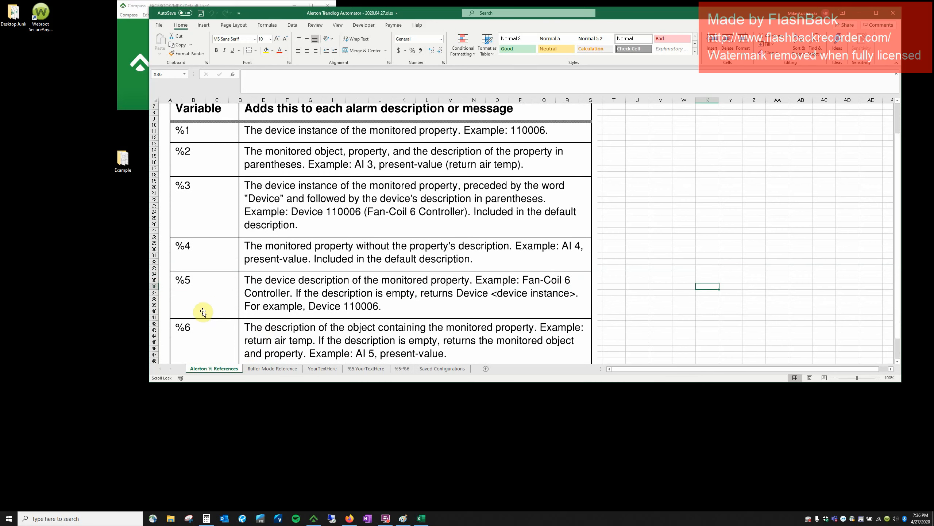
click(210, 291)
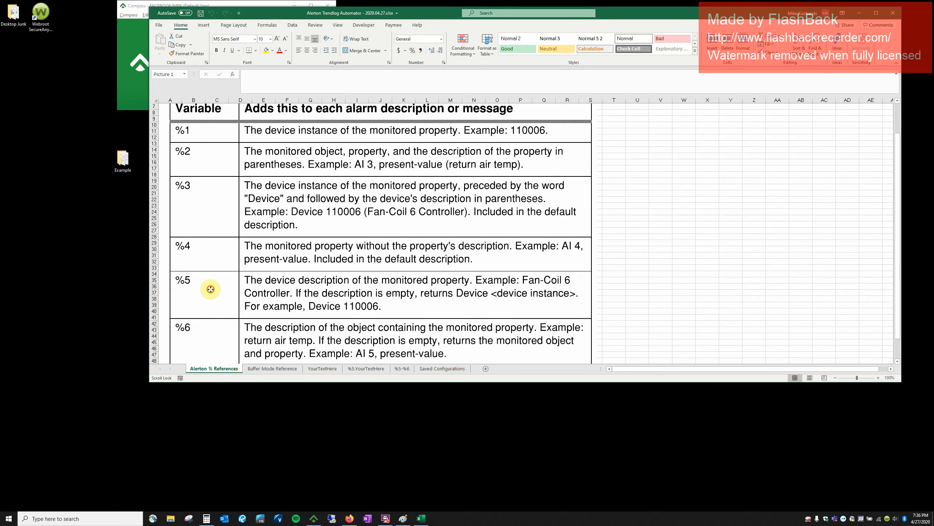
Open Device Manager from Compass's menu.
click(133, 35)
click(129, 15)
click(129, 34)
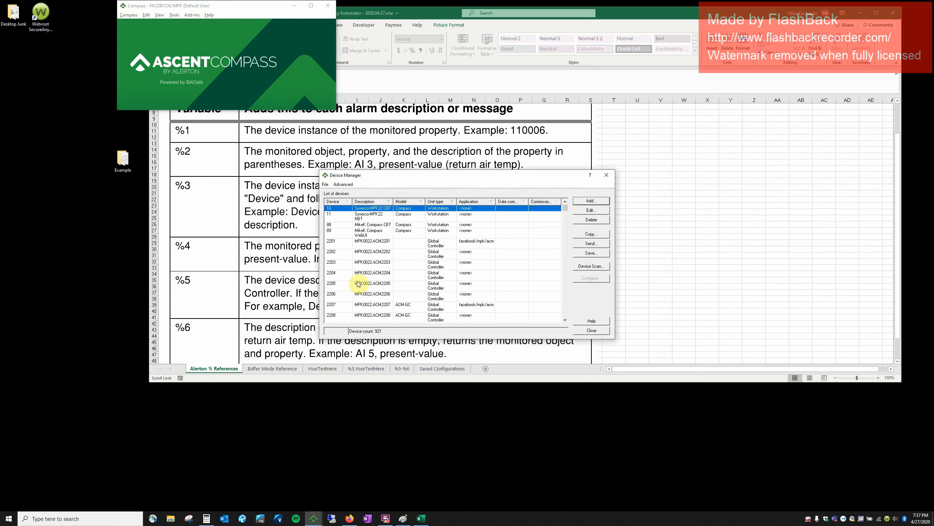
Inspect device 220101's profile description, then cancel and close Device Manager unchanged.
click(359, 283)
scroll(358, 282, down, 8)
scroll(359, 282, down, 15)
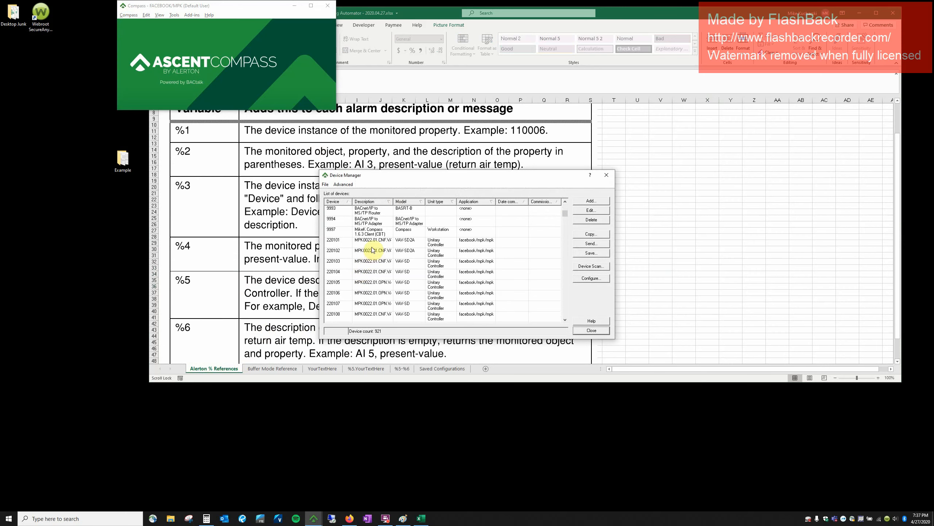
click(373, 245)
double_click(373, 246)
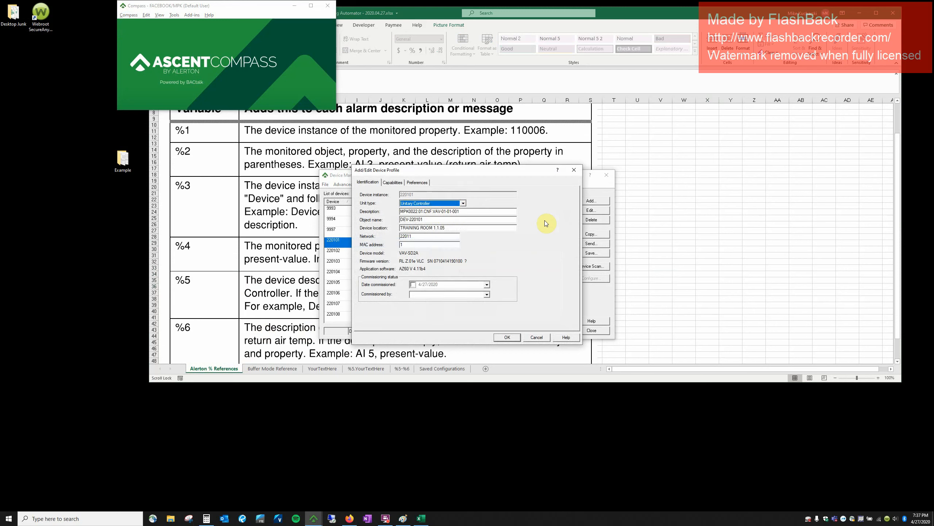
drag(466, 209, 367, 215)
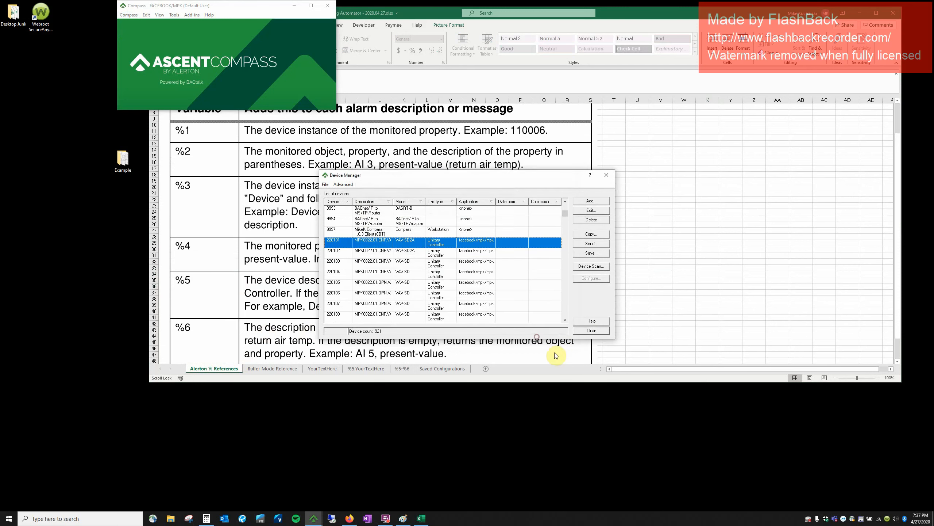
click(537, 338)
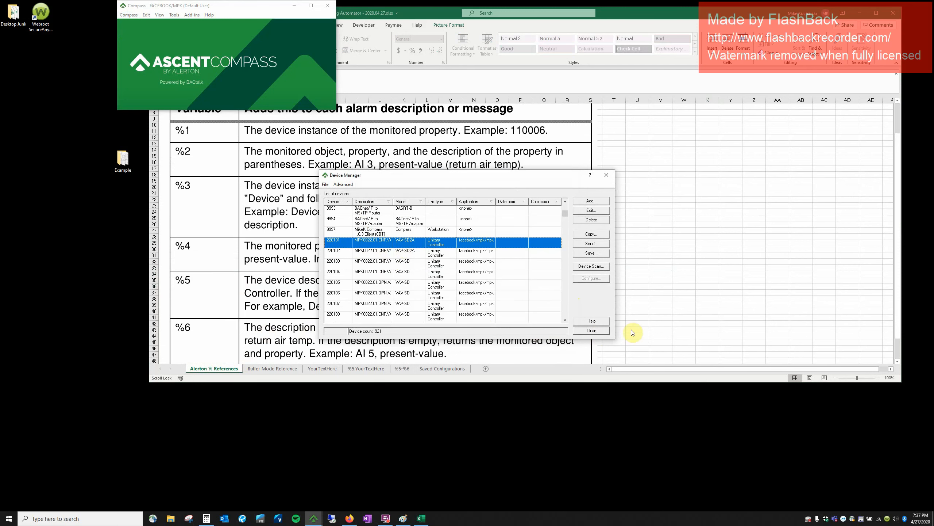
click(607, 332)
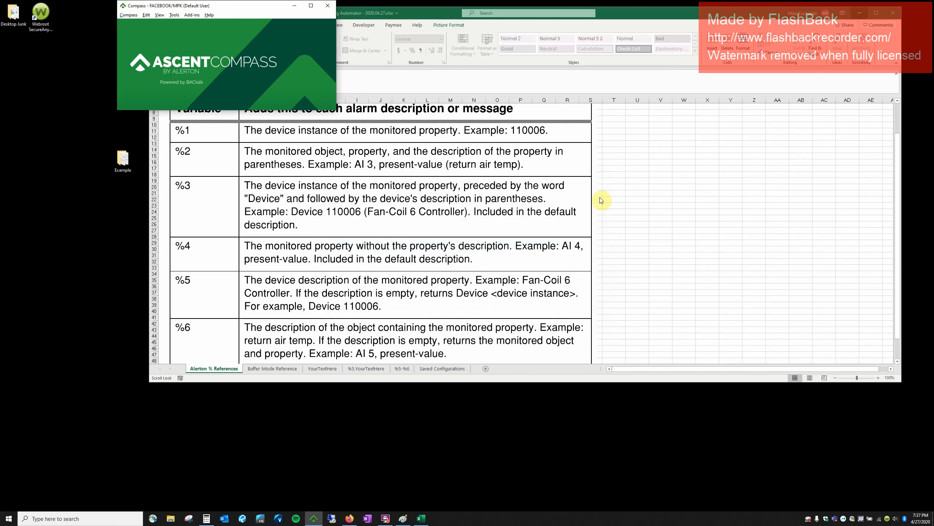
Return Excel to the %5.YourTextHere sheet and select the %5.MS4_RH description in E10.
click(410, 369)
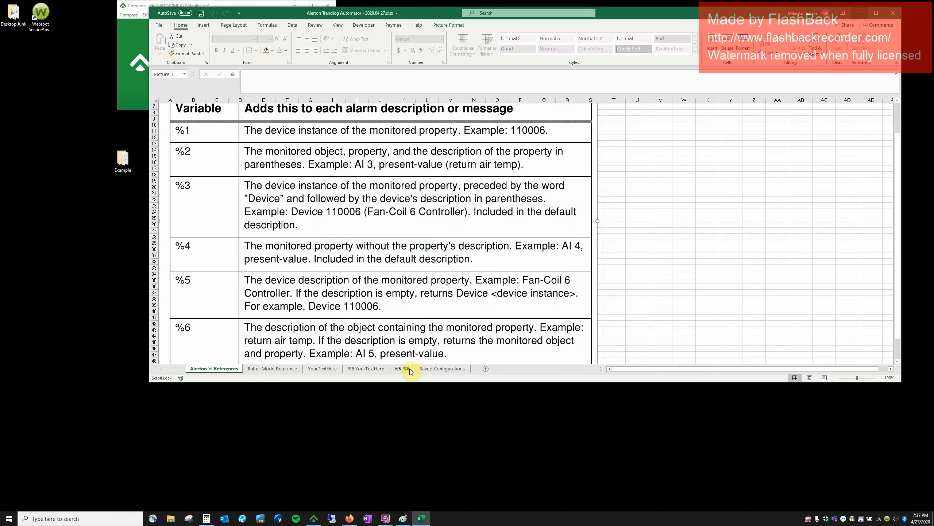
click(409, 368)
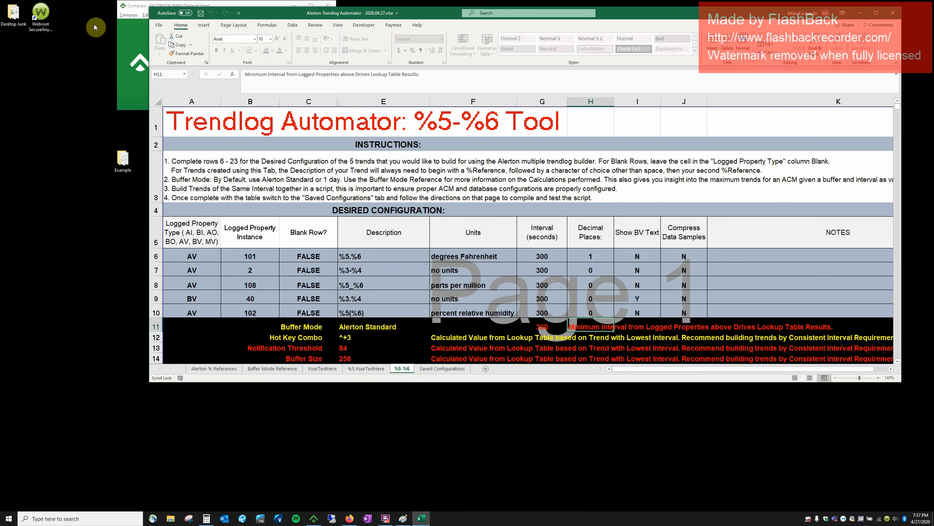
click(141, 42)
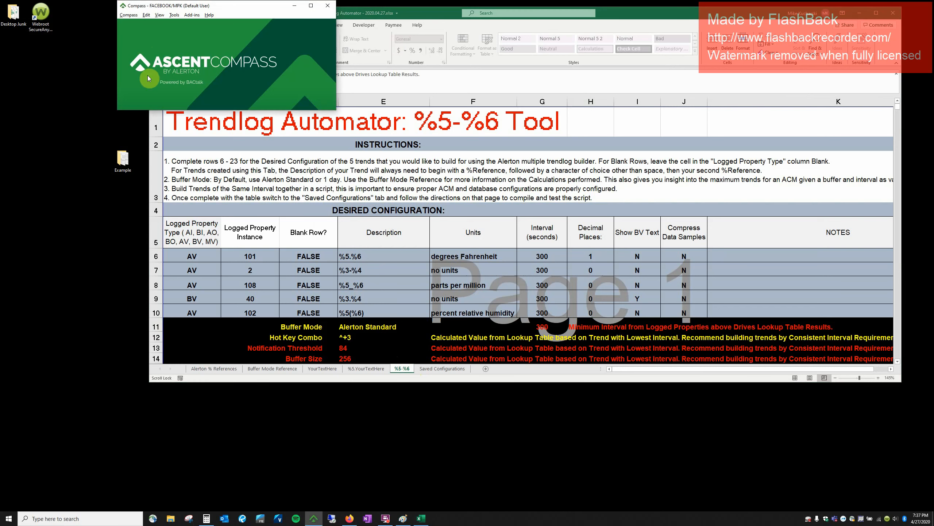
click(357, 368)
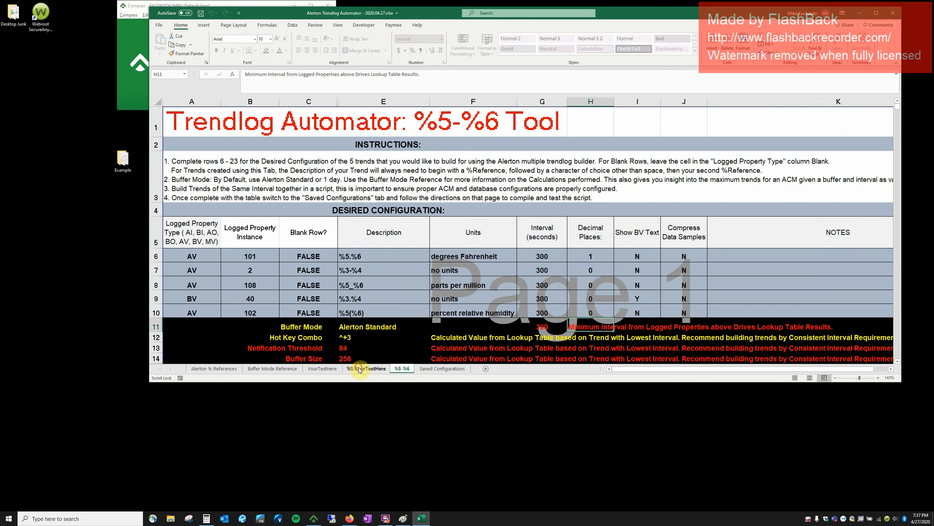
click(358, 369)
click(370, 311)
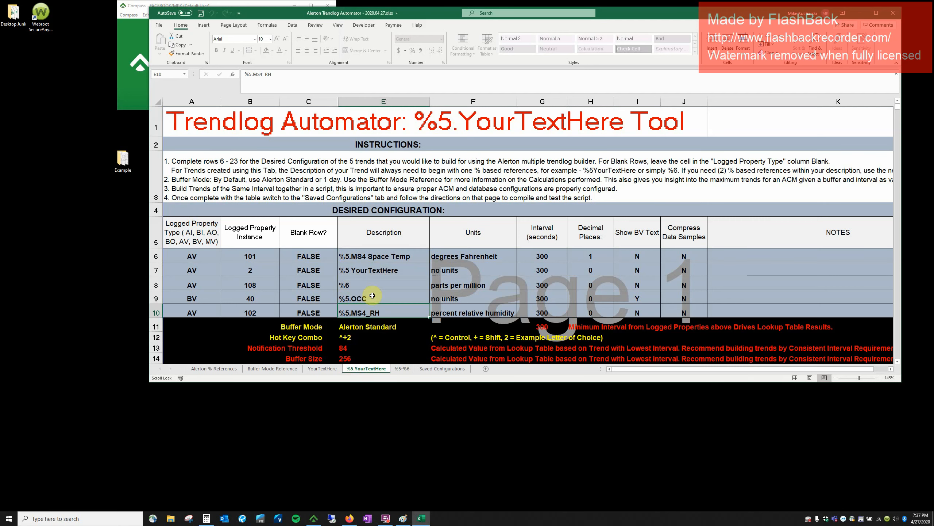
Reposition the Paint trendlog builder screenshot and the Excel window.
click(403, 518)
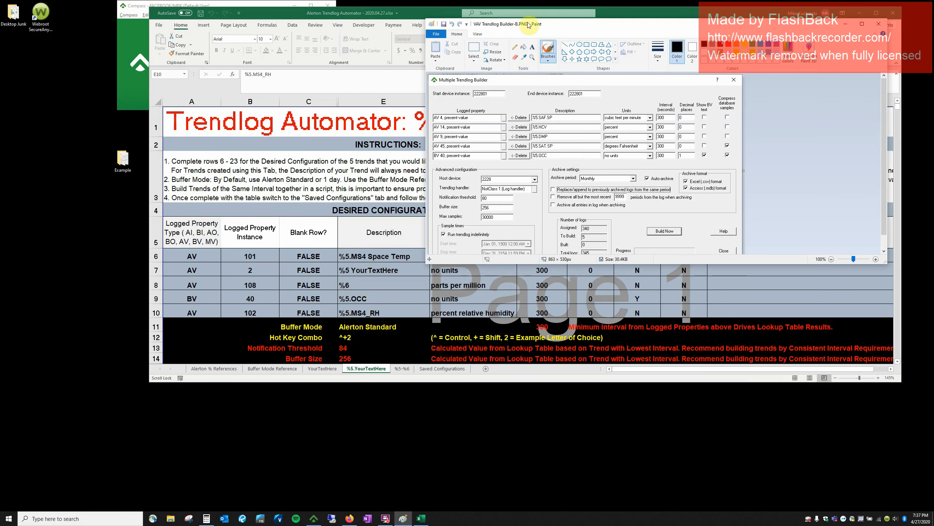
drag(528, 25, 546, 49)
mouse_move(625, 10)
mouse_down()
mouse_move(509, 33)
mouse_move(474, 3)
mouse_up()
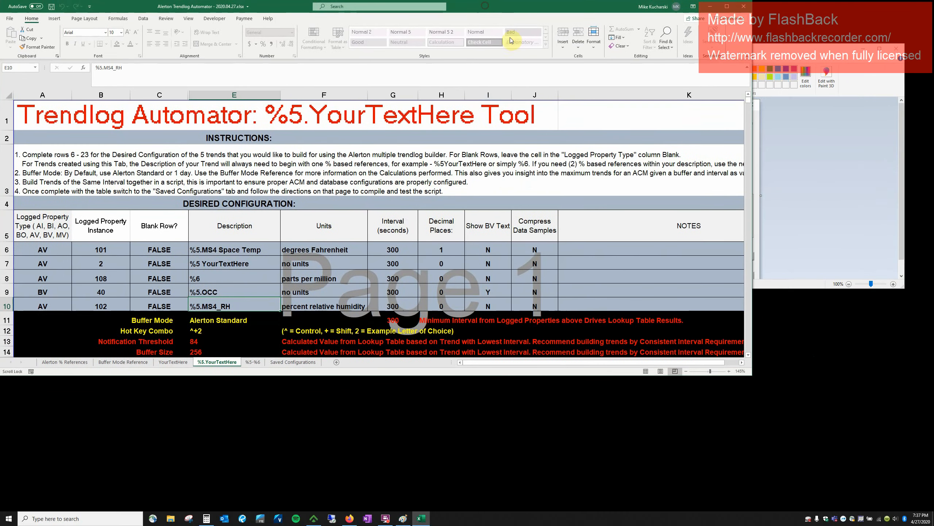
Arrange Excel on the left and the Paint screenshot on the right, showing columns through Compress Data Samples.
click(788, 268)
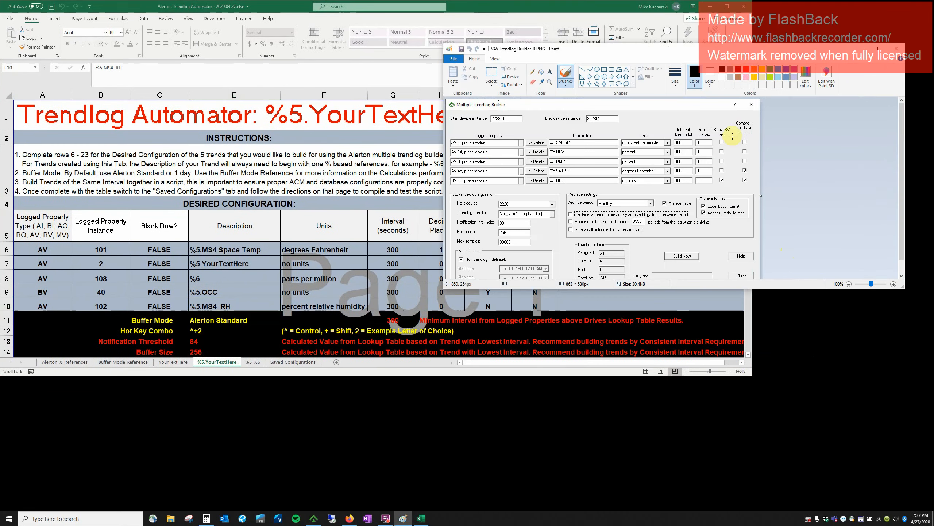
drag(752, 34, 449, 60)
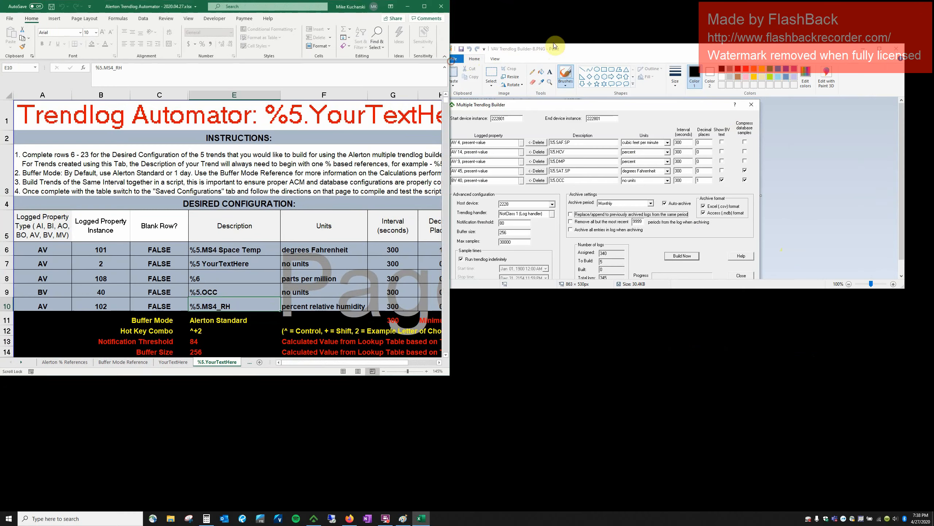
drag(575, 53, 726, 53)
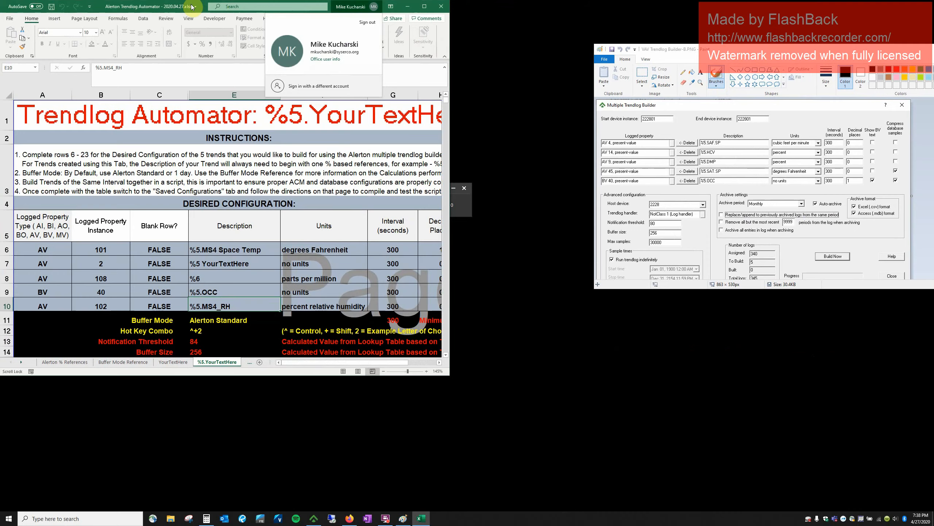
drag(196, 7, 307, 7)
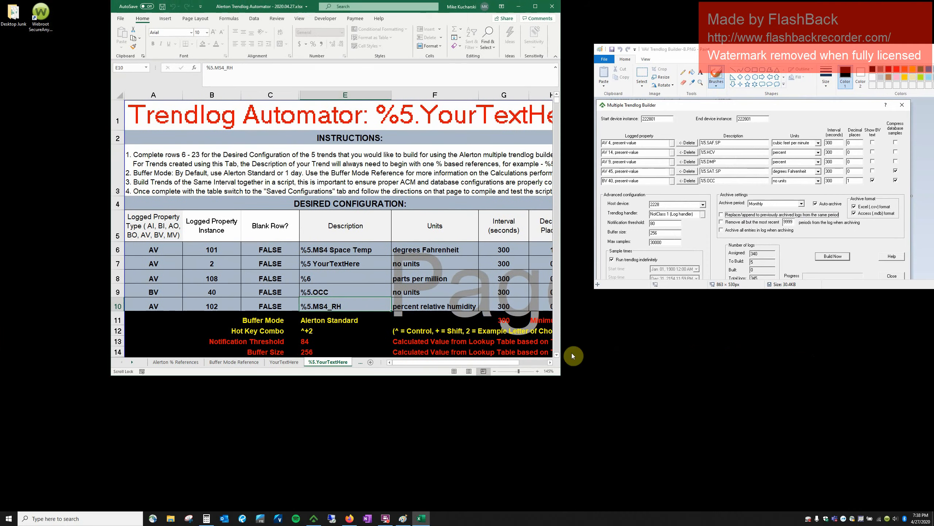
drag(110, 245, 2, 239)
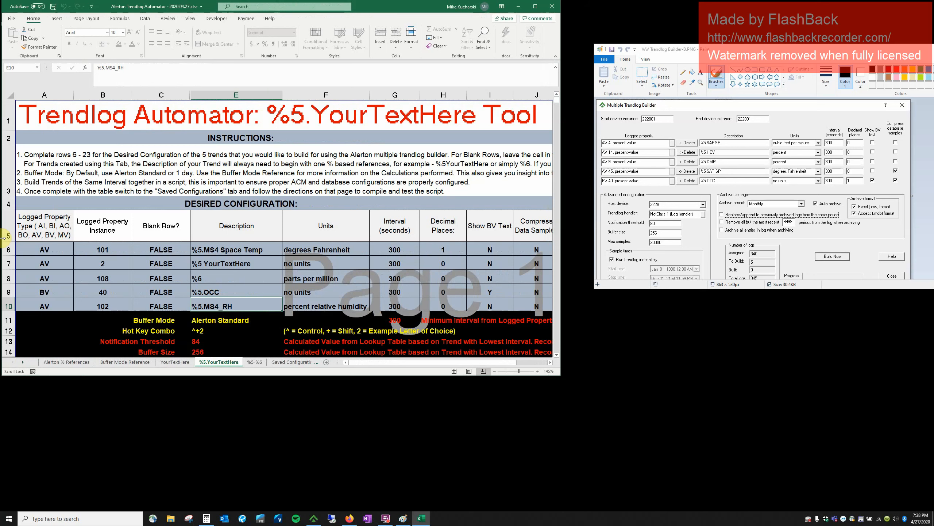
drag(560, 258, 592, 252)
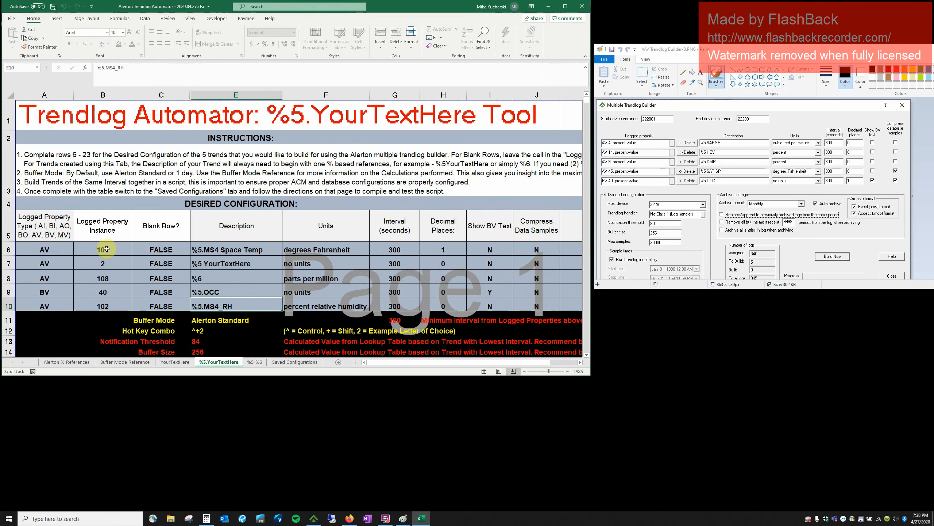
Set rows 6 and 7 of the trend table to AV 4 and AV 14.
click(55, 249)
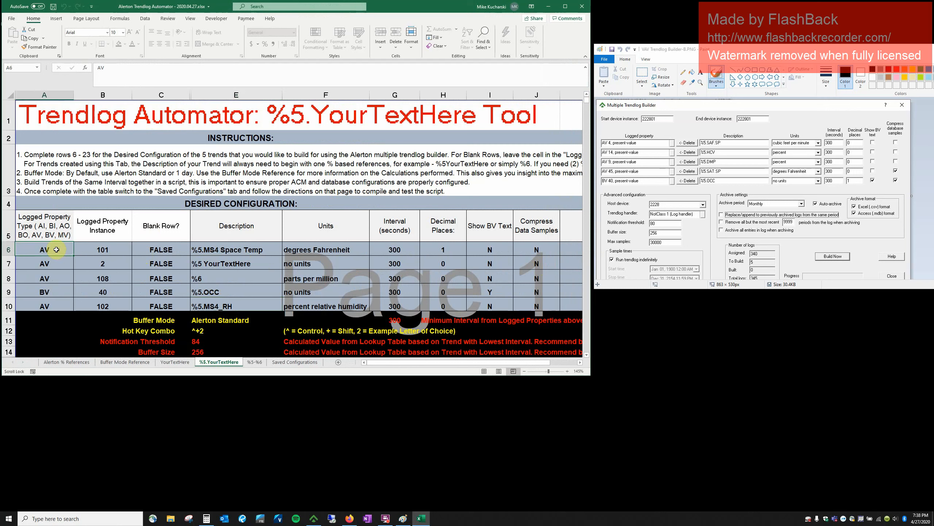
drag(65, 253, 111, 305)
click(64, 248)
double_click(63, 247)
key(Tab)
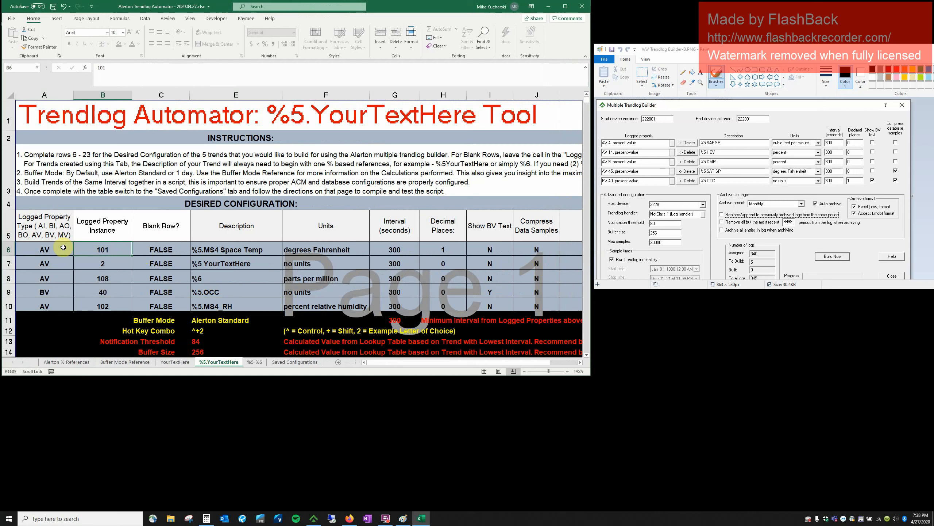
text(4)
key(Return)
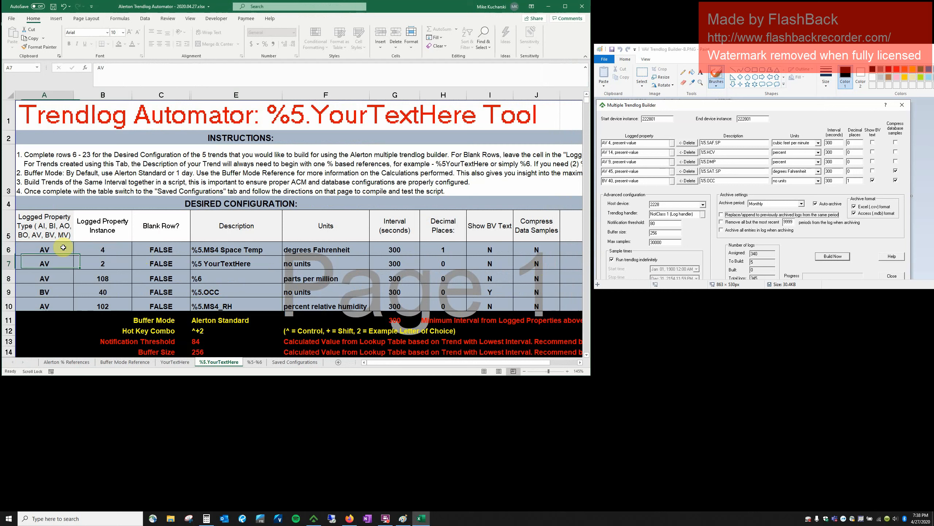
text(AV)
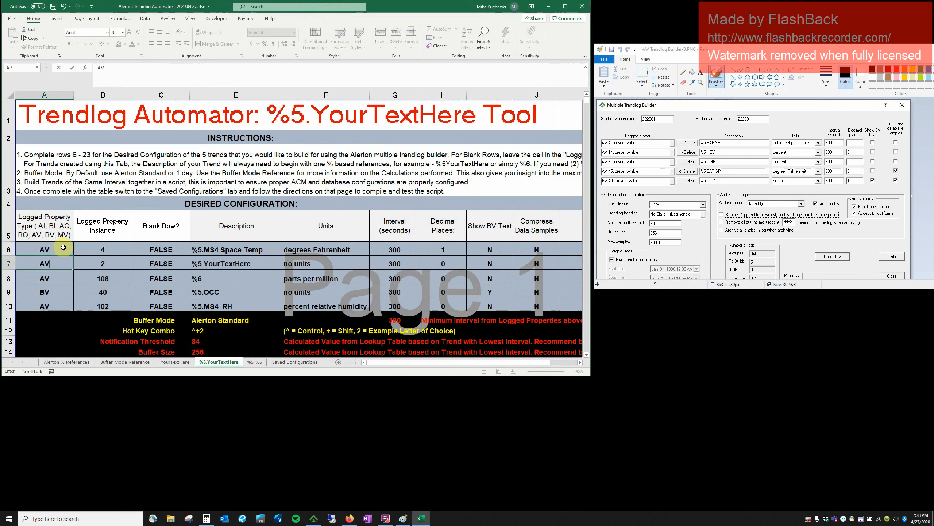
key(Tab)
text(14)
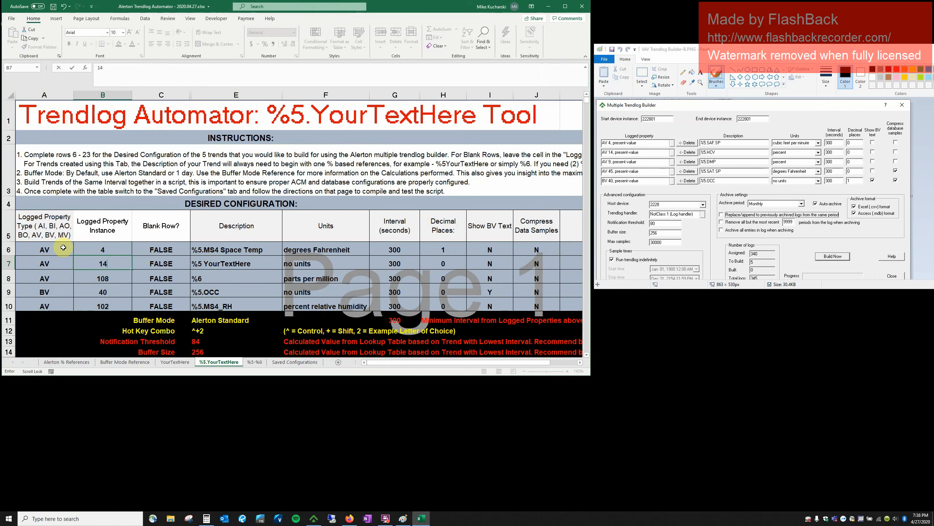
key(Return)
Set rows 8–10 to AV 9, AV 45 and BV 40.
text(AV)
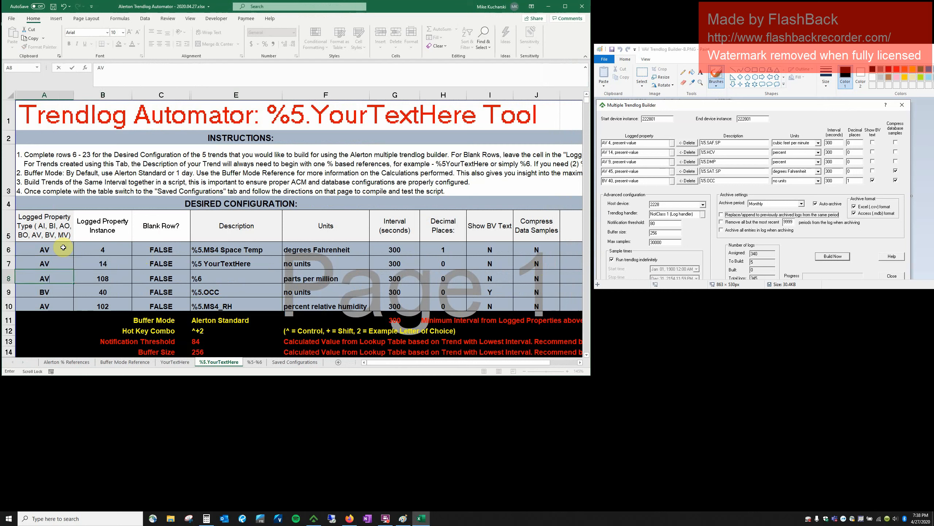
key(Tab)
text(9)
key(Return)
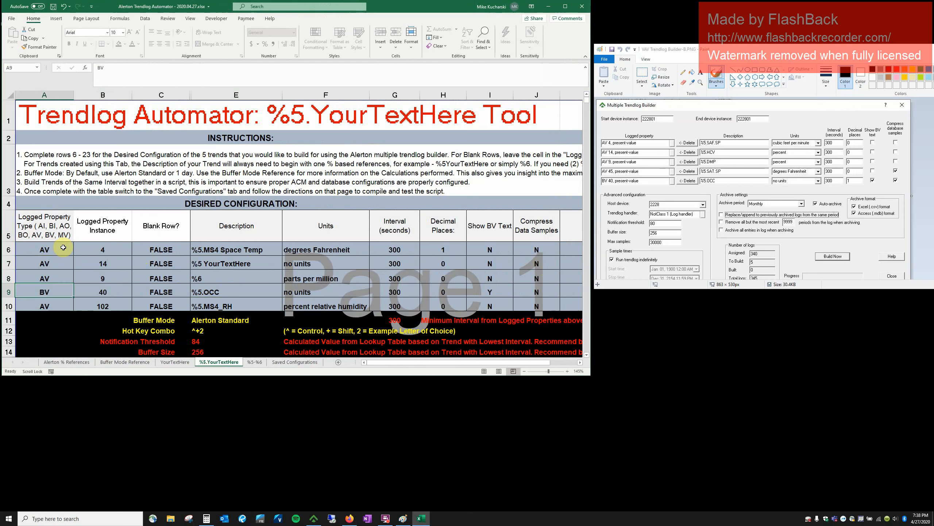
text(A)
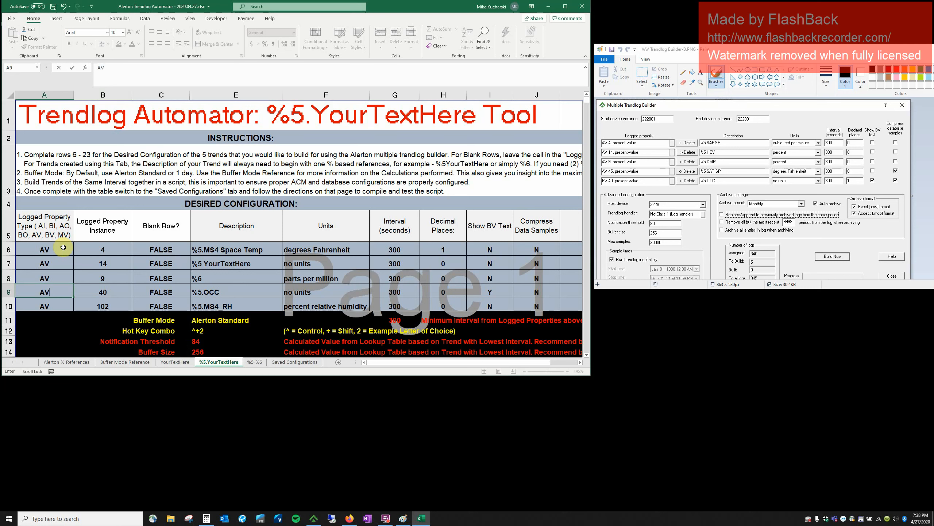
key(Tab)
text(4)
key(Return)
text(A)
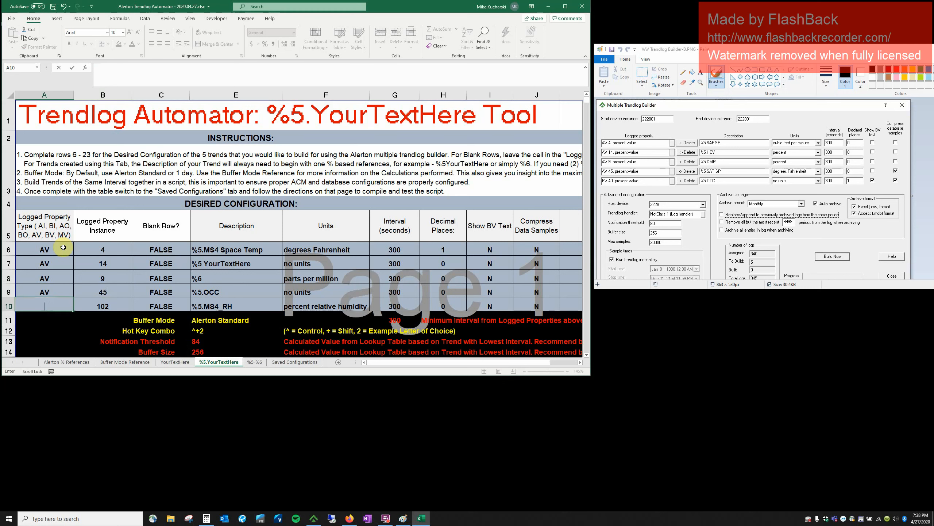
key(Tab)
text(40)
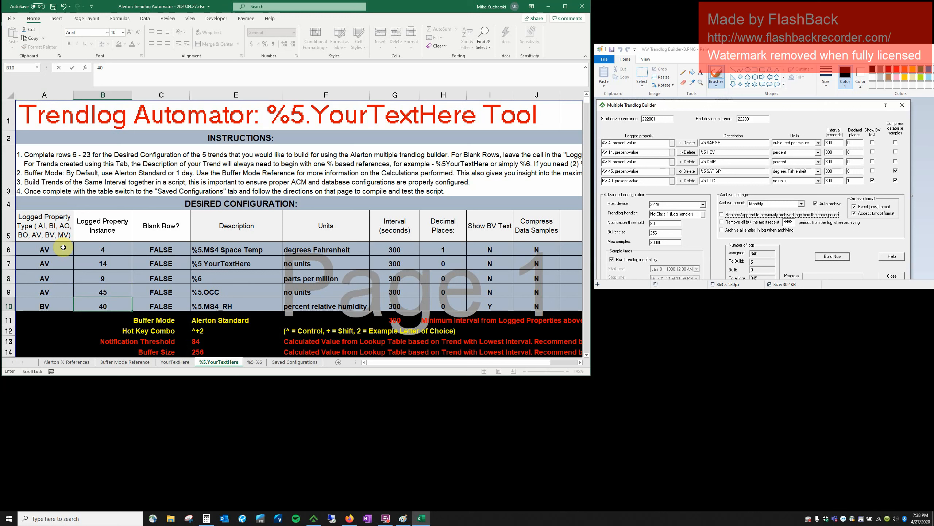
key(Tab)
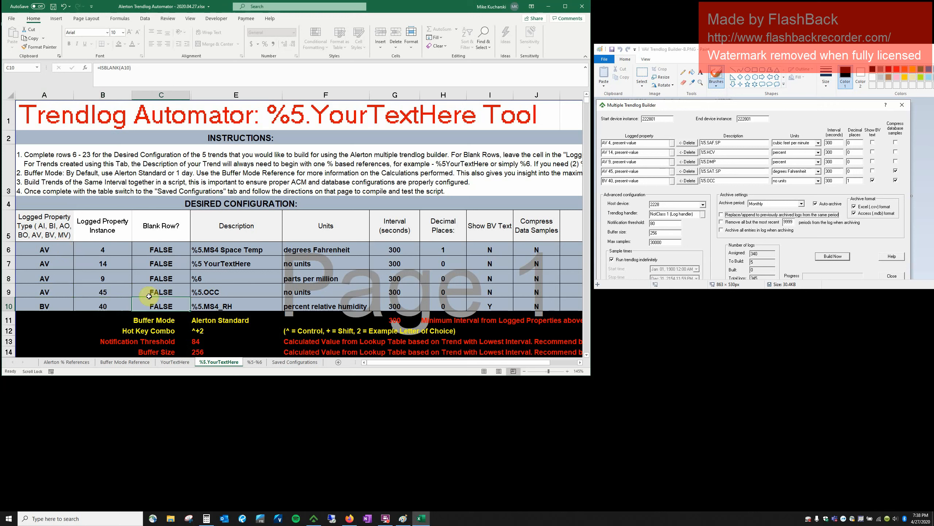
Enter descriptions %5.SAF.SP, %5.HCV, %5.DMP, %5.SAT.SP and %5.OCC in E6:E10.
click(269, 247)
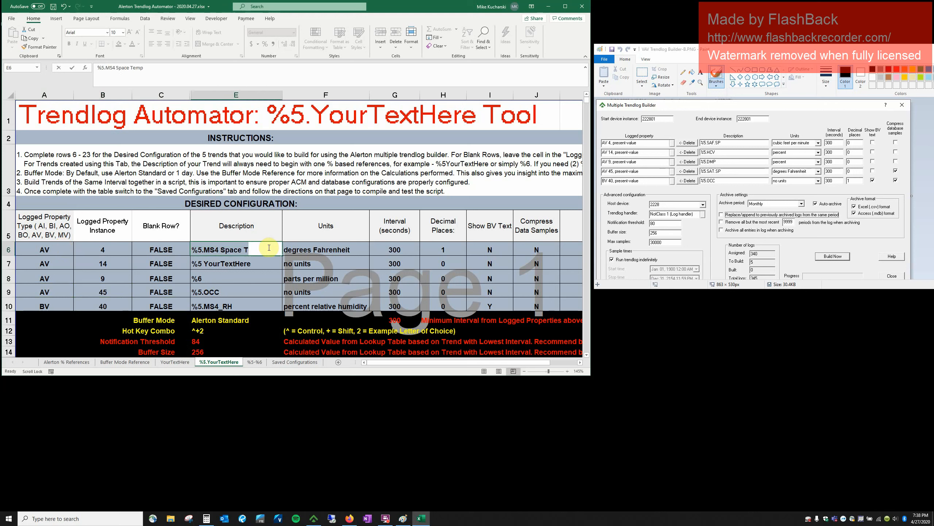
text(%5.SAF.SP)
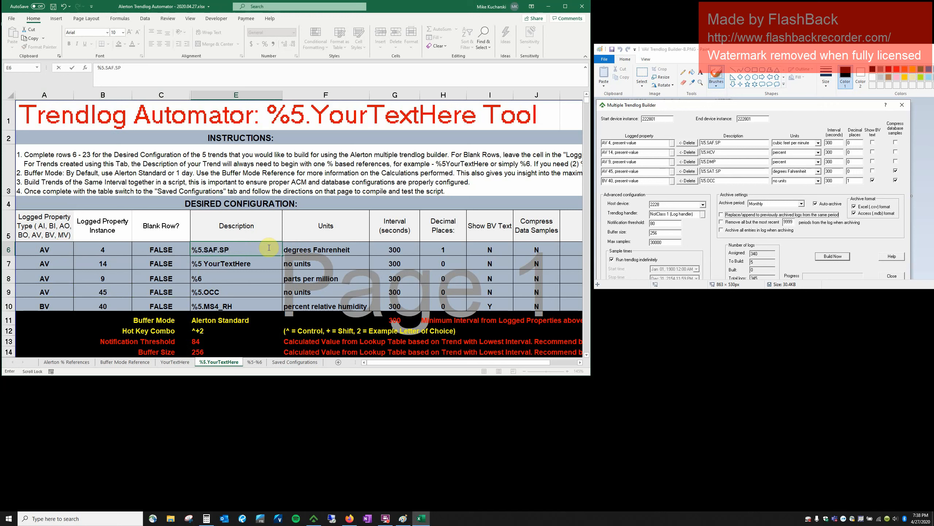
key(Return)
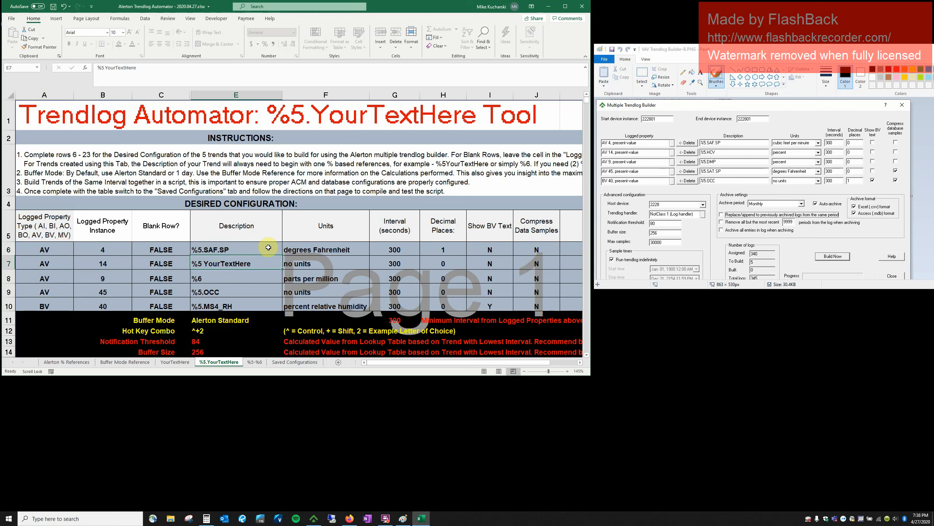
text(%5.HCV)
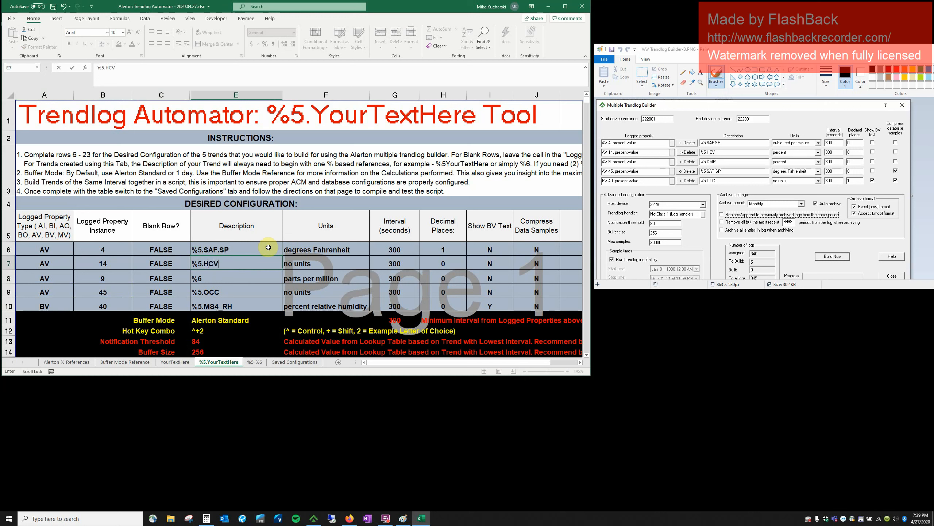
key(Return)
text(%)
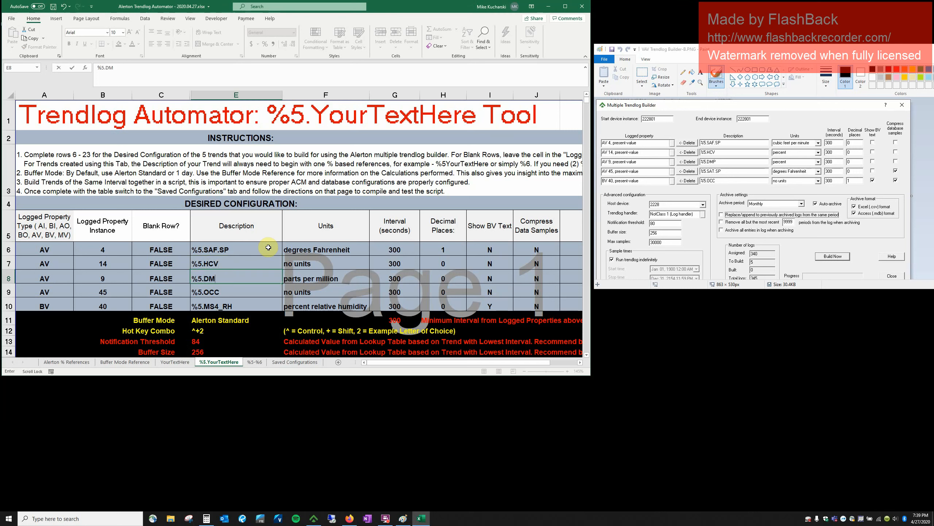
key(Return)
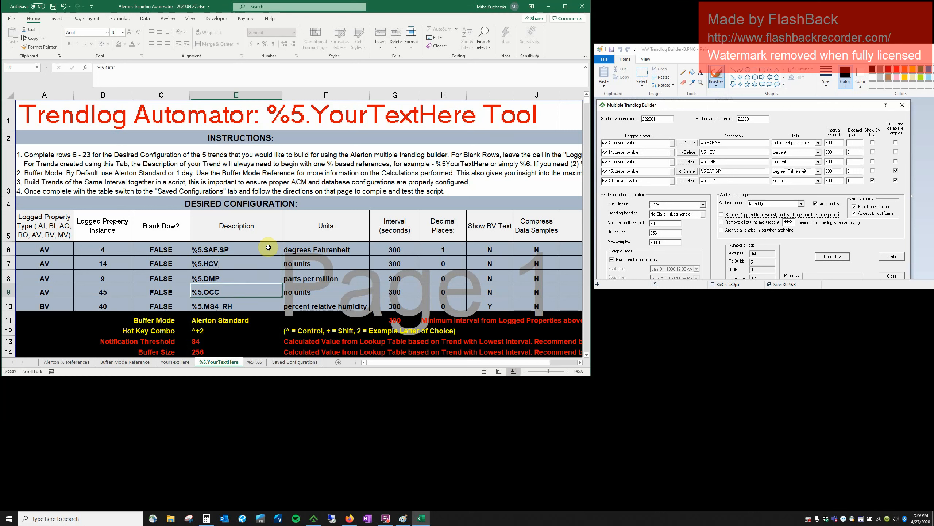
text(%5.)
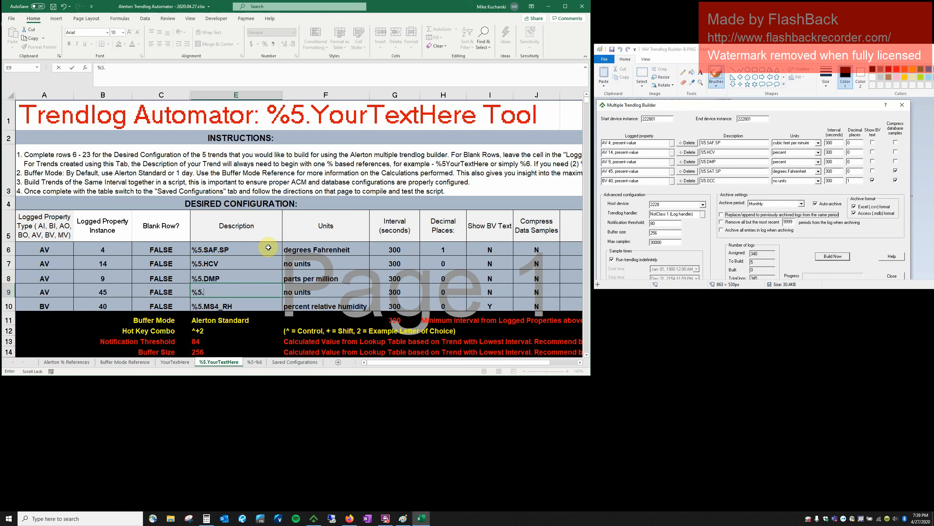
text(SAT.SP)
key(Return)
text(%5.OCC)
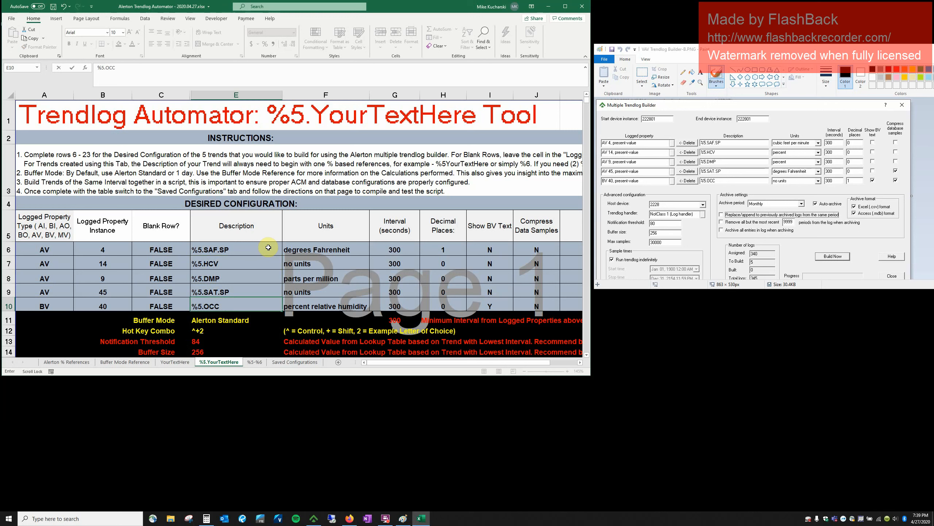
key(Tab)
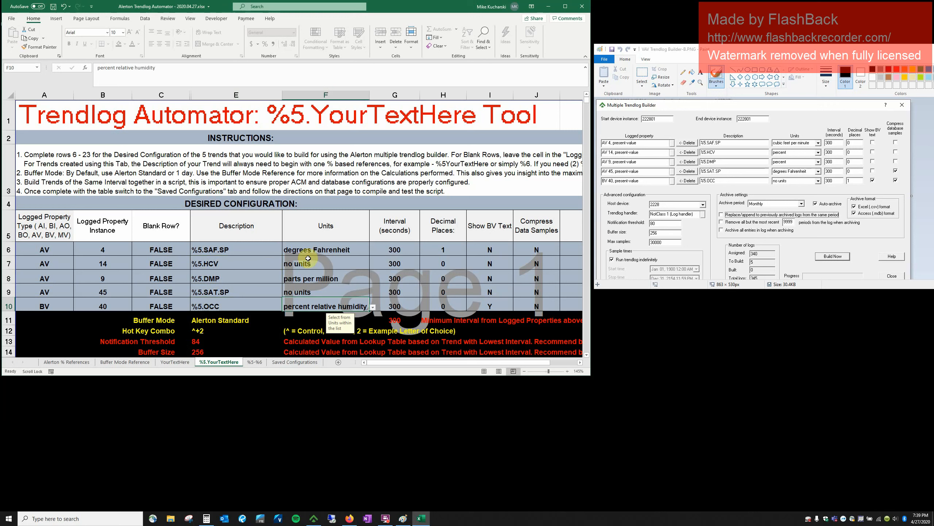
Copy the degrees Fahrenheit units from F6 into F9.
click(348, 251)
key(ctrl+c)
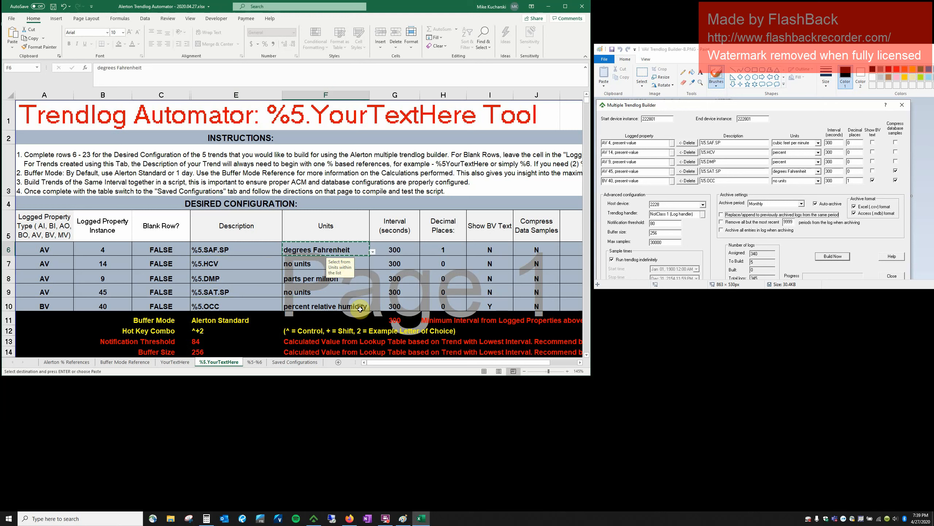
click(323, 292)
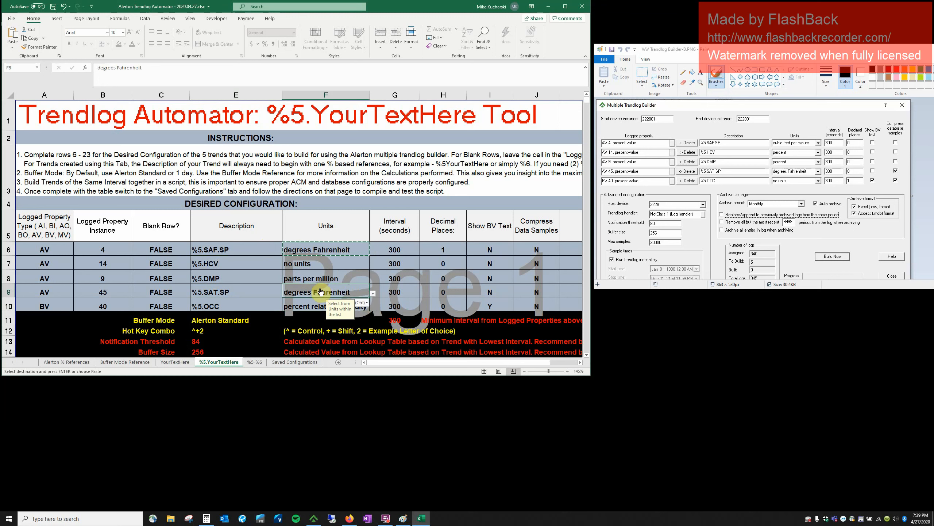
key(ctrl+v)
Enter percent as F7's units and copy it into F8.
click(312, 268)
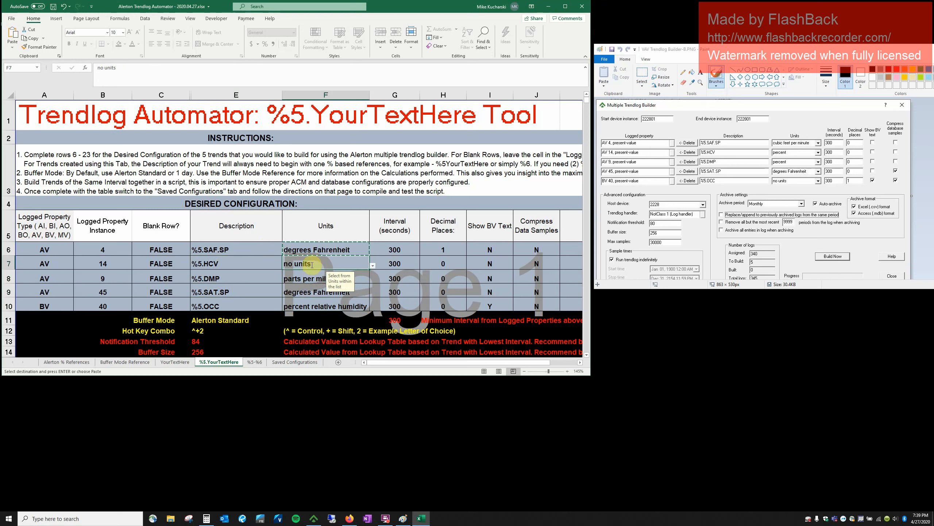
text(pe)
key(BackSpace)
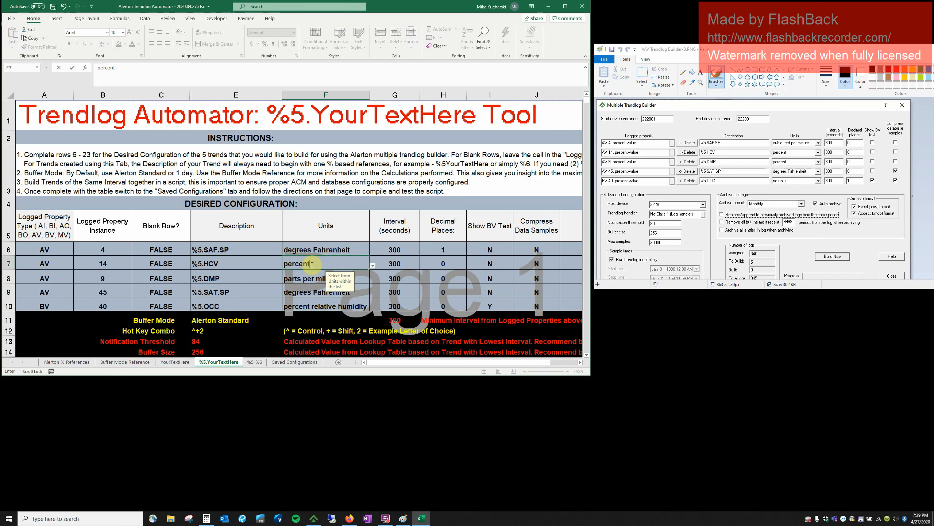
key(ctrl+Return)
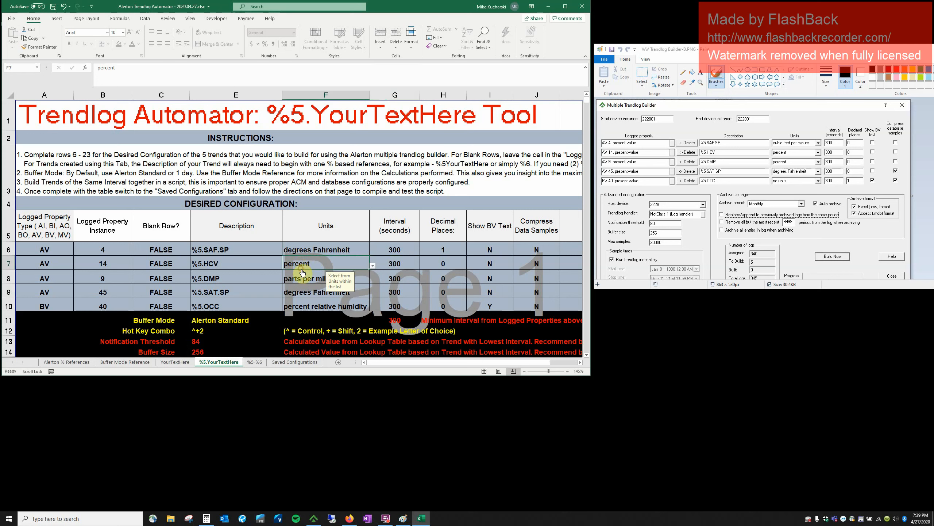
key(ctrl+c)
click(304, 277)
key(ctrl+v)
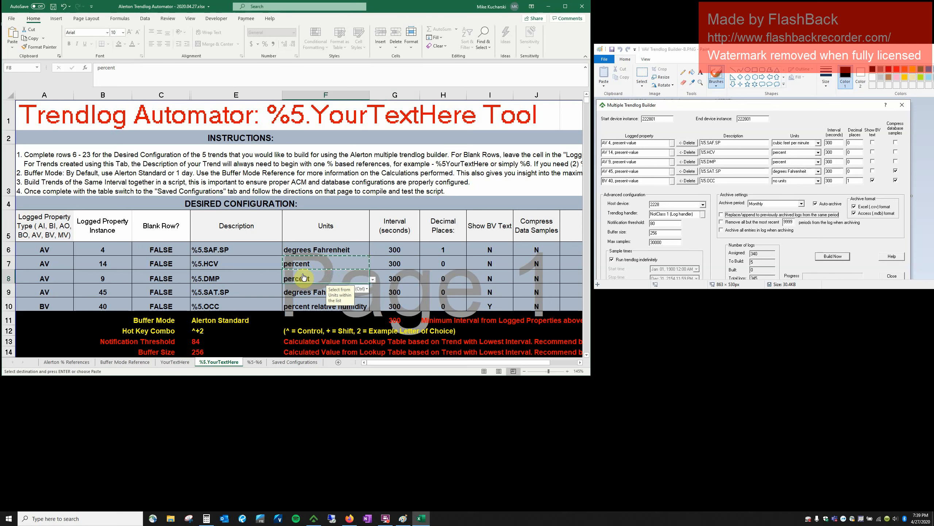
Set F6's units to cubic meters per minute and F10's to no units.
click(350, 252)
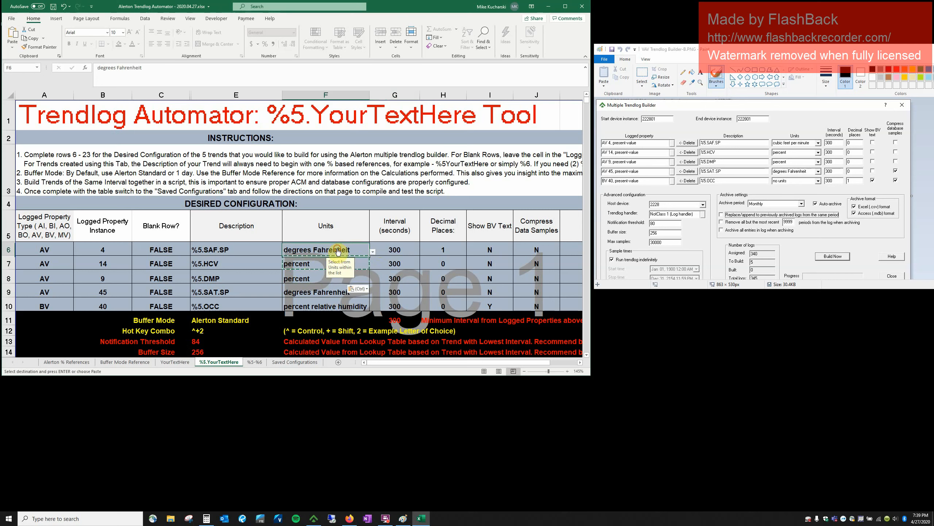
click(372, 252)
click(372, 263)
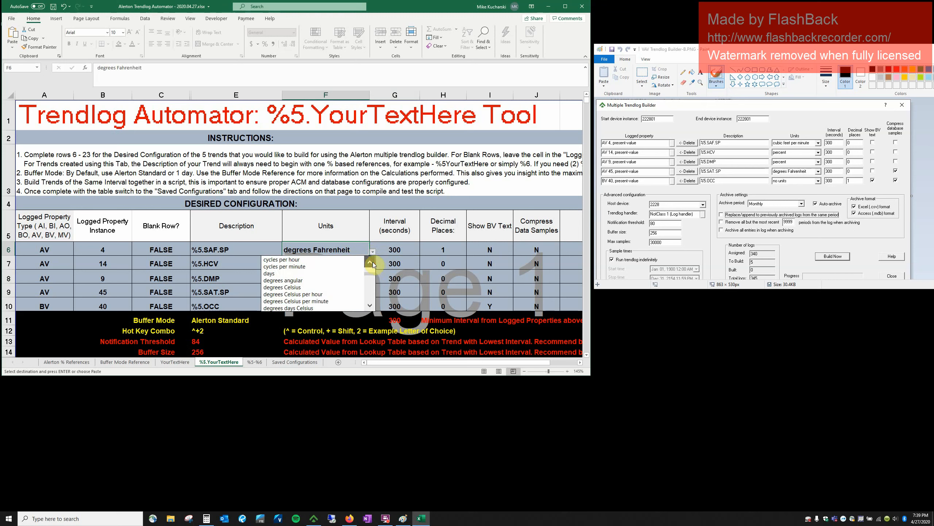
click(371, 263)
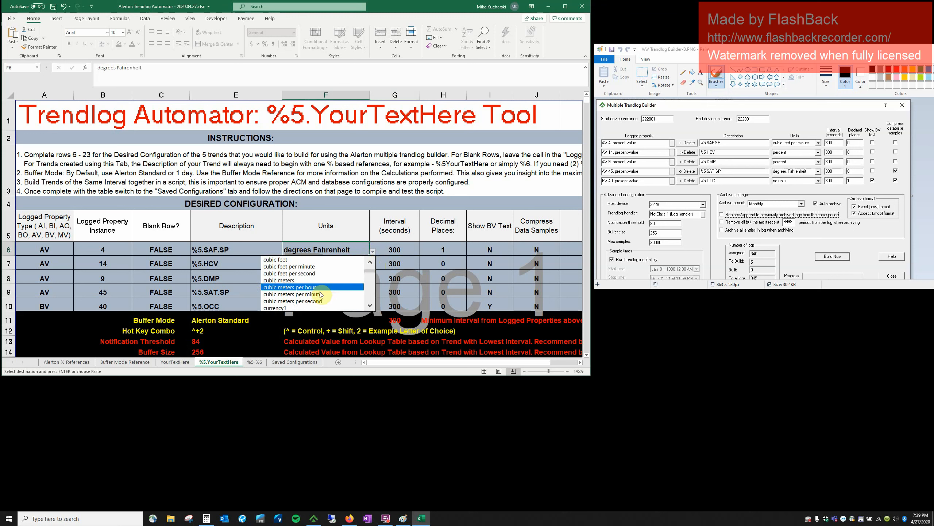
click(320, 295)
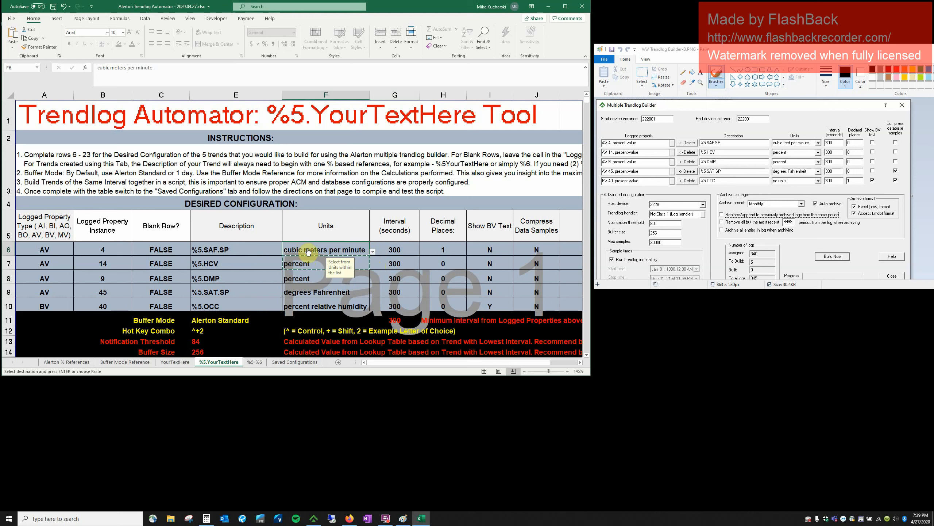
click(321, 309)
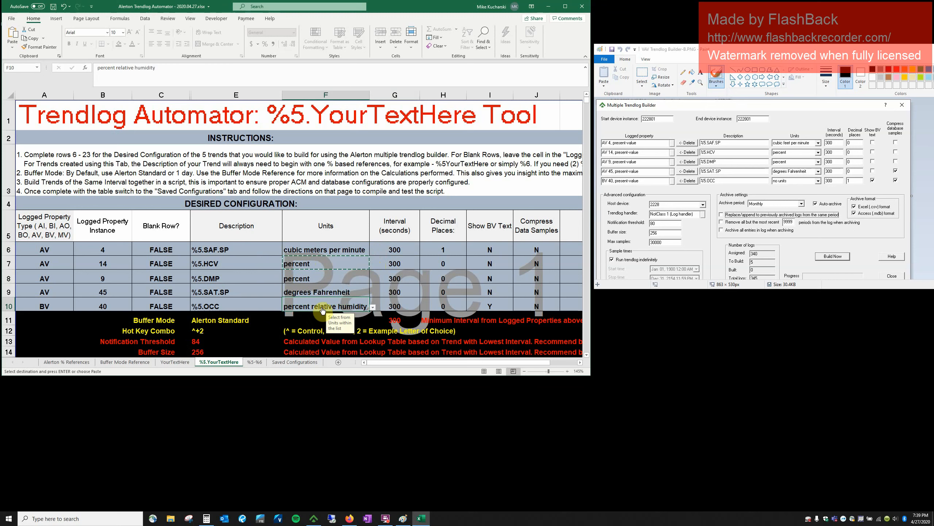
text(no units)
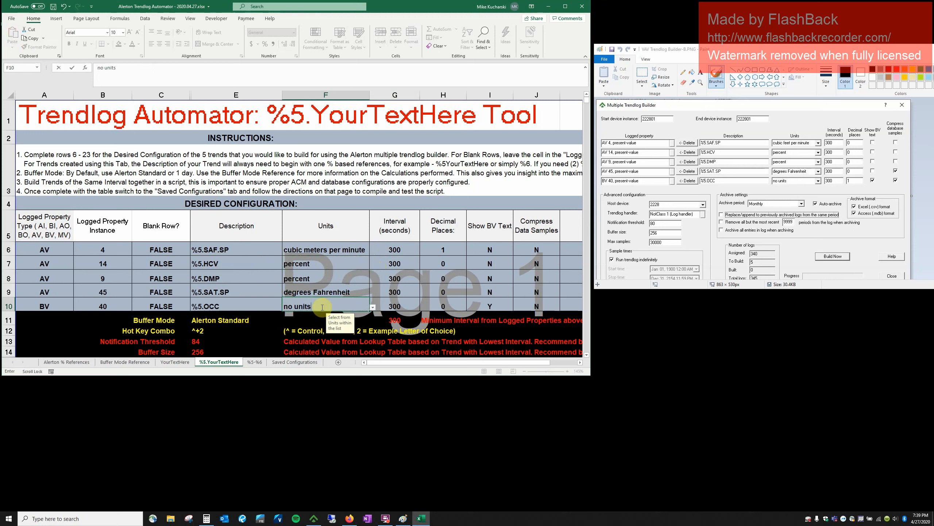
key(Tab)
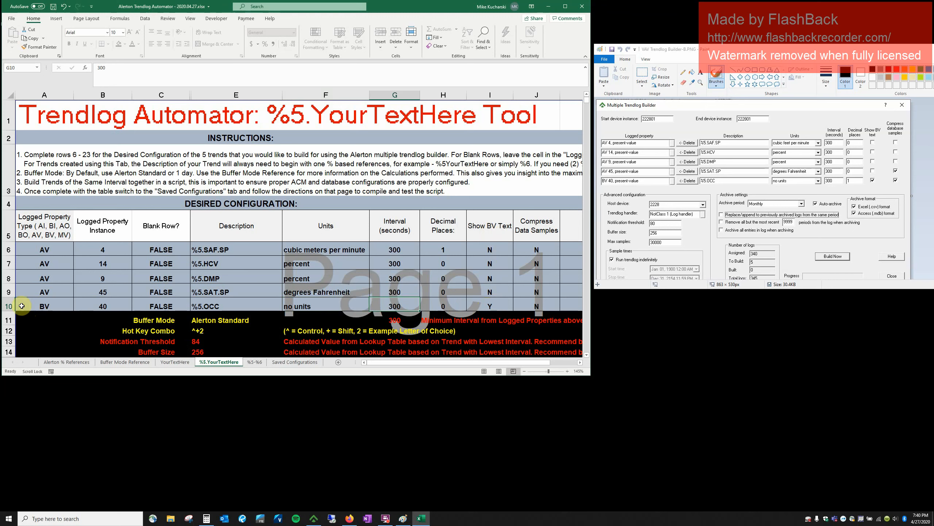
Try av, ai and bi as the fifth trend's property type in A10.
click(11, 304)
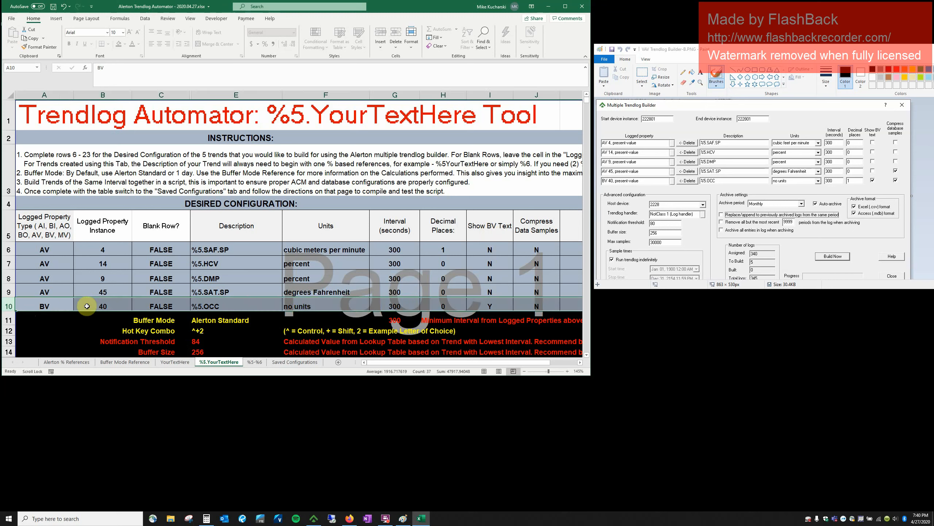
click(64, 308)
click(65, 308)
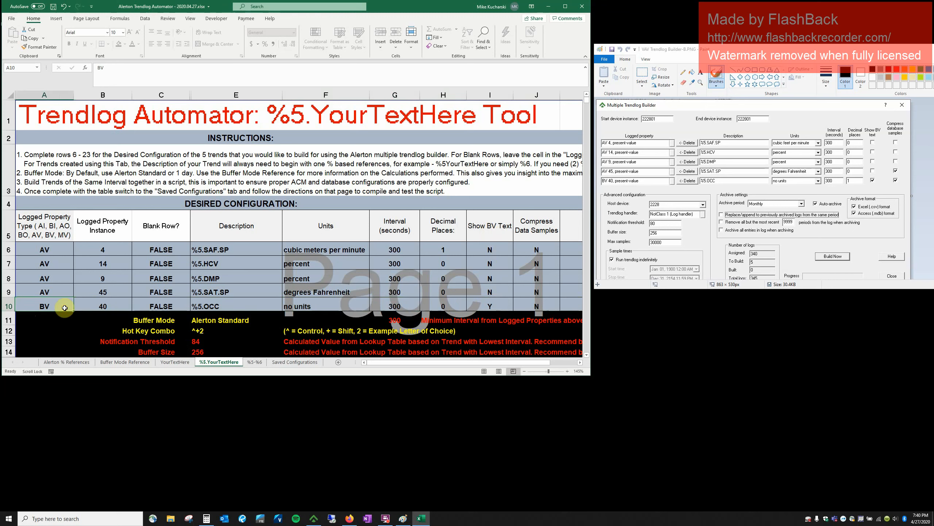
text(av)
key(Tab)
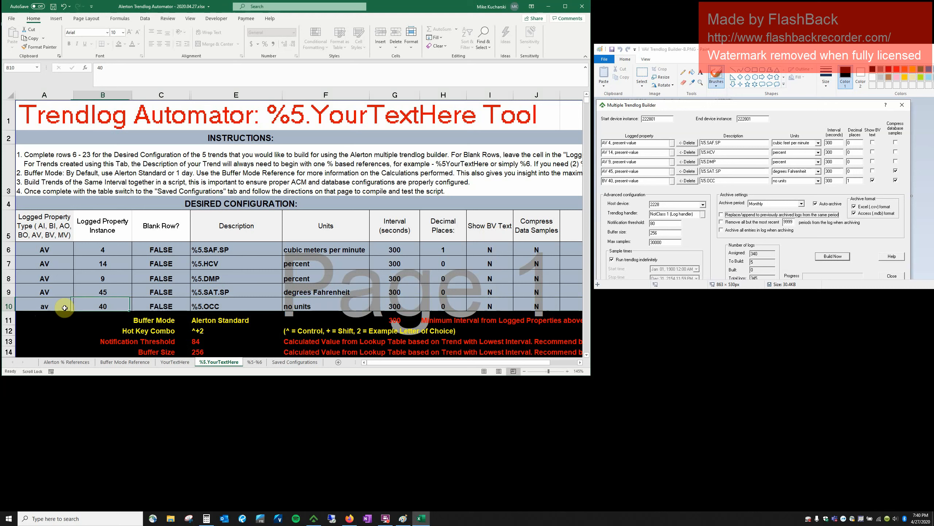
click(53, 307)
text(ai)
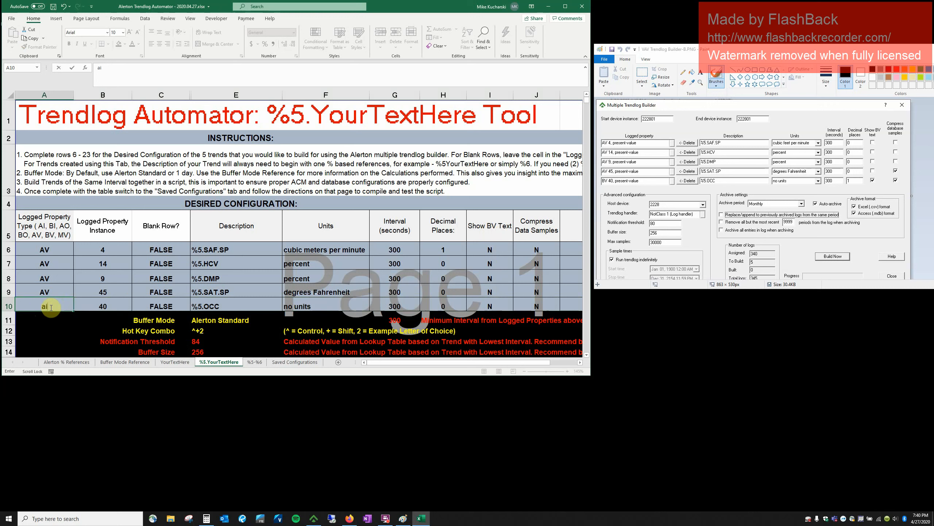
key(Tab)
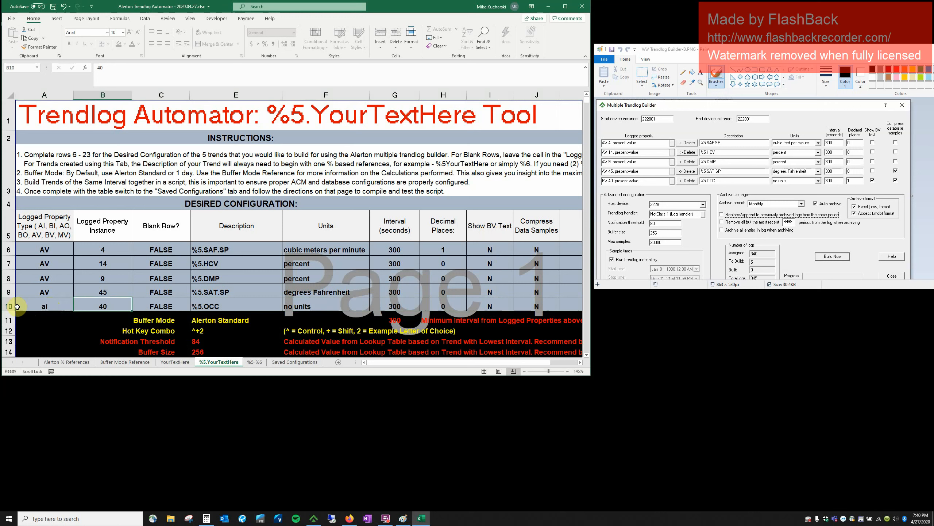
click(36, 306)
text(bi)
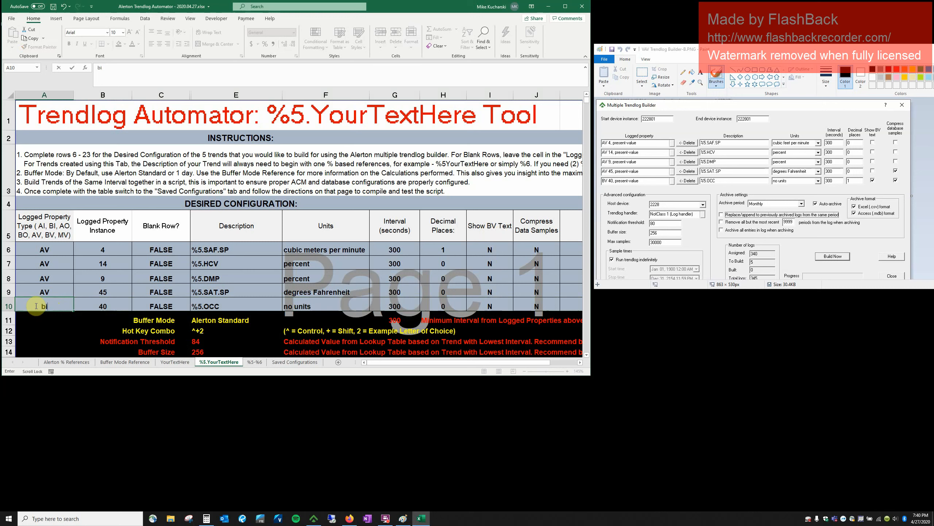
key(Tab)
Set A10's property type to BV and select the five Compress Data Samples values.
click(35, 306)
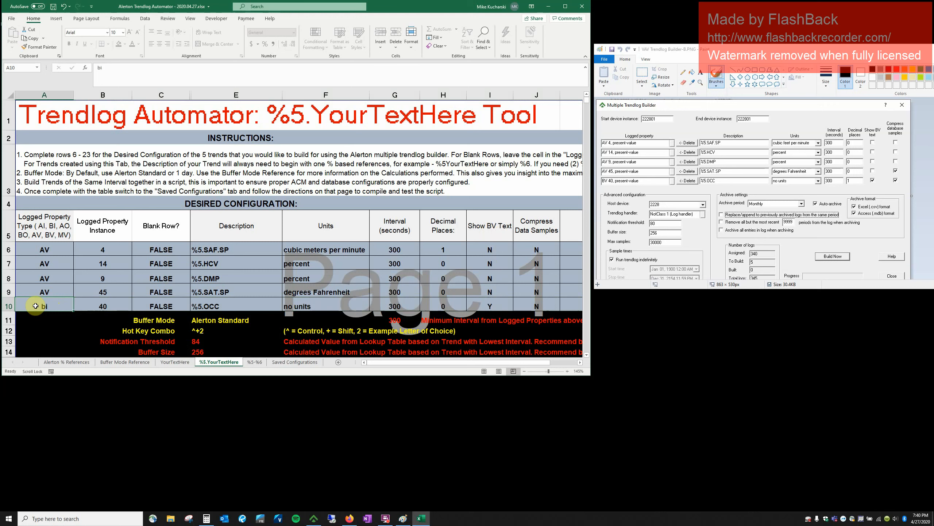
text(bv)
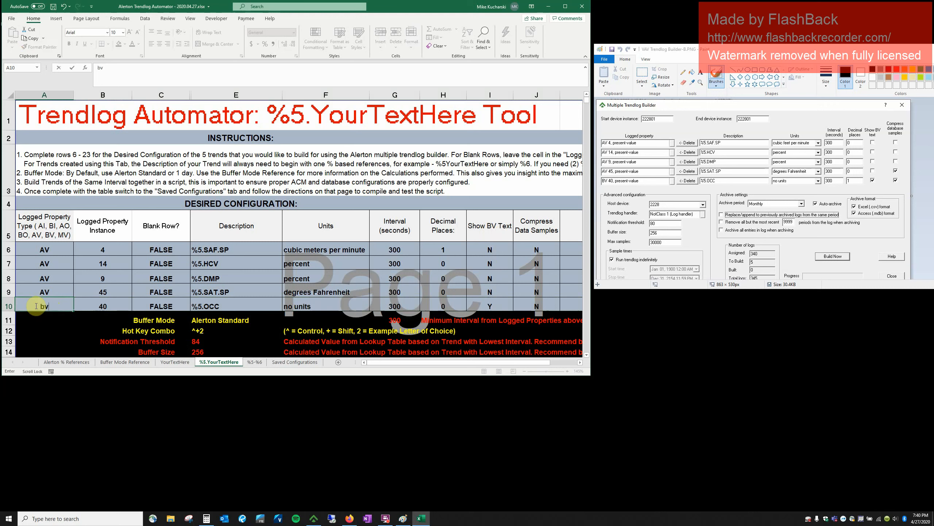
key(Tab)
click(36, 305)
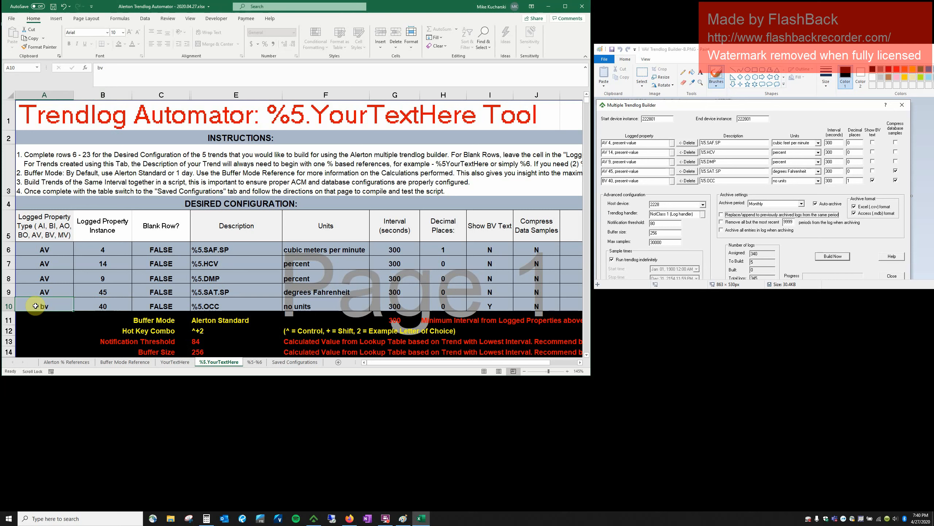
text(BV)
key(ctrl+Return)
key(Tab)
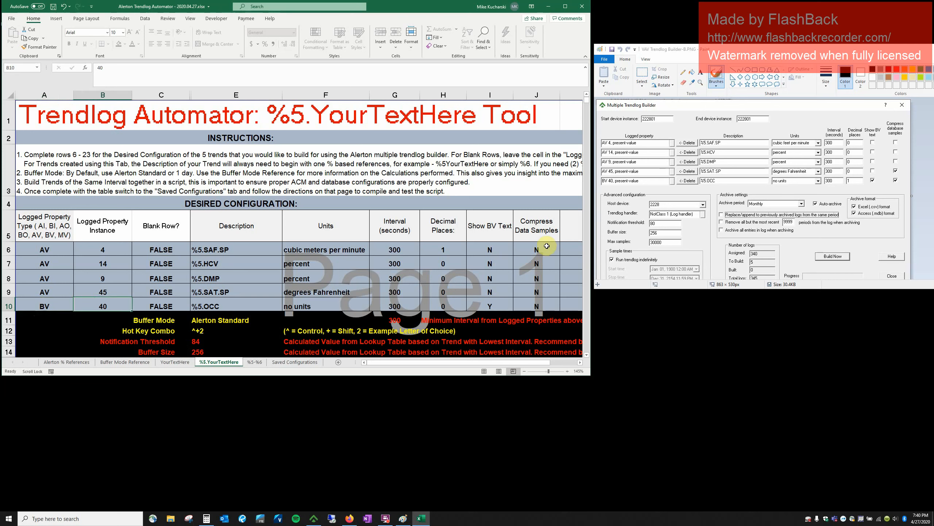
drag(547, 246, 554, 304)
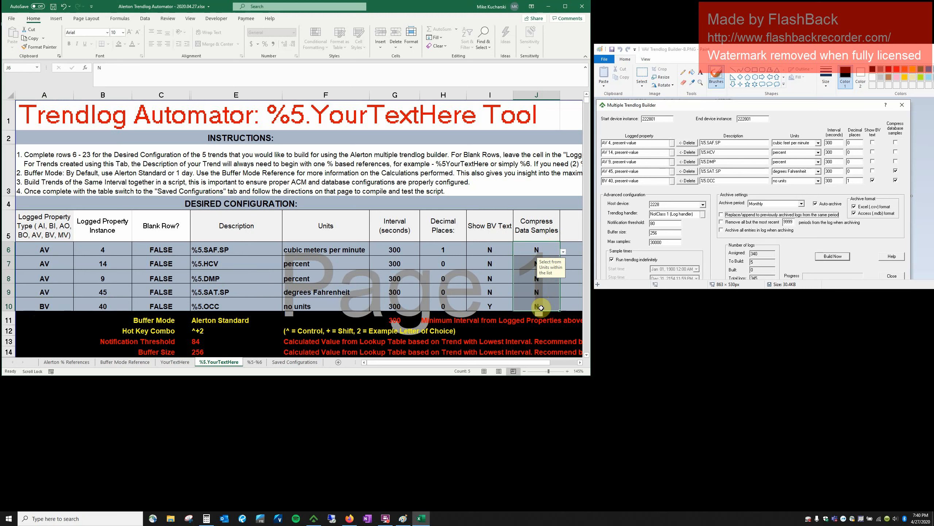
click(540, 307)
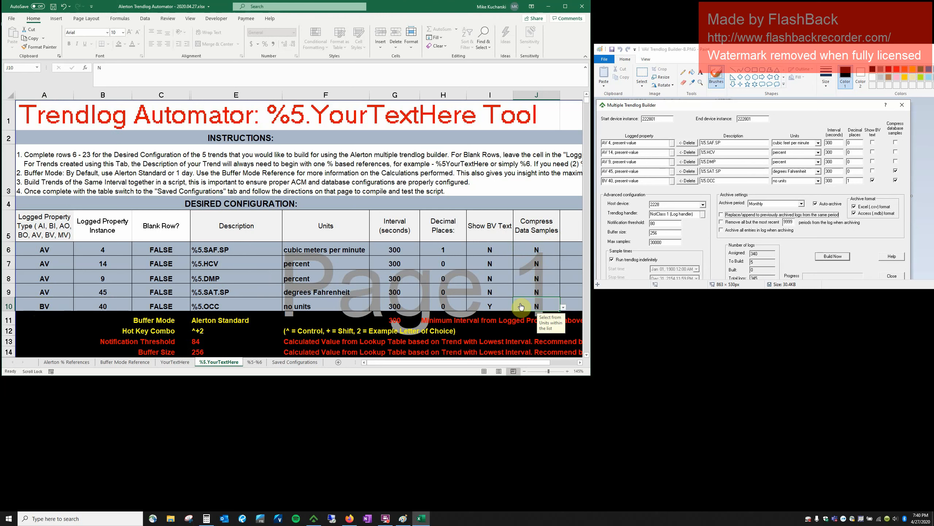
scroll(414, 265, down, 2)
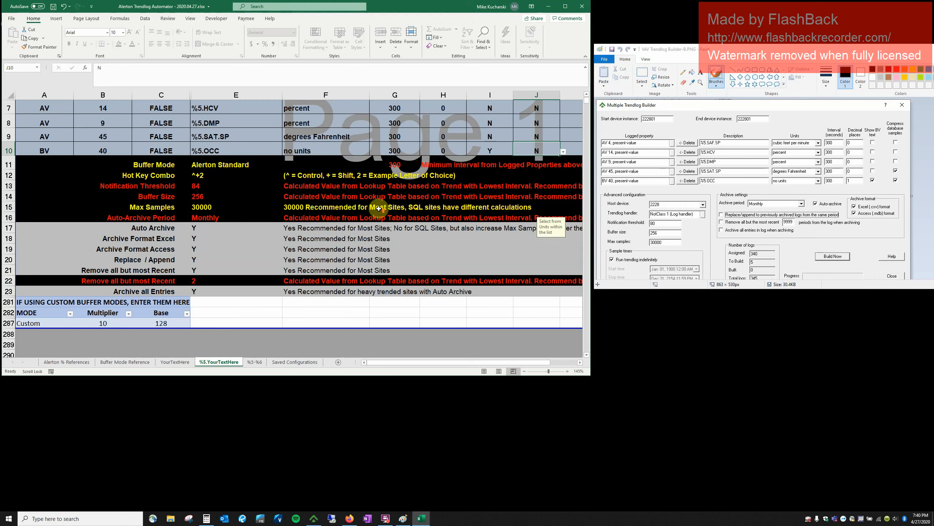
scroll(384, 217, up, 1)
scroll(401, 177, up, 1)
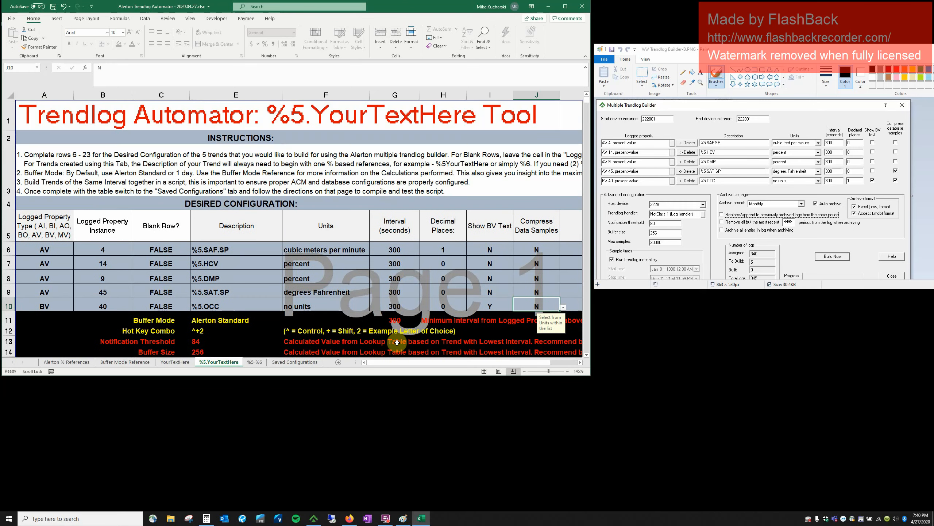
click(391, 321)
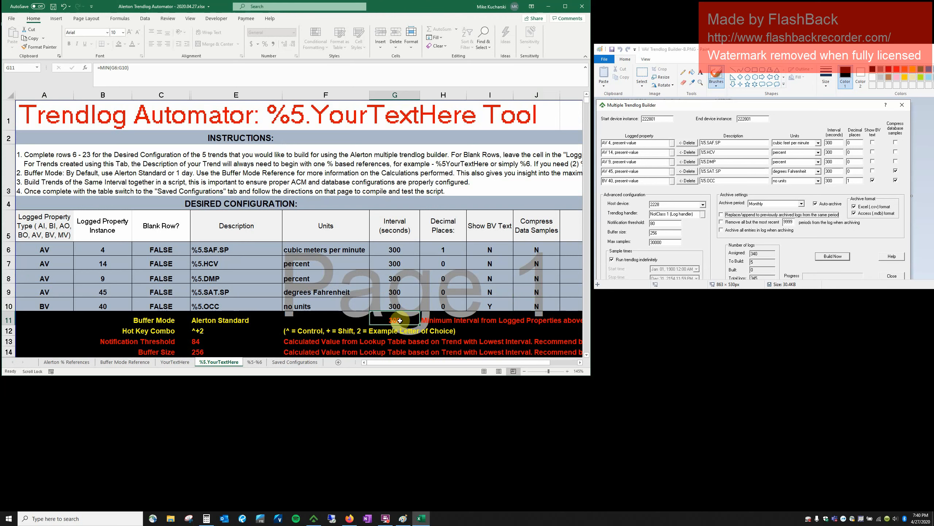
scroll(209, 304, down, 1)
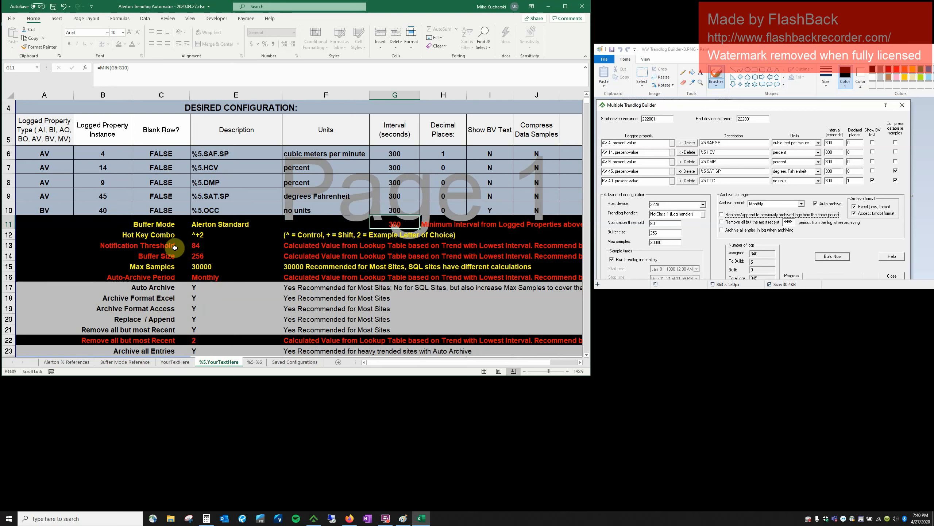
click(208, 247)
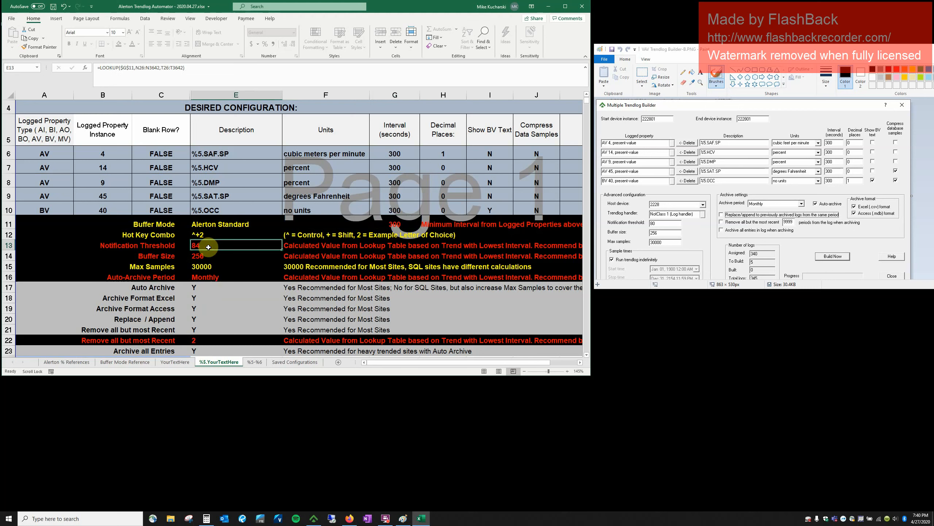
drag(208, 249, 208, 255)
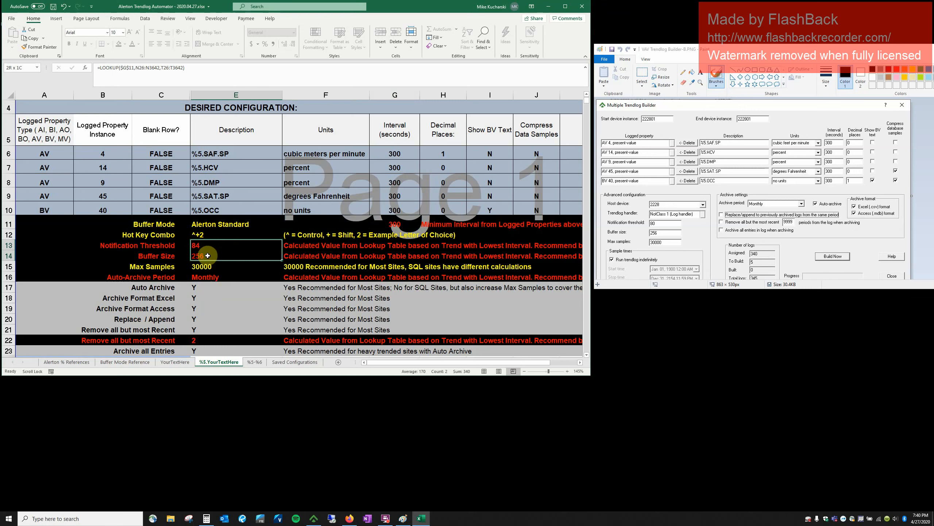
click(396, 152)
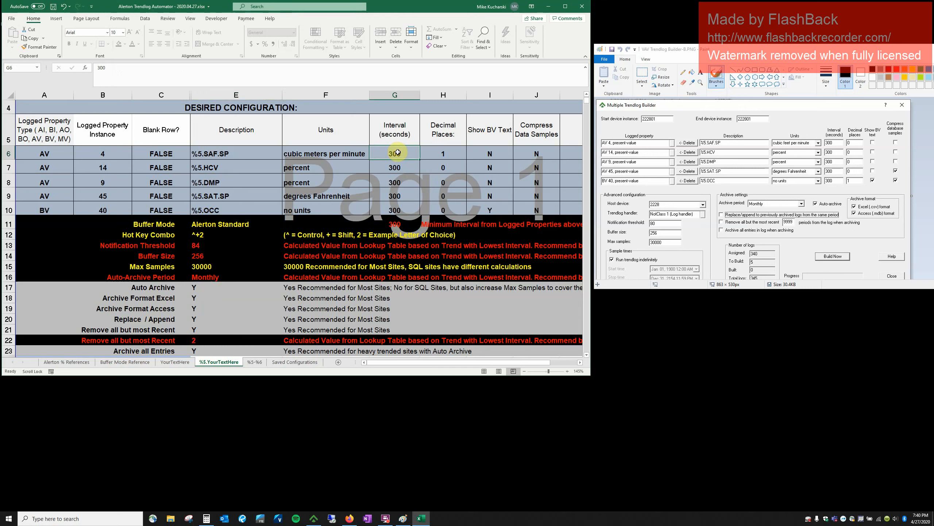
text(60)
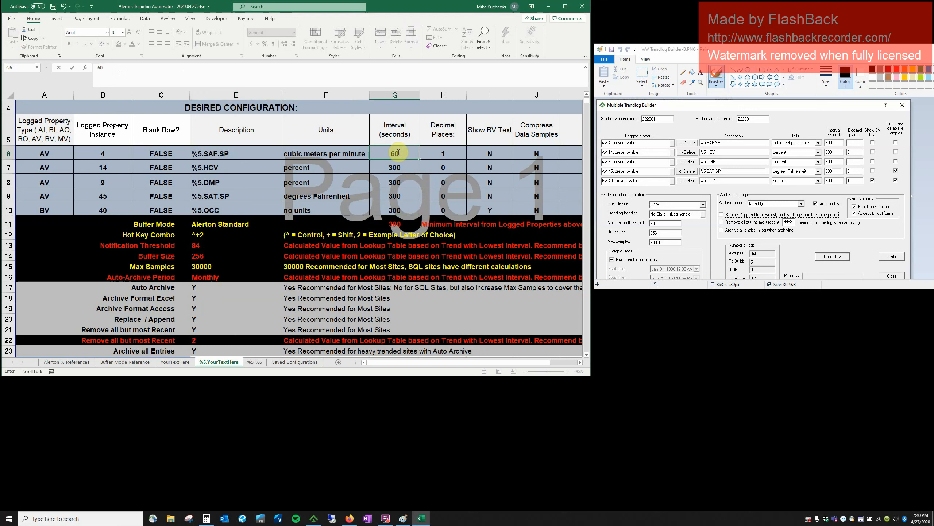
key(Tab)
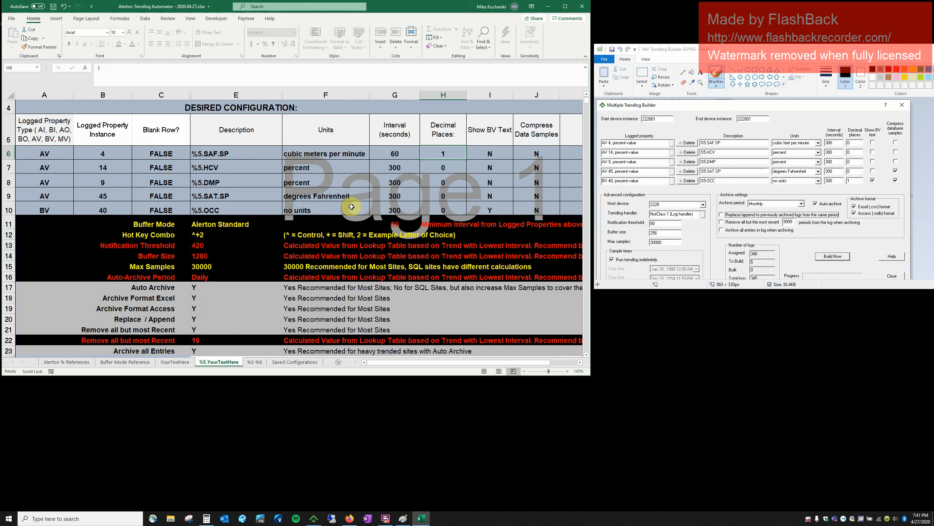
drag(198, 252, 198, 253)
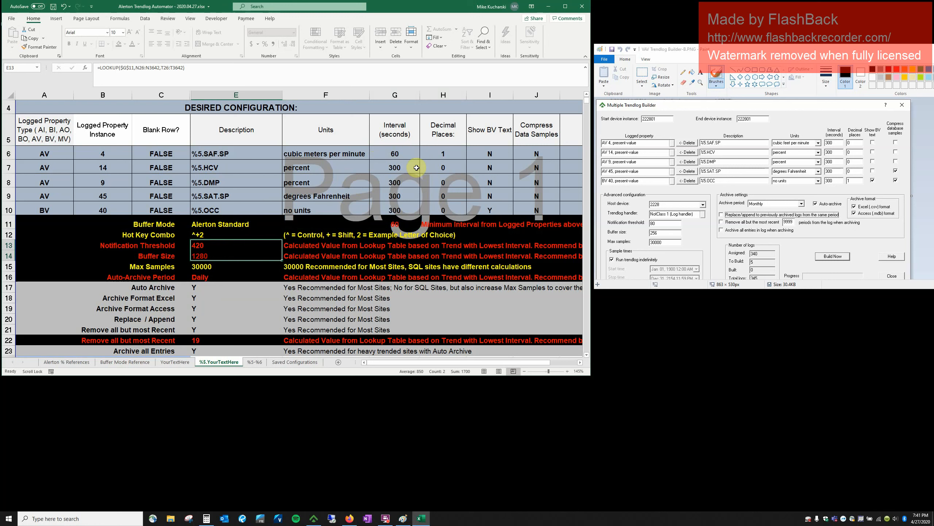
drag(408, 167, 408, 204)
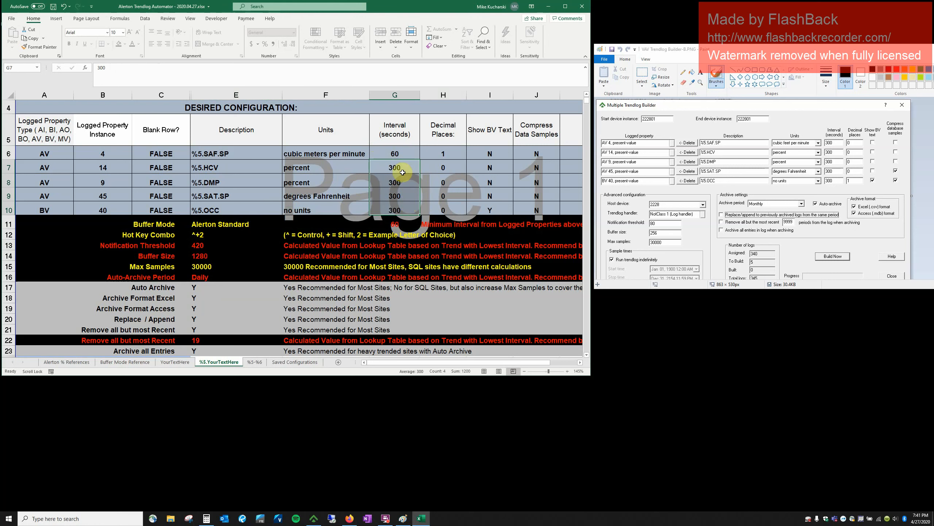
click(401, 154)
text(30)
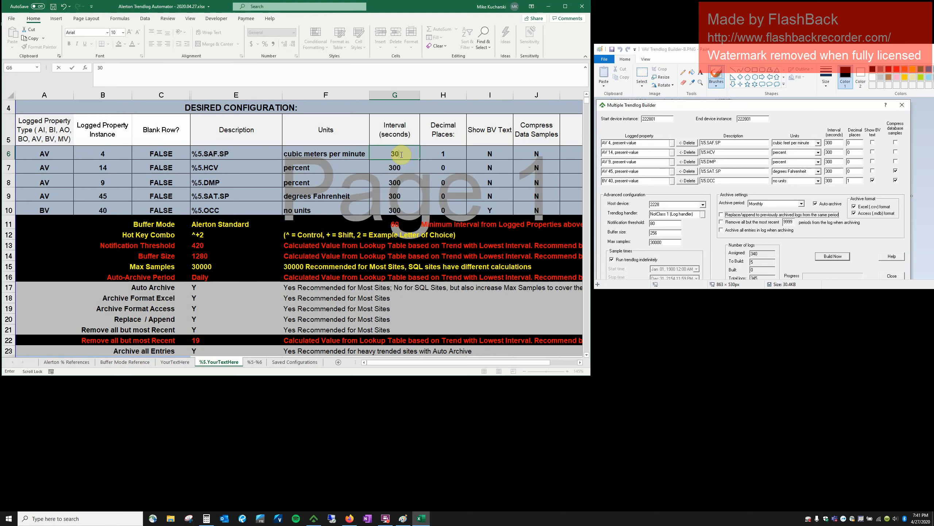
text(0)
key(Tab)
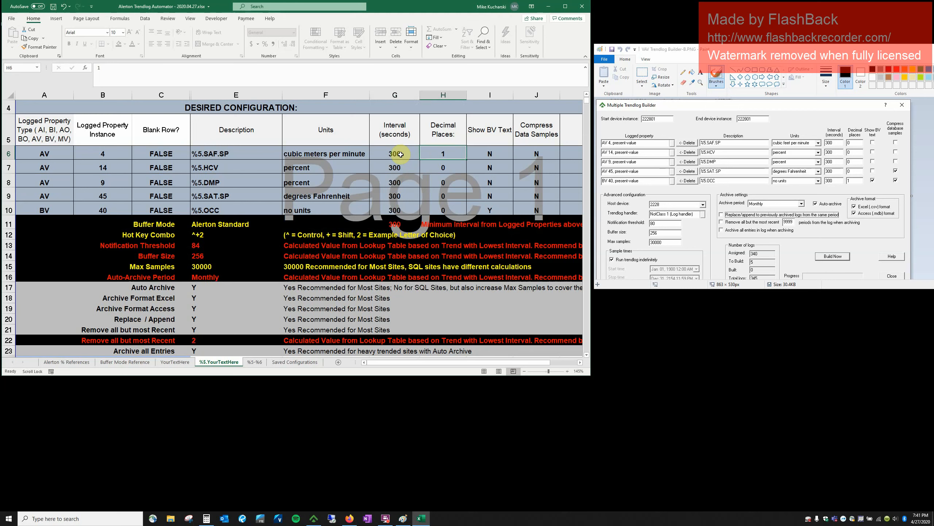
drag(400, 155, 396, 208)
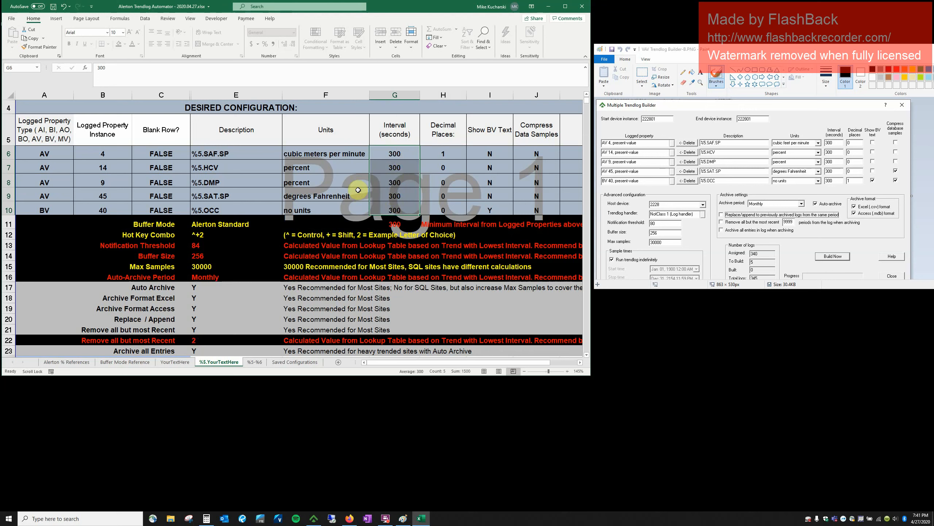
click(234, 265)
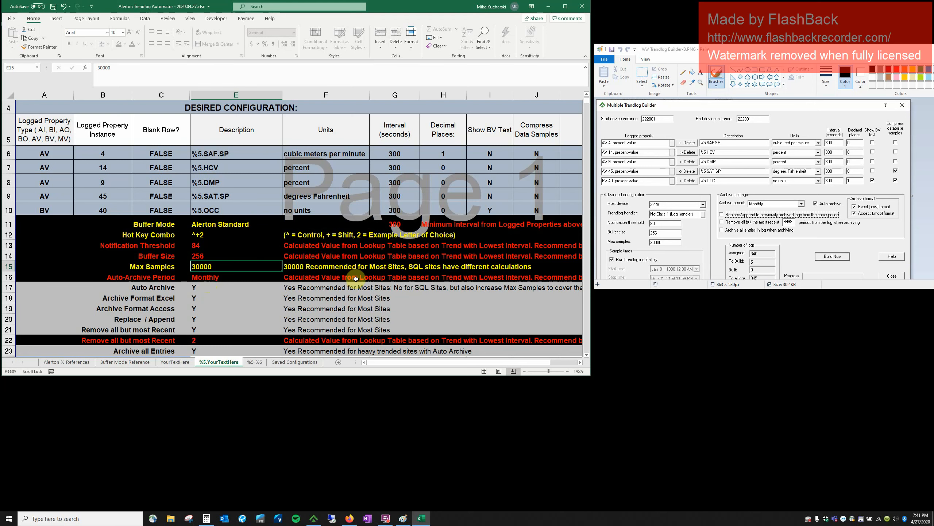
click(133, 364)
click(229, 362)
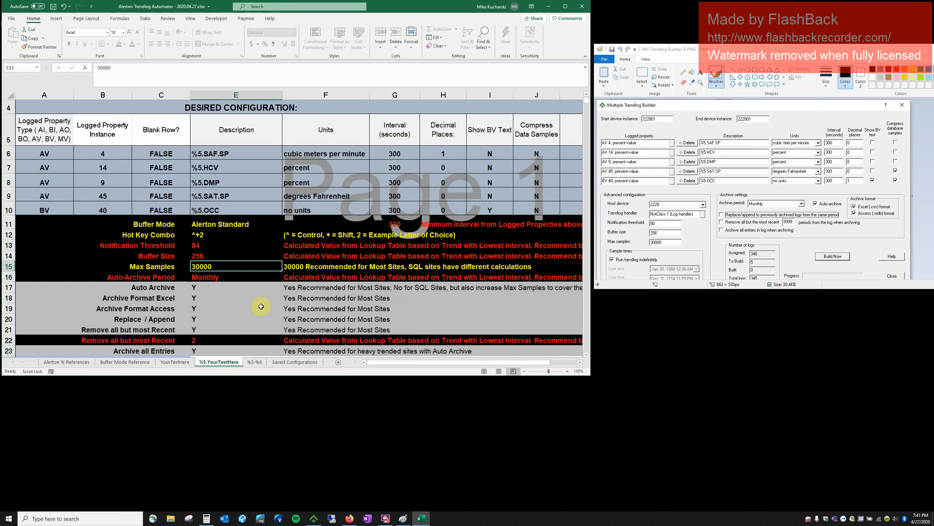
click(224, 279)
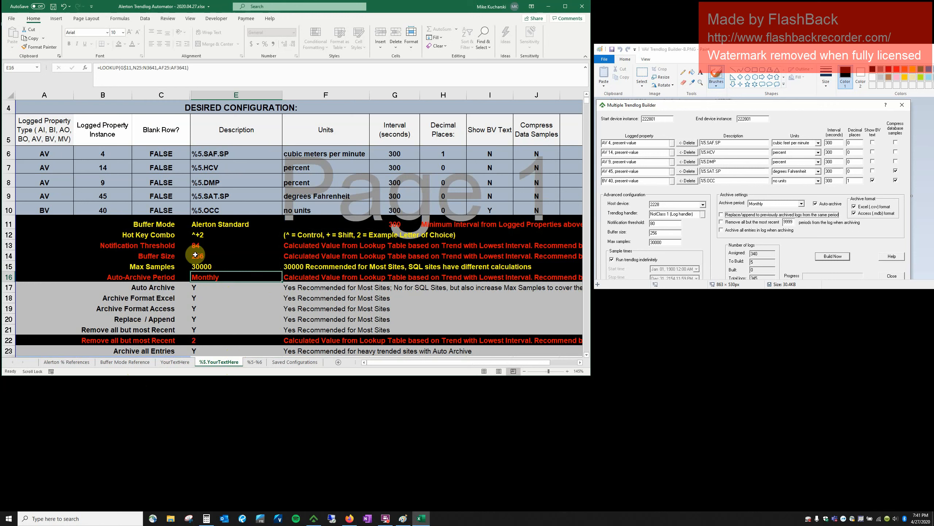
click(211, 339)
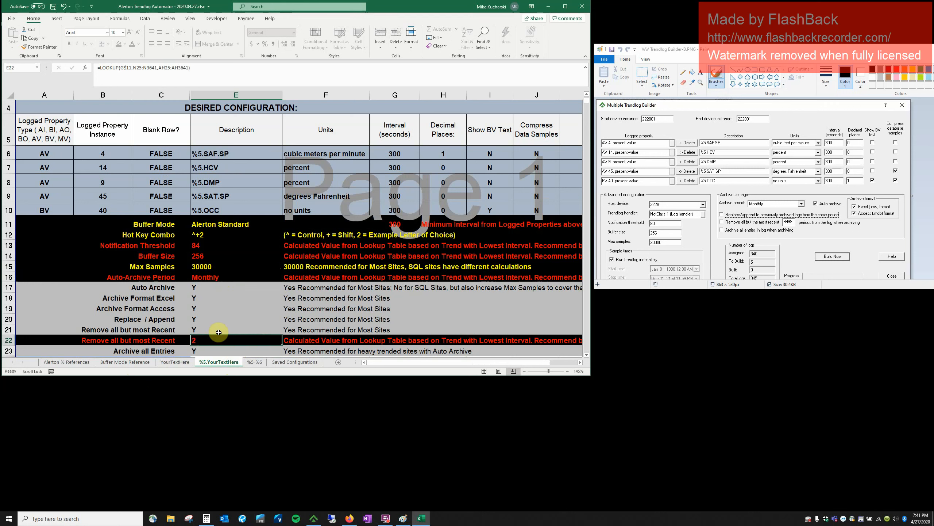
drag(219, 287, 226, 342)
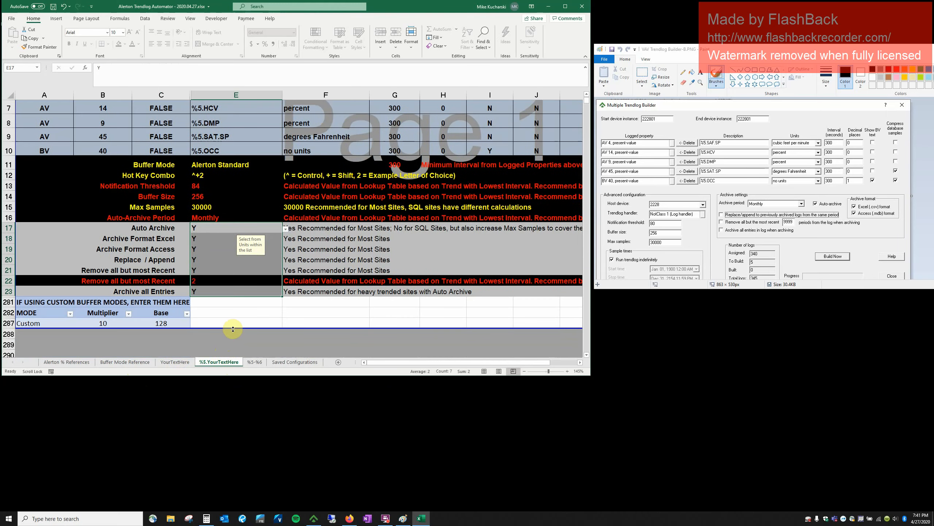
scroll(233, 329, up, 3)
scroll(234, 330, down, 1)
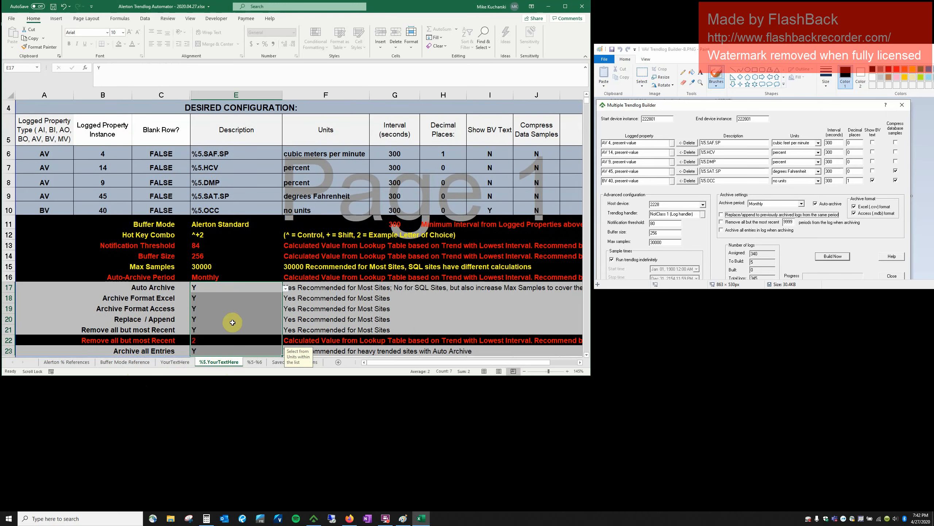
key(alt+Down)
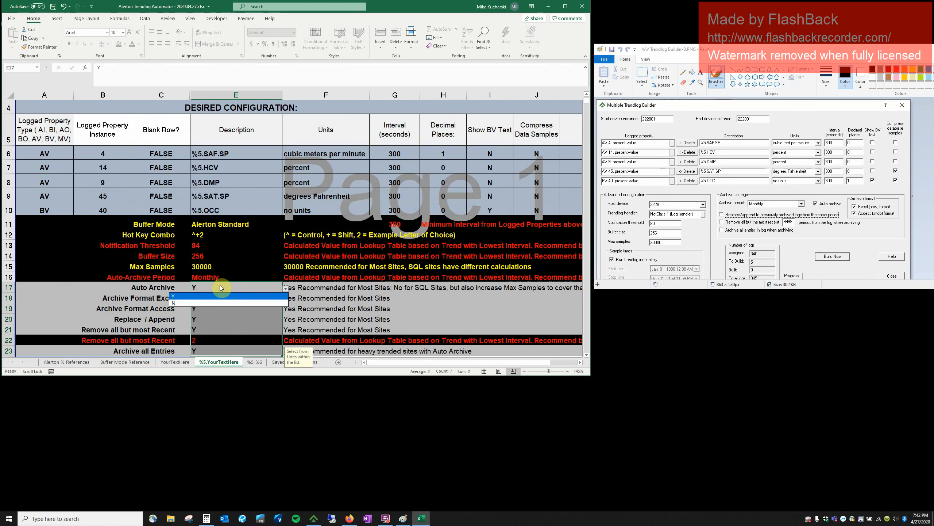
key(Escape)
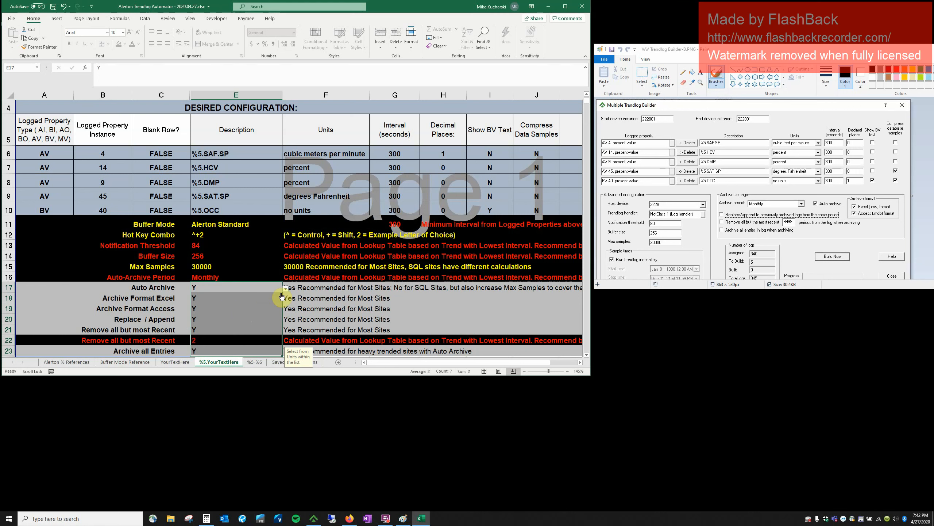
click(250, 266)
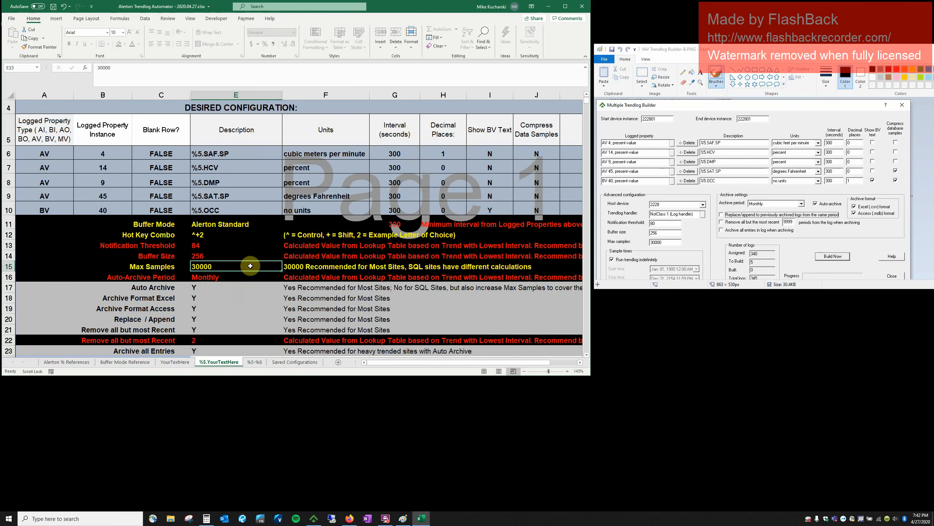
scroll(250, 266, up, 1)
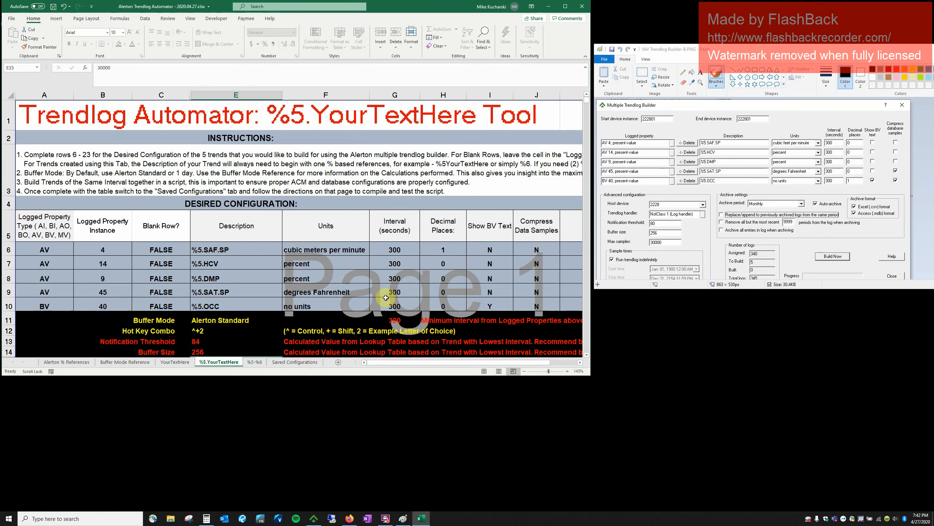
Go to Saved Configurations and select script columns B, C and D, ending on %5.YourTextHere column C.
click(294, 362)
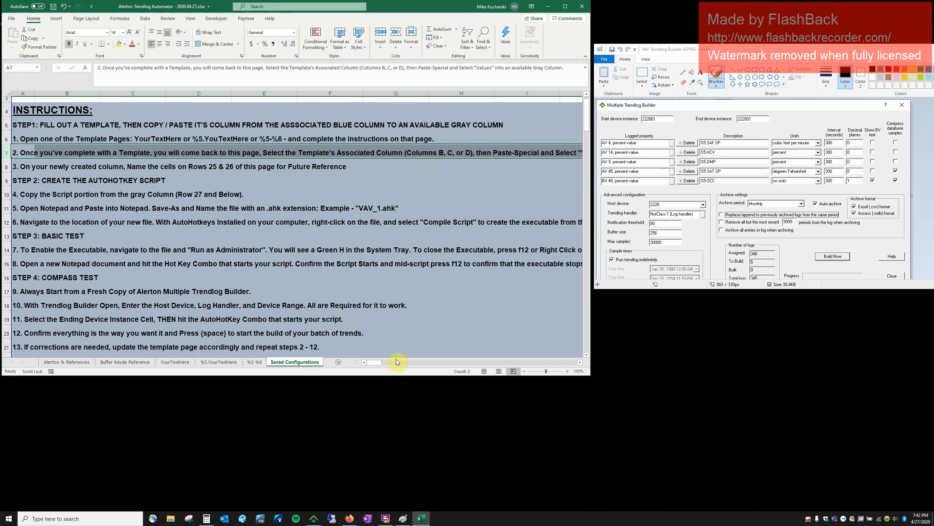
mouse_move(376, 365)
mouse_down()
mouse_move(396, 362)
mouse_move(373, 363)
mouse_up()
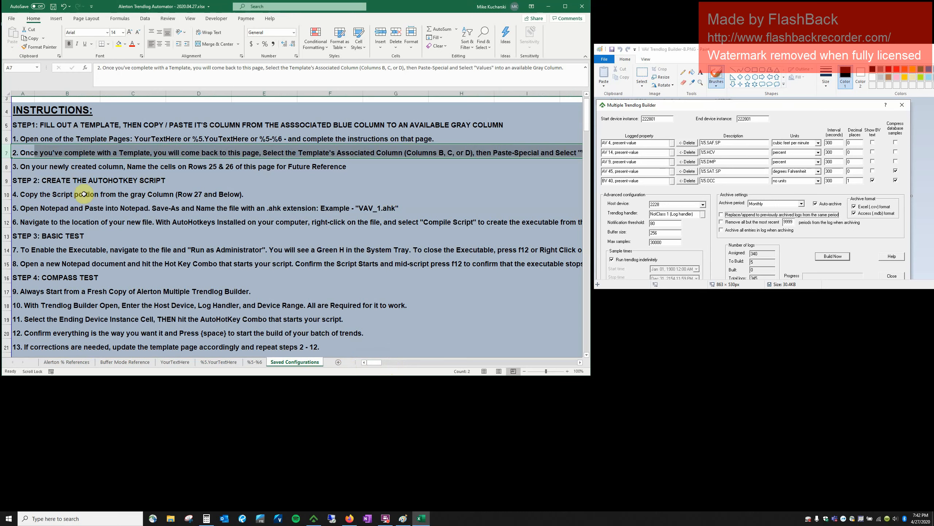
scroll(88, 195, down, 5)
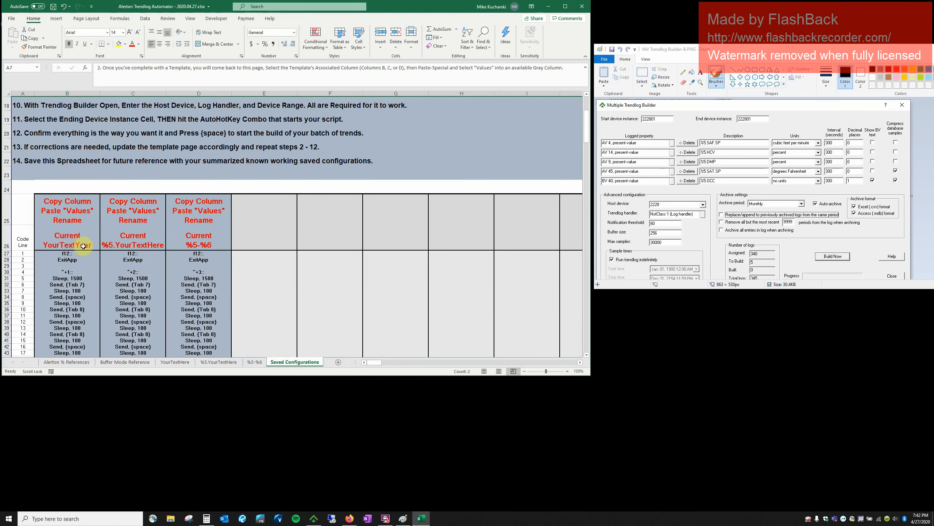
click(67, 92)
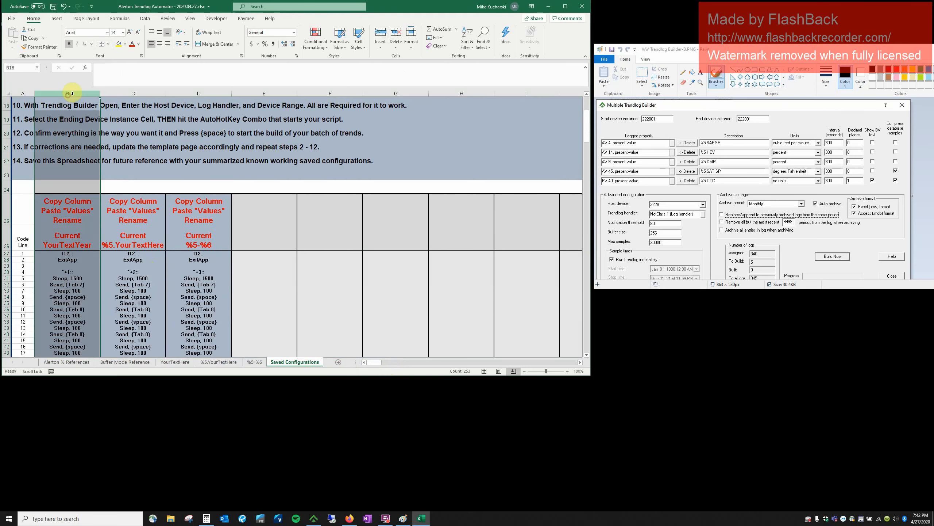
click(131, 92)
click(168, 94)
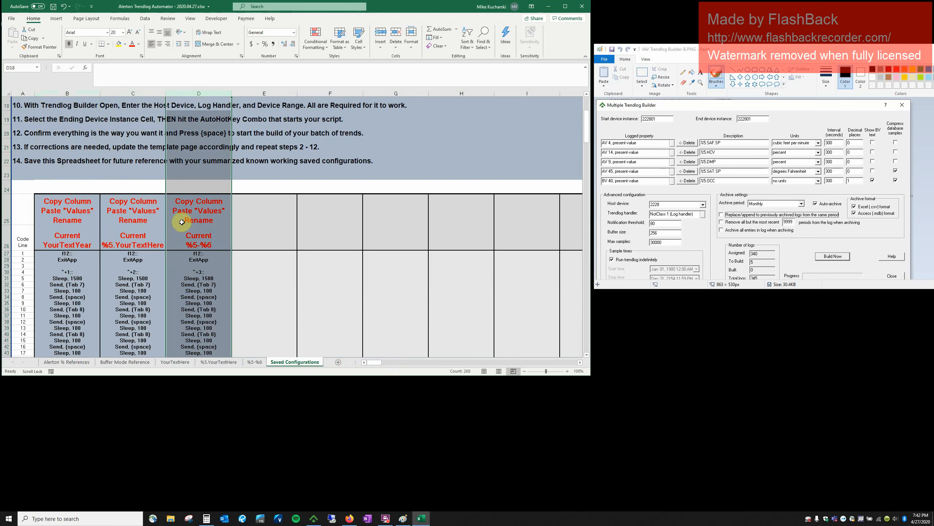
click(126, 93)
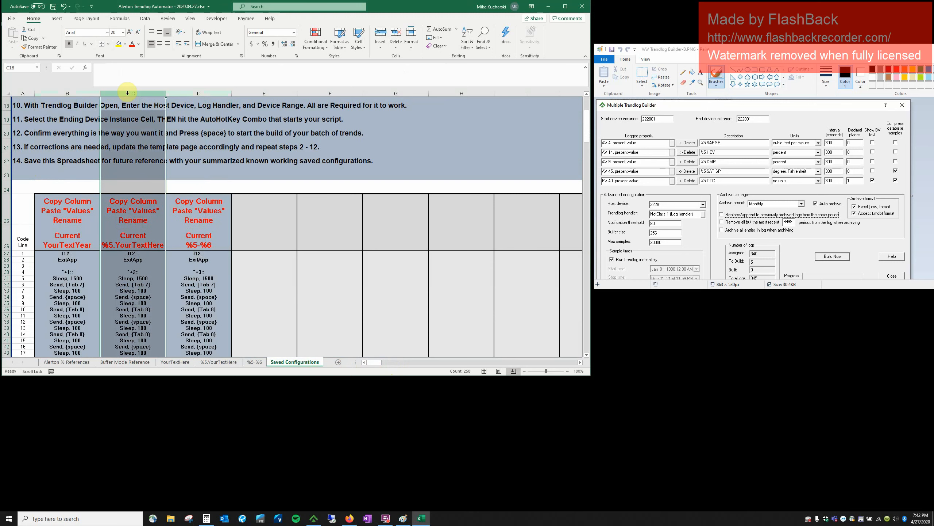
Copy column C's %5.YourTextHere script into column F as values and start relabelling F25.
right_click(128, 94)
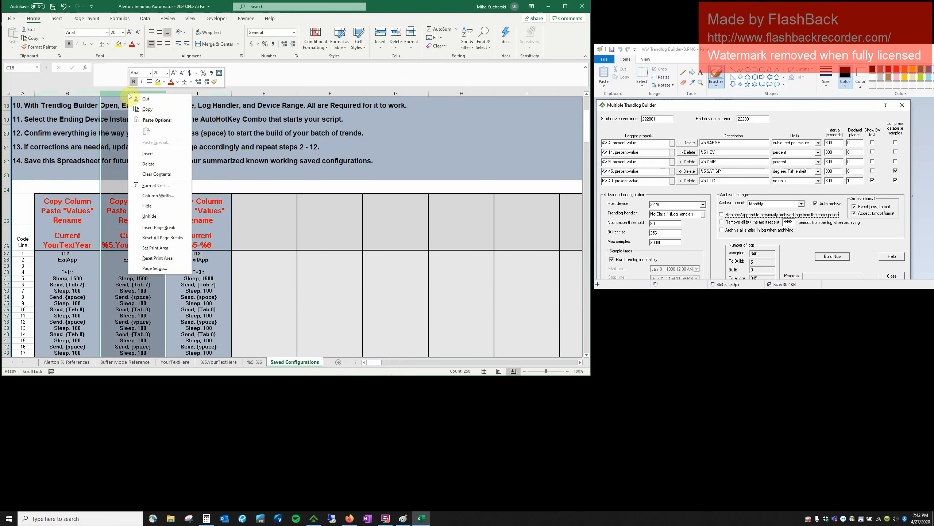
click(142, 109)
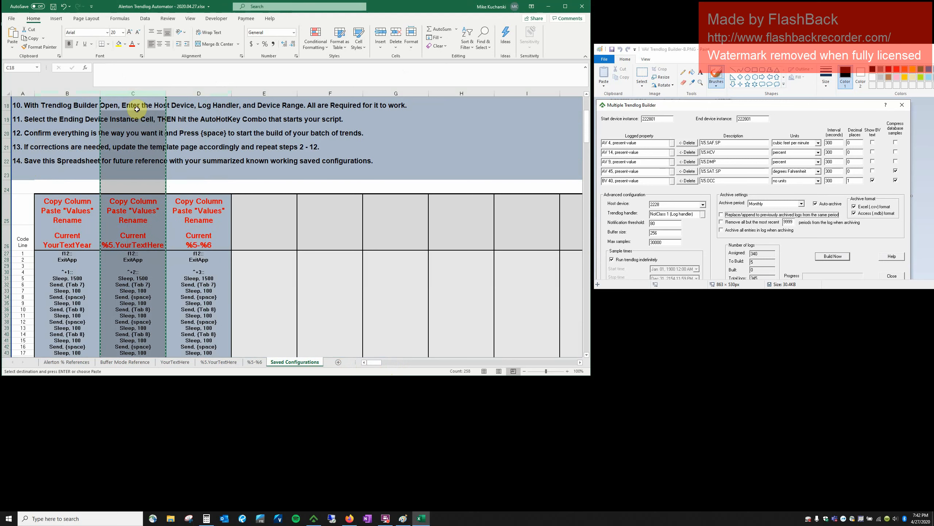
right_click(353, 94)
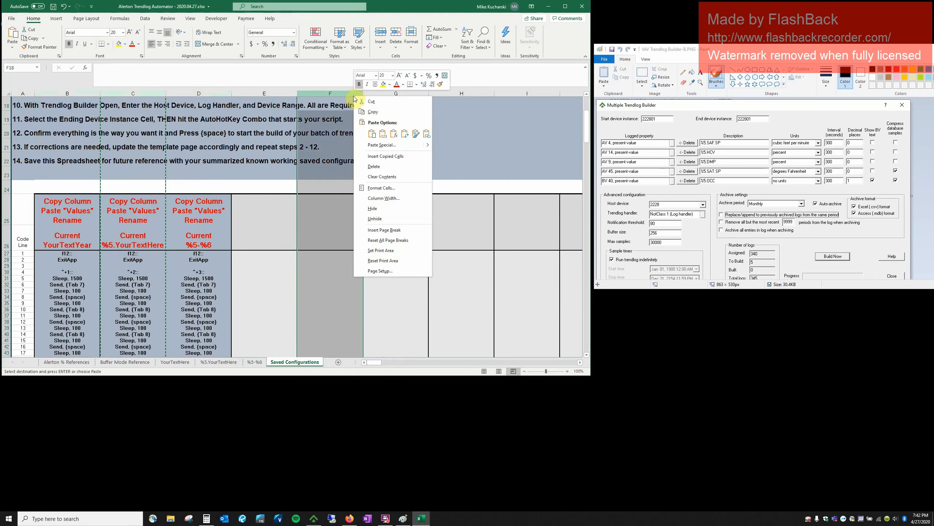
click(384, 134)
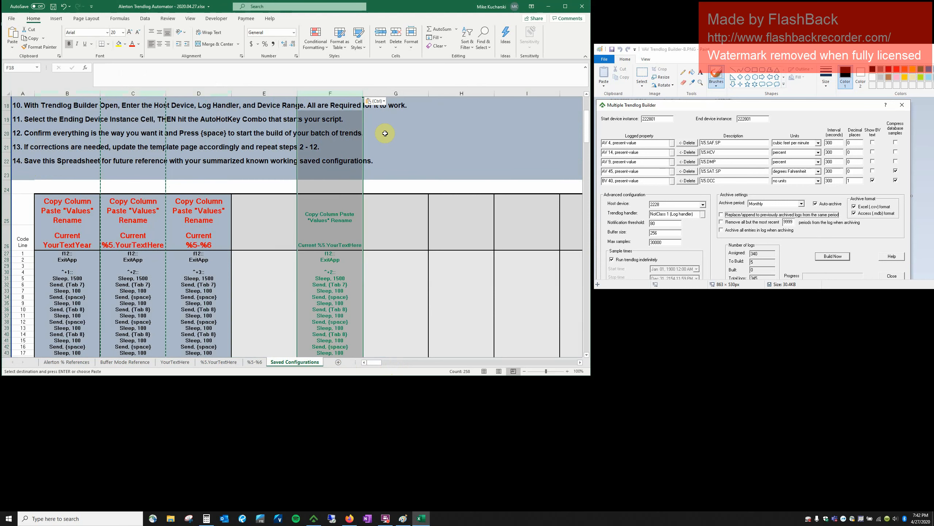
click(351, 216)
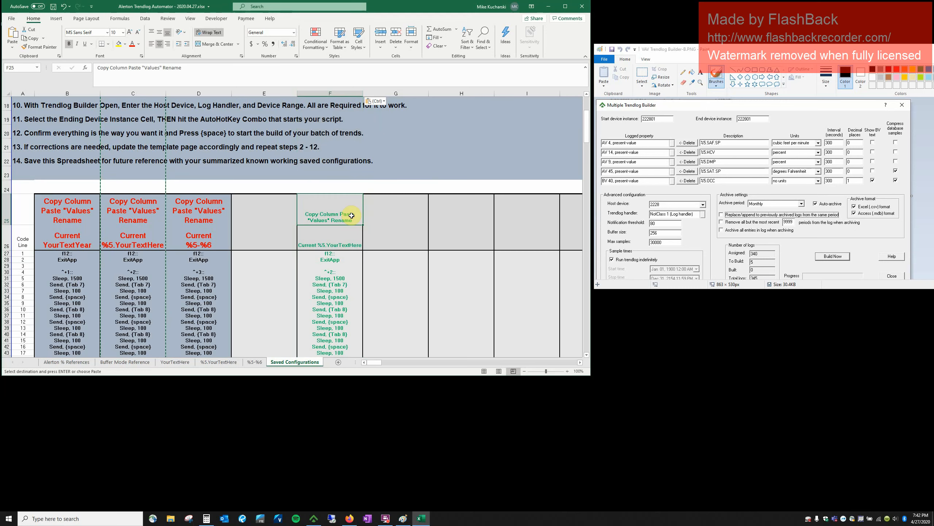
text(ExitApp)
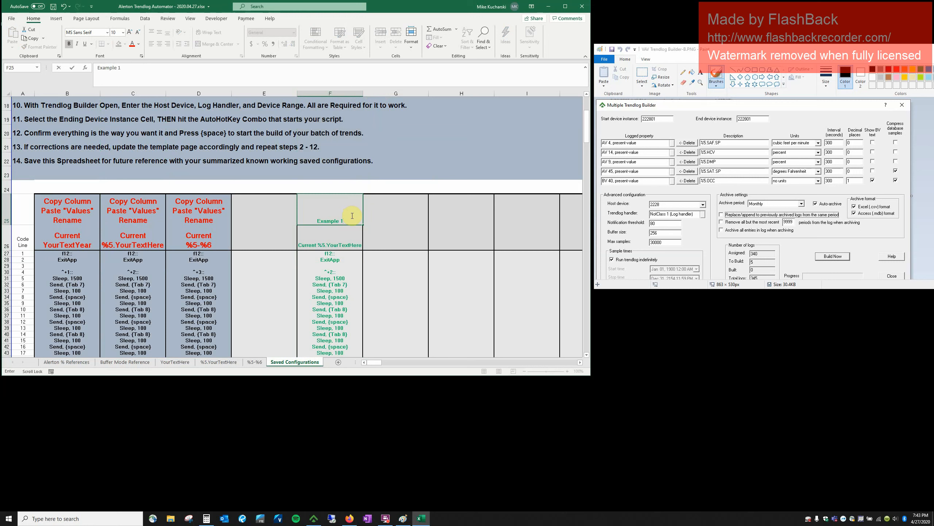
Commit the Example 1 label and add MPK_VAV-1 on its own line atop F26's header.
key(Return)
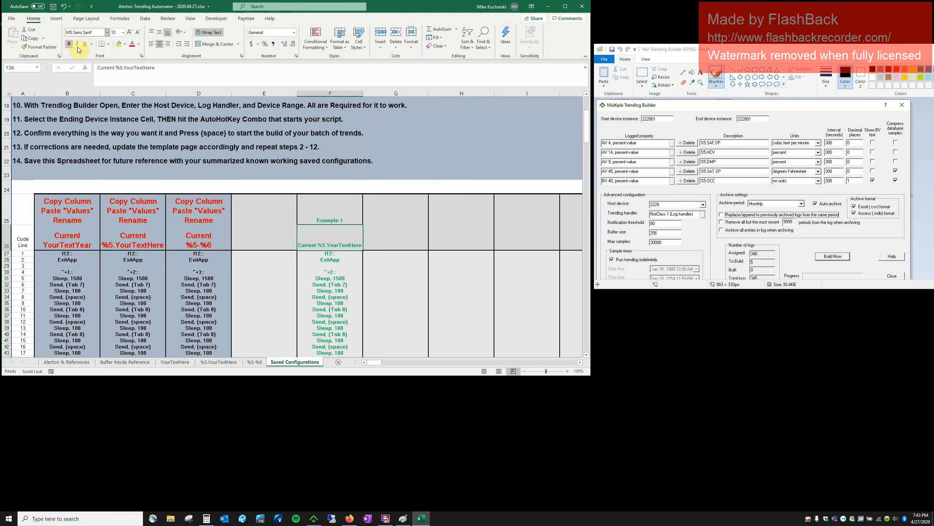
click(96, 66)
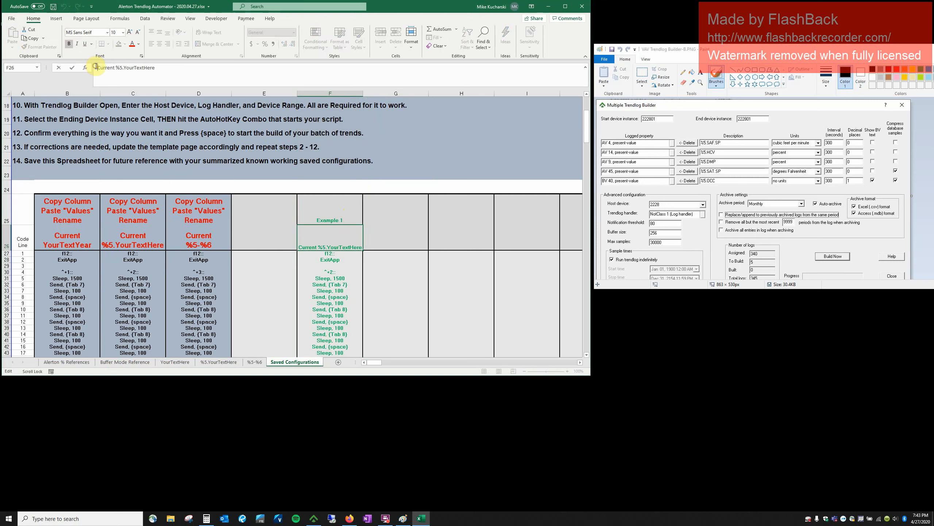
text(MPK_VAV-1)
key(alt+Return)
key(Tab)
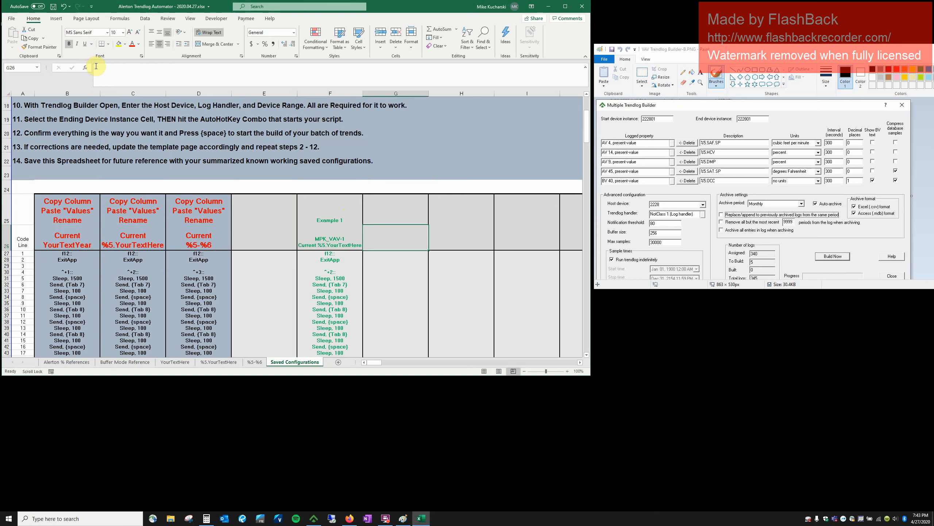
Check the script lines in F27 and F30, then return to the %5.YourTextHere sheet.
click(343, 256)
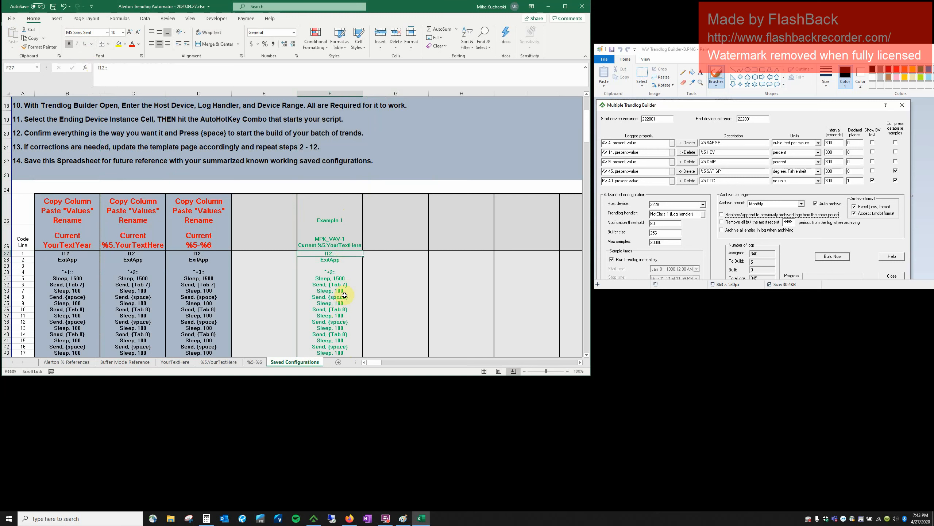
click(333, 273)
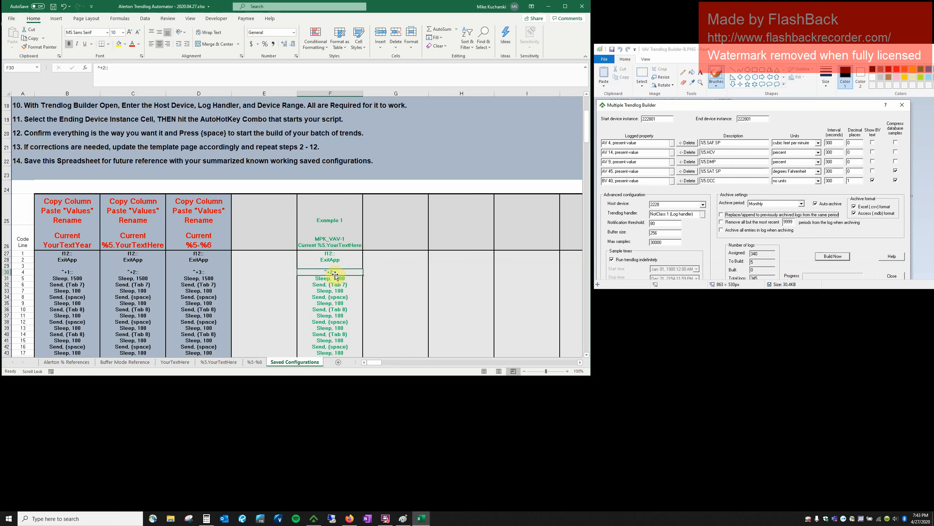
click(223, 363)
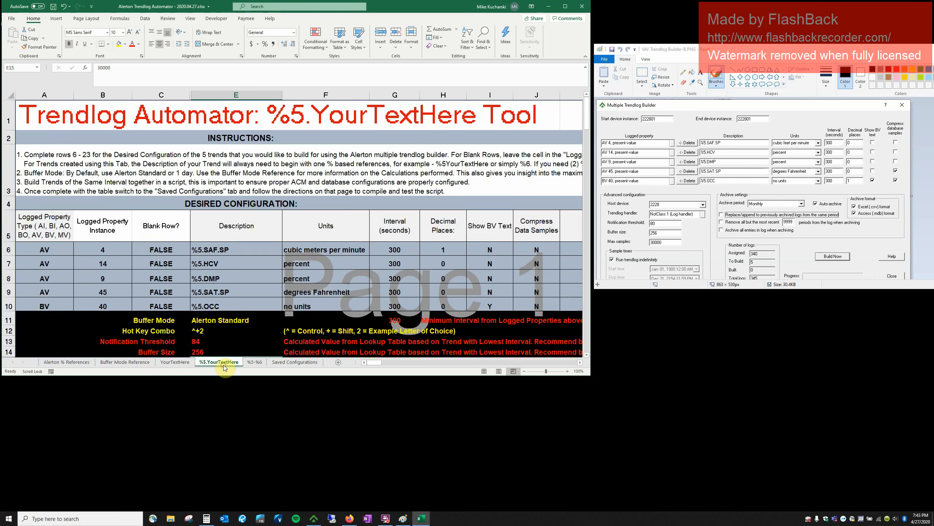
Change the Hot Key Combo from ^+2 and re-paste column C's updated script into column F as values.
click(206, 331)
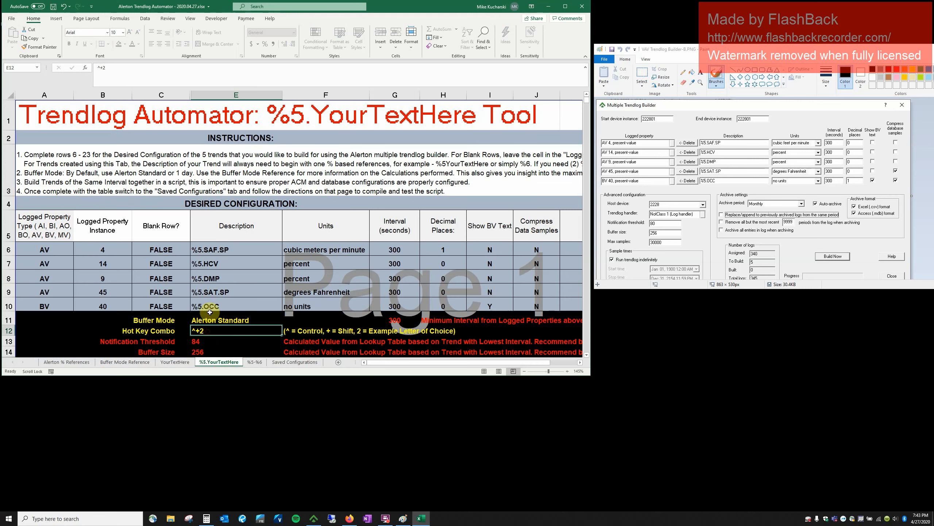
click(122, 71)
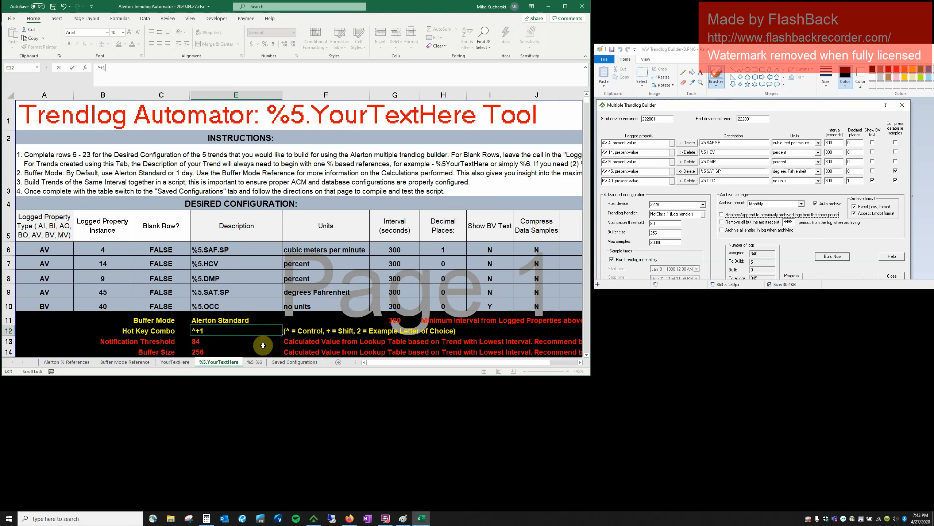
click(283, 362)
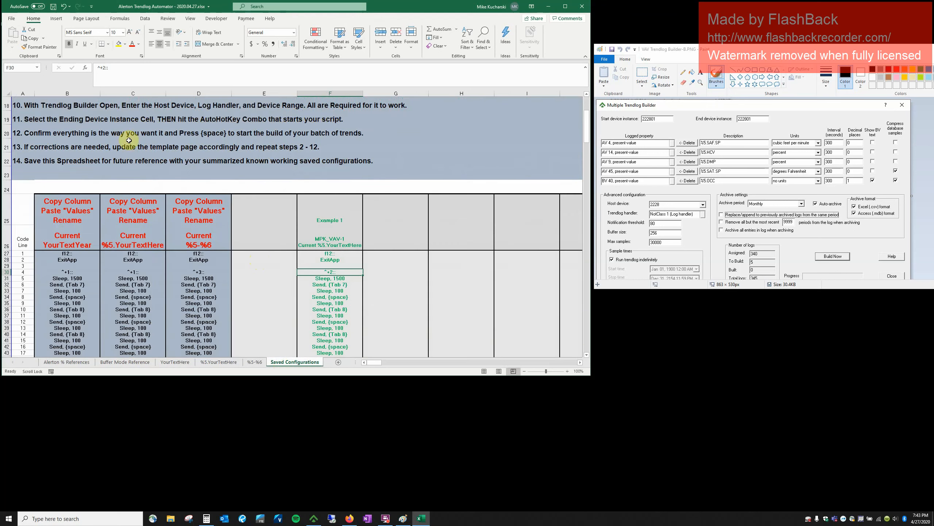
right_click(130, 91)
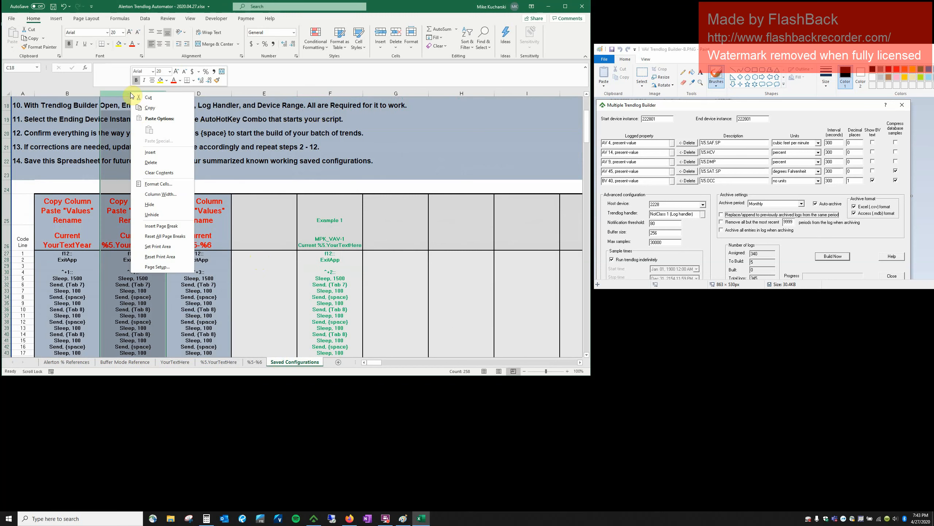
click(148, 107)
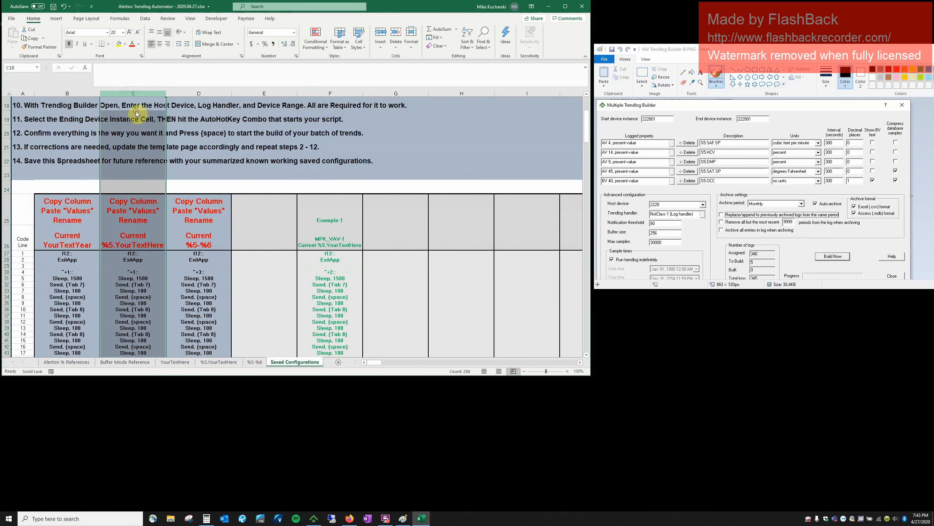
right_click(339, 93)
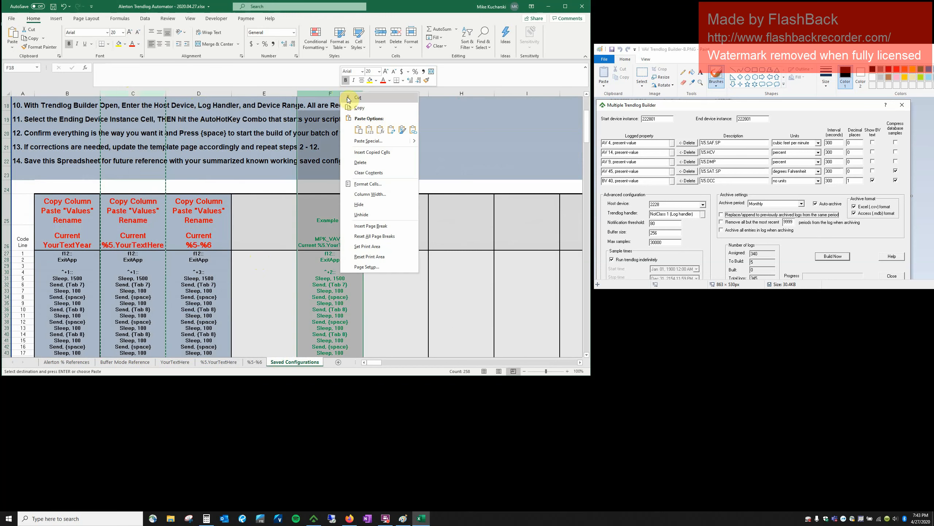
click(371, 129)
Name F25 'Example 1' and check the column's ^+1:: hotkey line.
click(330, 231)
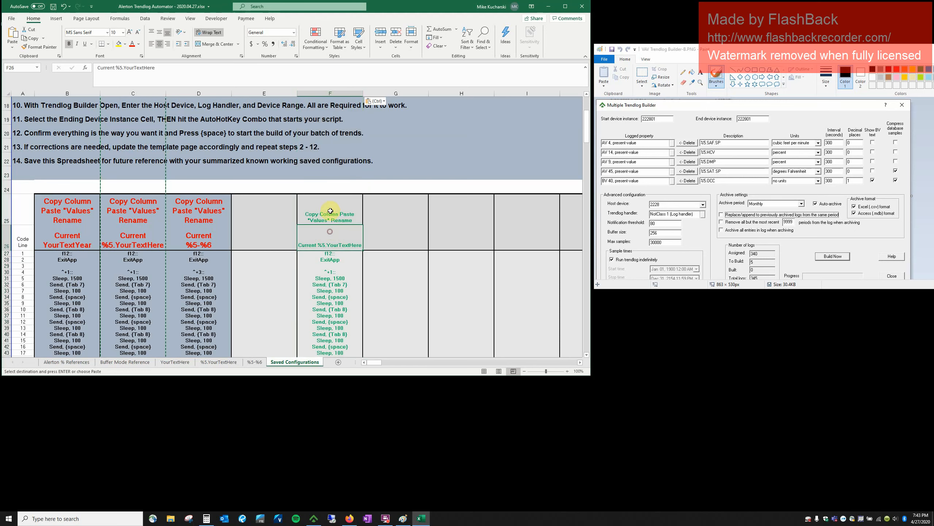
click(335, 220)
text(ExitApp)
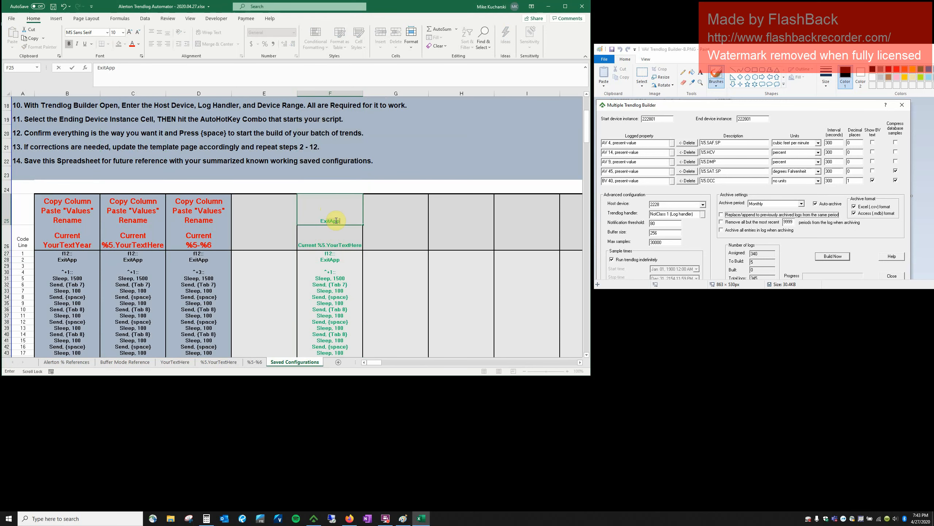
text(ple 2)
key(Tab)
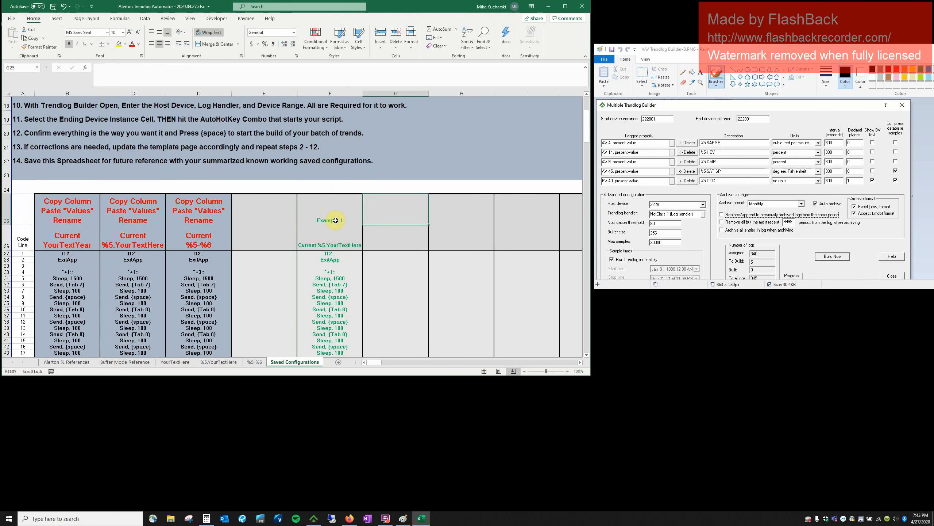
click(331, 274)
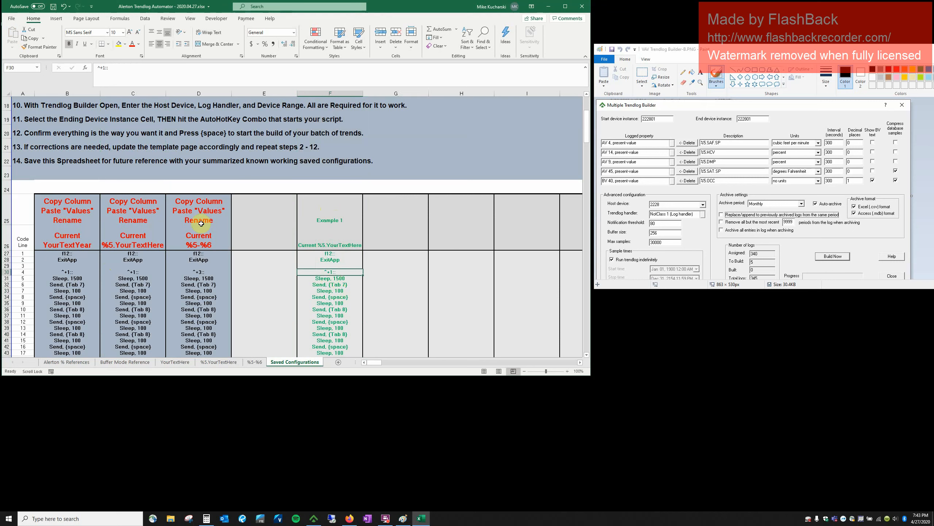
click(342, 219)
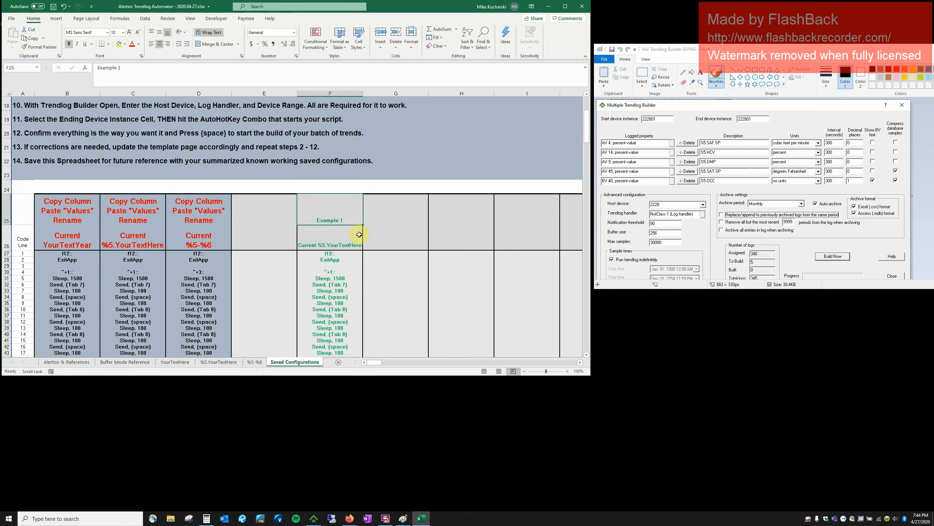
Mark steps 4 through 7 of the written instructions.
click(130, 119)
scroll(82, 173, up, 4)
scroll(82, 173, down, 1)
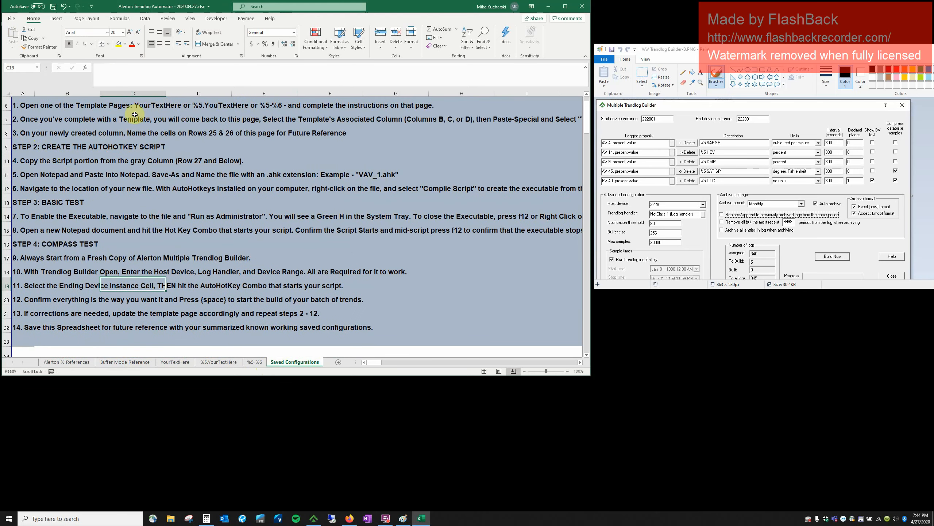
click(6, 161)
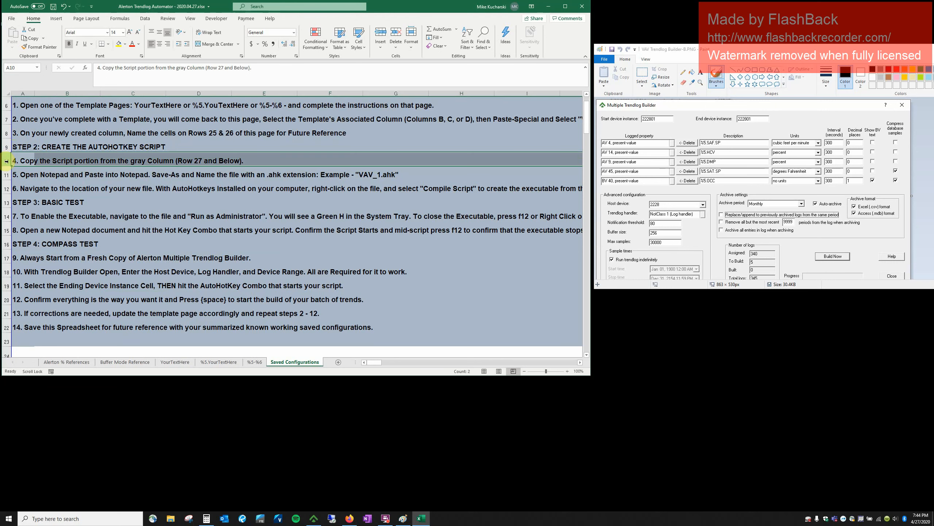
click(7, 172)
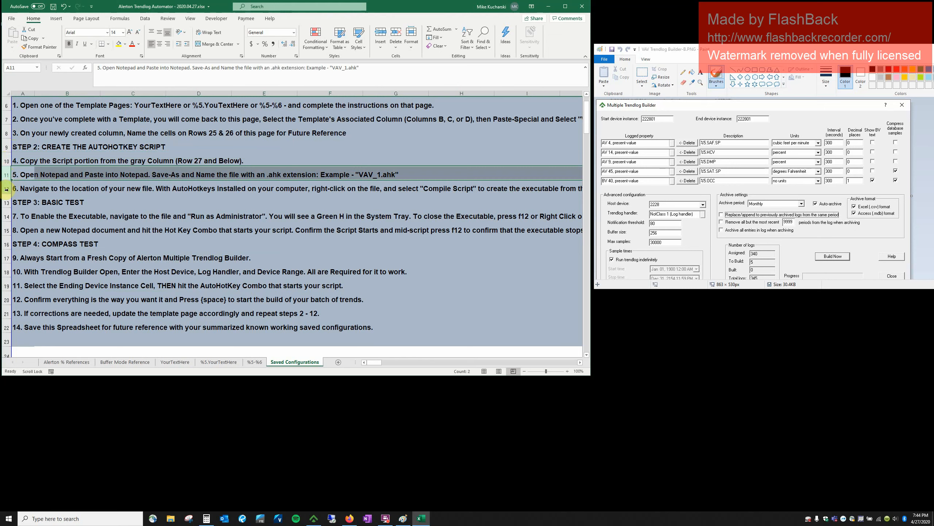
click(7, 189)
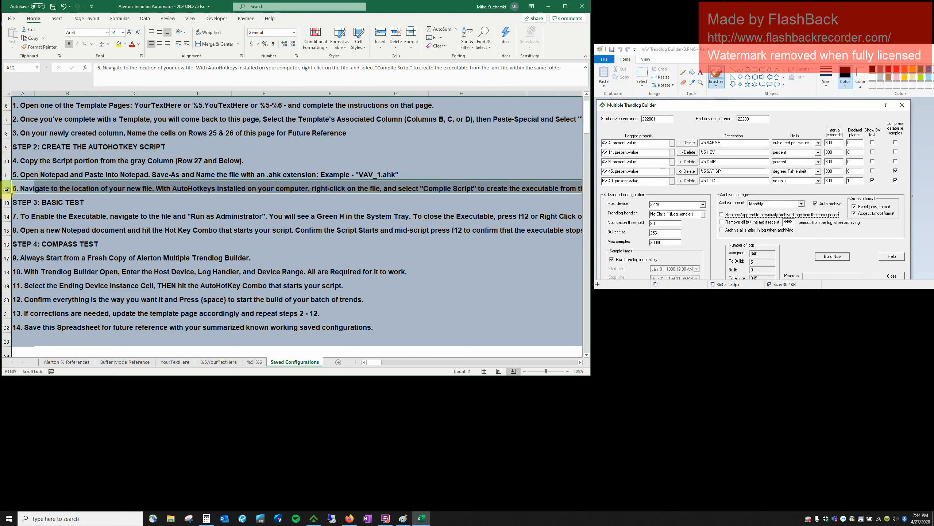
click(7, 216)
Copy the Example 1 script lines in column F from F27 down.
scroll(361, 302, down, 4)
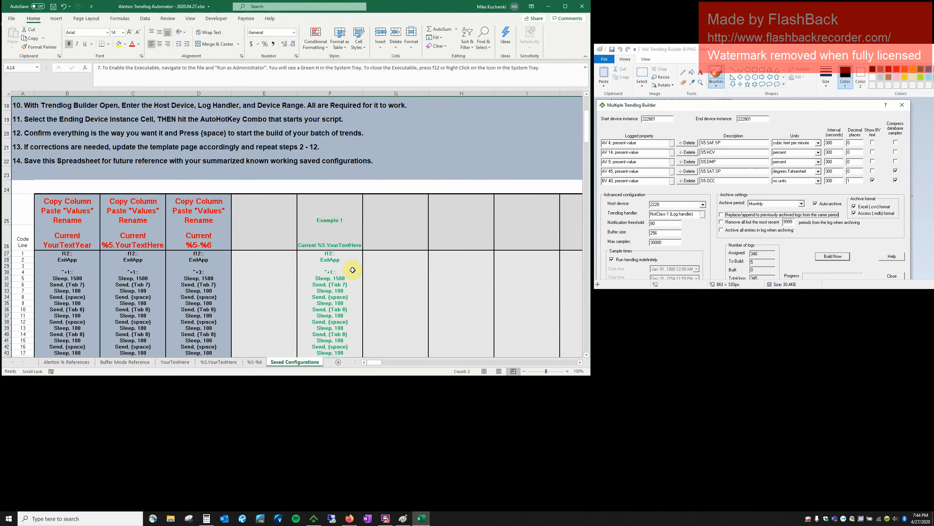
drag(341, 253, 330, 313)
key(ctrl+c)
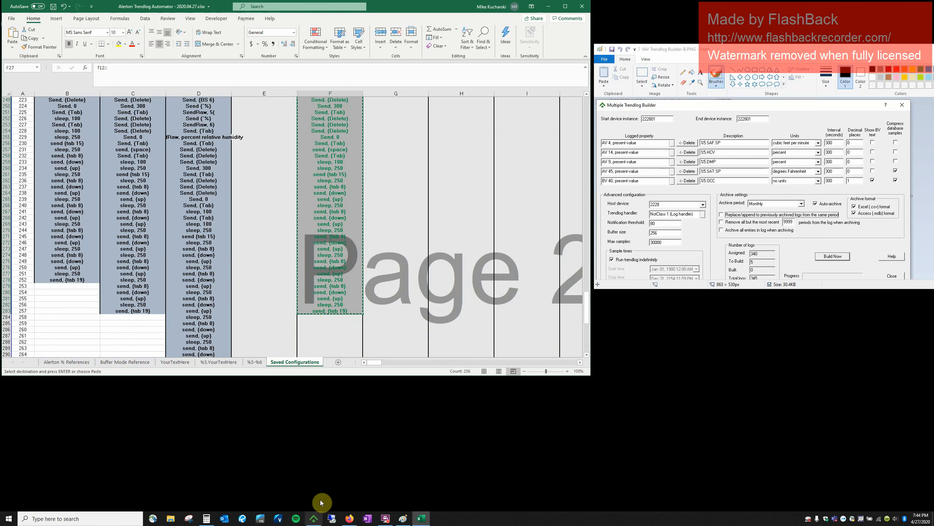
Launch Notepad and paste the copied script.
click(94, 517)
text(notepad)
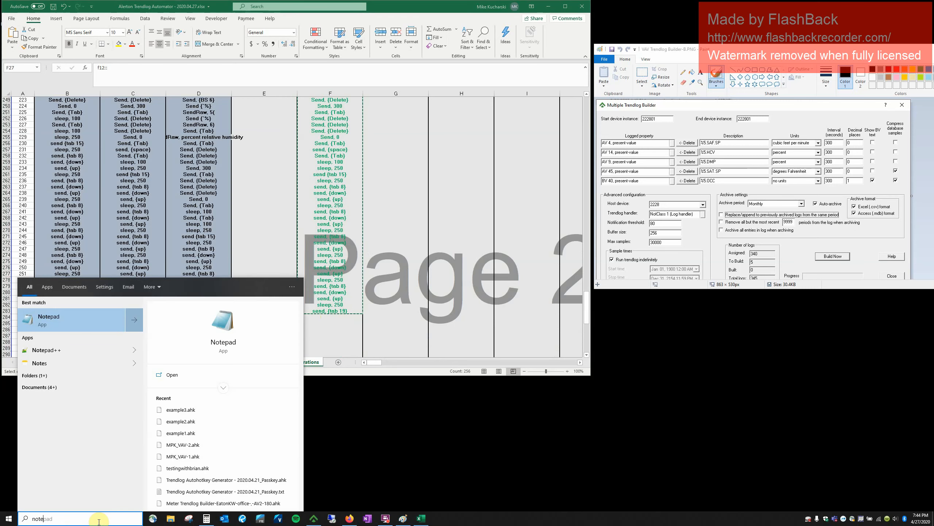
key(Return)
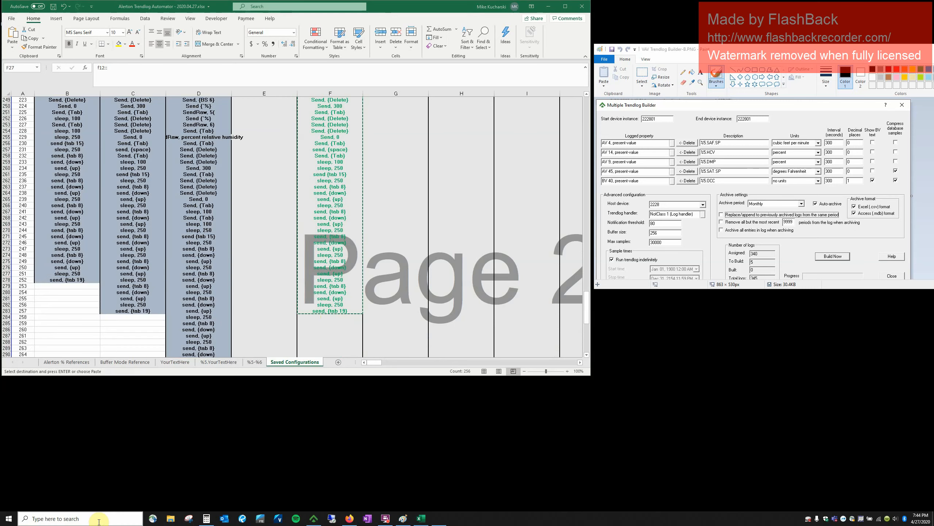
key(ctrl+v)
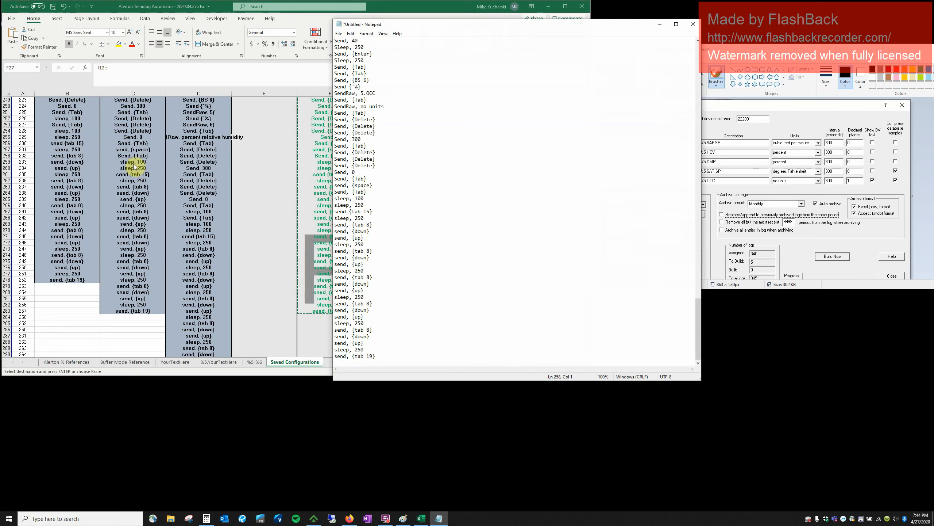
Save it as example1.ahk with All Files type in Desktop\Example, then close Notepad.
click(340, 33)
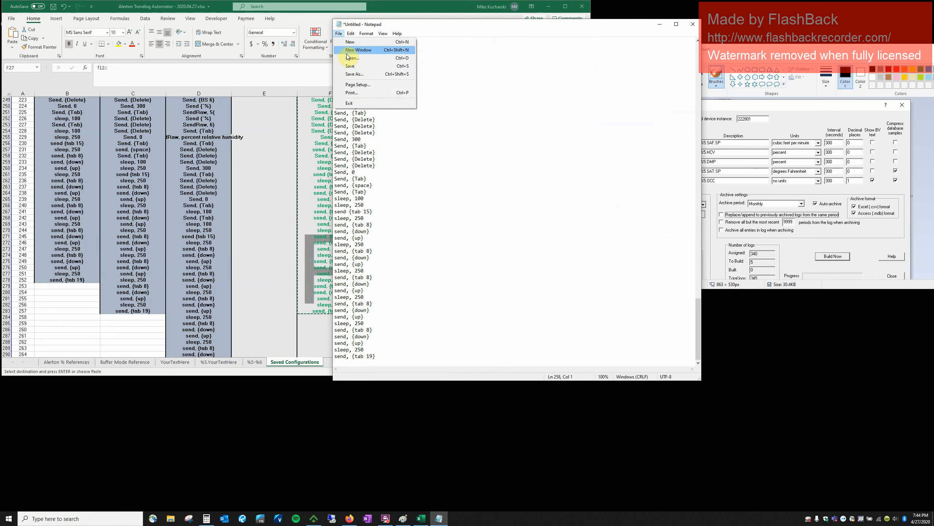
click(356, 73)
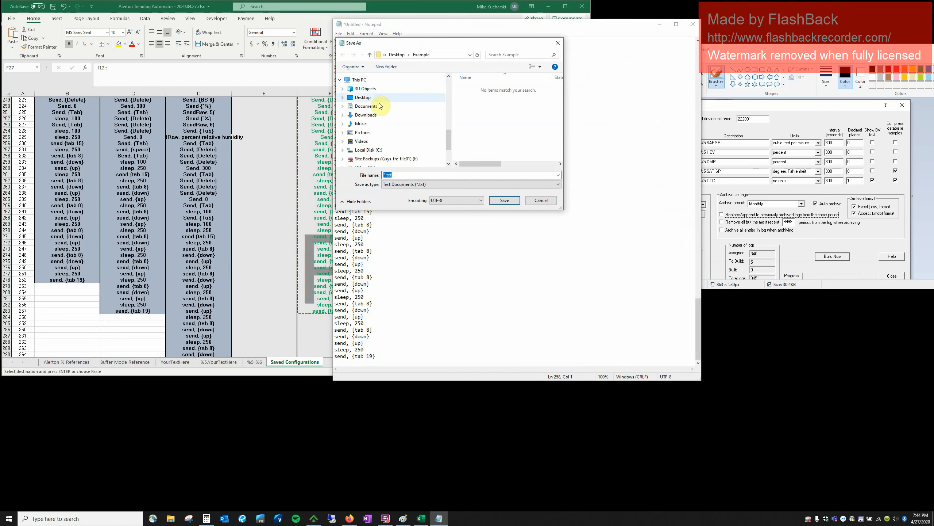
click(362, 103)
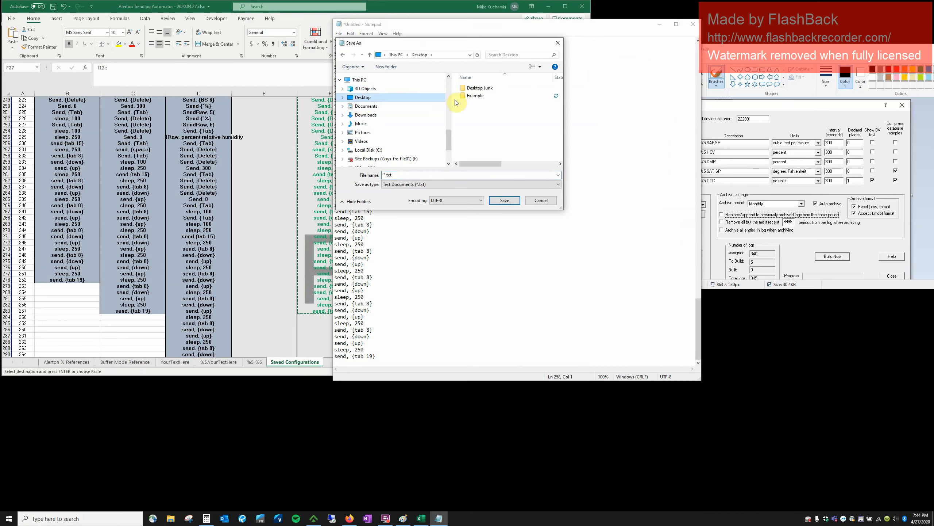
double_click(468, 97)
click(414, 175)
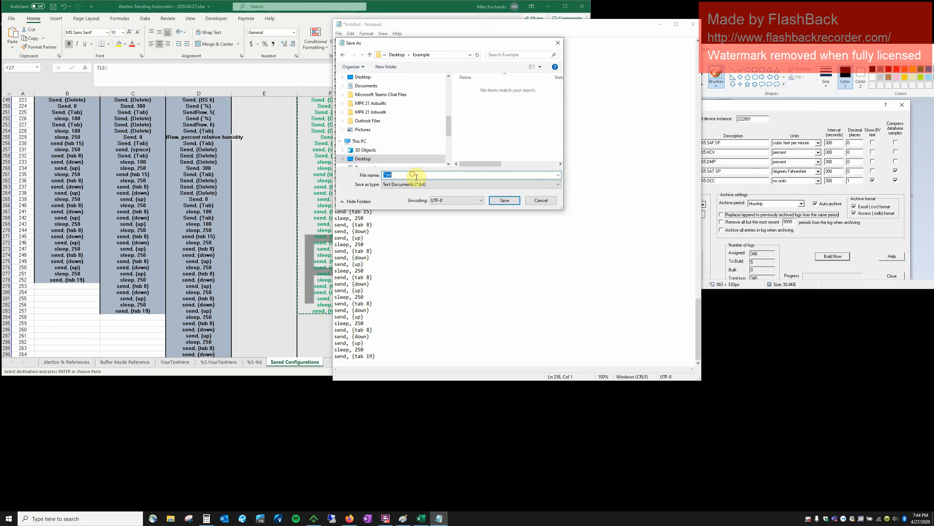
text(example1.ahk)
click(474, 186)
click(452, 197)
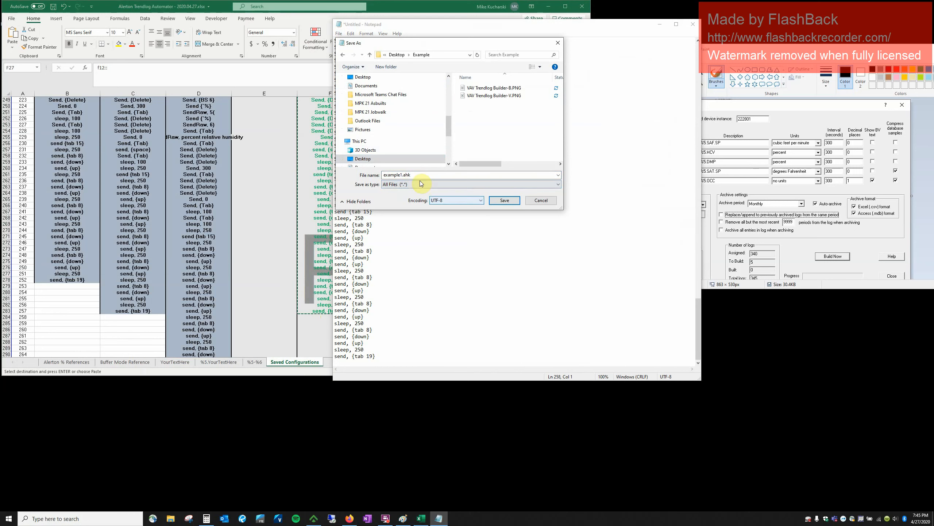
click(443, 175)
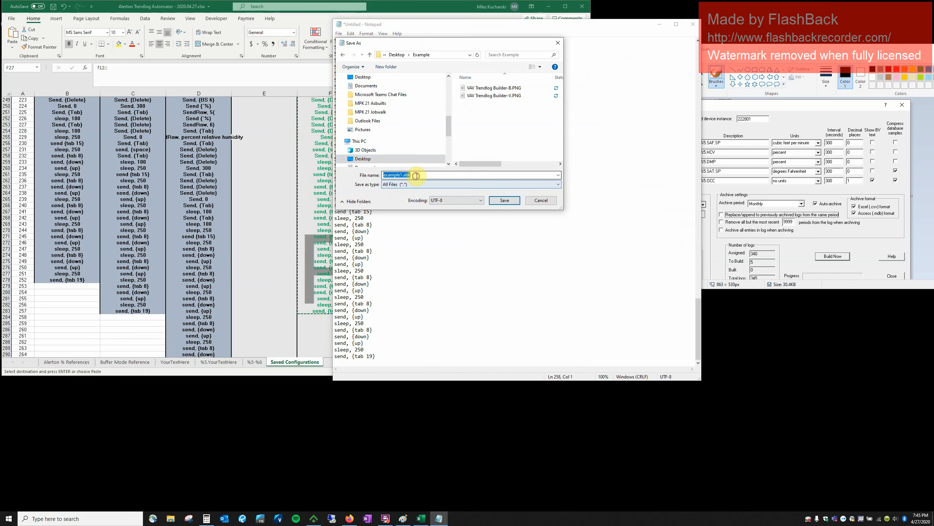
click(445, 173)
click(505, 200)
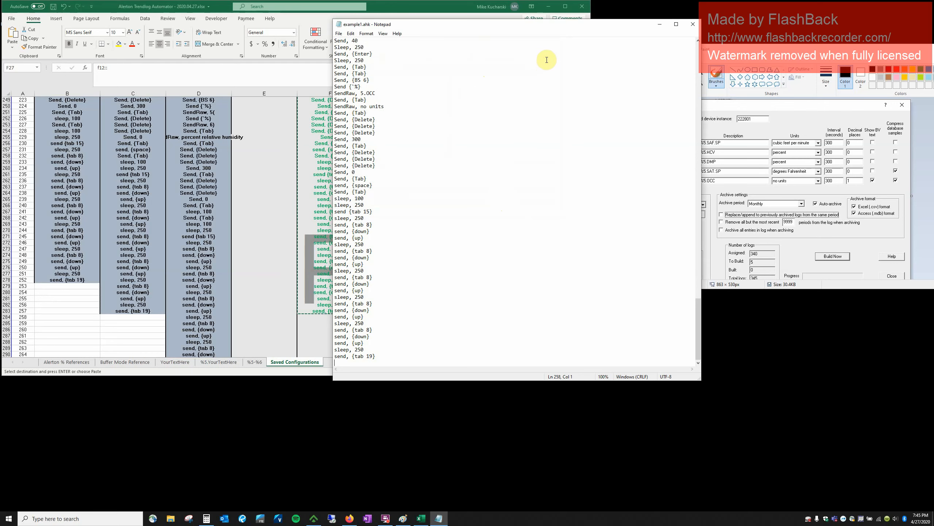
click(693, 24)
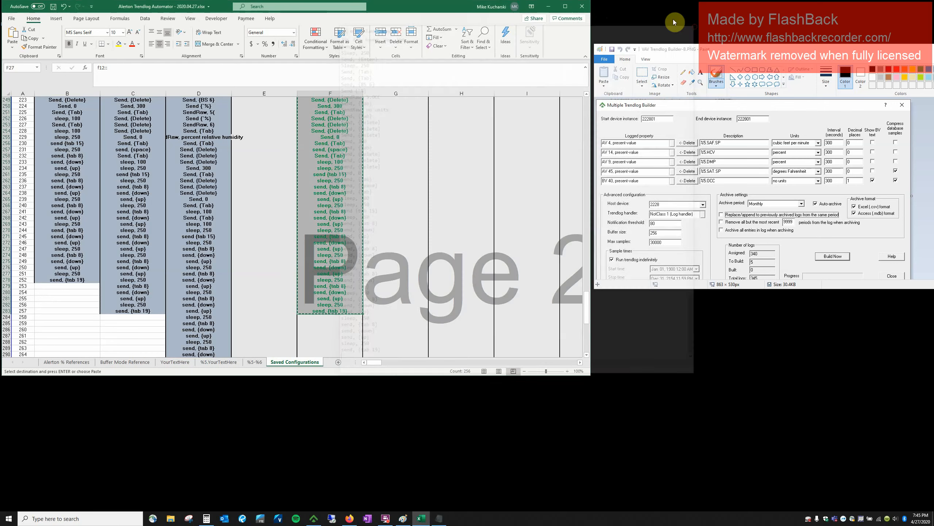
Open the desktop Example folder and compile example1.ahk into example1.exe.
click(548, 6)
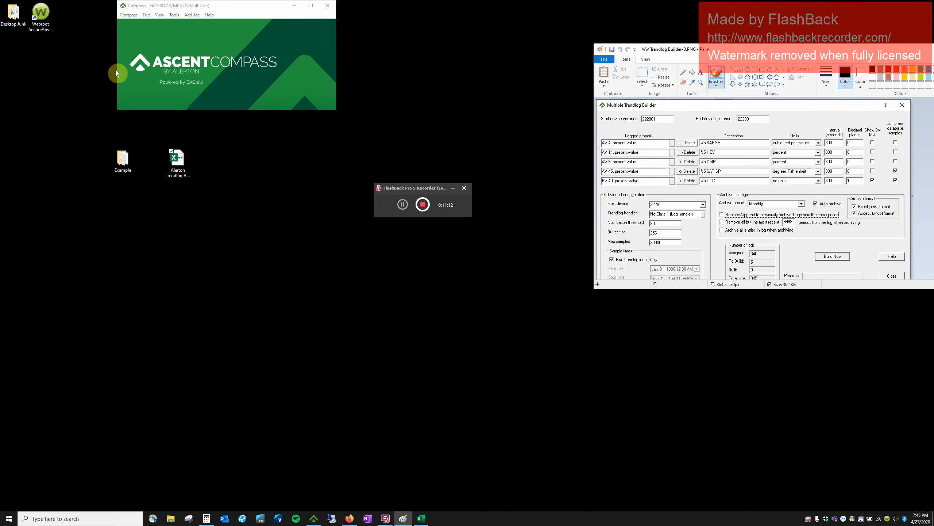
double_click(117, 159)
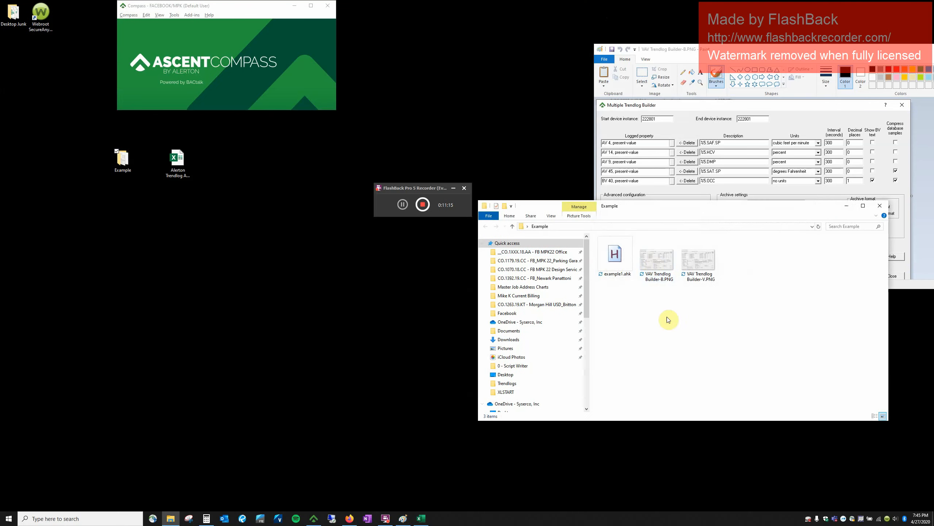
click(615, 264)
right_click(614, 264)
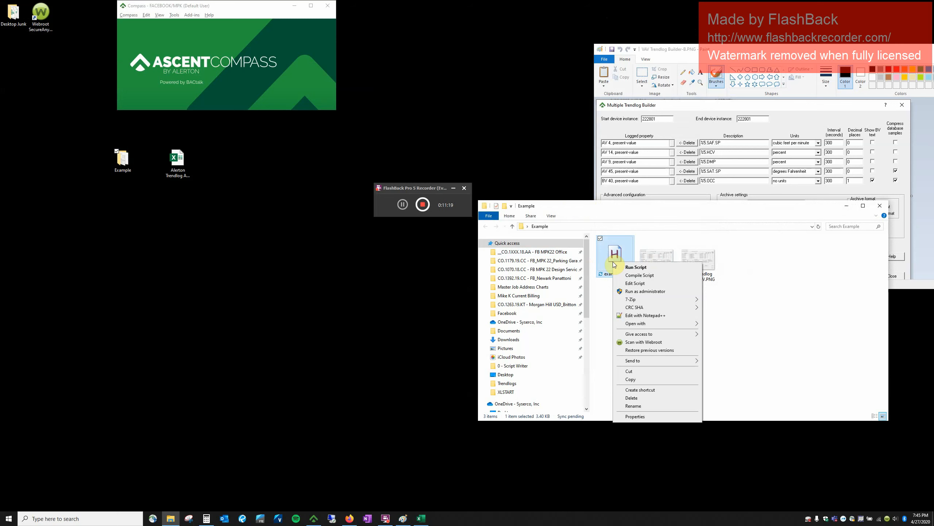
click(630, 275)
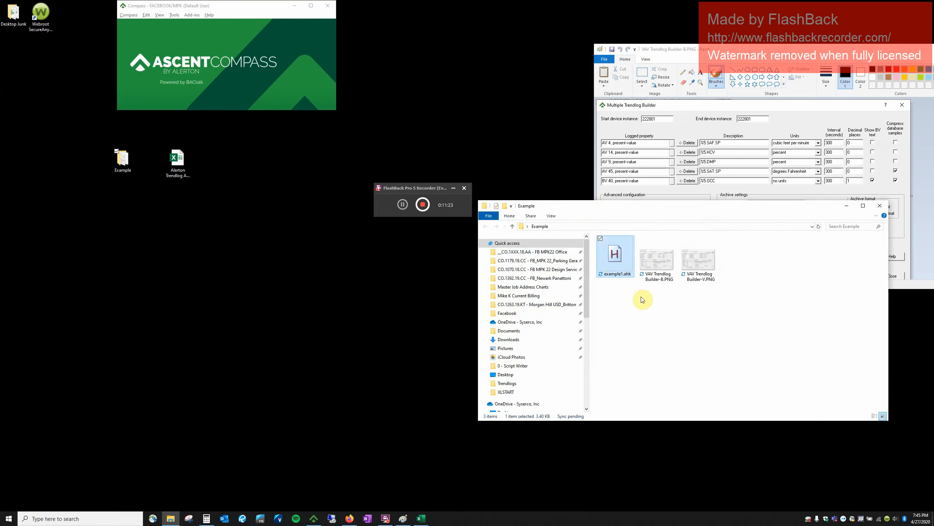
click(671, 269)
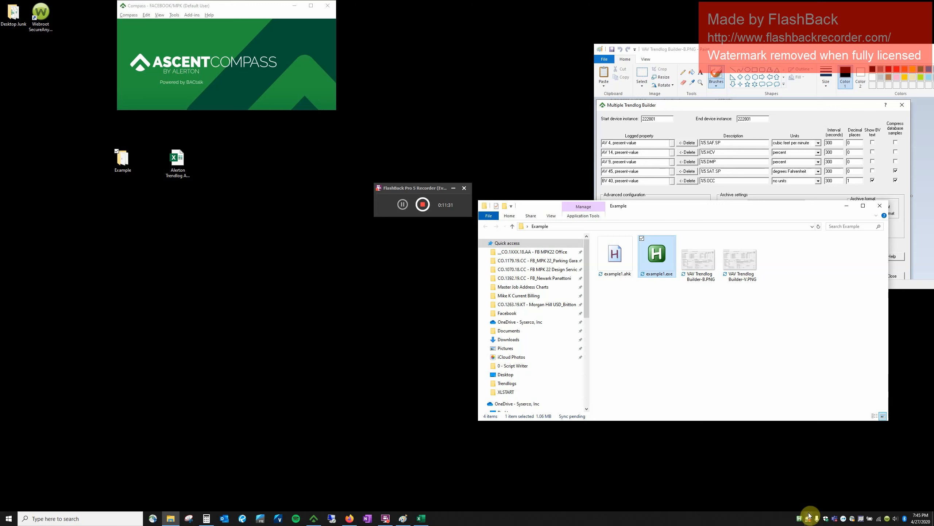
Exit the running AutoHotkey script from its tray icon.
click(799, 519)
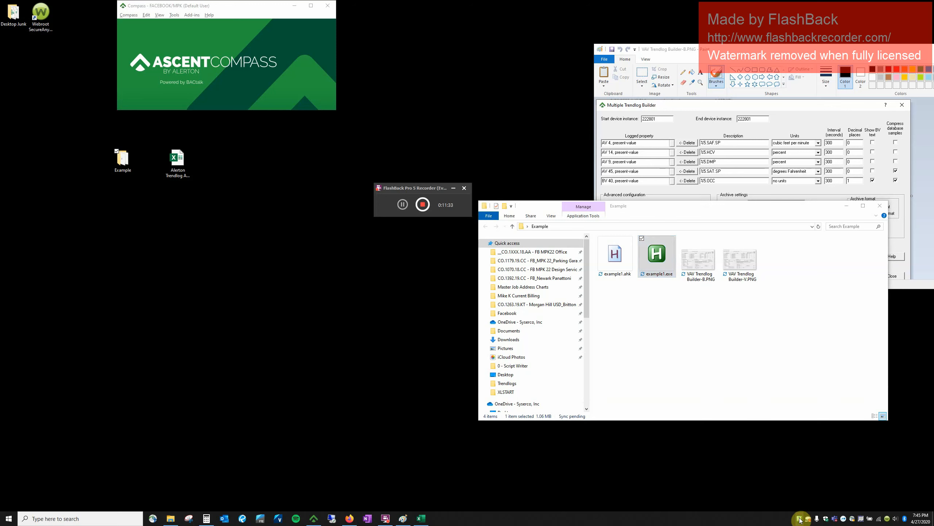
right_click(800, 519)
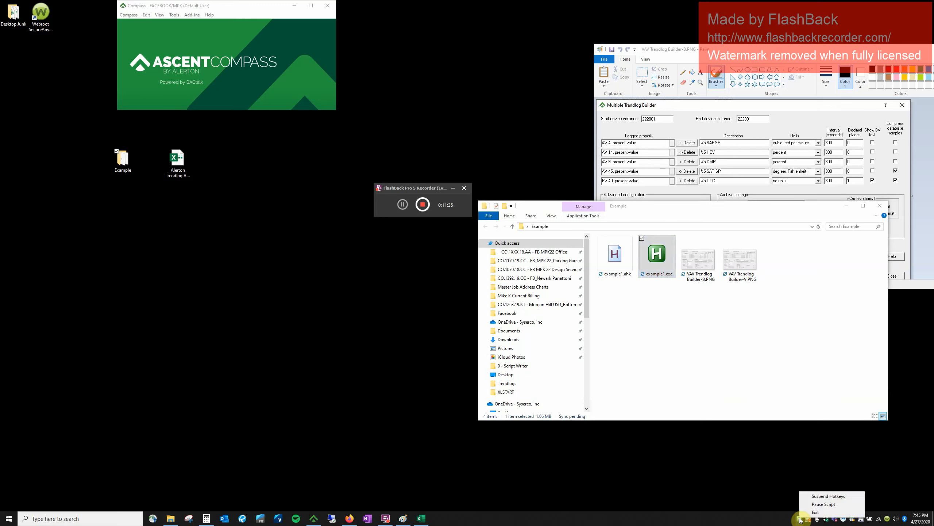
click(814, 512)
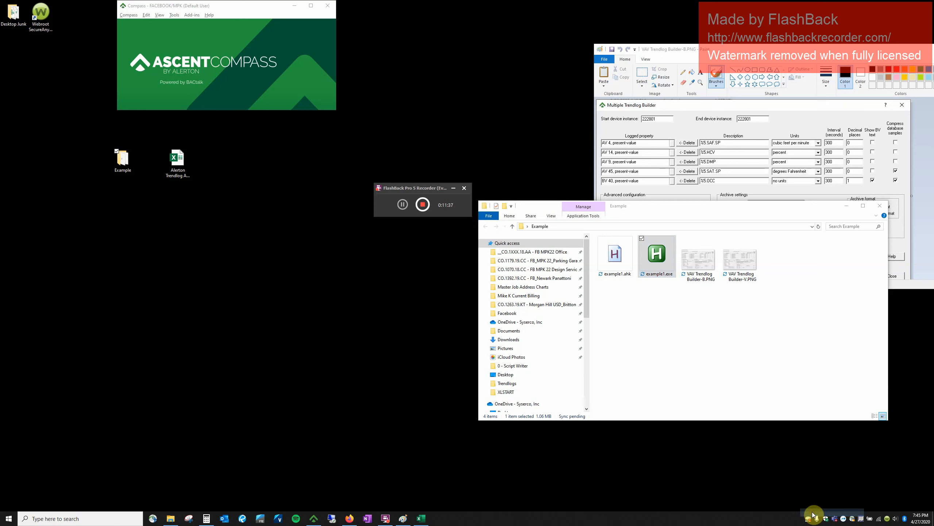
Launch example1.exe, then bring up Windows search.
double_click(654, 253)
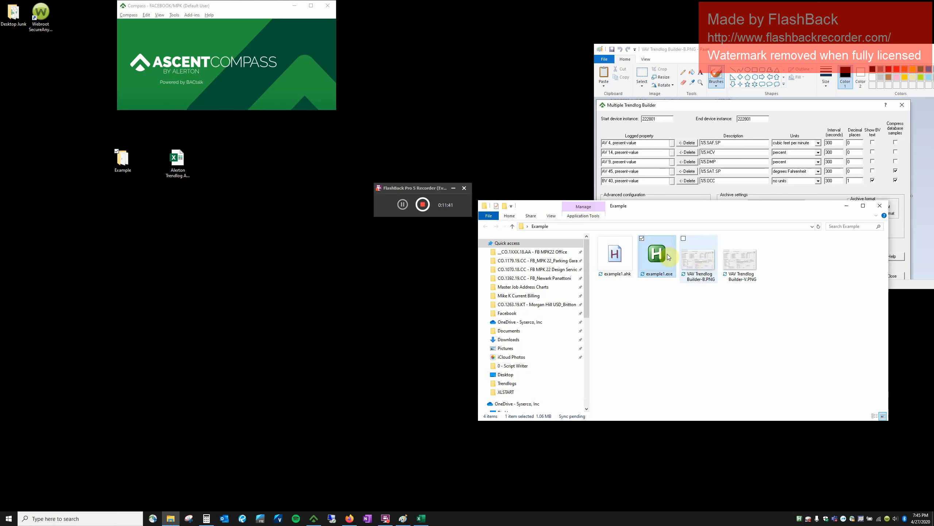
right_click(666, 254)
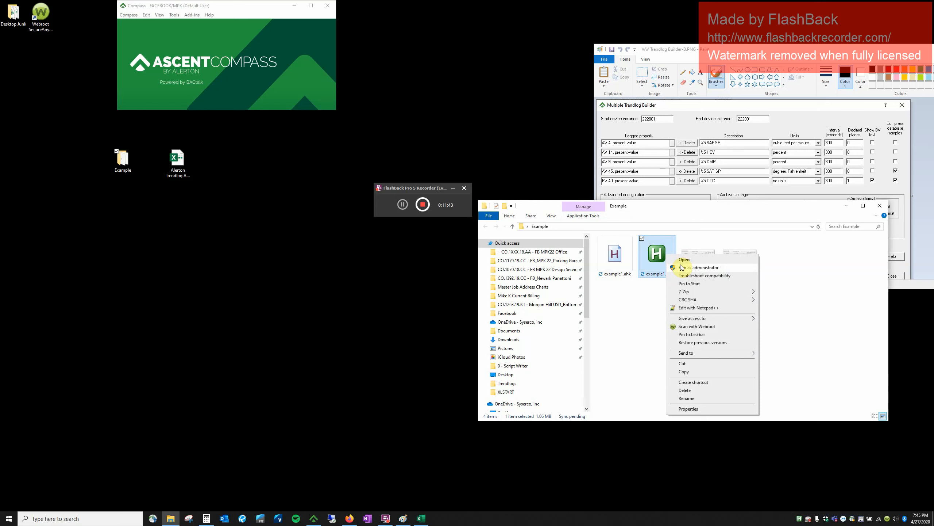
click(645, 304)
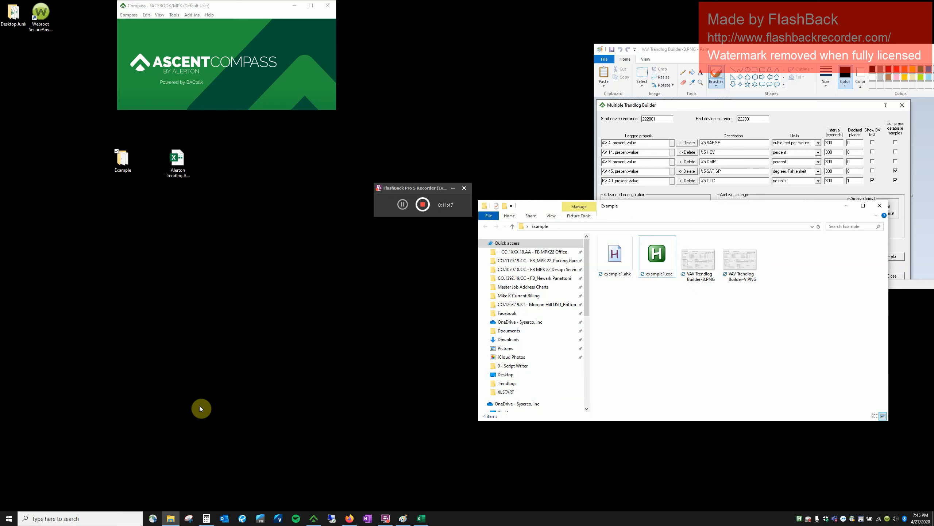
click(96, 516)
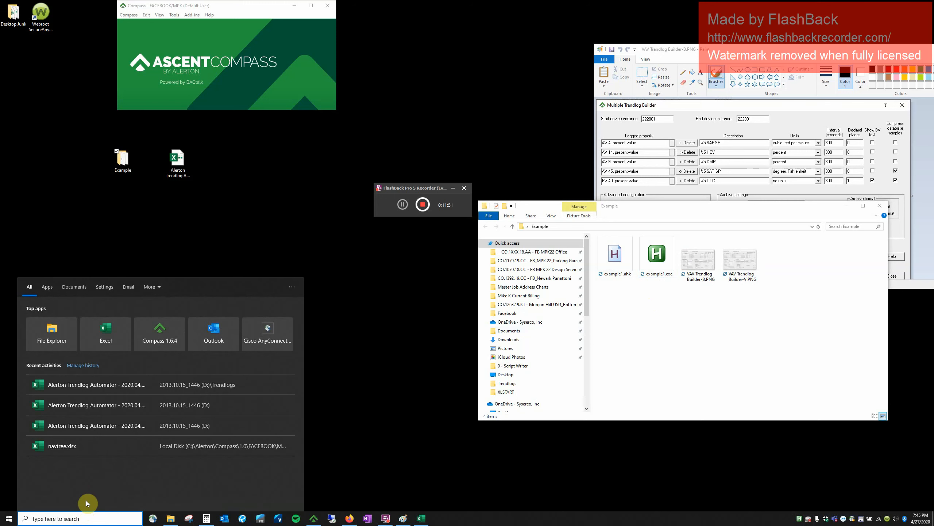
Open Notepad and have the script type its test row there.
text(notepad)
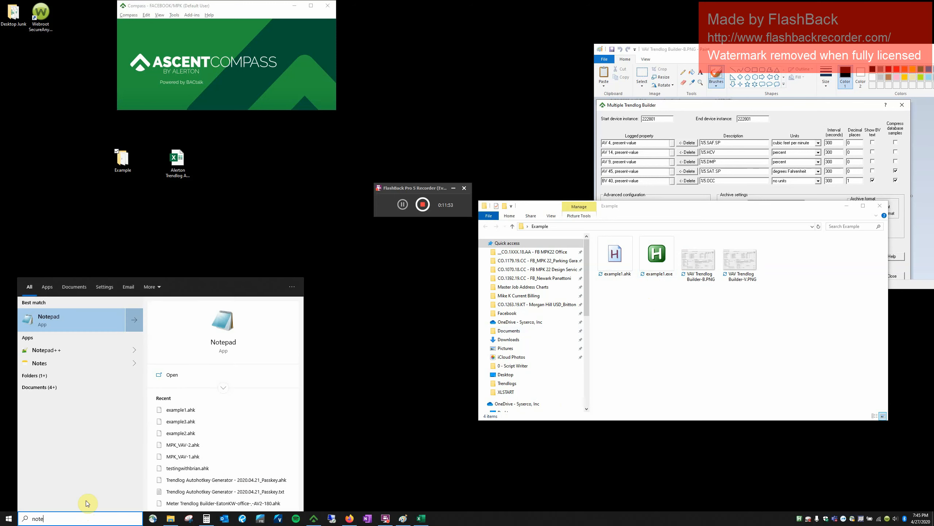
key(Return)
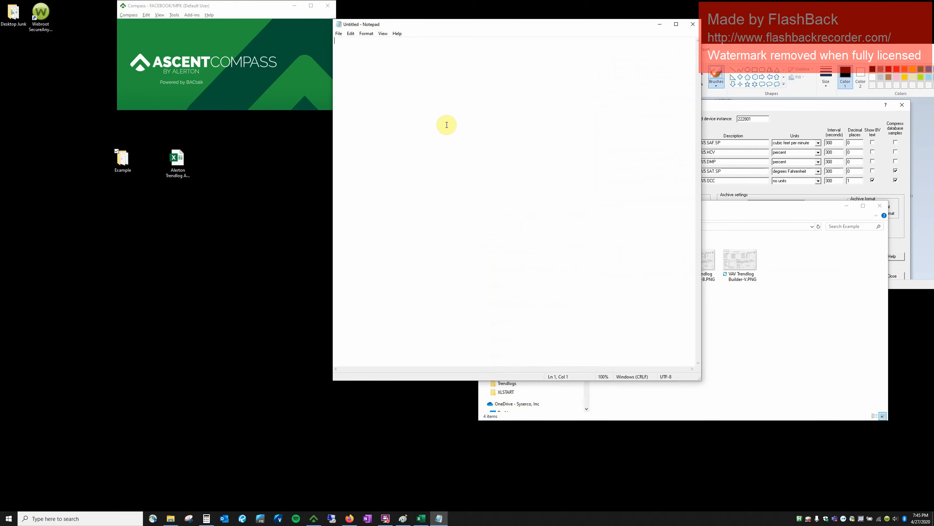
key(Tab)
key(Tab)
key(Tab)
key(Tab)
key(Tab)
key(Tab)
key(Tab)
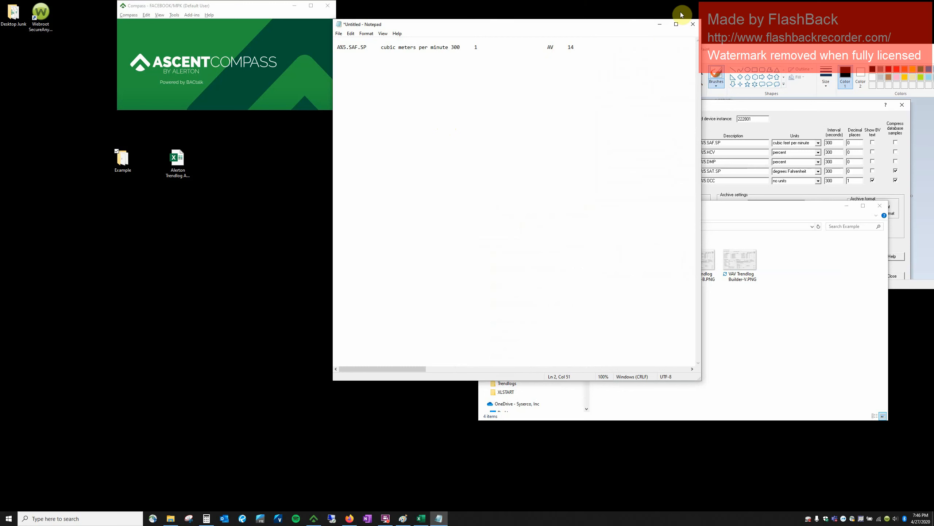
Discard the test note without saving and select example1.exe in the Example folder.
click(693, 24)
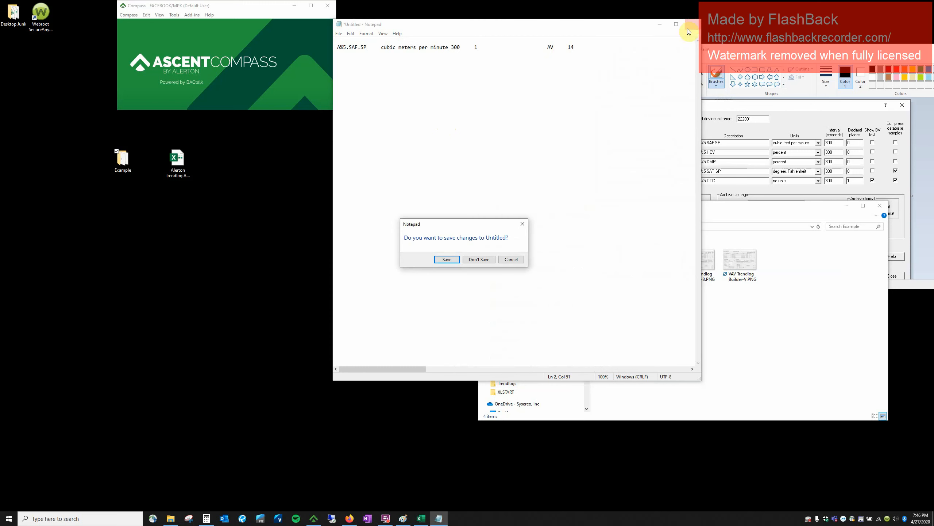
click(478, 259)
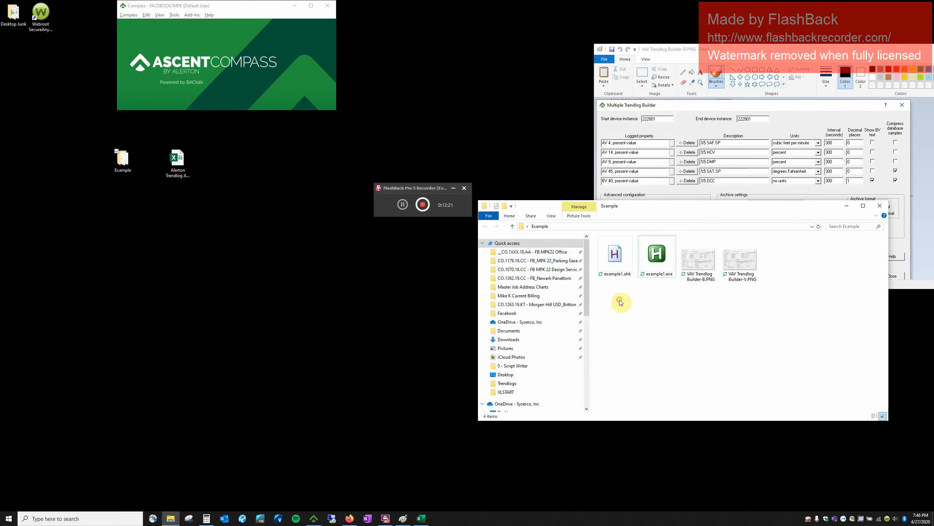
click(651, 267)
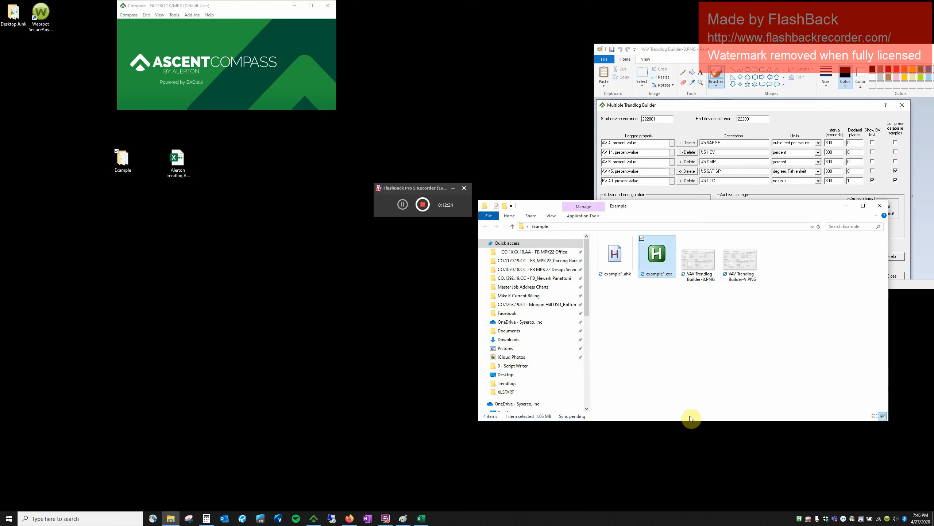
Open the Trendlogs list from the Compass Trendlog Management menu.
click(128, 24)
click(128, 16)
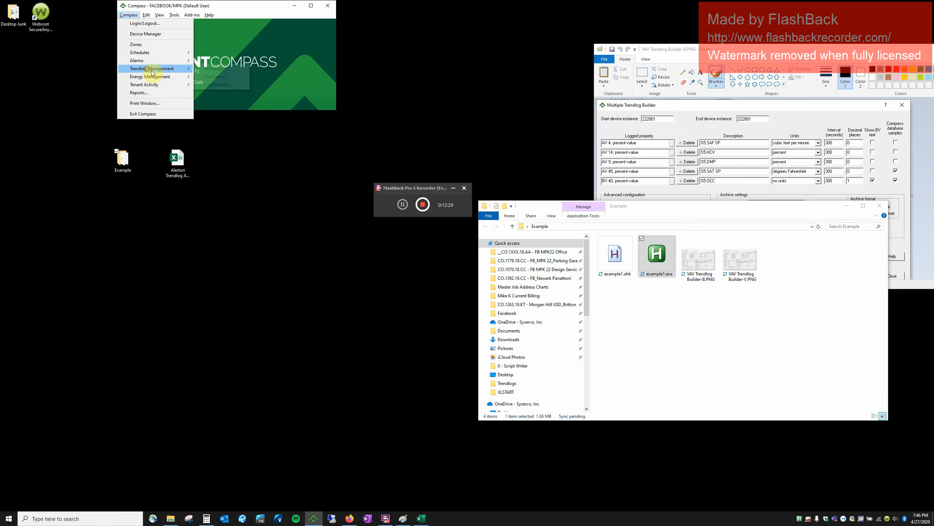
mouse_move(147, 69)
click(213, 70)
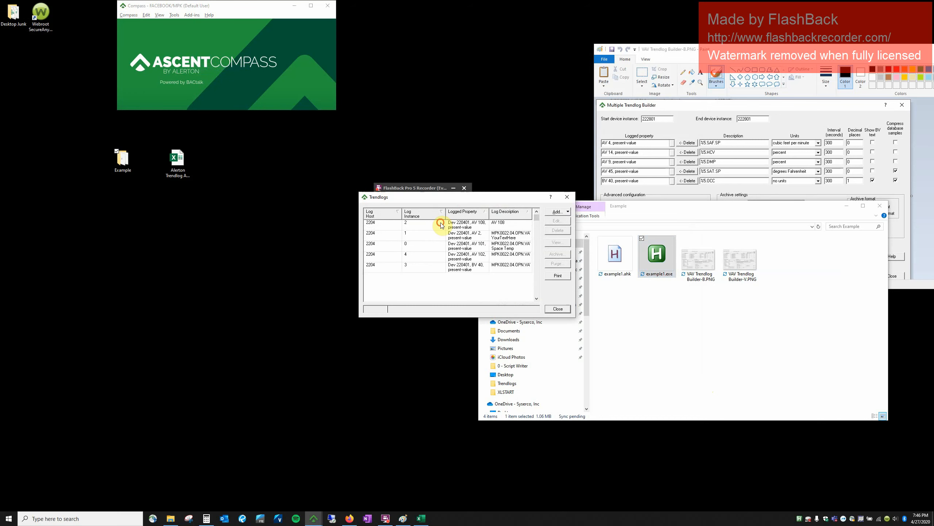
Delete all five existing trendlogs, then choose Add > Multiple Trendlogs.
click(441, 225)
shift+click(492, 270)
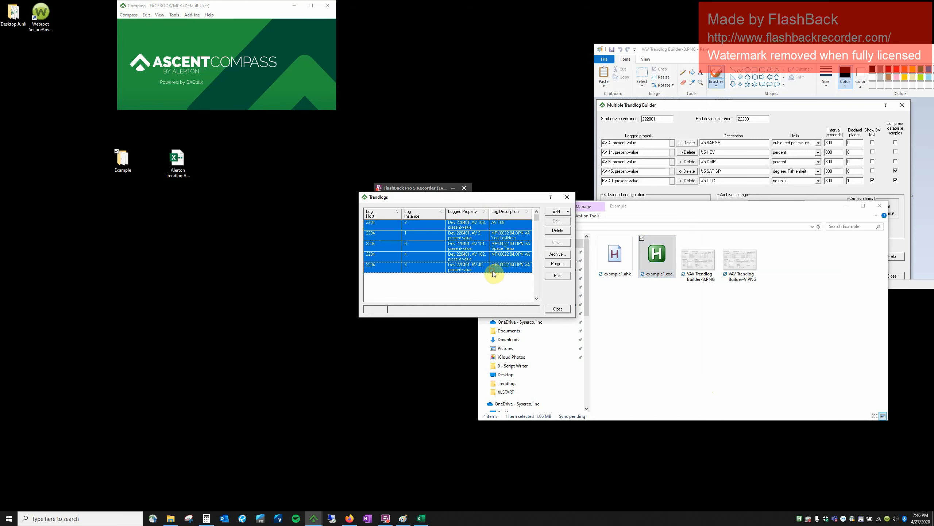
click(564, 232)
click(460, 276)
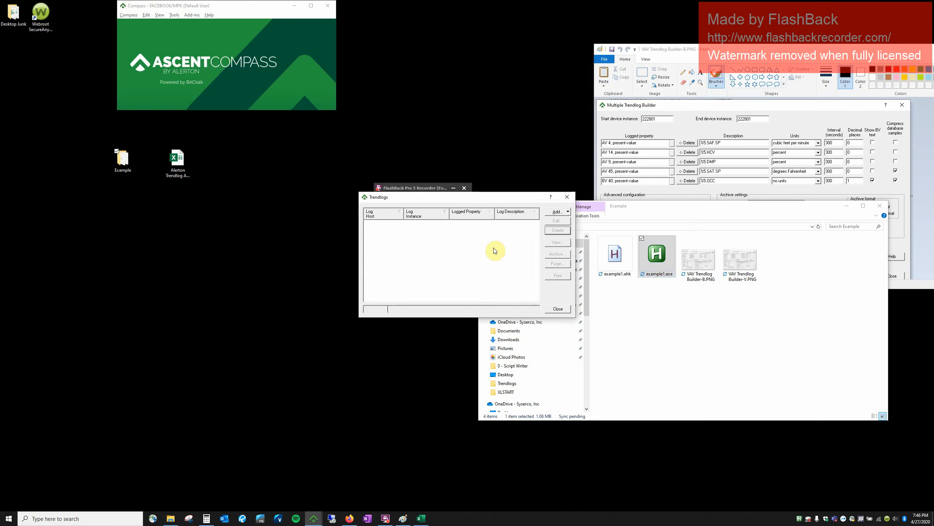
click(563, 211)
click(573, 228)
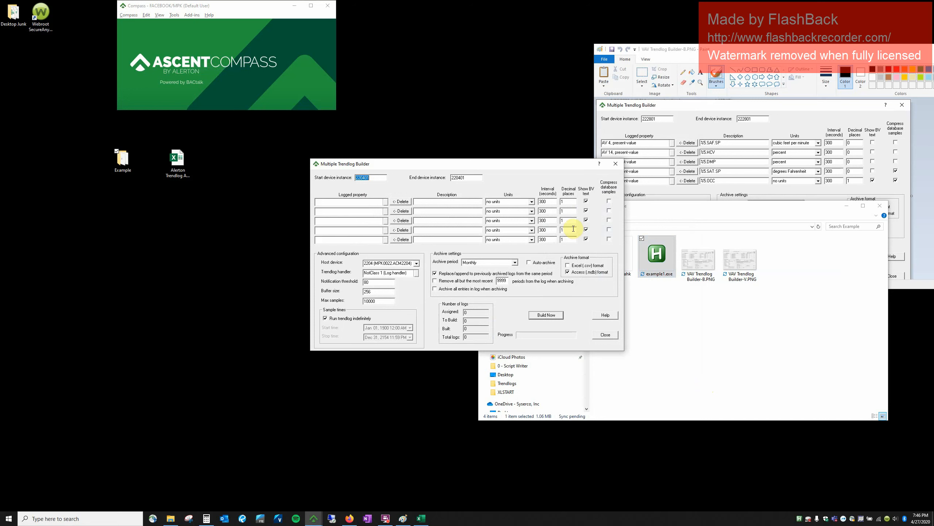
Set start and end device instance to 220101, build the AV 4–BV 40 trendlogs, and acknowledge completion.
click(364, 178)
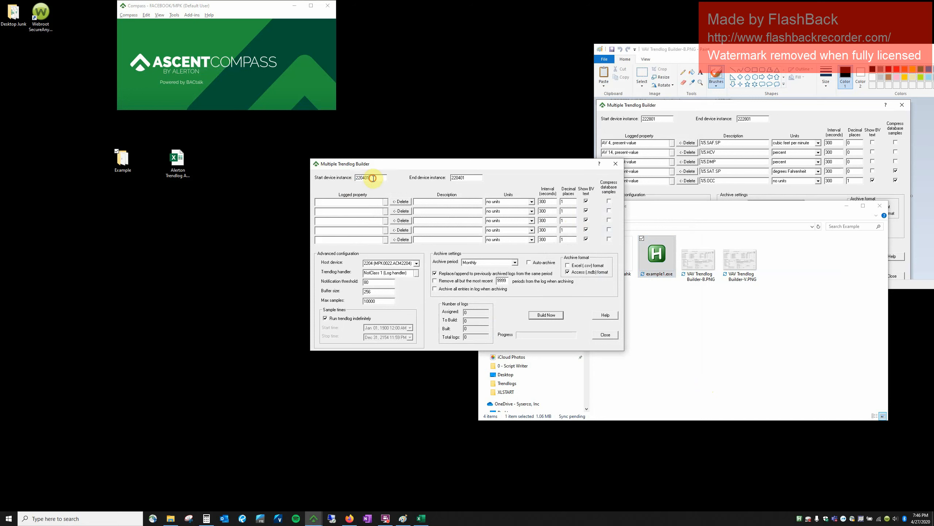
key(BackSpace)
text(1)
key(Tab)
text(22)
click(469, 181)
drag(468, 178, 414, 177)
click(470, 177)
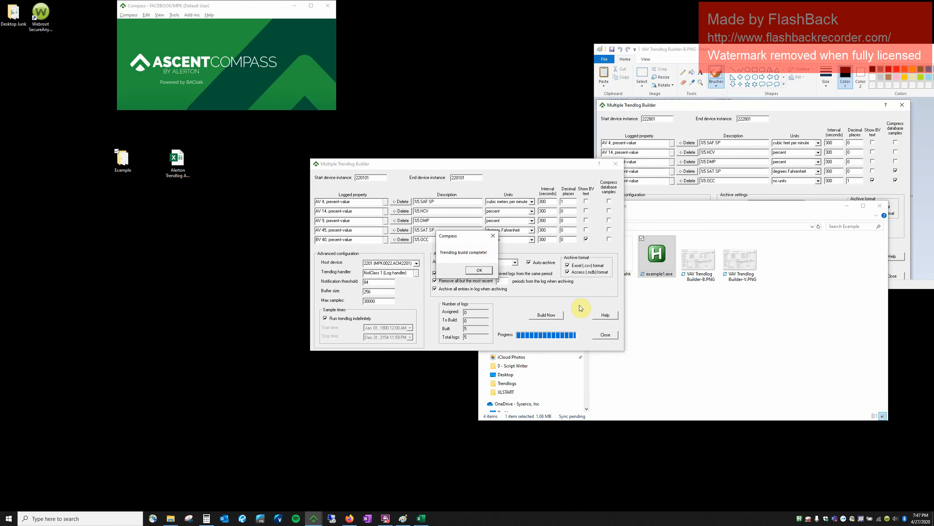
key(Return)
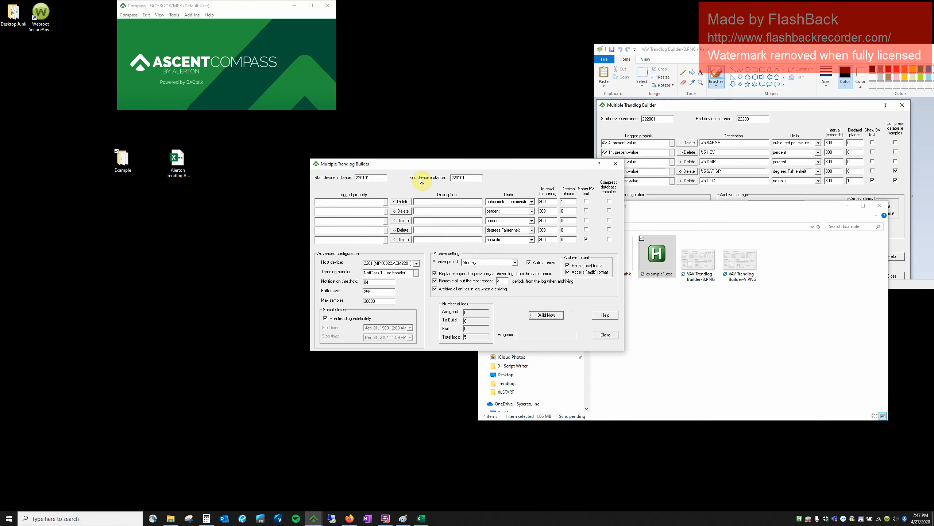
Return to the widened Trendlogs list, sort by description and verify the AV 45 trendlog's settings.
click(600, 337)
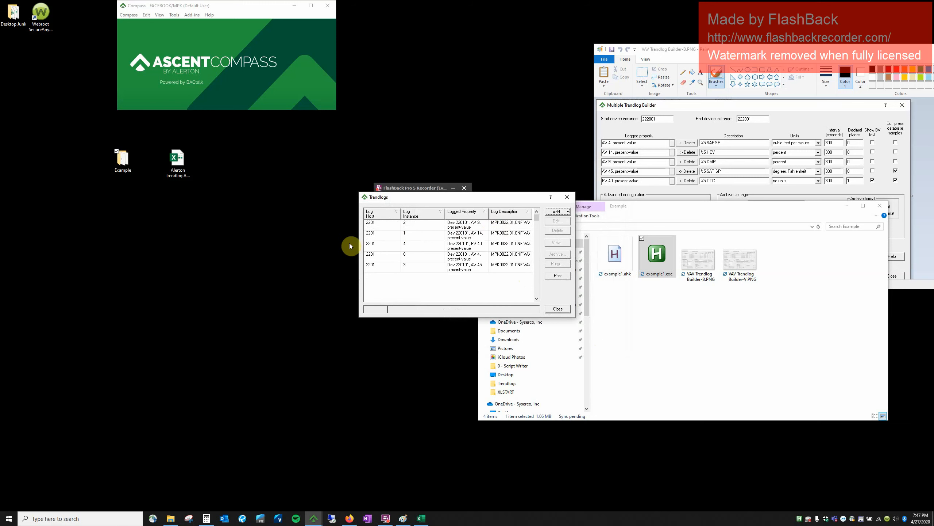
drag(359, 240, 145, 239)
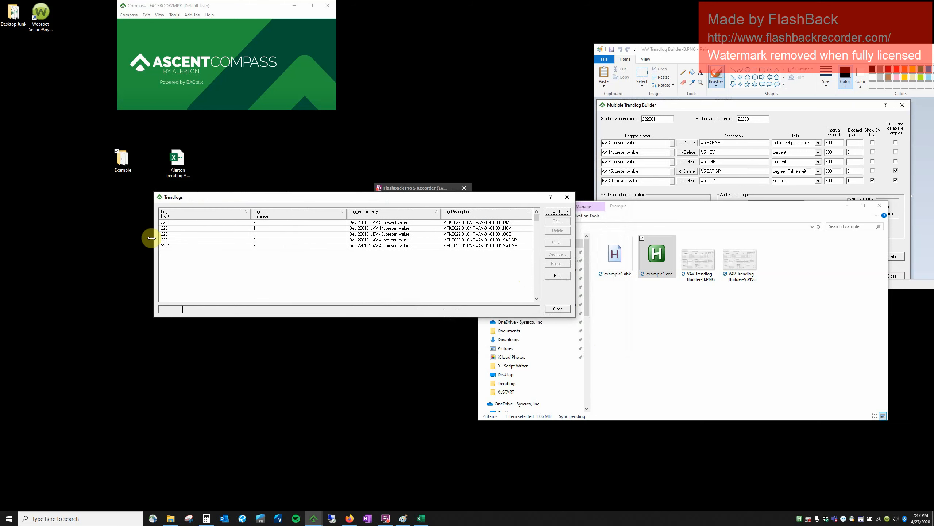
click(505, 218)
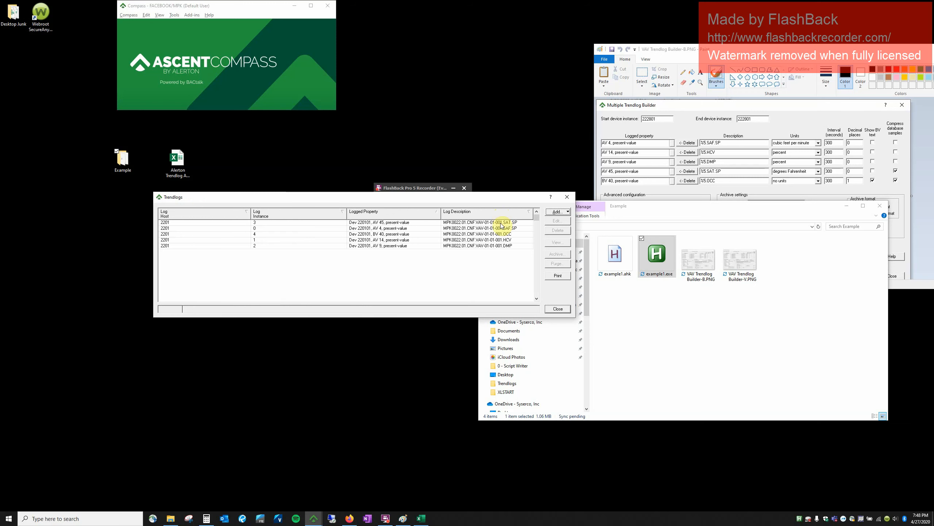
click(501, 223)
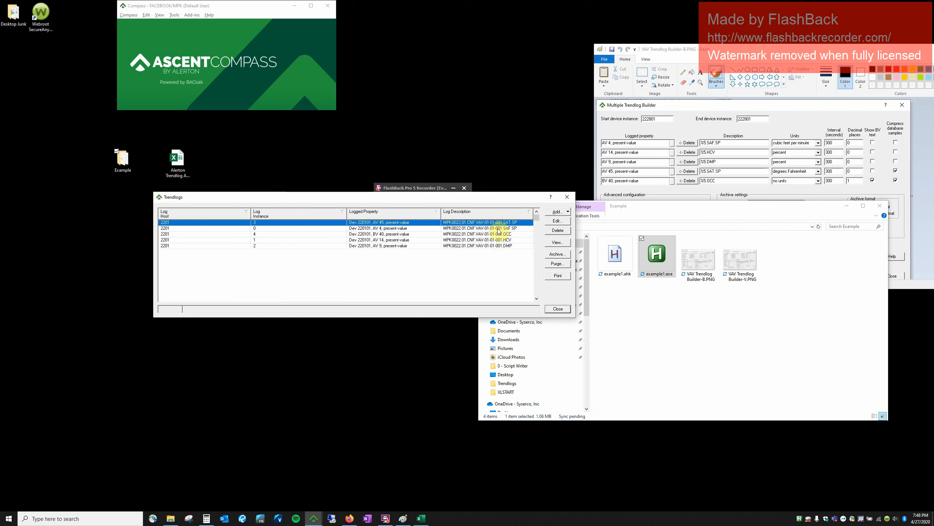
click(558, 220)
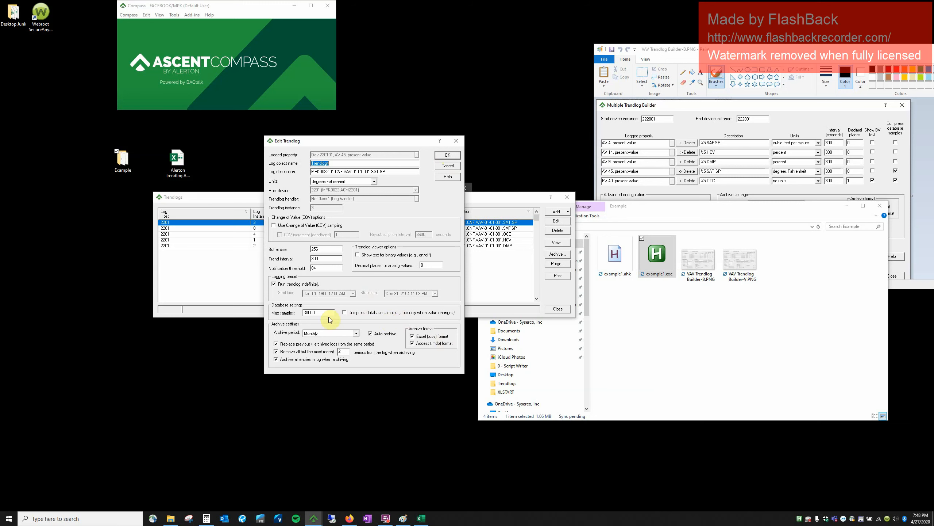
click(456, 165)
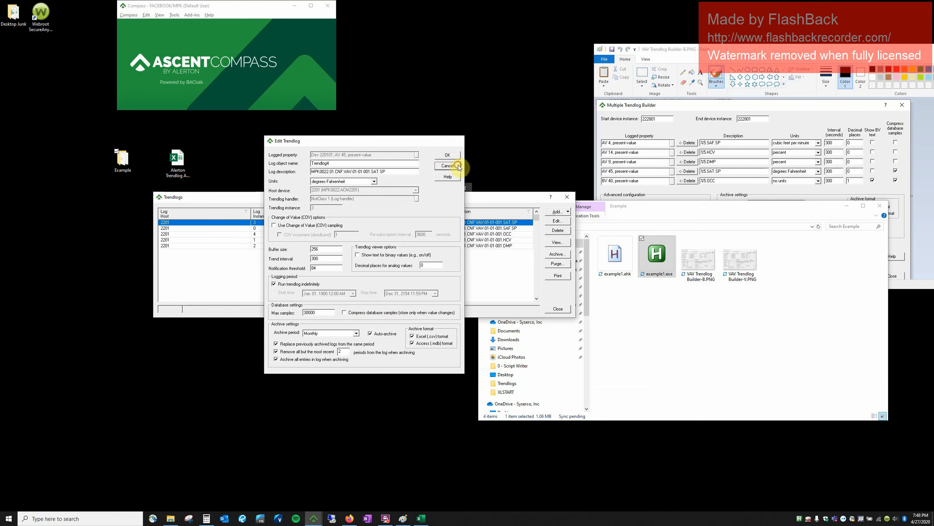
click(487, 248)
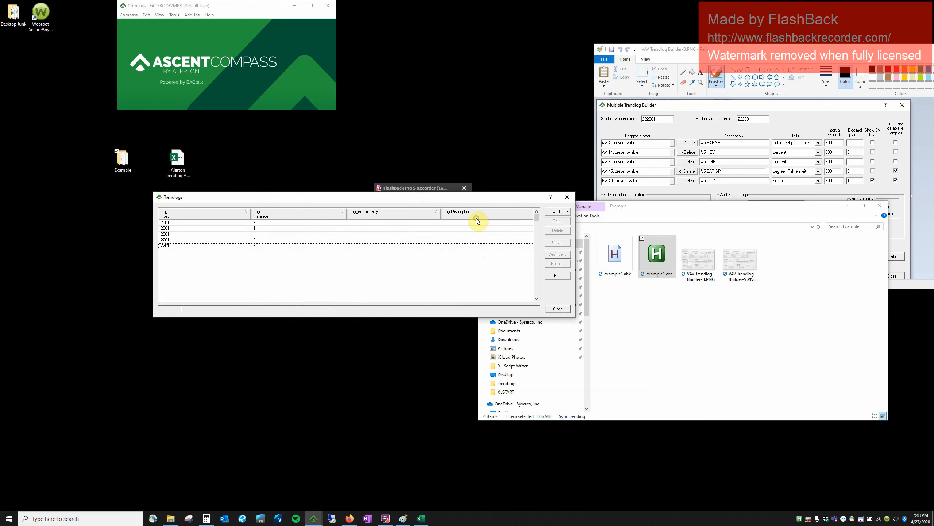
Delete VAV Trendlog Builder-B.PNG from Example and show the Add trendlog options.
click(728, 313)
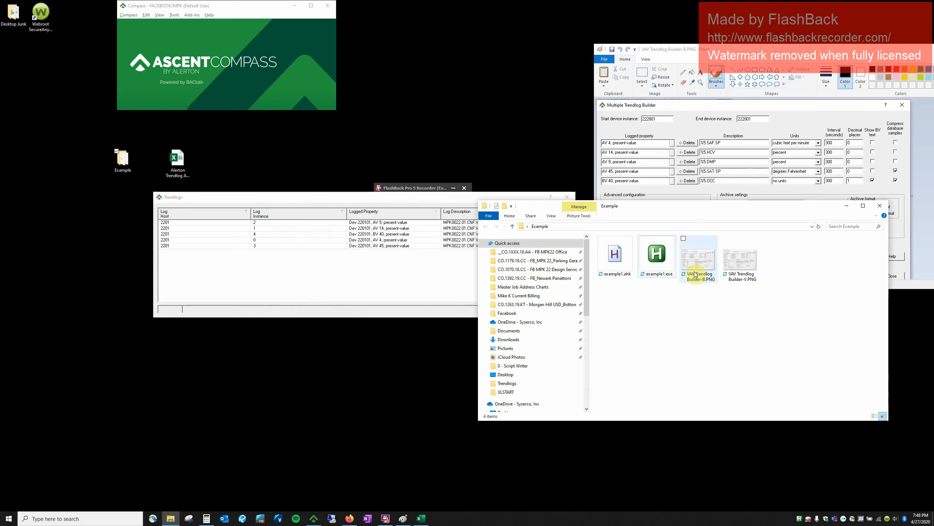
click(696, 273)
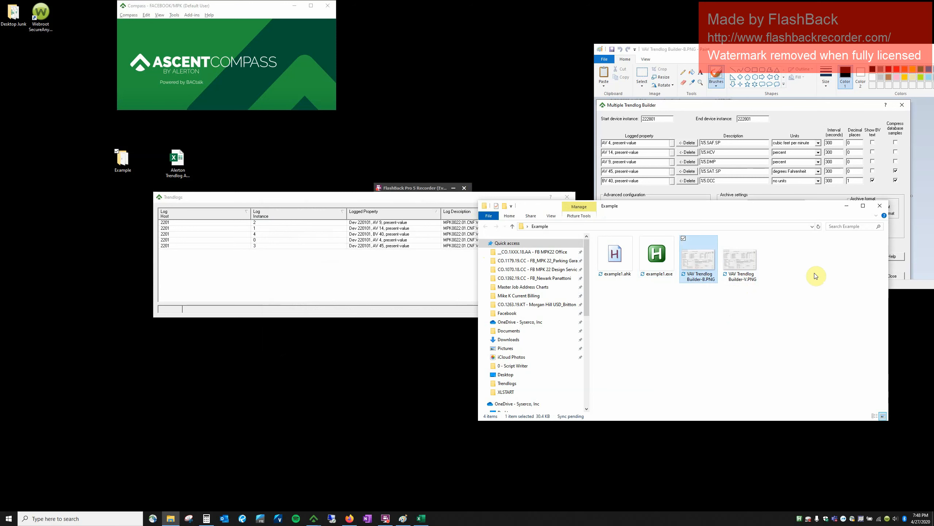
key(Delete)
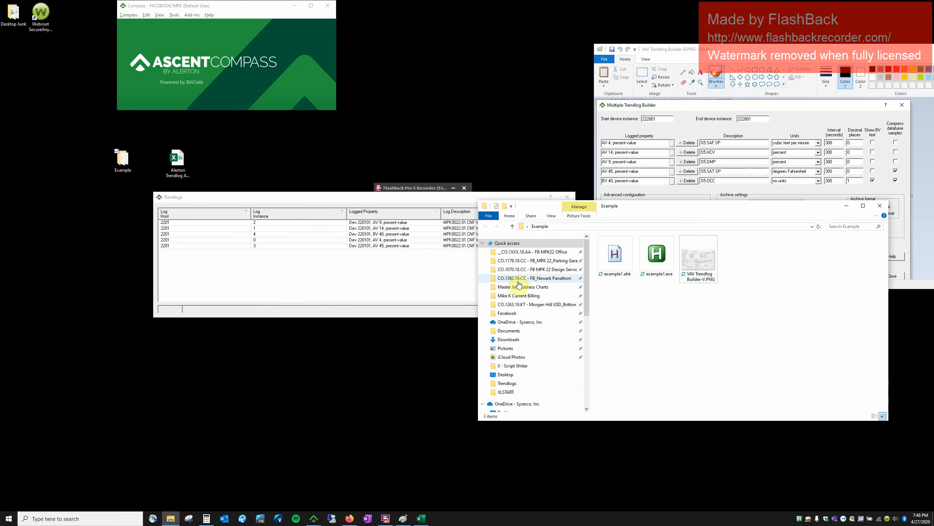
click(403, 276)
click(558, 212)
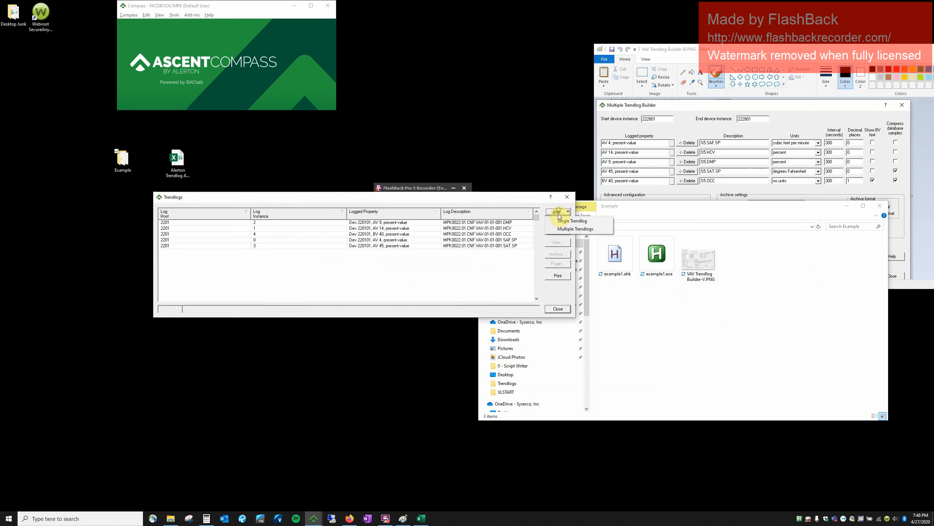
Open the Multiple Trendlog Builder for device 220101 and start a new Snipping Tool capture.
click(559, 229)
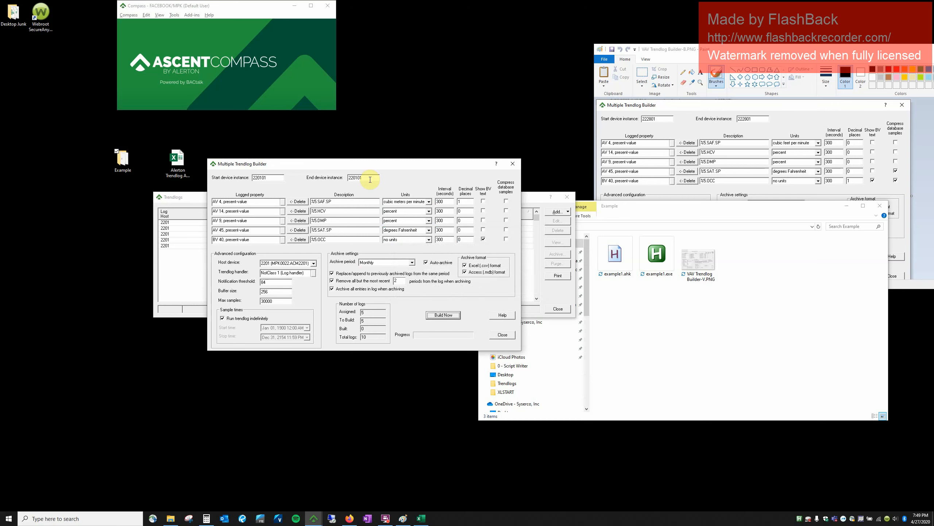
click(190, 521)
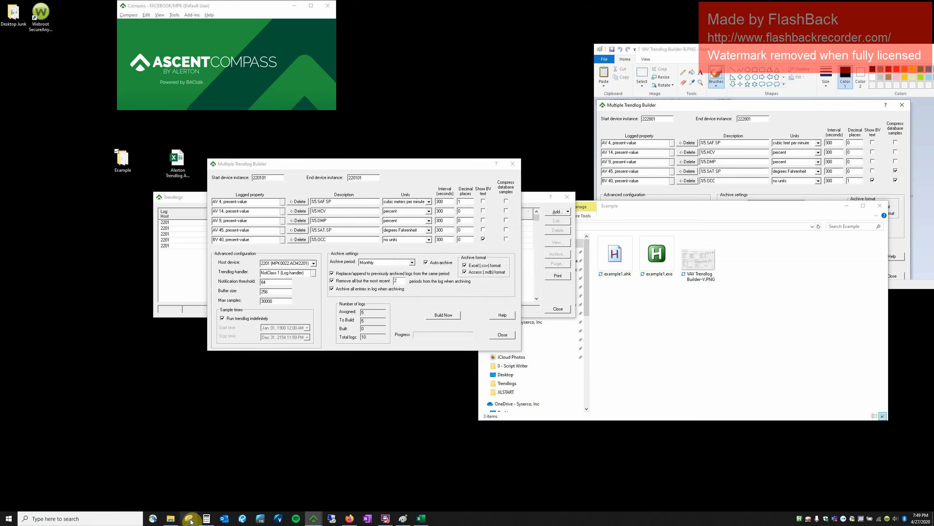
click(566, 75)
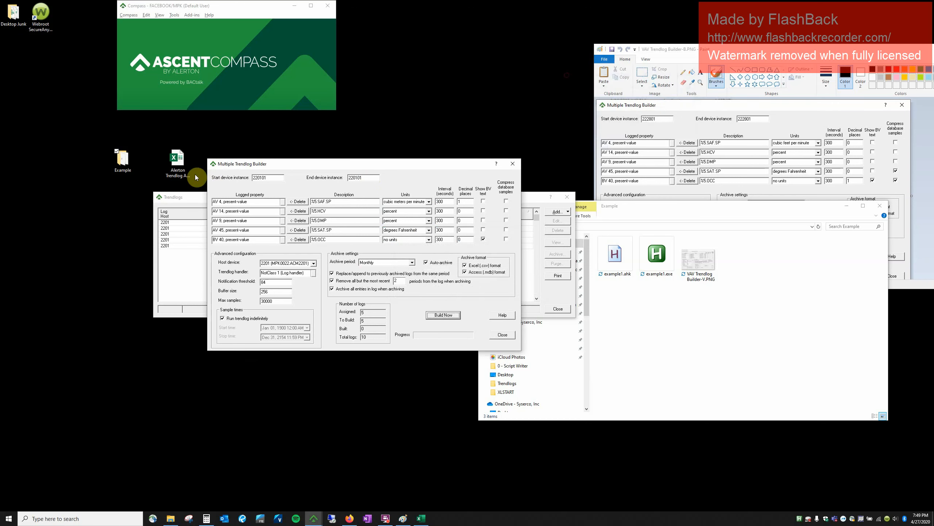
Snip the Multiple Trendlog Builder dialog and save it as example1.png in Desktop\Example.
drag(204, 159, 522, 351)
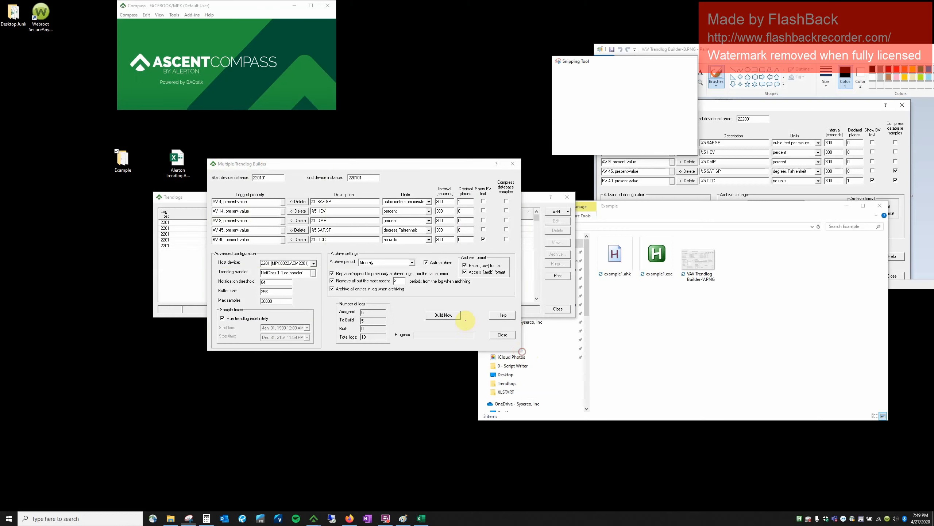
click(177, 105)
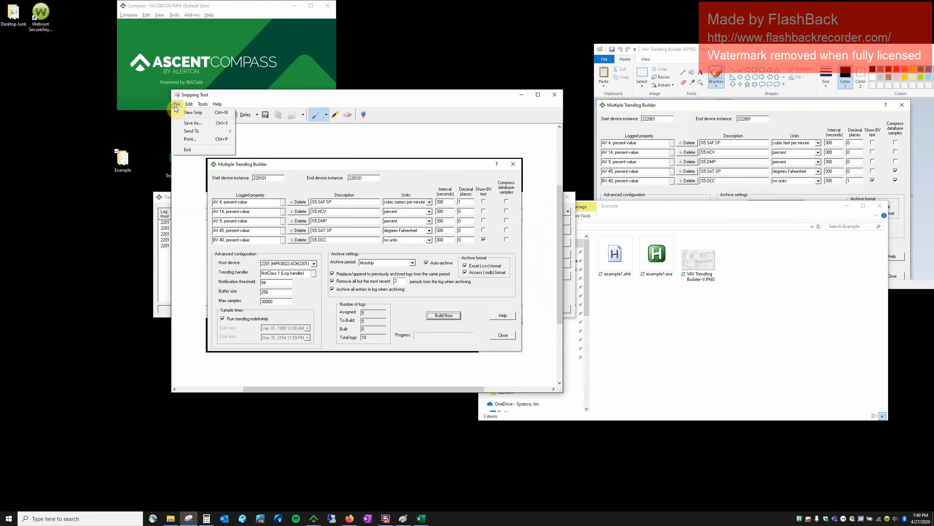
click(192, 123)
scroll(236, 176, up, 3)
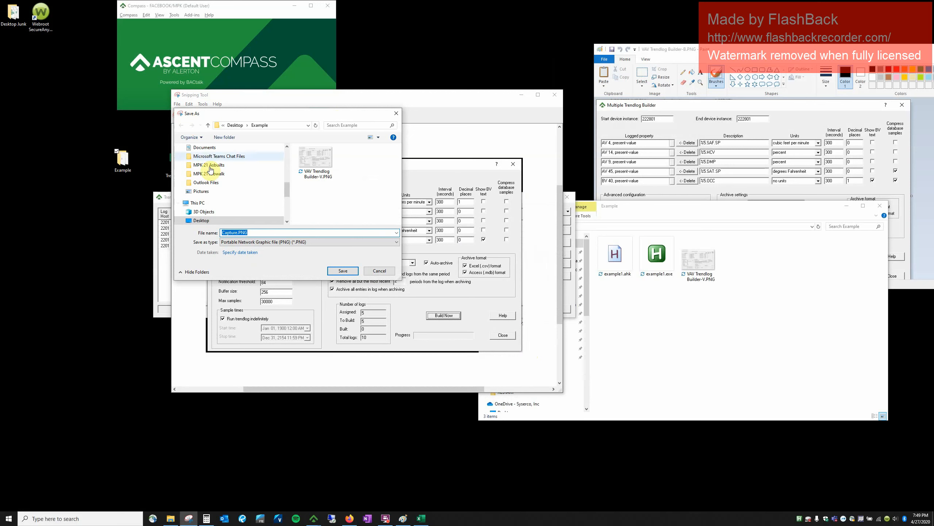
click(288, 158)
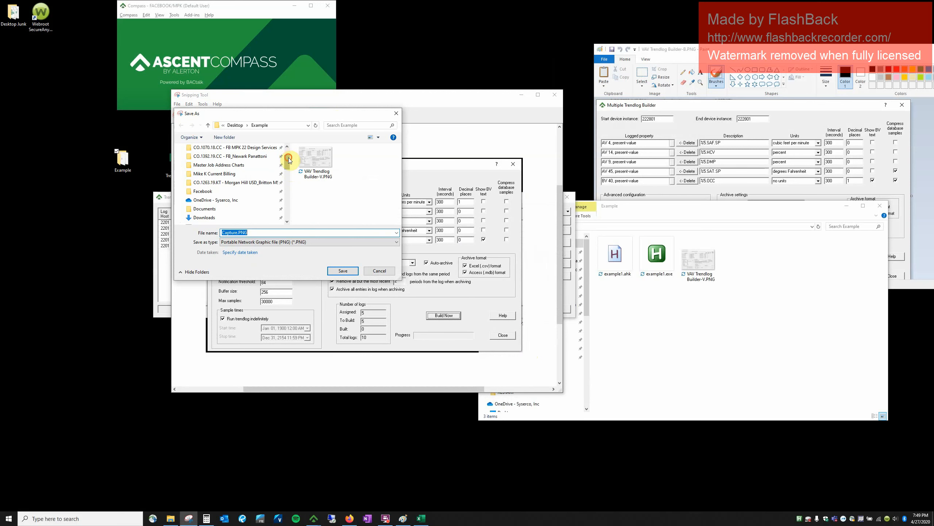
scroll(274, 173, down, 1)
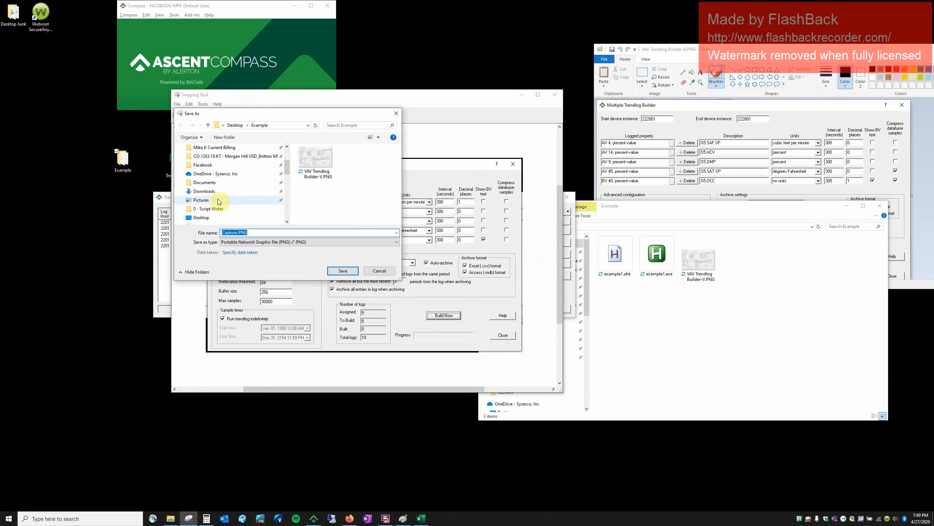
scroll(221, 195, down, 2)
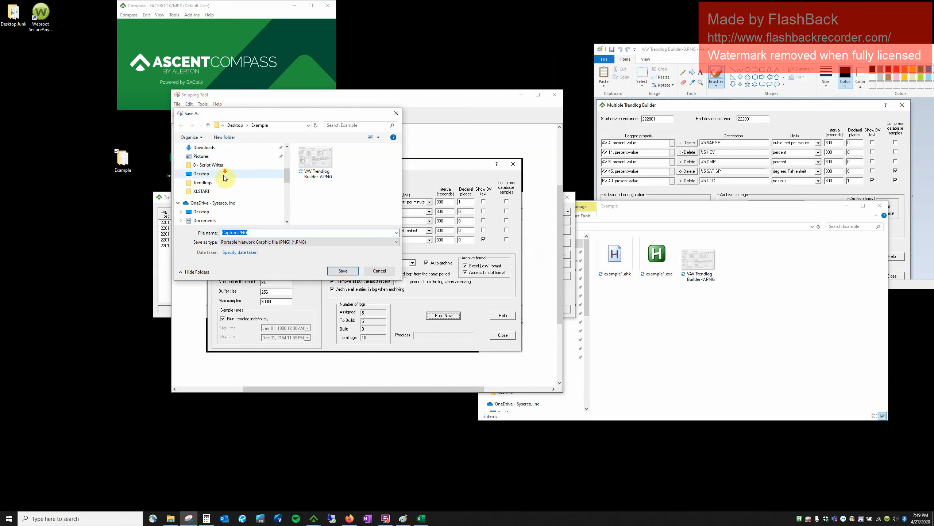
click(217, 212)
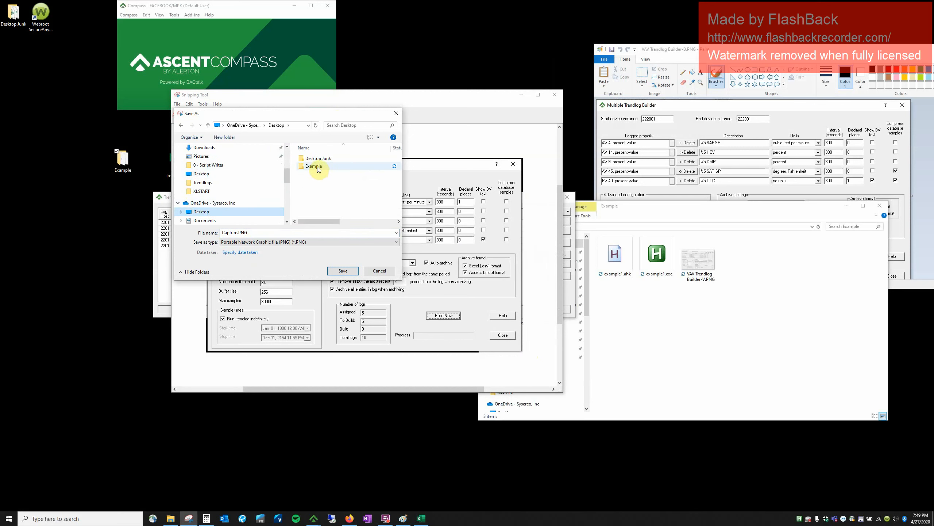
double_click(319, 169)
click(260, 231)
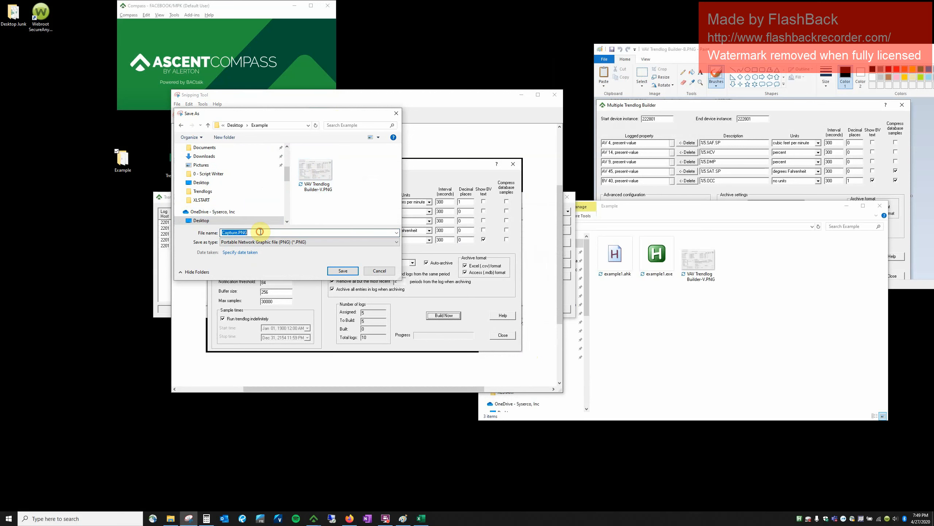
text(example1)
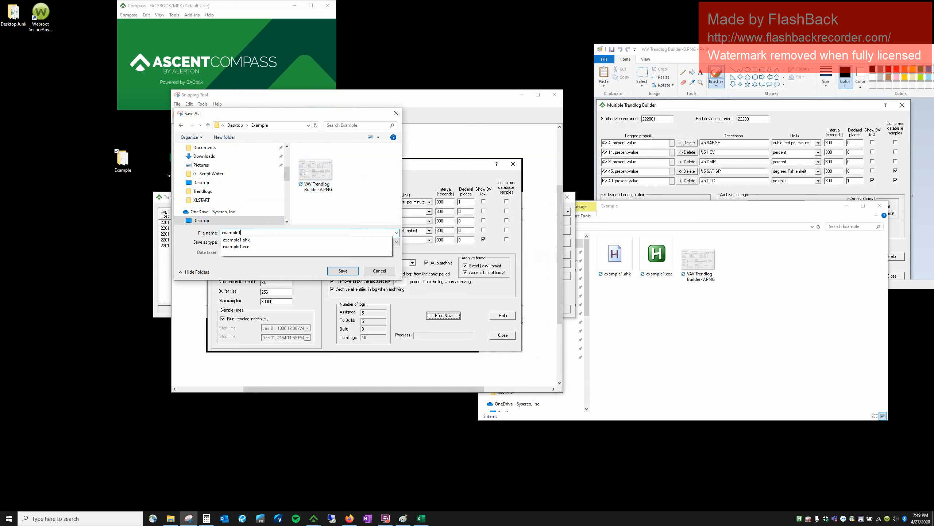
text(.png)
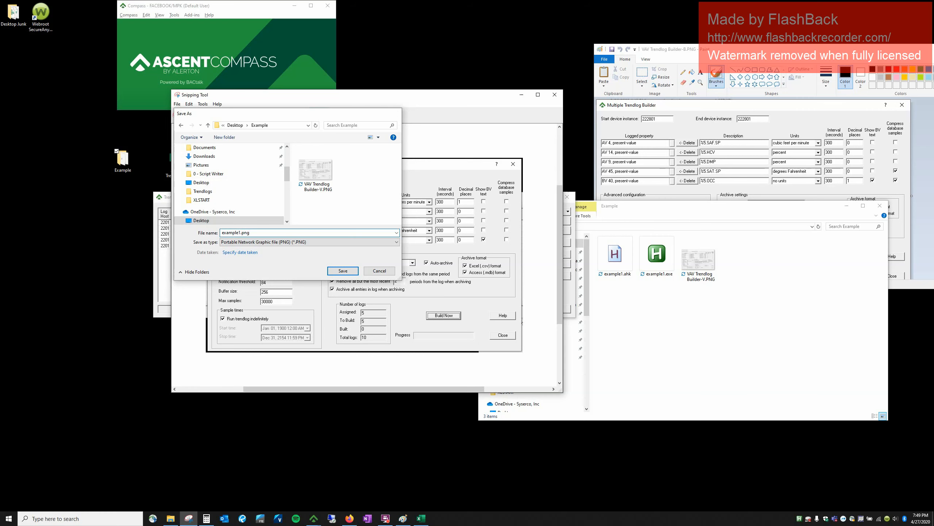
key(Return)
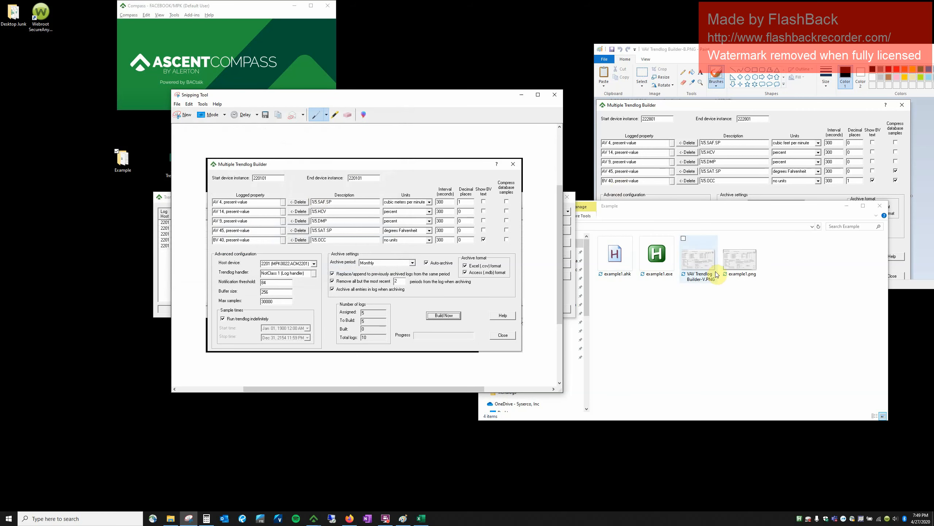
Open VAV Trendlog Builder-V.PNG in Paint and close the Multiple Trendlog Builder.
click(723, 311)
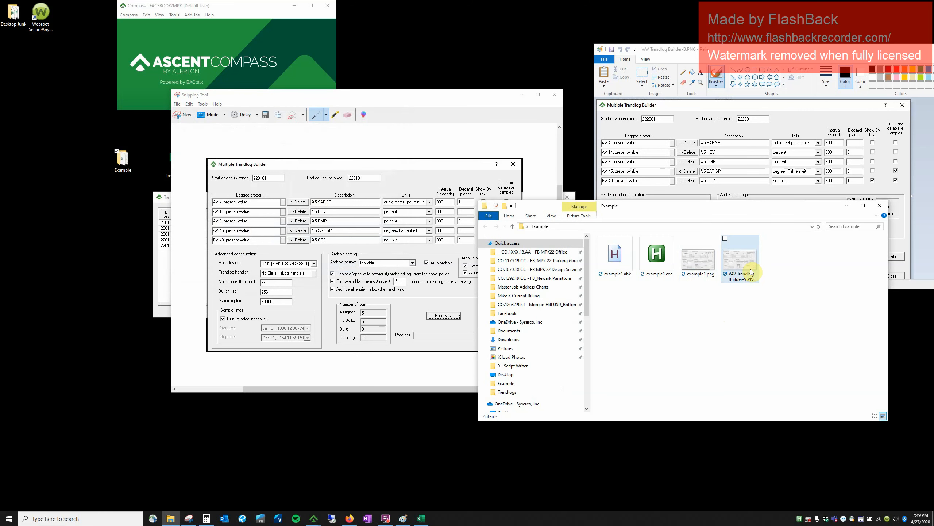
double_click(751, 271)
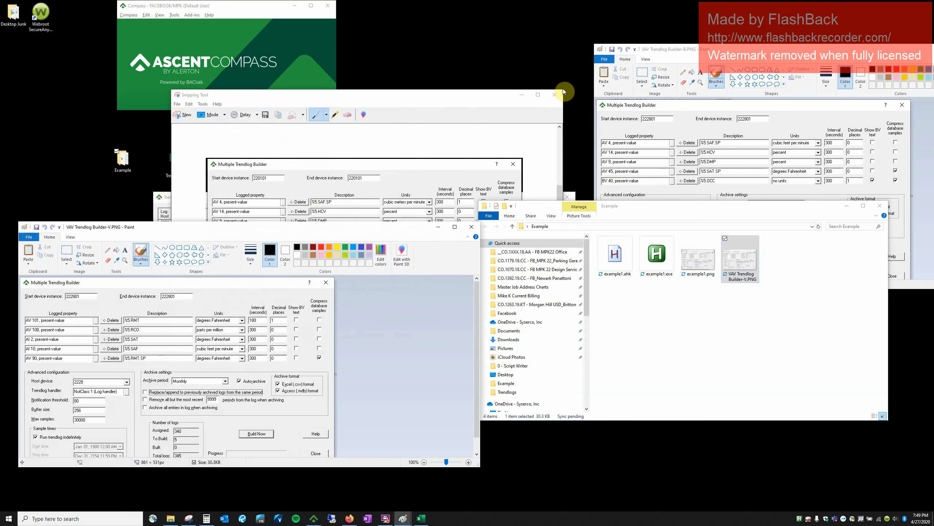
click(527, 97)
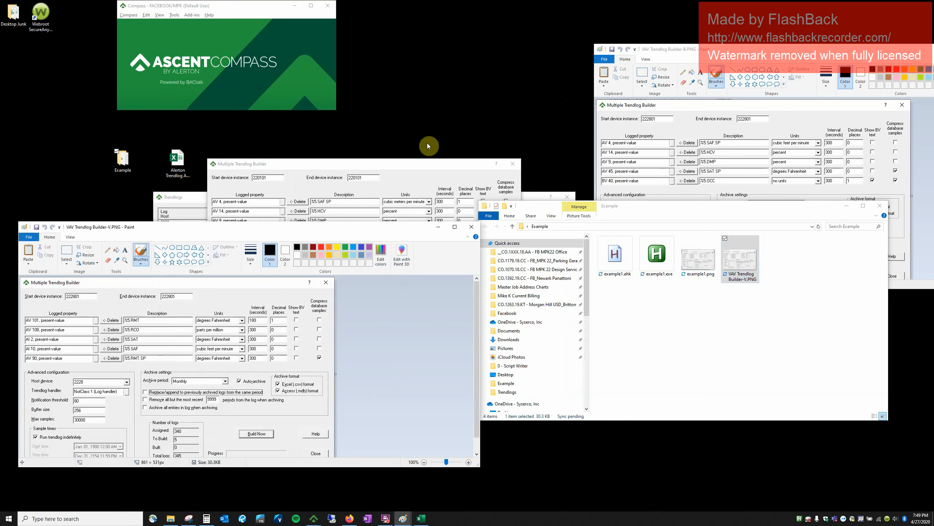
click(410, 170)
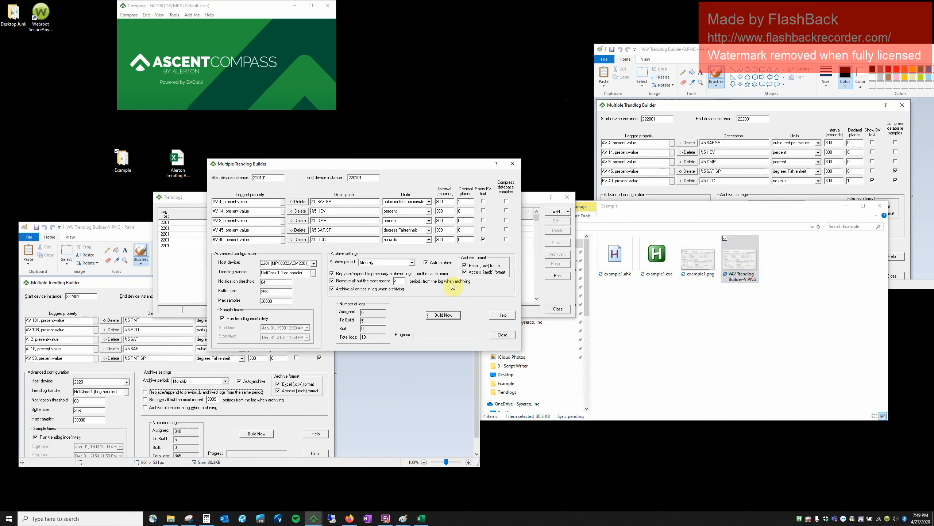
click(504, 334)
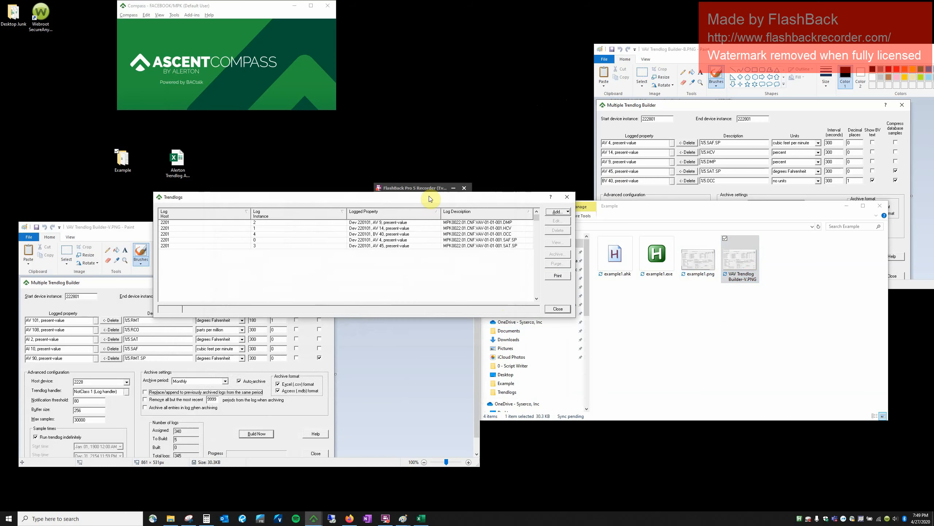
Delete all five device 220101 trendlogs and arrange the Trendlogs and Paint windows side by side.
click(481, 247)
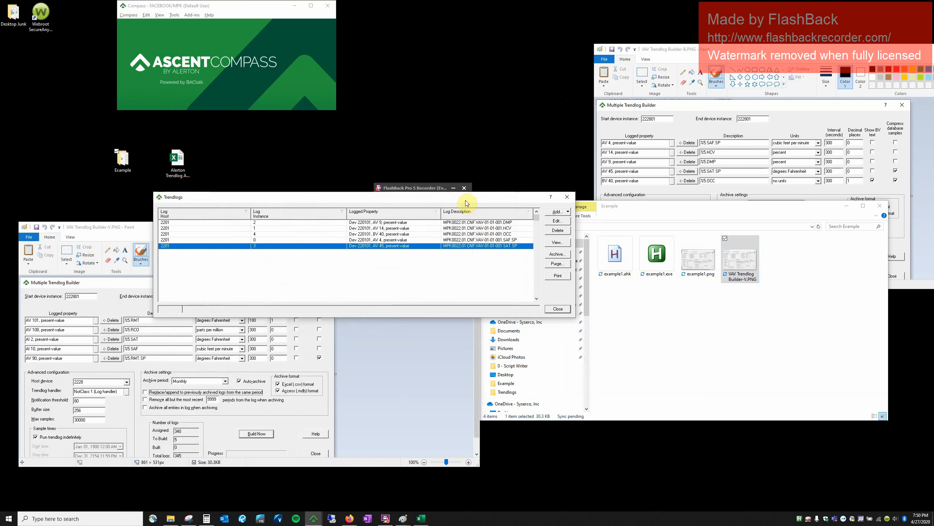
shift+click(457, 222)
click(557, 230)
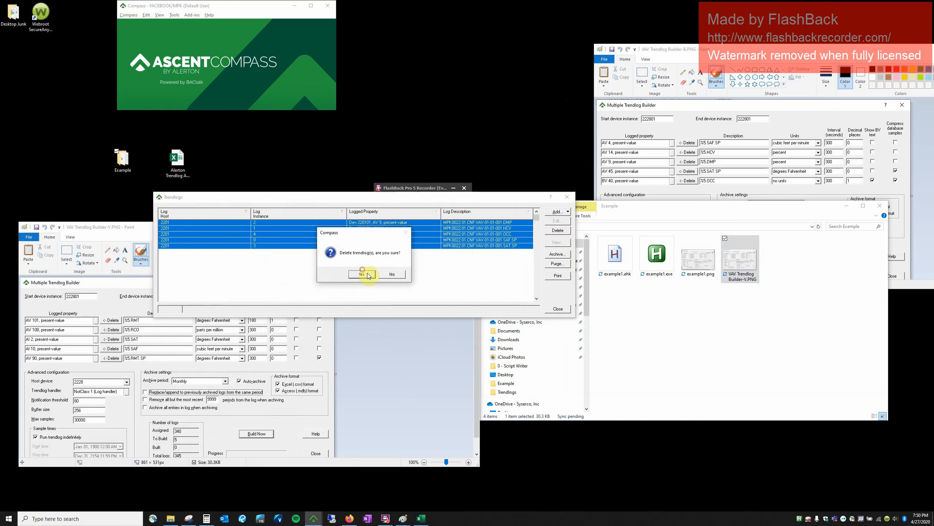
click(368, 275)
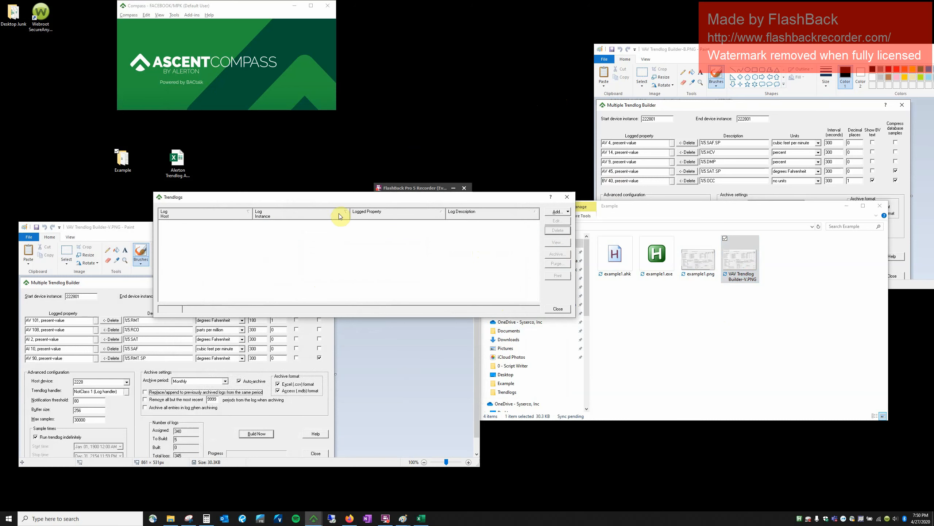
mouse_move(355, 196)
mouse_down()
mouse_move(379, 68)
mouse_move(366, 53)
mouse_up()
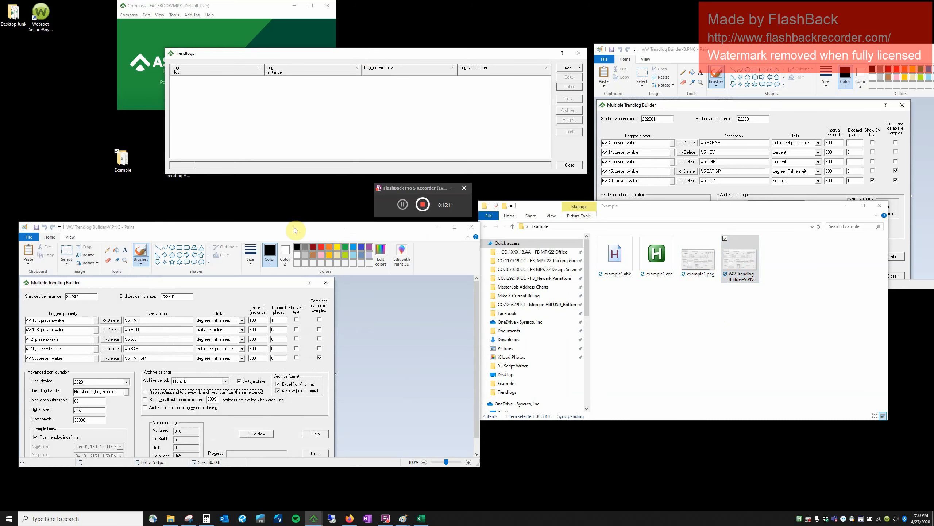
drag(294, 230, 331, 169)
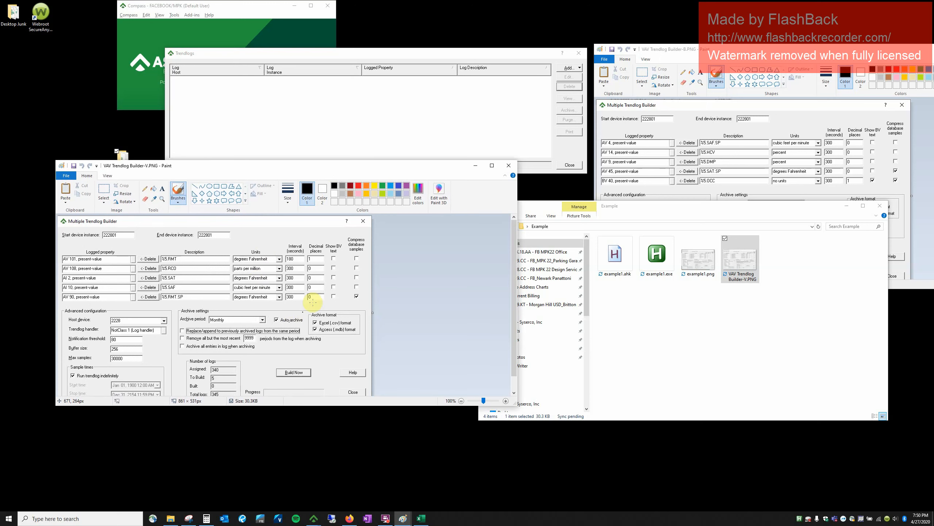
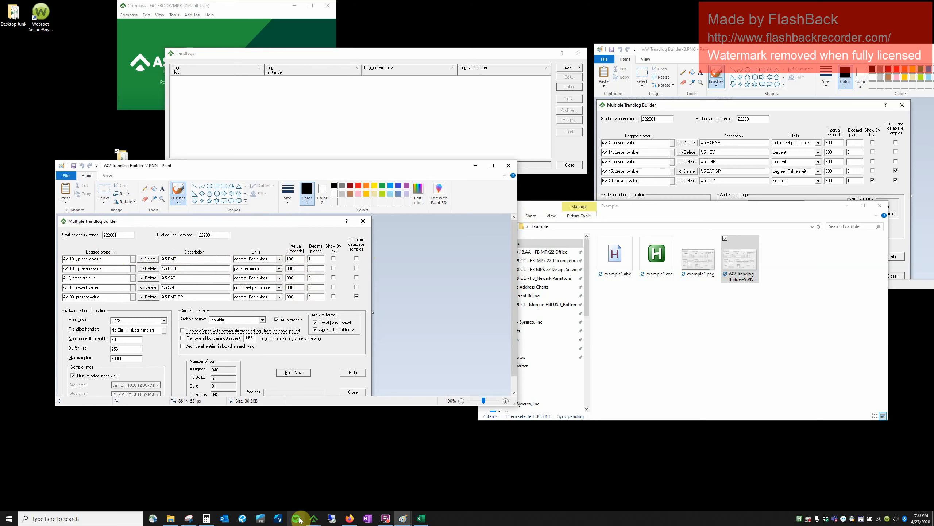
Switch from Ascent Compass to the Alerton Trendlog Automator workbook in Excel.
mouse_move(316, 518)
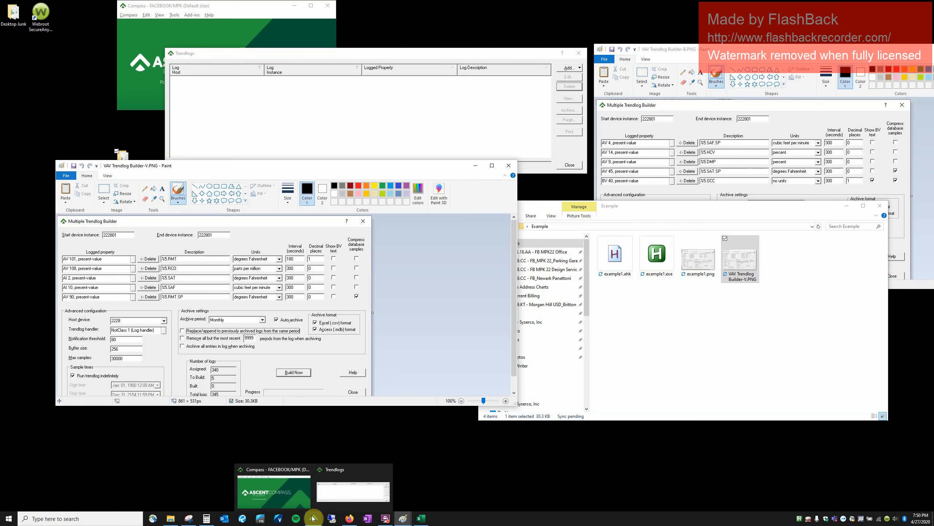
mouse_move(420, 522)
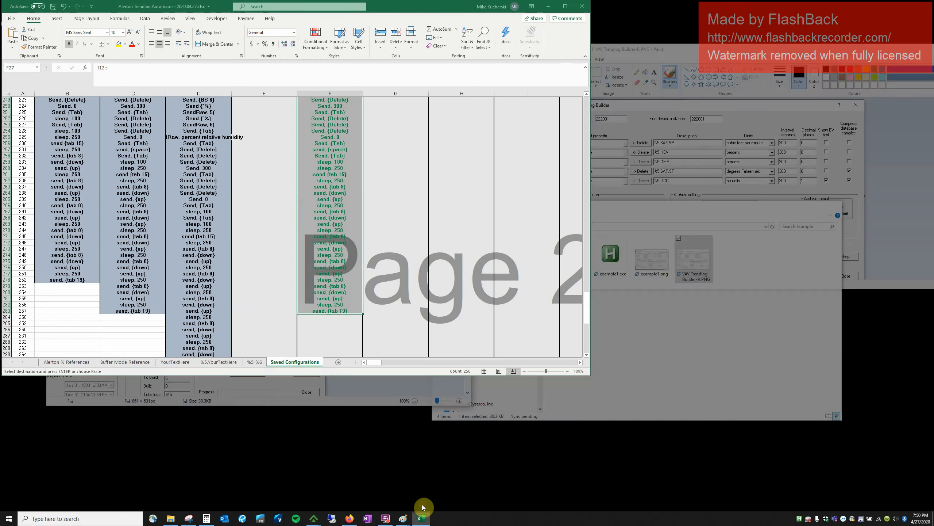
click(423, 508)
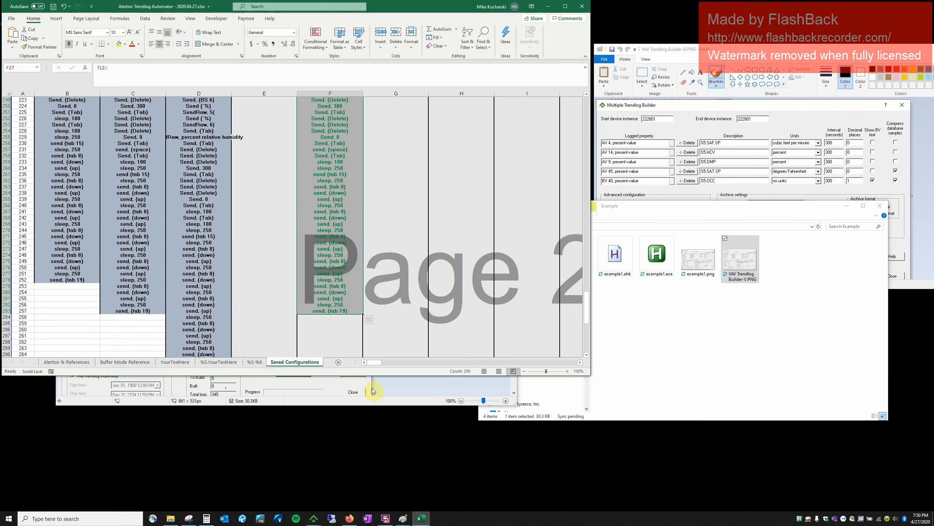
Change heading F25 from 'Example 1' to 'Working Example 1', then go to the %5.YourTextHere sheet.
click(331, 310)
scroll(326, 215, up, 11)
scroll(326, 216, up, 20)
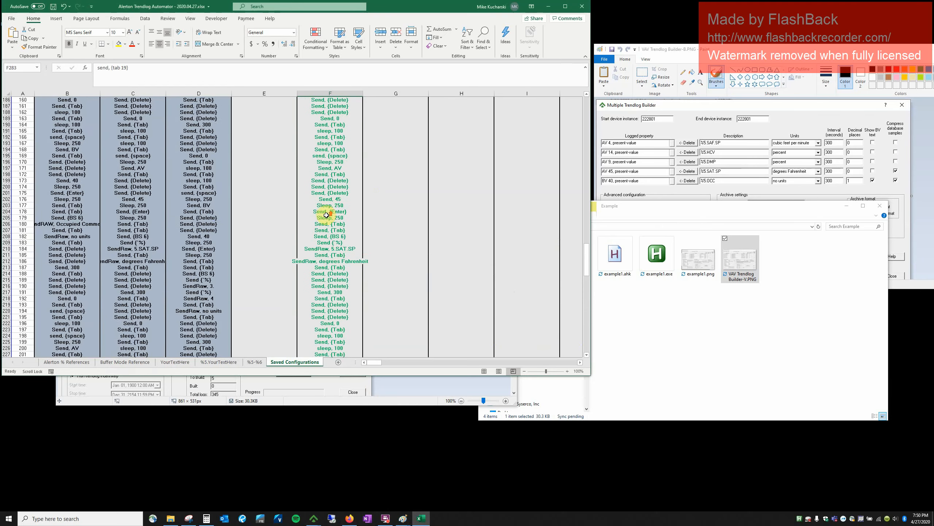
scroll(326, 215, up, 19)
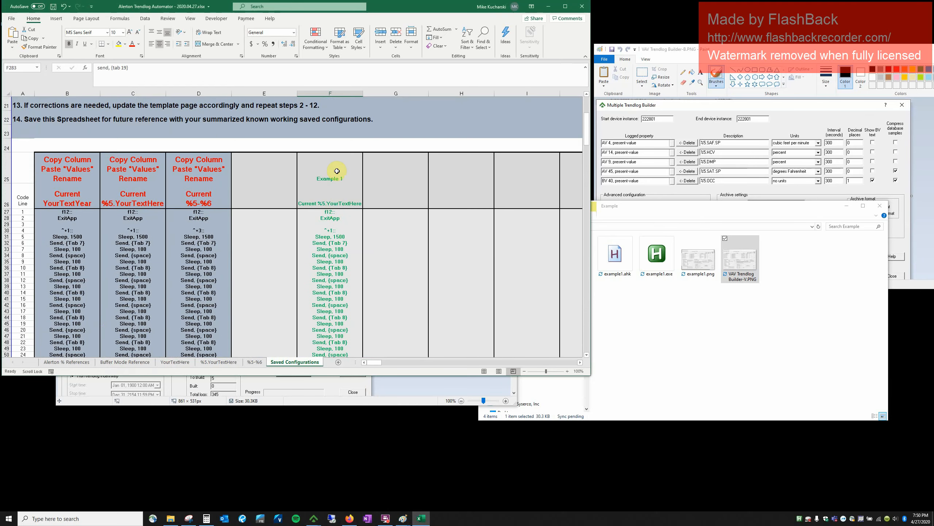
click(343, 183)
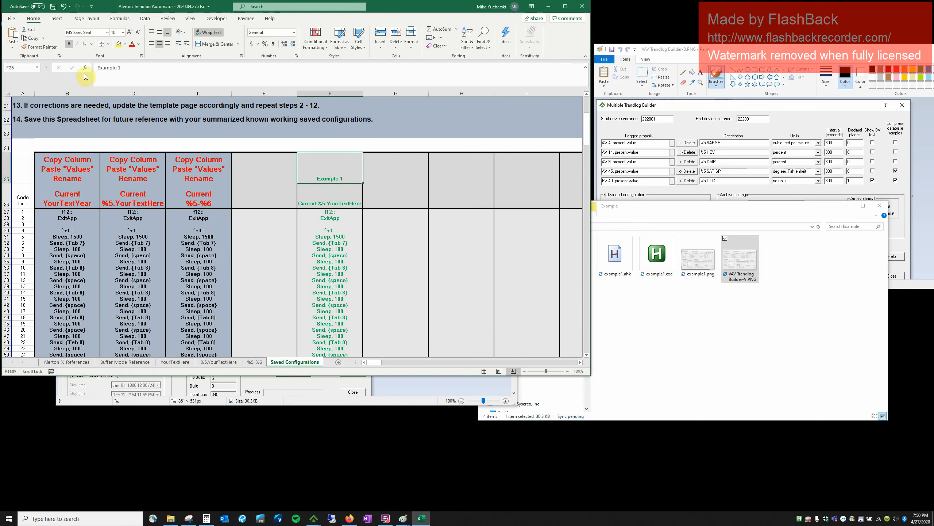
click(96, 68)
text(Wotk)
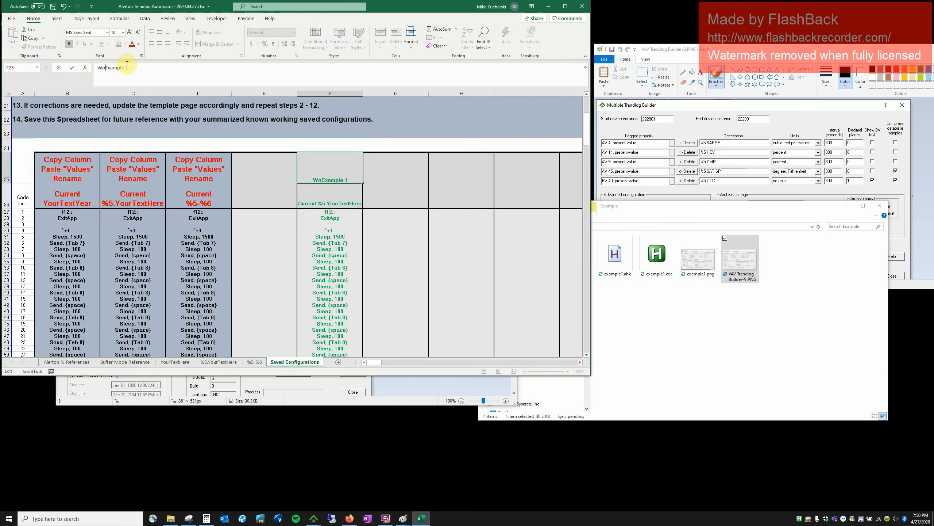
key(Tab)
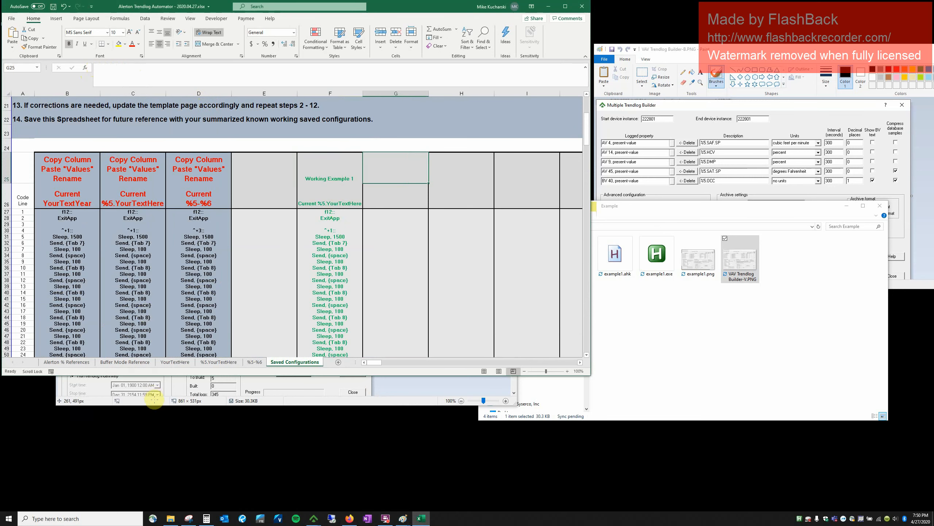
click(212, 366)
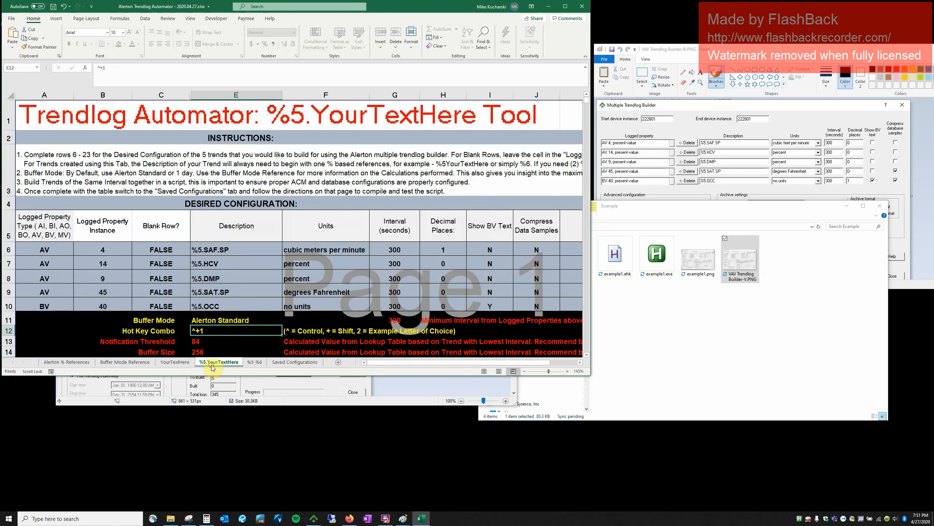
Clear A6:B10 and E6:E10 on the %5.YourTextHere sheet, then return to the Paint screenshot.
drag(30, 248, 100, 302)
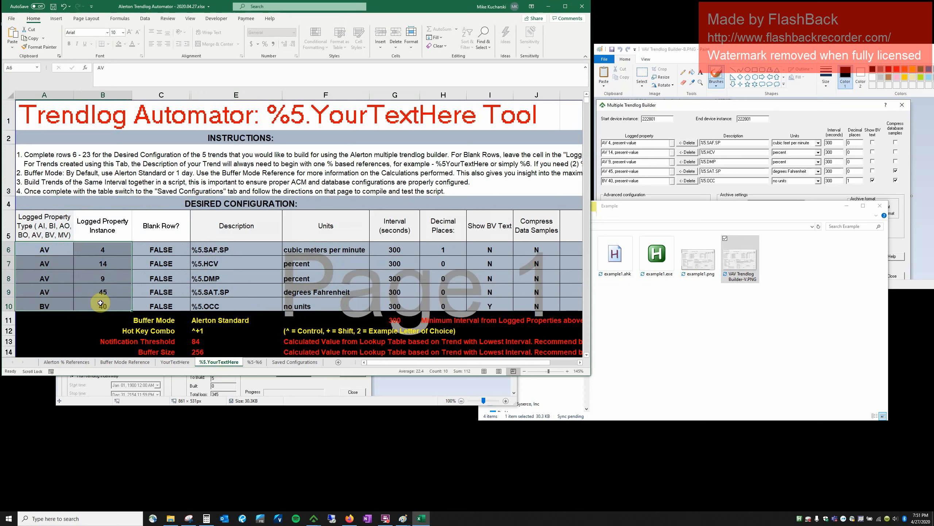
key(Delete)
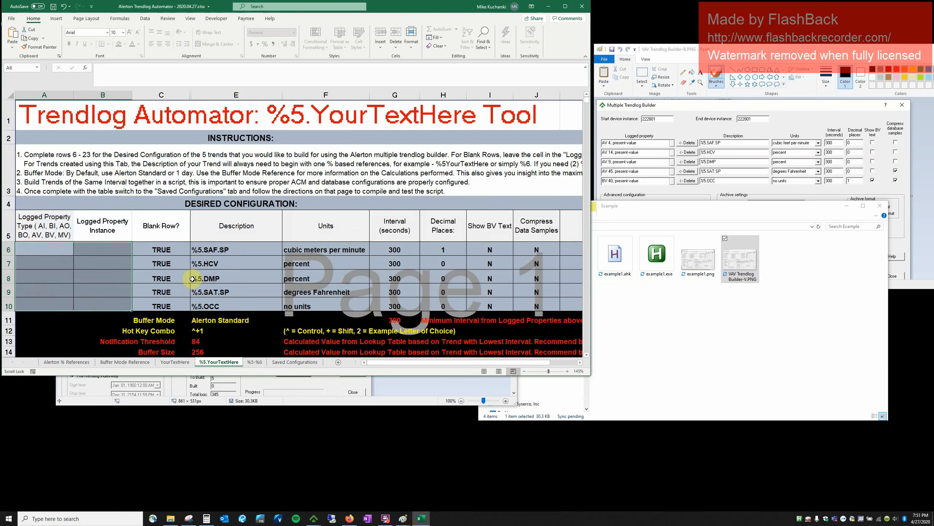
drag(242, 247, 244, 306)
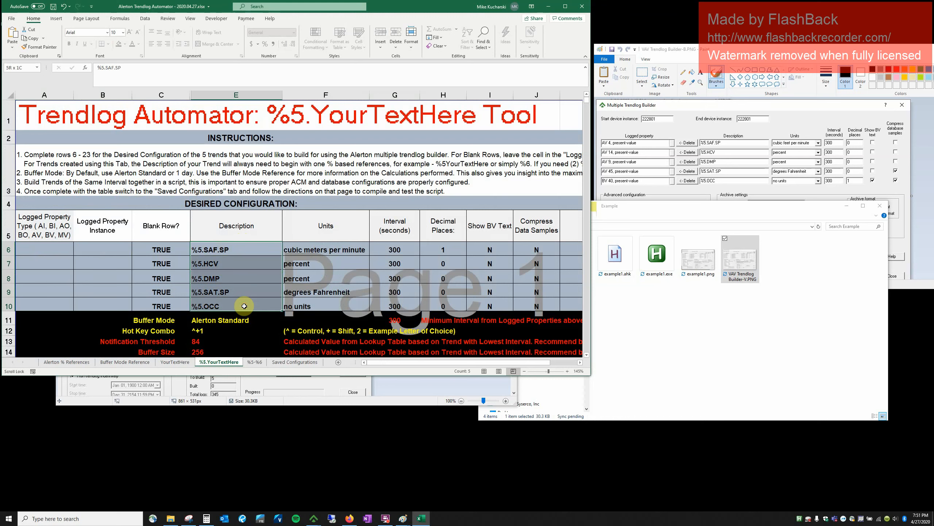
key(Delete)
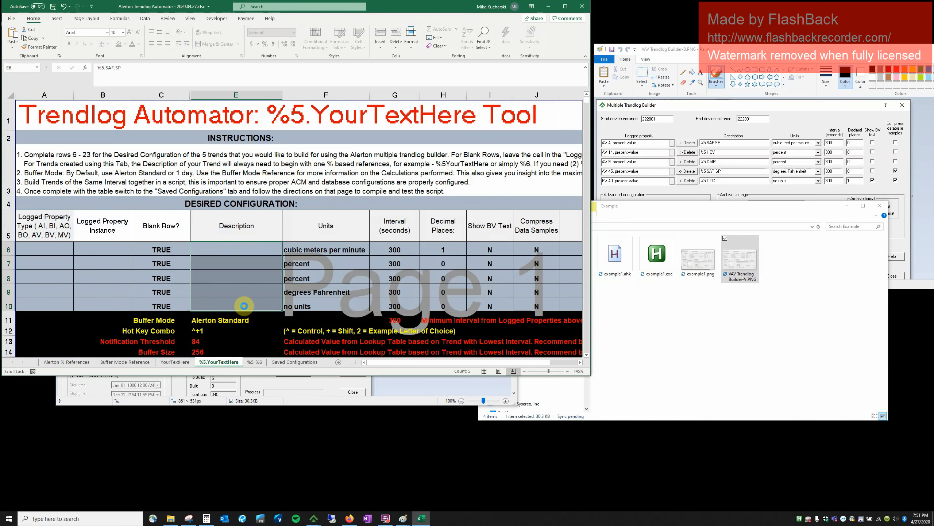
click(232, 265)
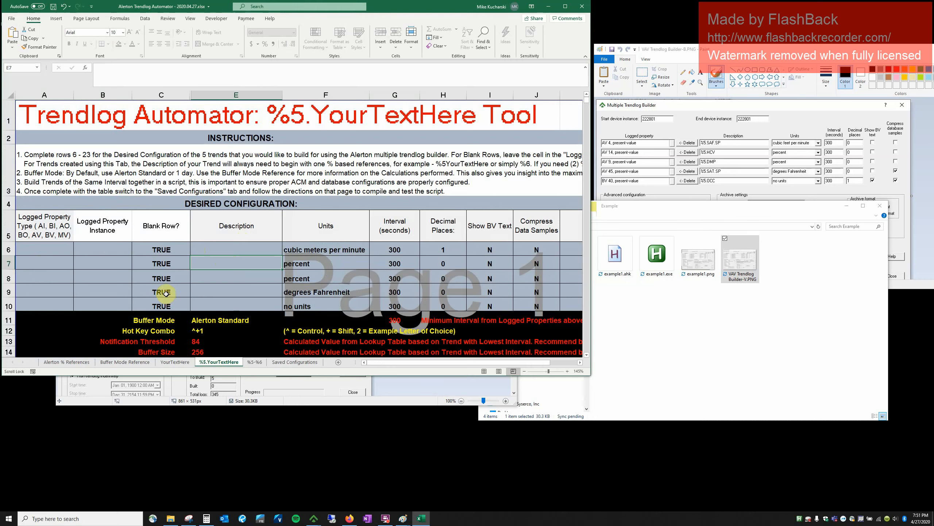
key(alt+Tab)
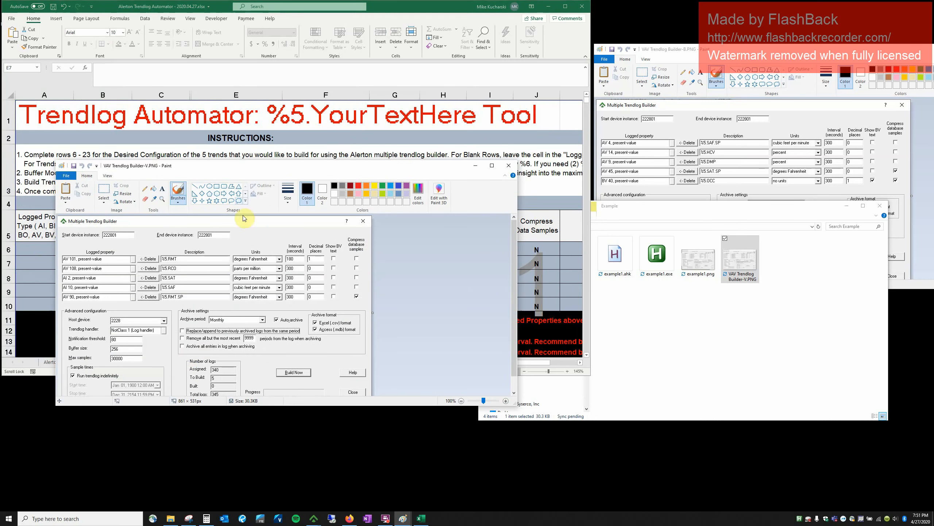
Move the Paint screenshot to the upper right and enter AV 108 and AI 2 in rows 6–7.
mouse_move(264, 165)
mouse_down()
mouse_move(575, 83)
mouse_move(787, 89)
mouse_move(819, 103)
mouse_move(813, 93)
mouse_up()
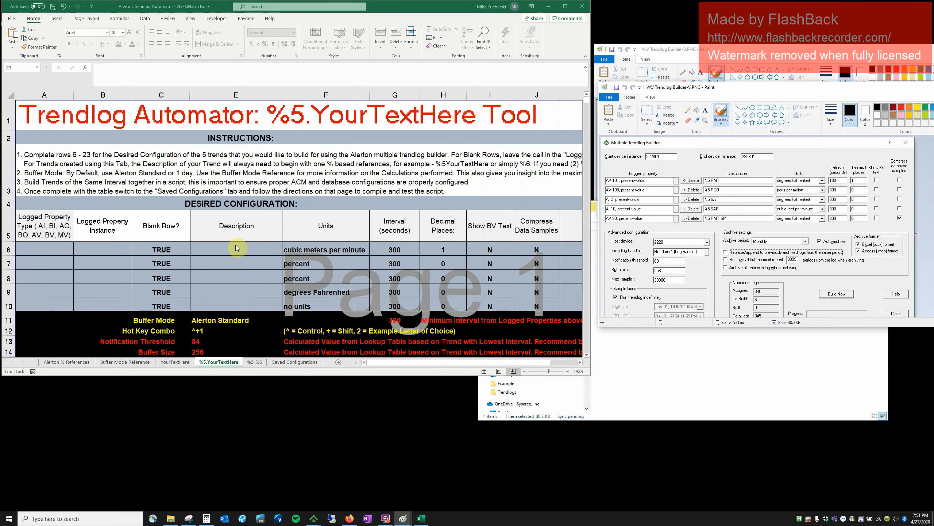
click(52, 256)
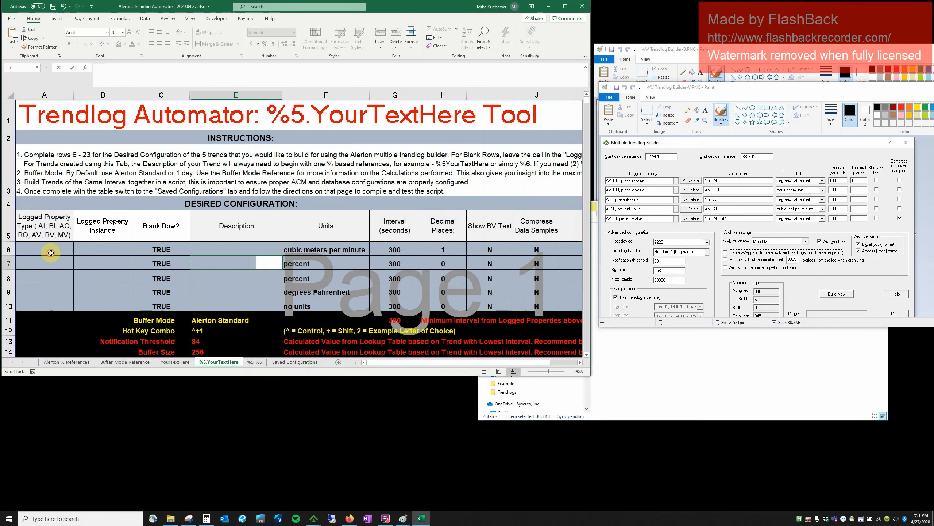
click(51, 253)
text(AV)
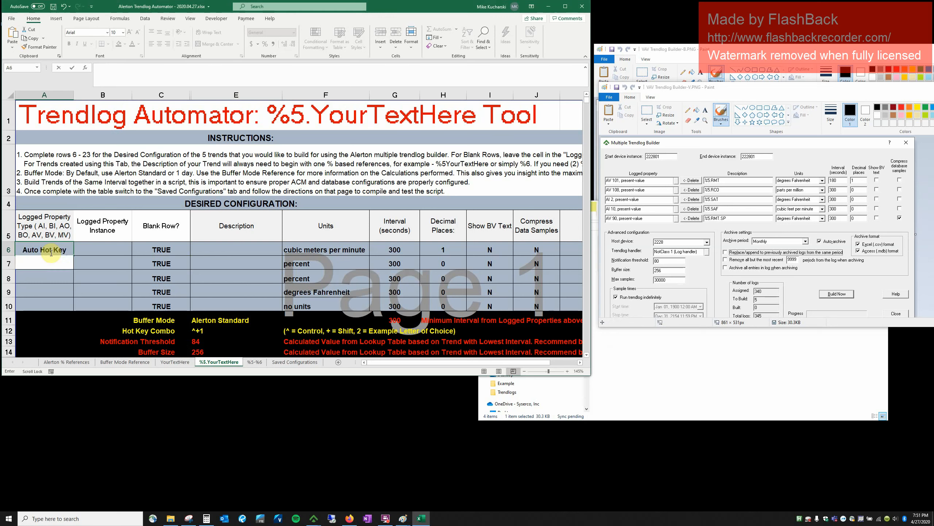
key(Tab)
text(10)
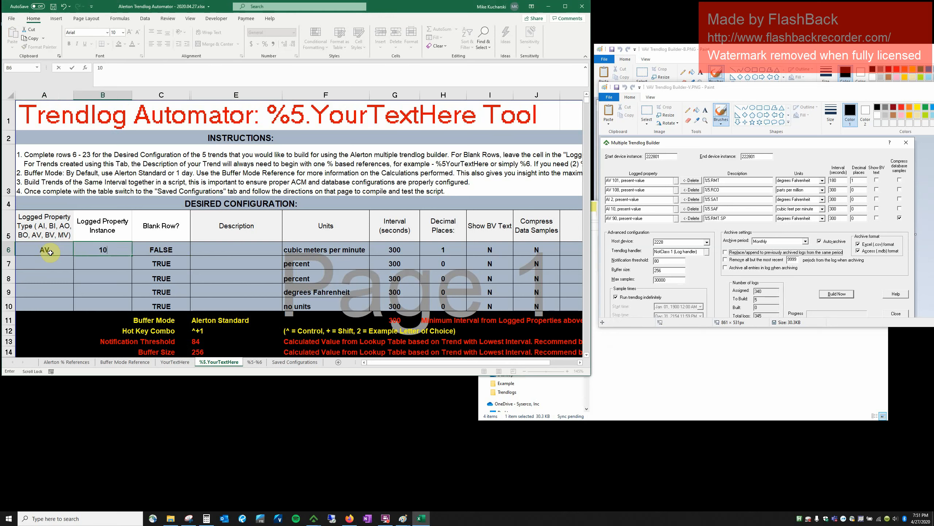
key(Return)
text(AI)
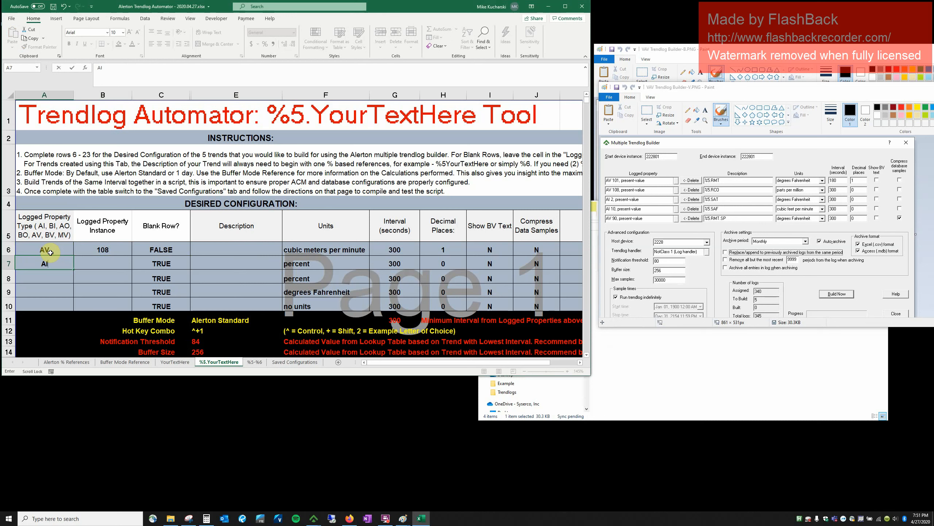
key(Tab)
text(2)
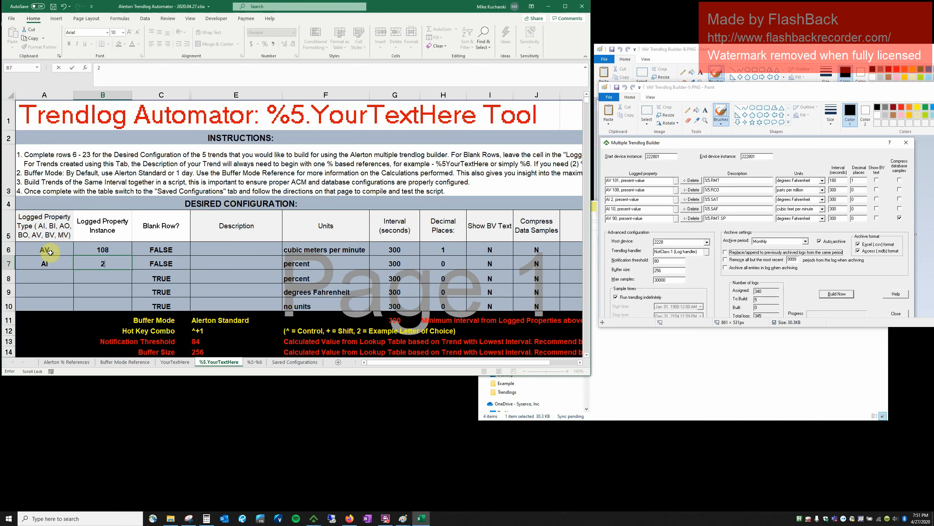
key(Return)
Enter AI 10 and AV 90 in rows 8–9, ending at E10.
text(A)
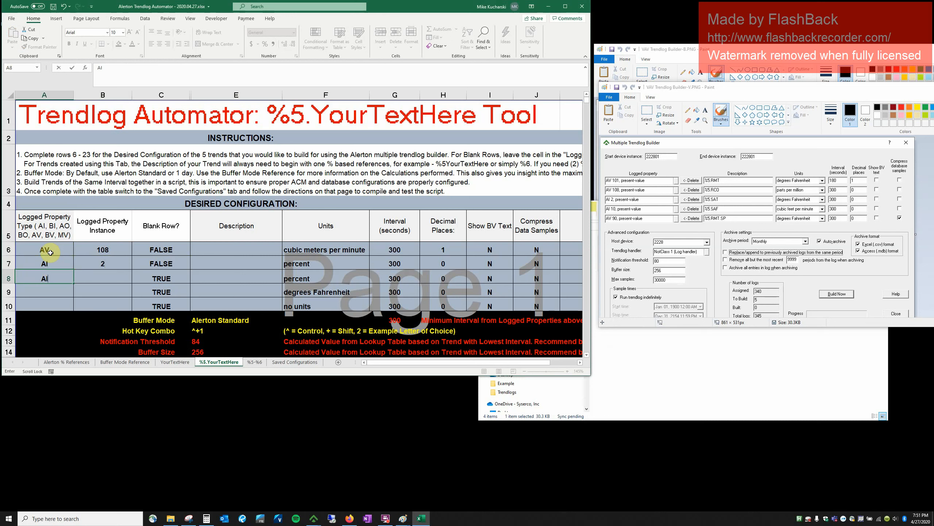
text(I)
key(Tab)
text(1)
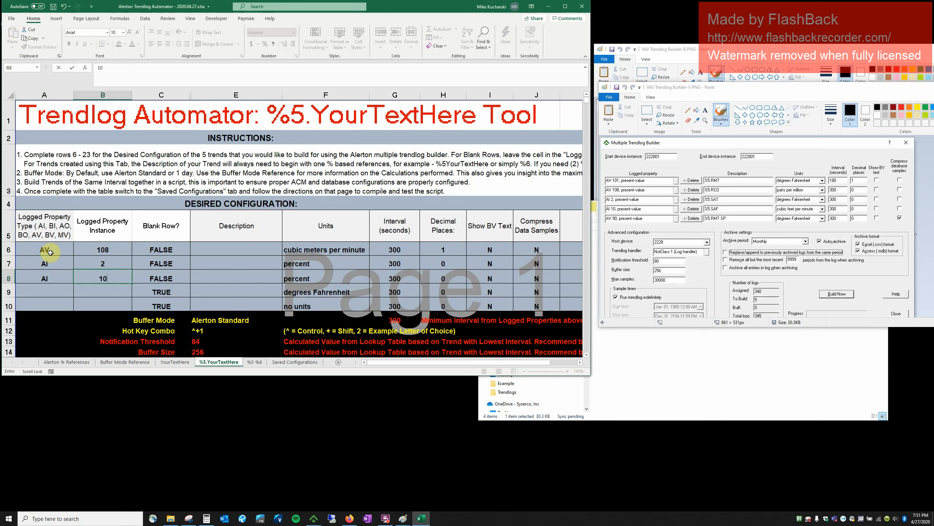
key(Return)
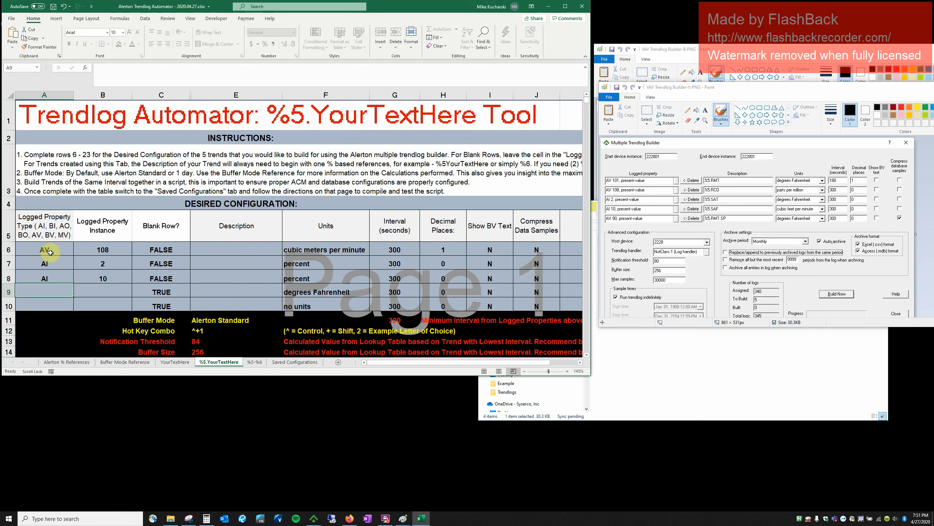
text(AV)
key(Tab)
text(90)
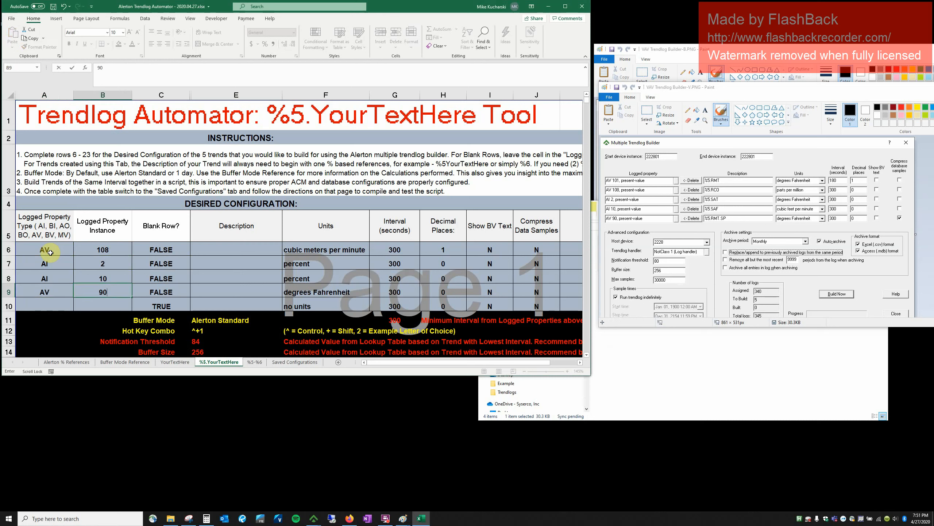
key(Return)
key(Tab)
key(Tab)
key(Tab)
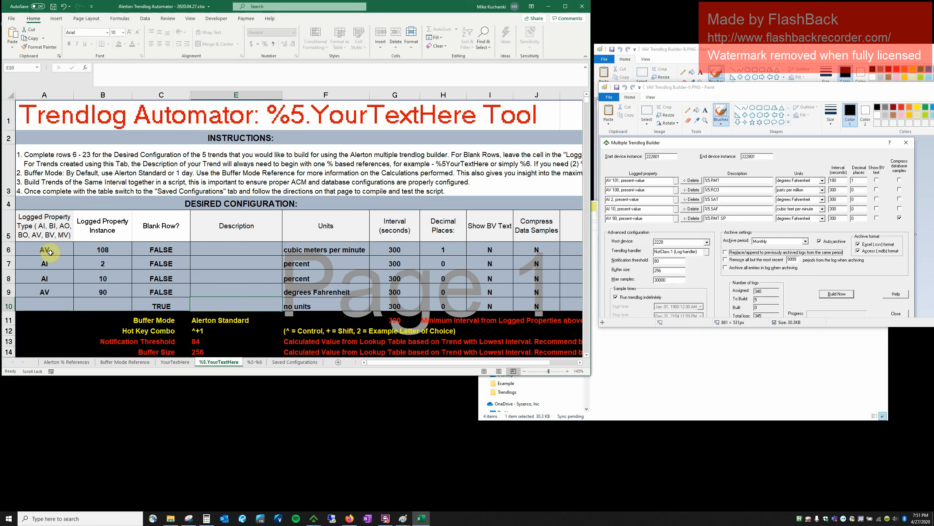
Enter the first trend's description in E6 and correct it to %5.RCO.
text(%5)
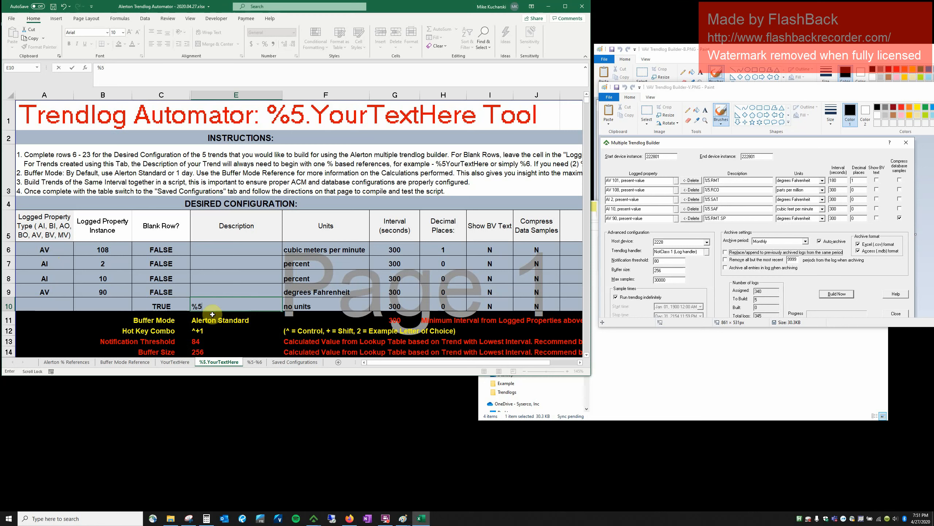
click(214, 292)
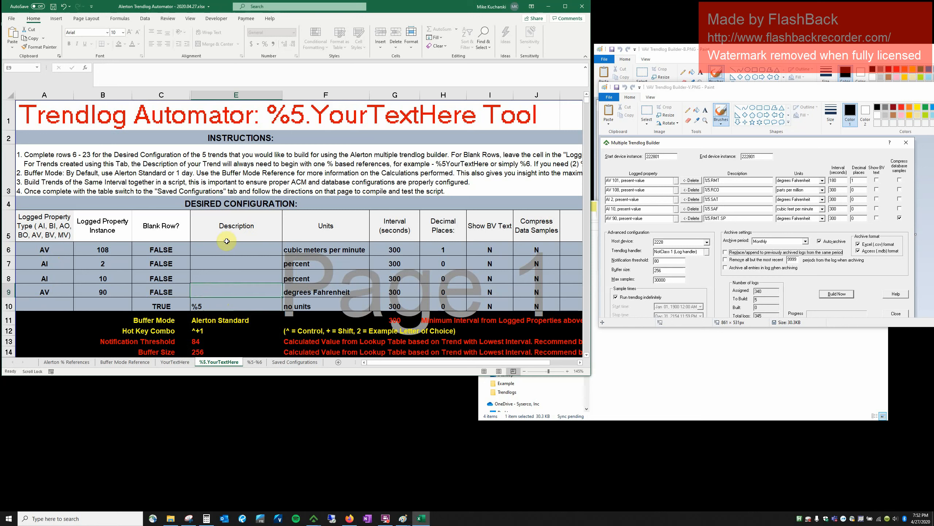
click(209, 249)
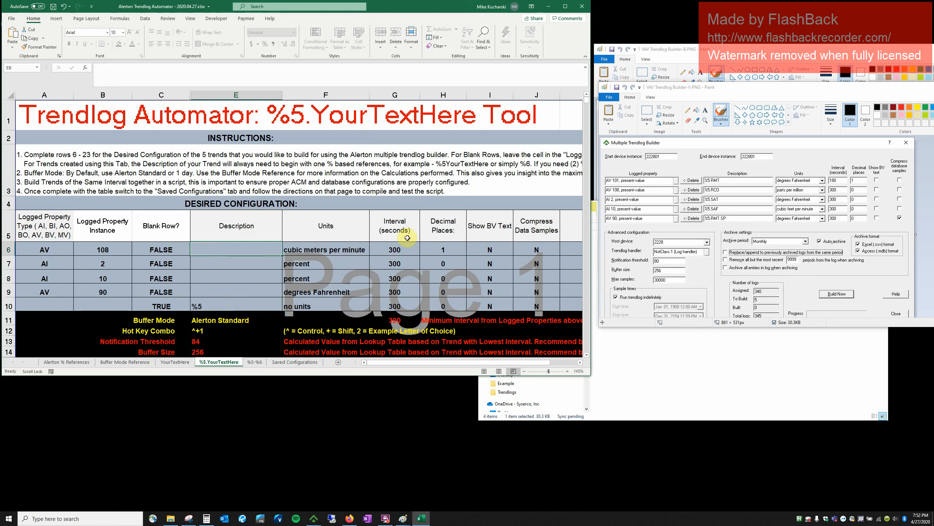
text(%)
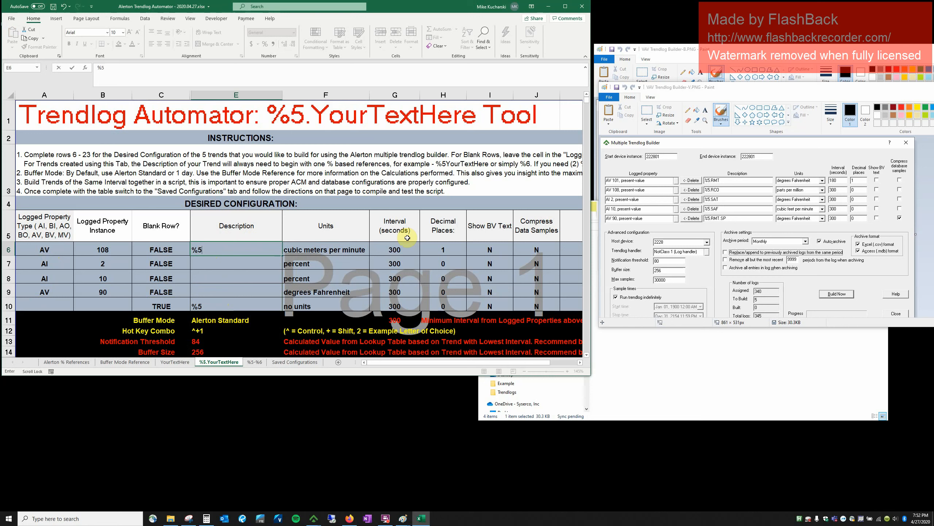
text(5.RMT)
key(Return)
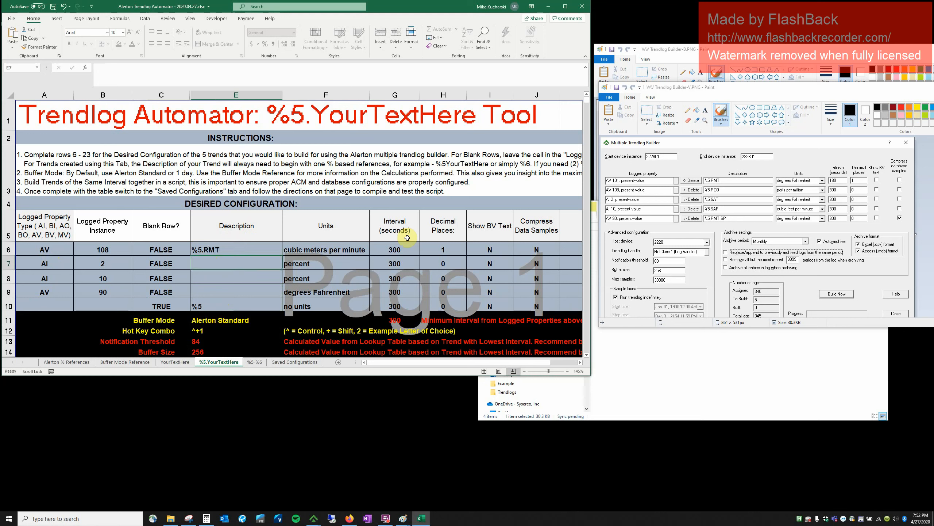
click(239, 249)
double_click(239, 248)
key(BackSpace)
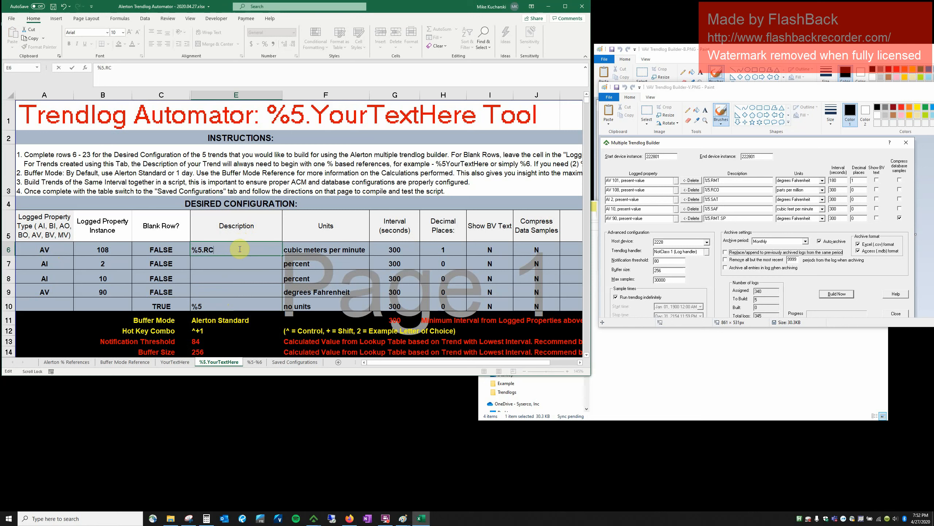
text(CO)
key(Return)
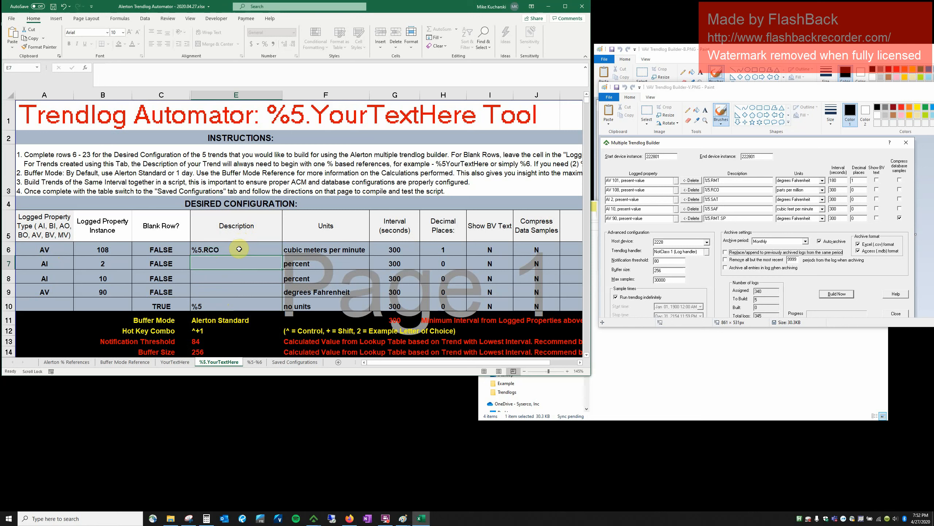
Enter %5.SAT and %5.SAF in E7–E8 and begin row 9's description.
text(%5.)
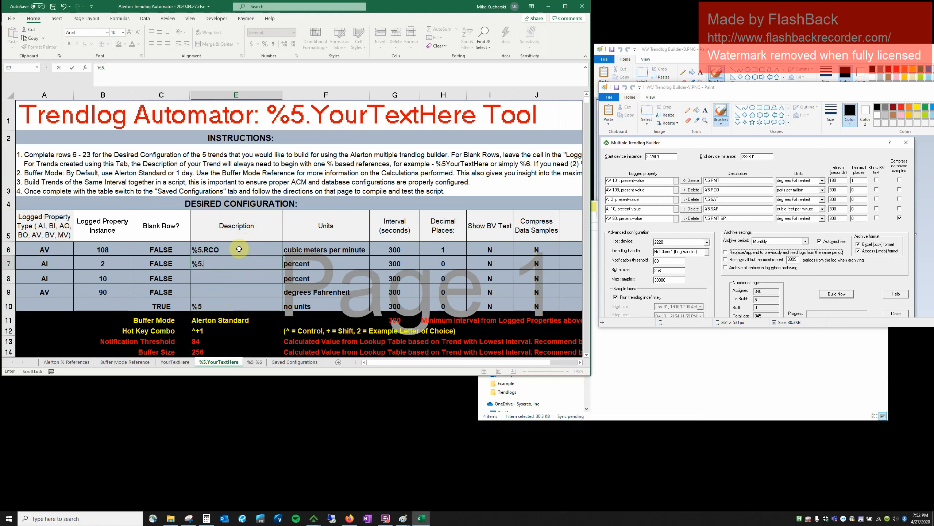
text(SAT)
key(Return)
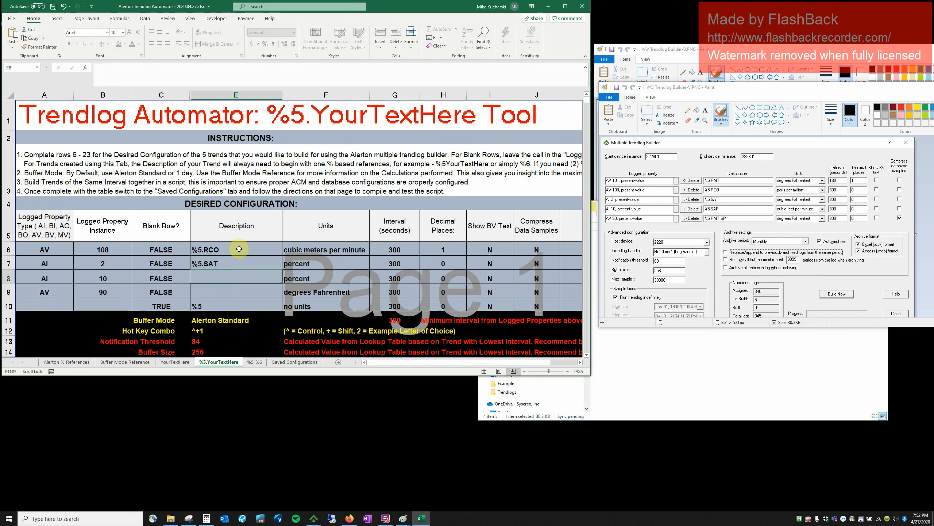
text(%5)
text(.SAT)
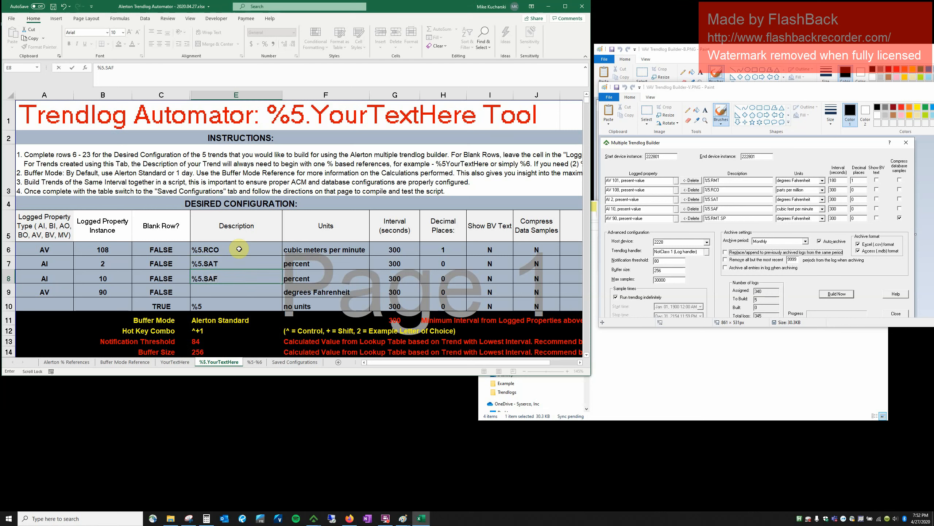
key(Return)
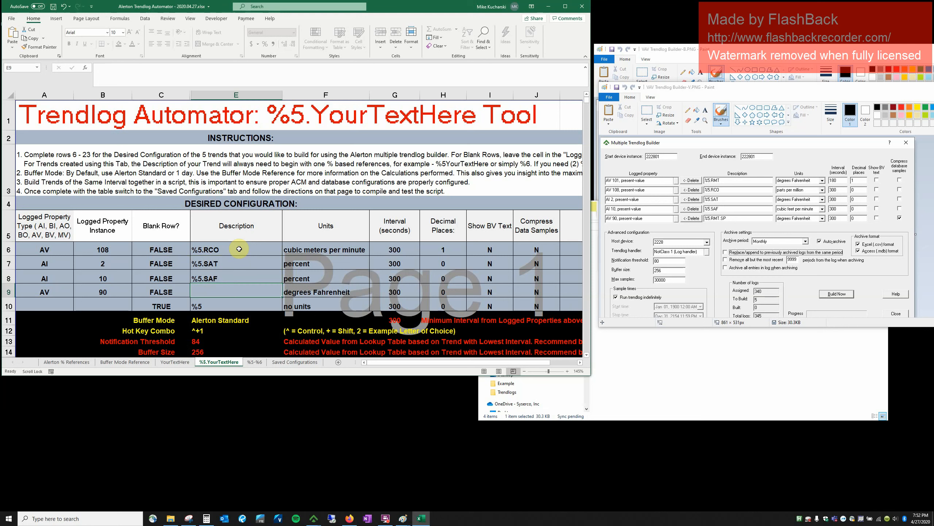
text(%)
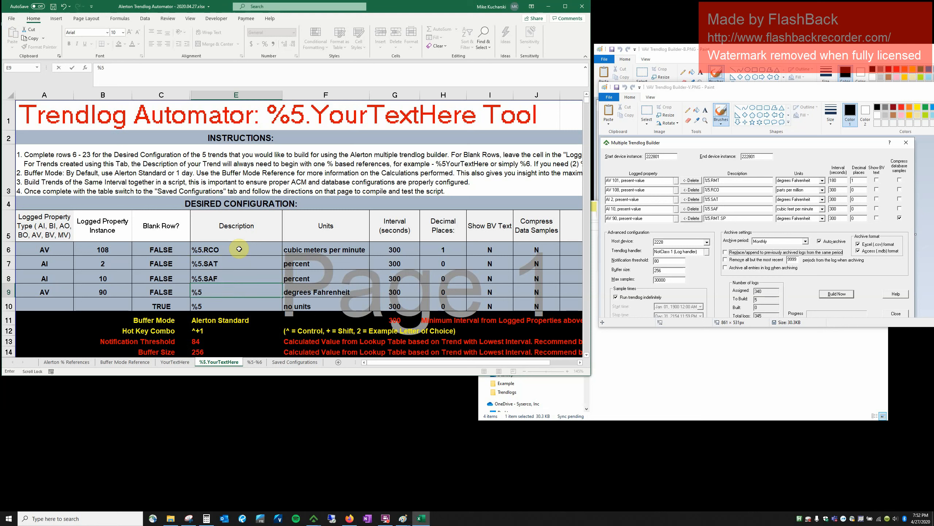
text(5.RCO)
text(MT.SP)
Finish E9 as %5.RMT.SP and set F8's units to cubic meters per minute.
key(Tab)
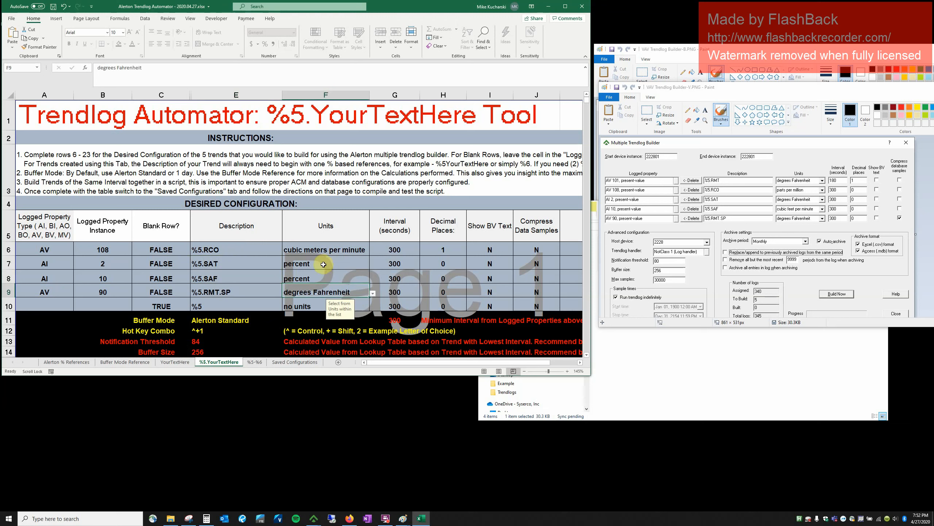
click(315, 279)
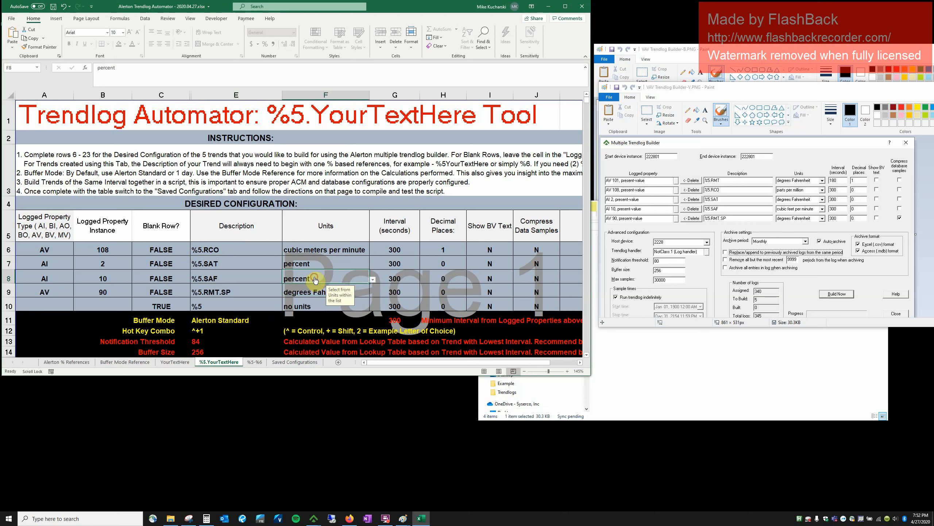
click(372, 279)
scroll(371, 292, up, 8)
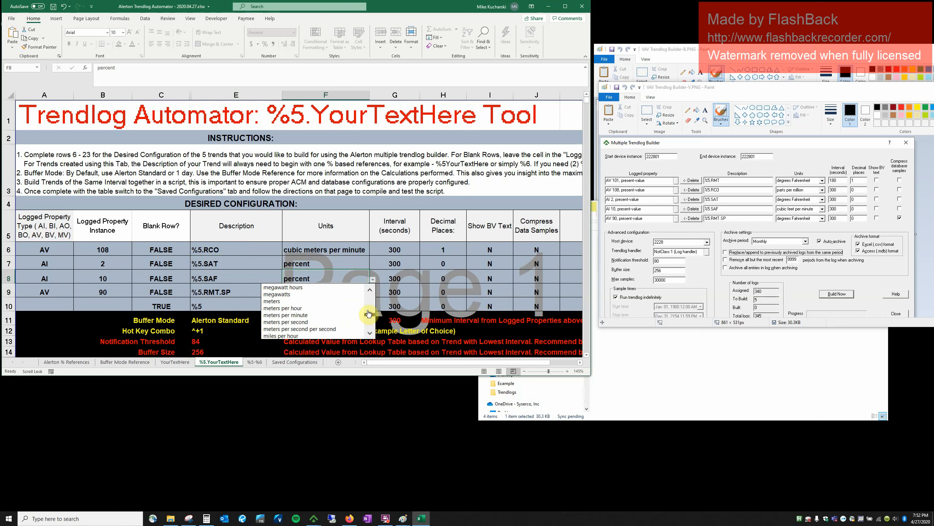
scroll(368, 309, up, 10)
drag(369, 309, 367, 303)
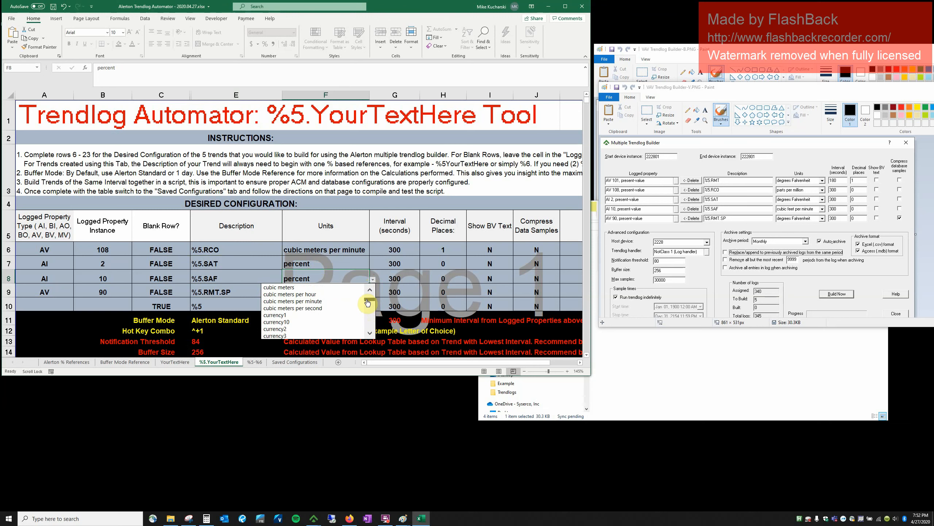
click(316, 301)
Copy degrees Fahrenheit from F9 into F7 and set F6's units to parts per million.
click(313, 267)
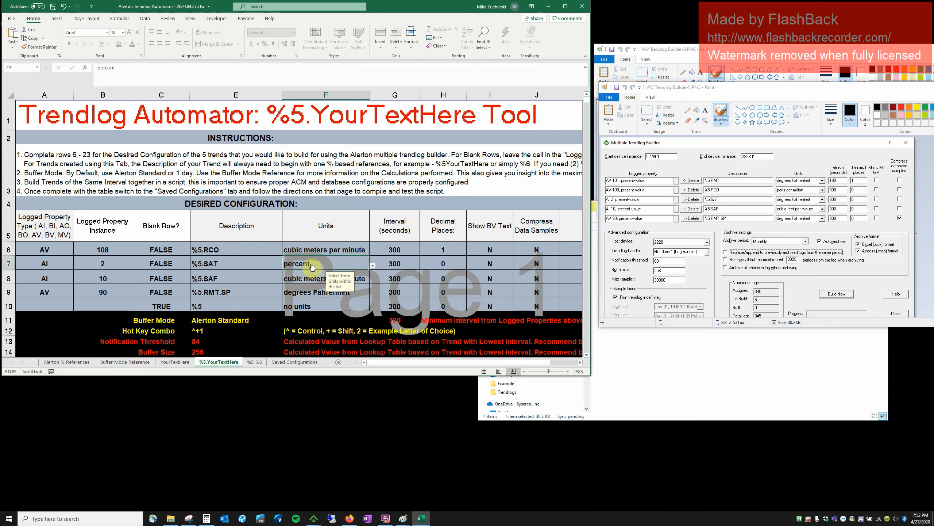
click(317, 292)
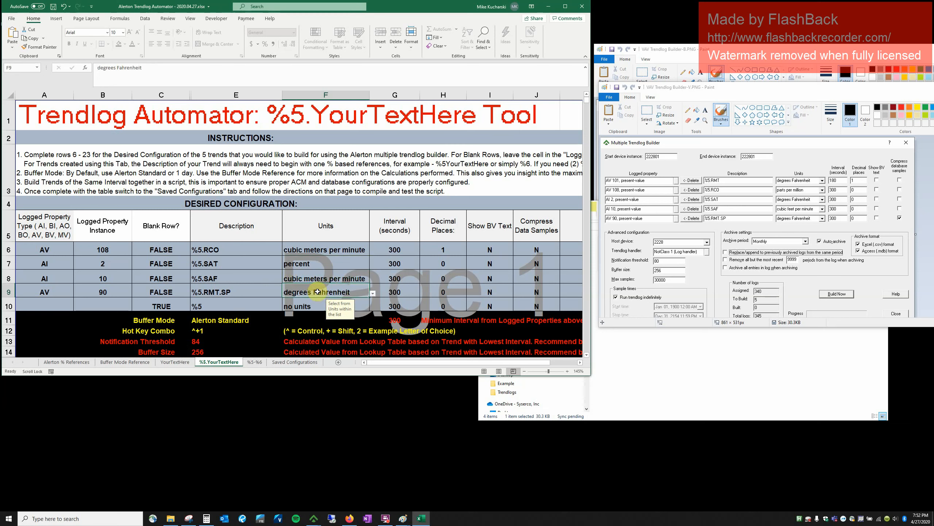
key(ctrl+c)
click(320, 262)
key(ctrl+v)
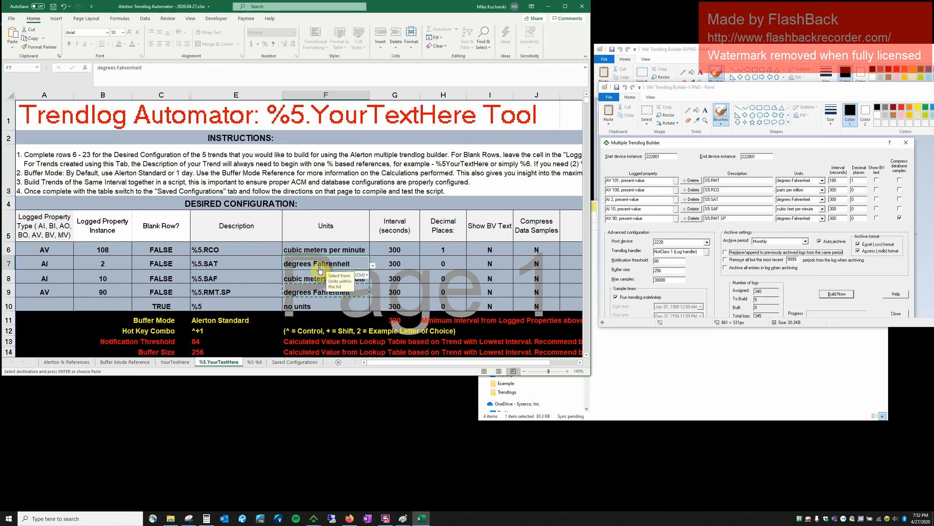
click(356, 254)
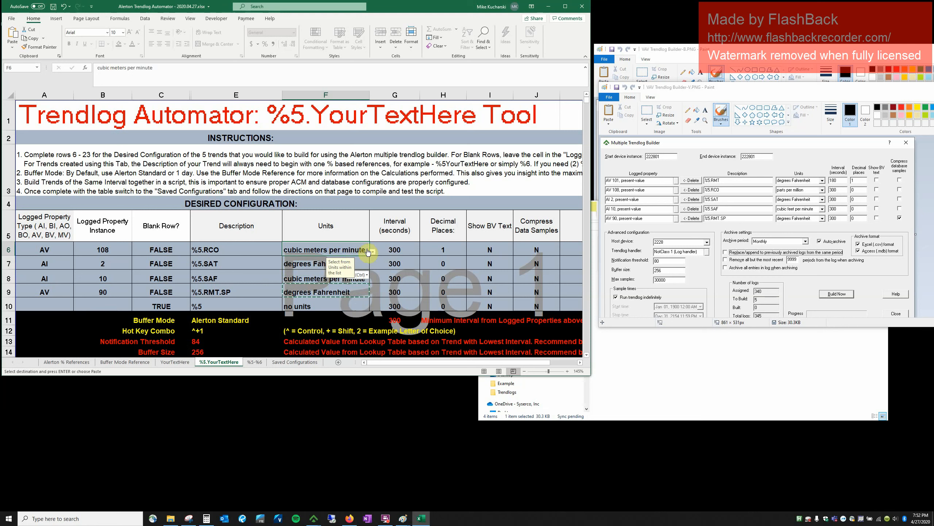
click(373, 252)
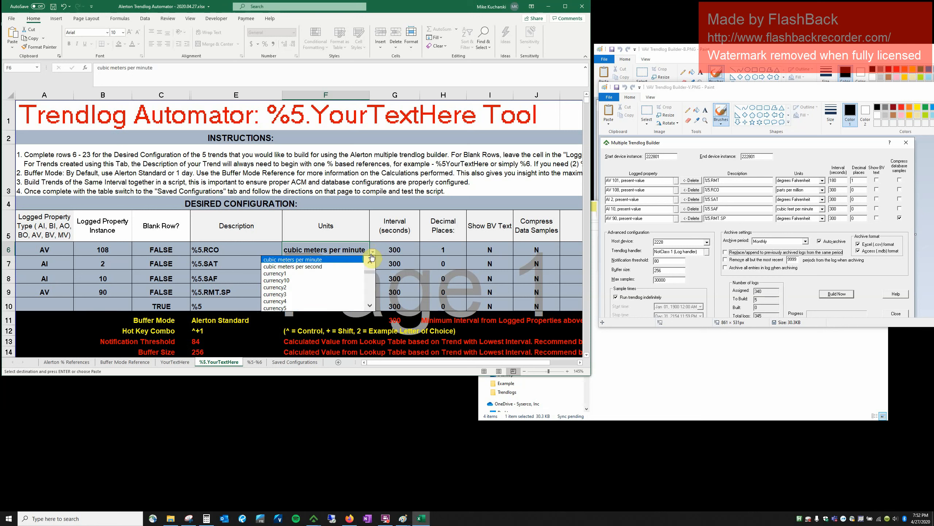
drag(370, 275, 369, 291)
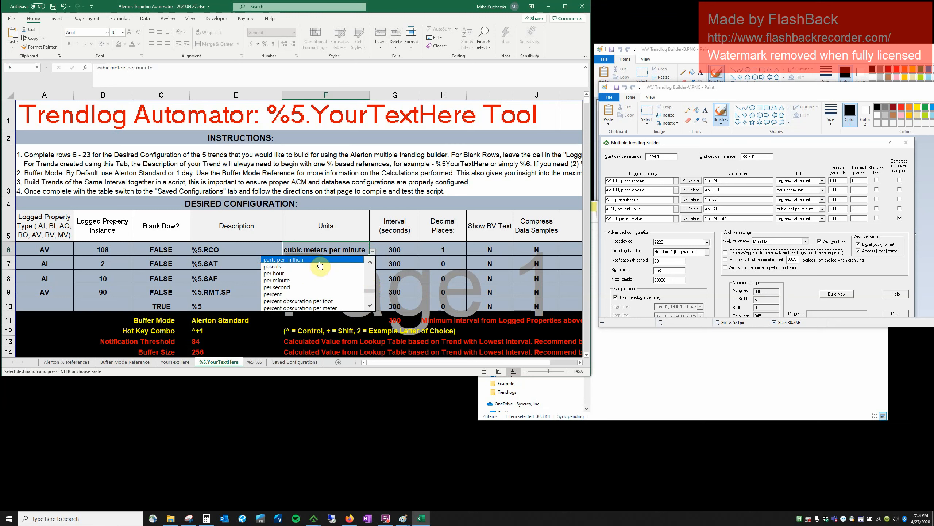
click(324, 259)
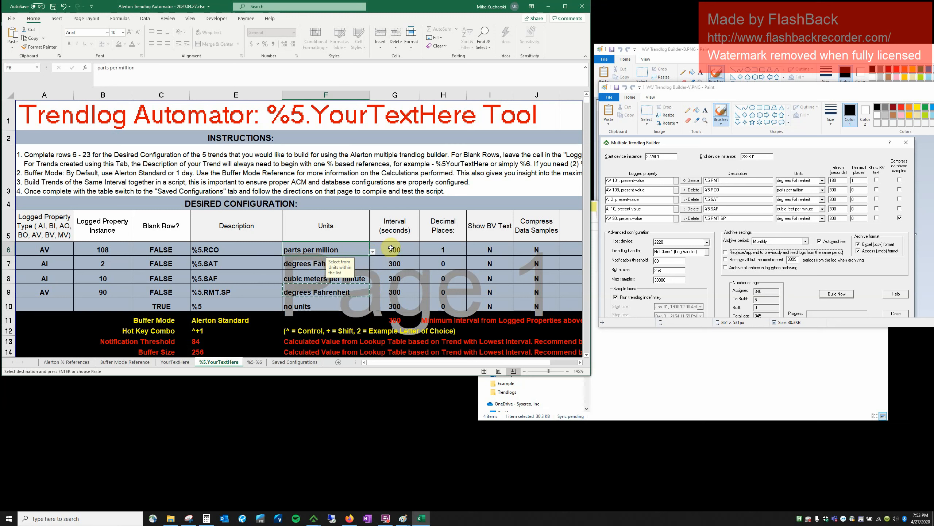
Set decimal places to 0 for the first trend (H6) and 1 for the fourth (H9).
click(456, 251)
text(0)
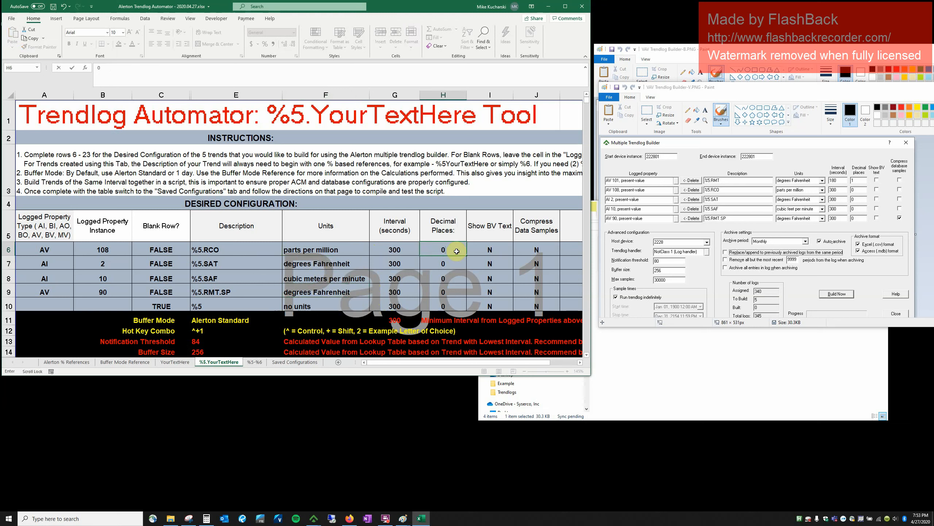
key(Tab)
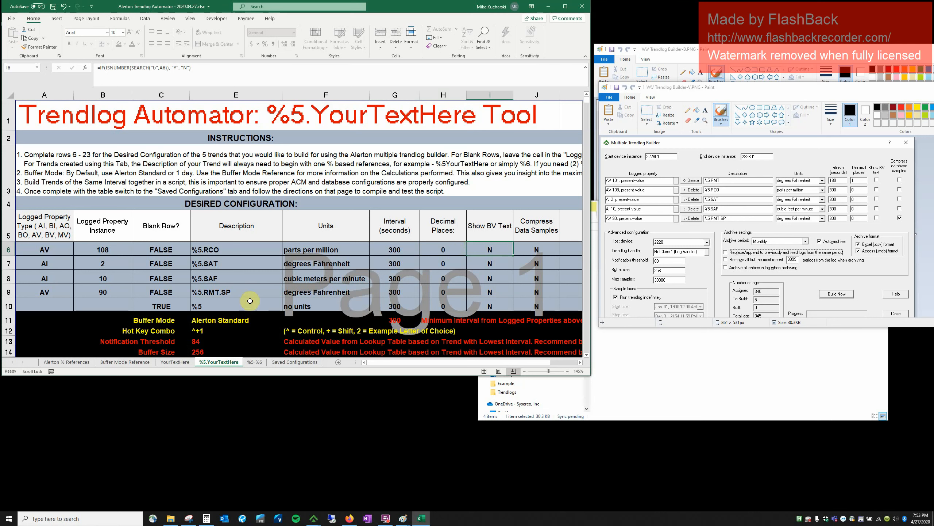
click(443, 294)
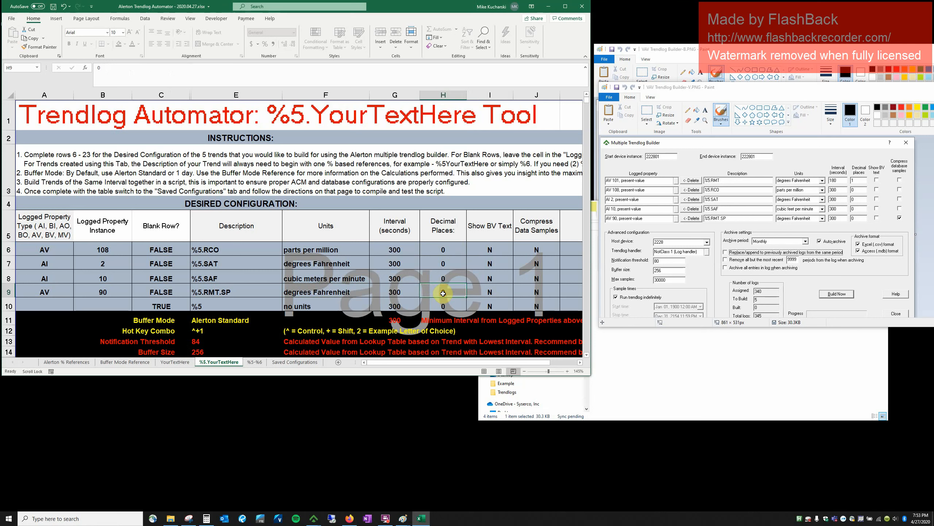
text(1)
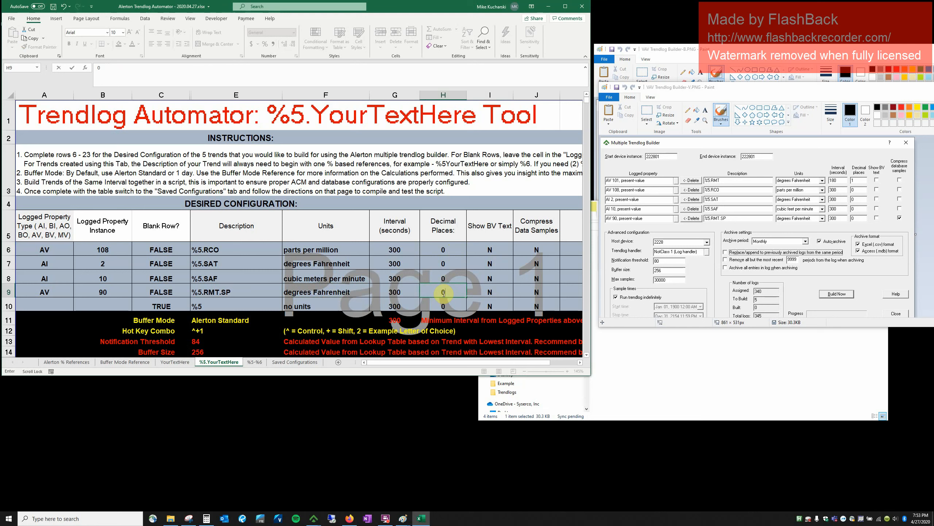
key(BackSpace)
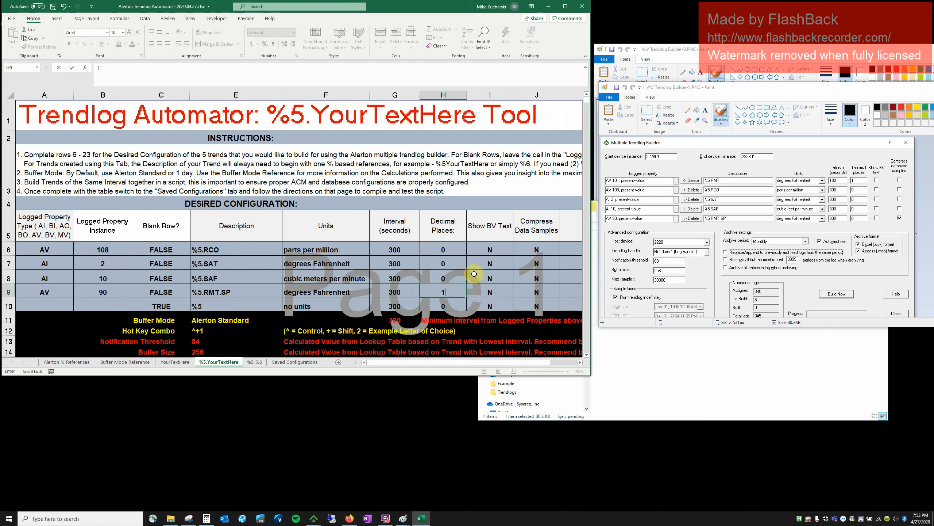
text(1)
key(Tab)
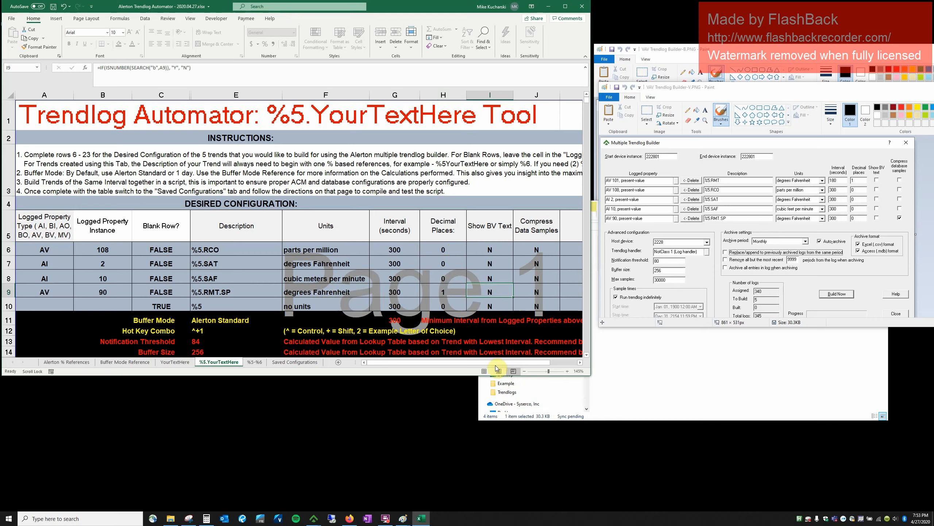
Change the Hot Key Combo in E12 from ^+1 to ^+2.
scroll(416, 323, down, 1)
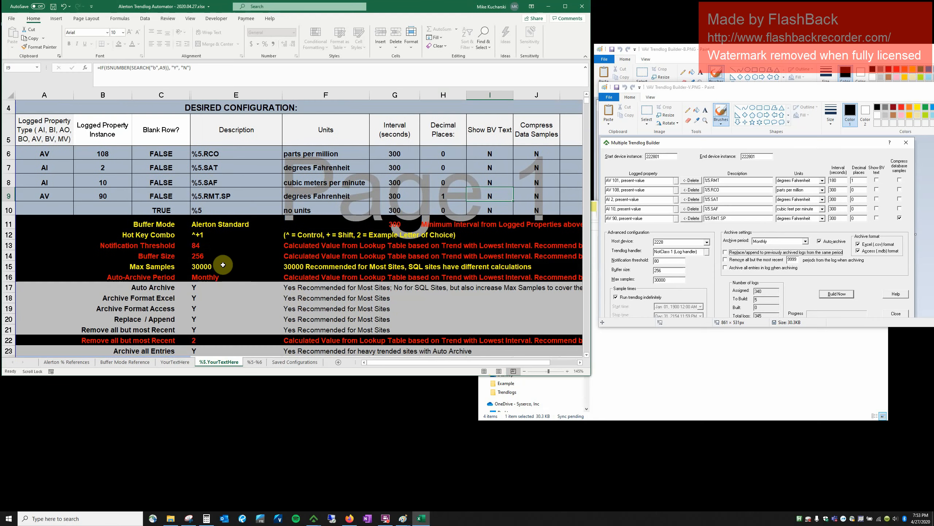
click(204, 234)
double_click(205, 234)
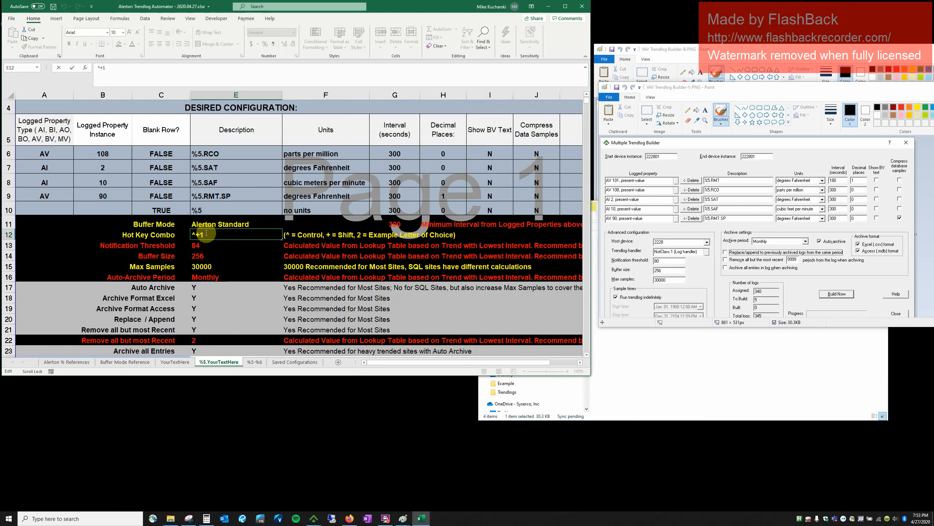
key(BackSpace)
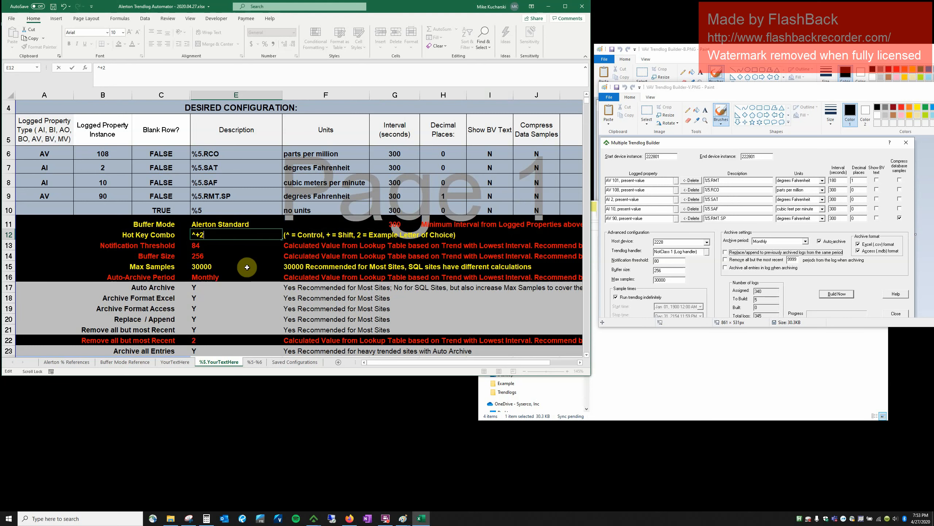
scroll(244, 264, up, 1)
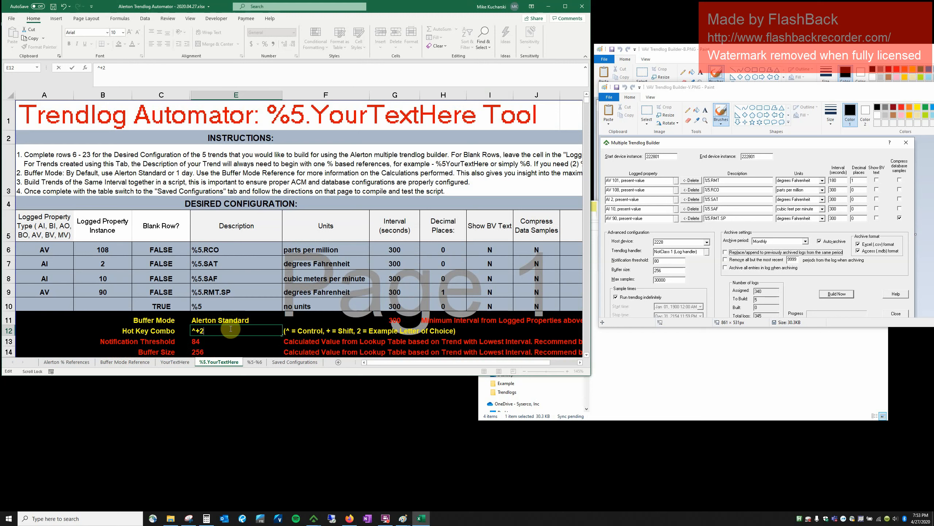
key(Tab)
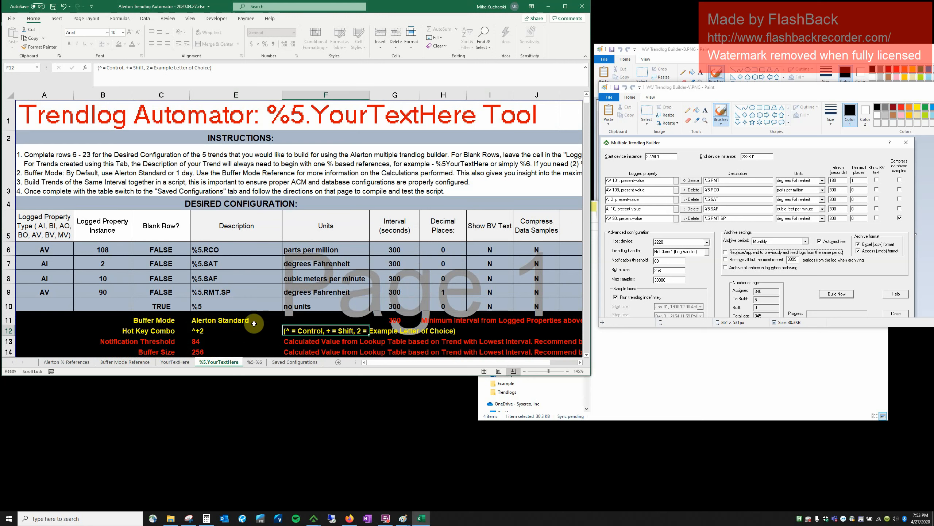
On Saved Configurations, paste column C's current script as values into column G.
click(284, 363)
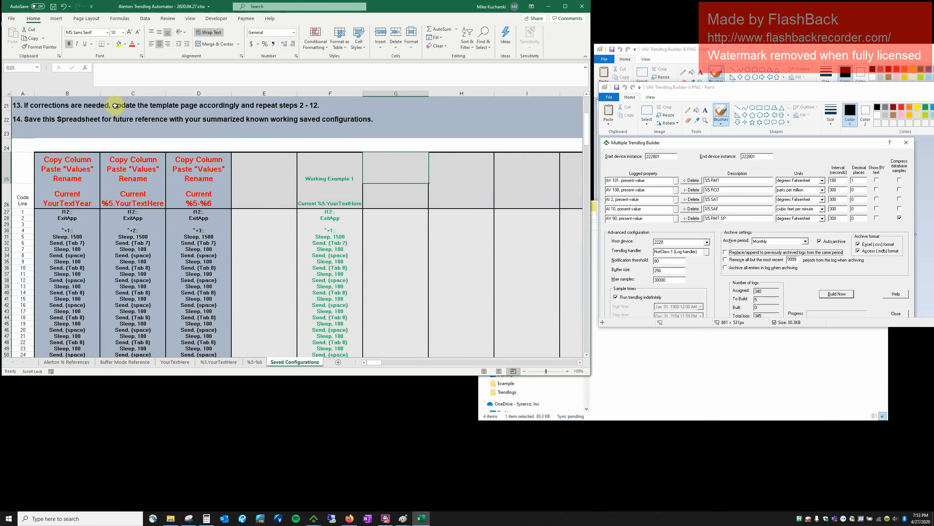
right_click(129, 93)
click(143, 110)
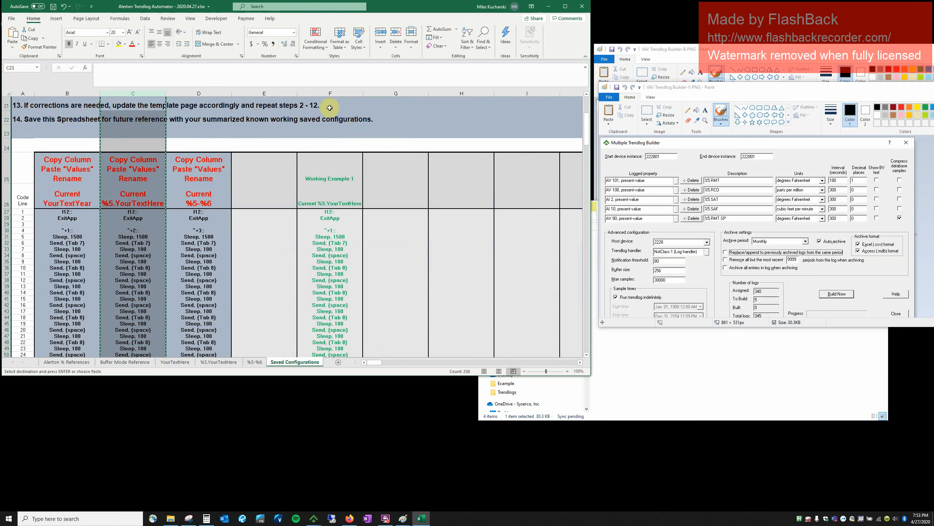
right_click(392, 93)
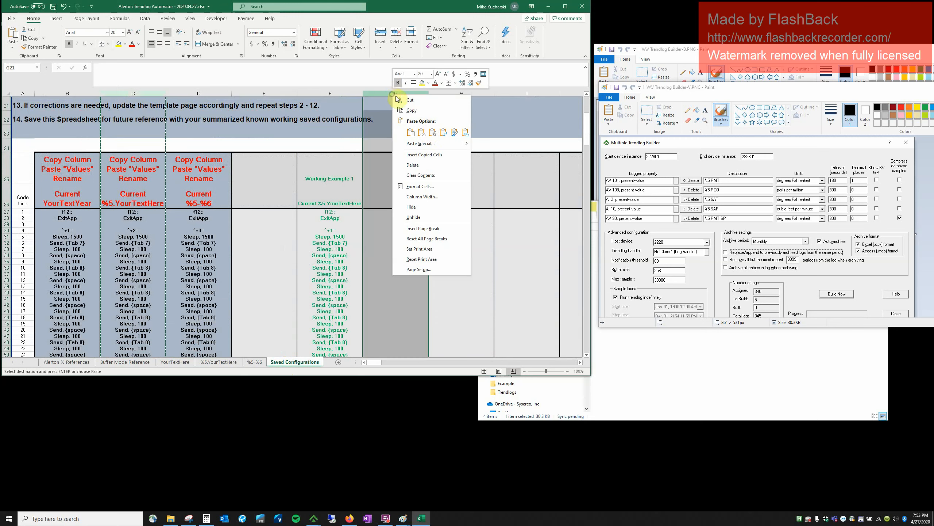
click(427, 133)
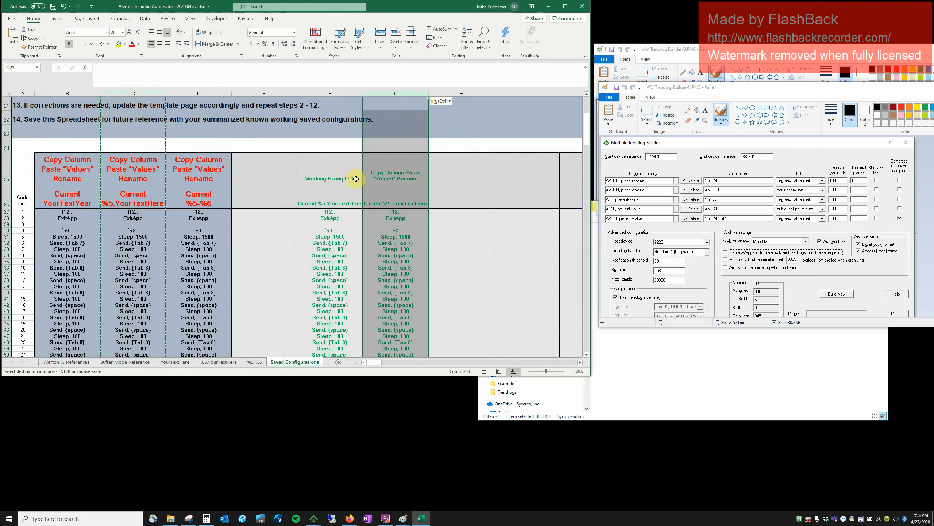
Label G25 'Testing Example 2' and copy the script lines G27:G283.
click(338, 179)
key(ctrl+c)
click(379, 172)
key(ctrl+v)
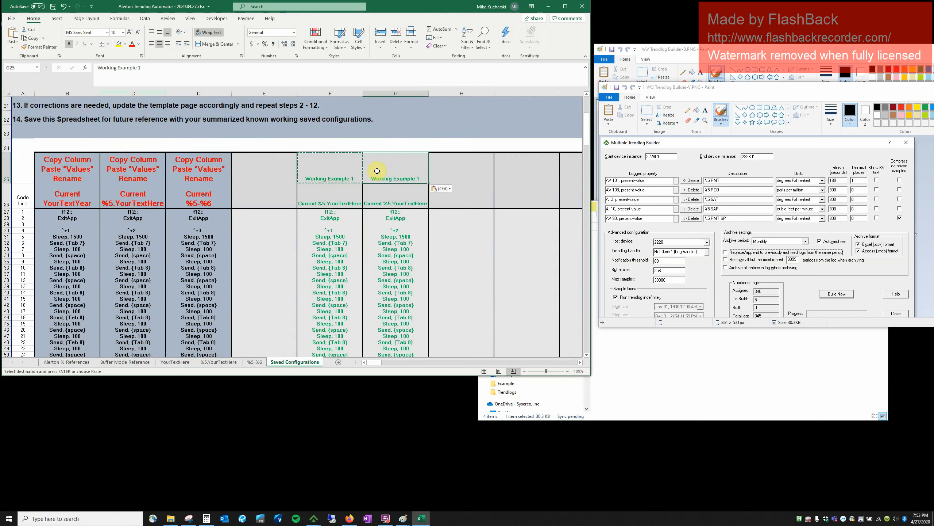
click(159, 67)
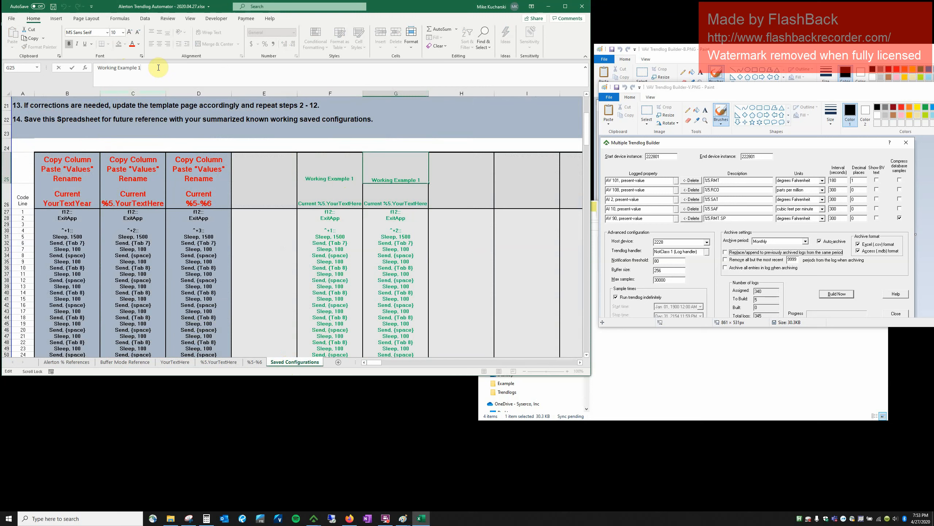
key(Left)
key(Left)
key(Left)
key(Left)
key(Left)
key(Left)
key(Left)
key(Left)
key(BackSpace)
key(BackSpace)
key(BackSpace)
key(BackSpace)
key(BackSpace)
key(BackSpace)
key(BackSpace)
text(Testing)
key(Tab)
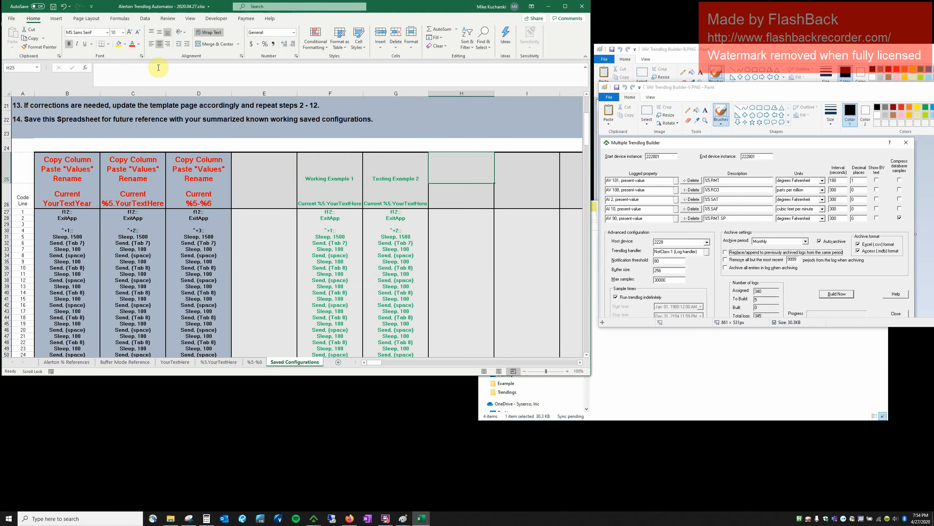
drag(396, 212, 396, 218)
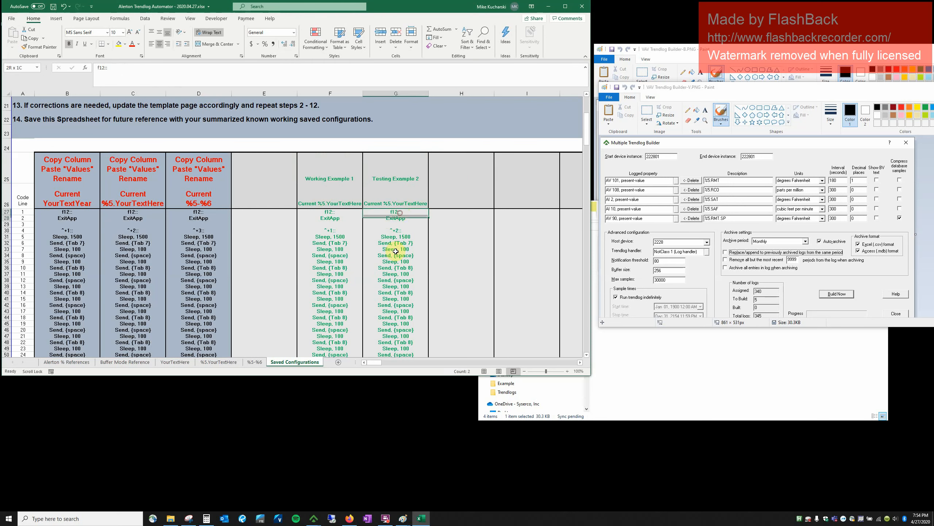
drag(395, 251, 394, 119)
key(ctrl+c)
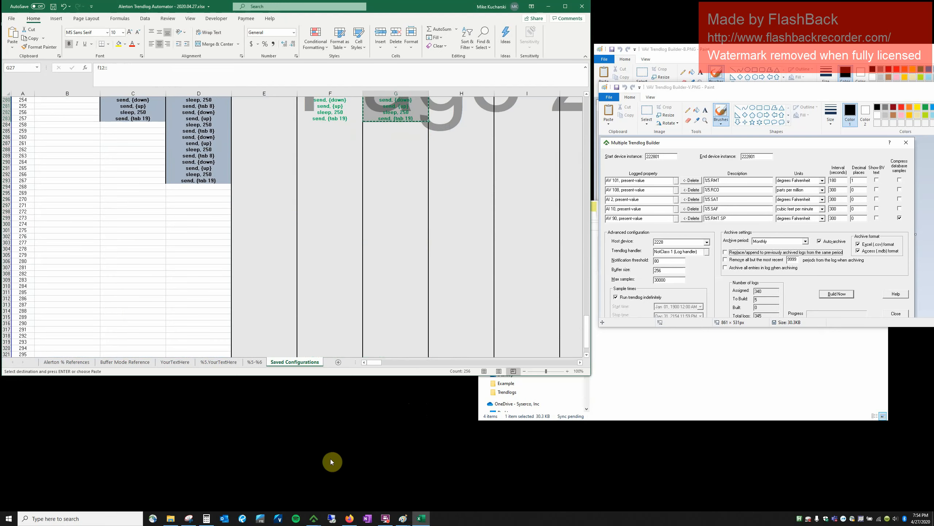
Launch Notepad and paste the copied script into it.
click(100, 518)
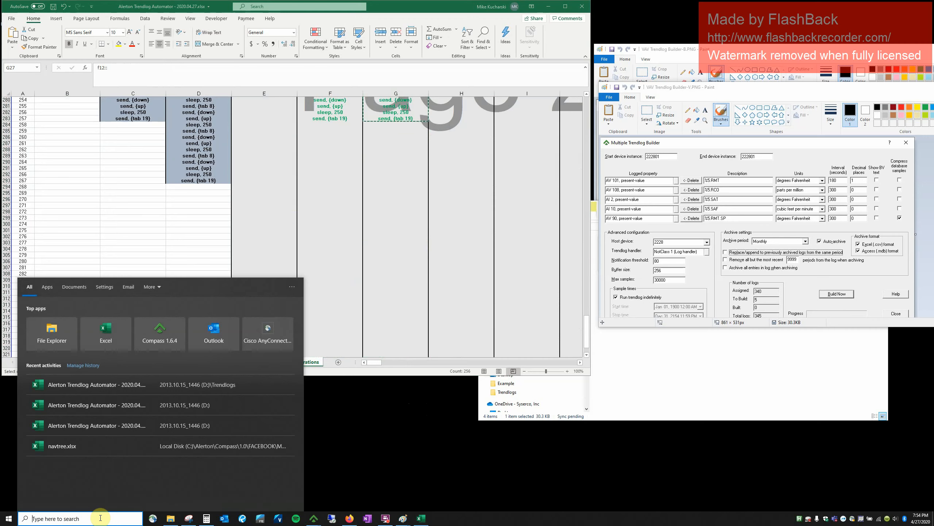
text(notepad)
key(Return)
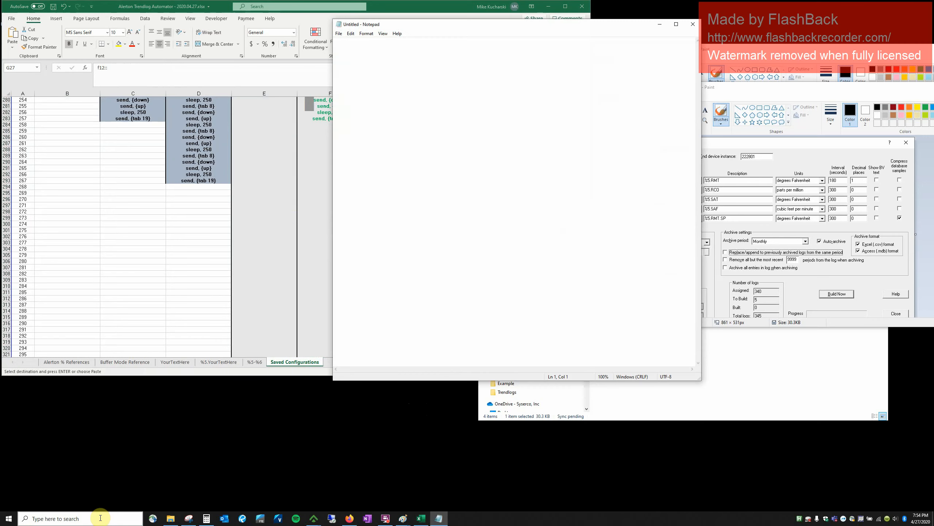
key(ctrl+v)
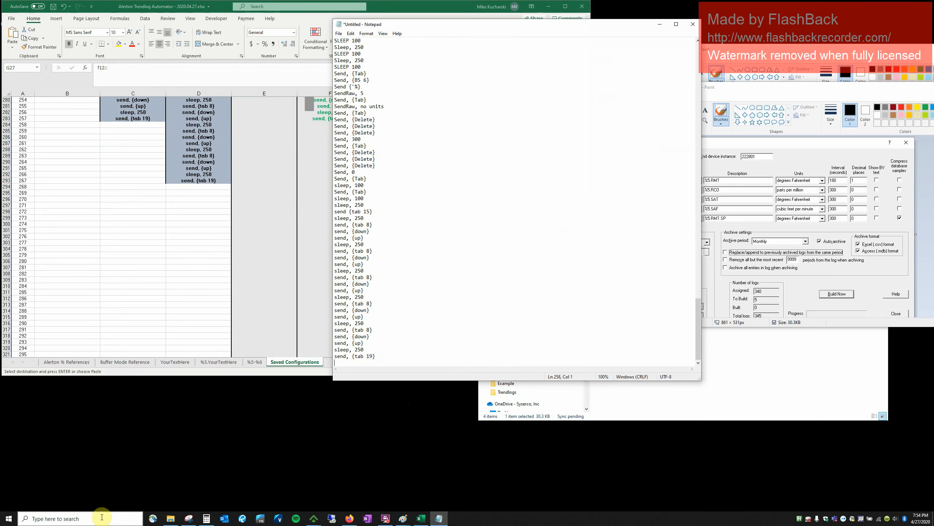
Save the script as example2.ahk in Desktop\Example using the All Files type.
click(344, 33)
click(355, 73)
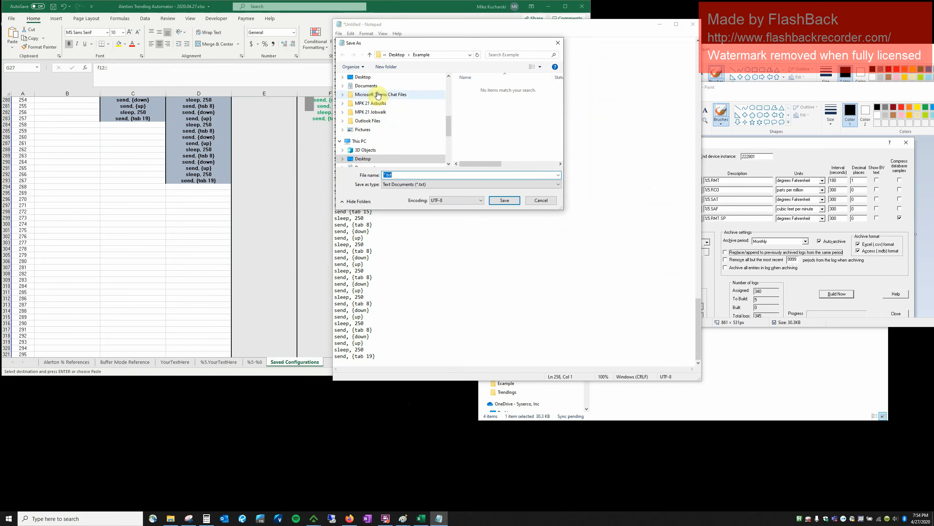
click(379, 78)
double_click(473, 99)
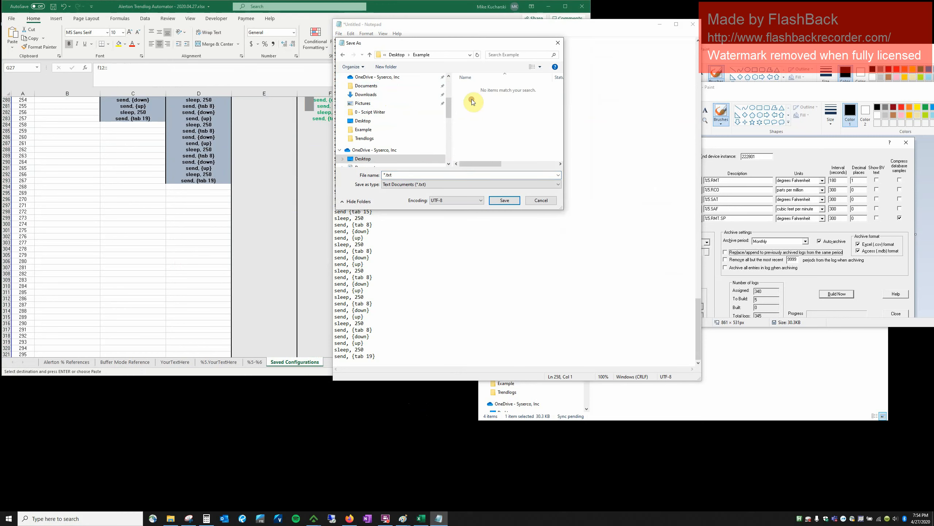
click(423, 184)
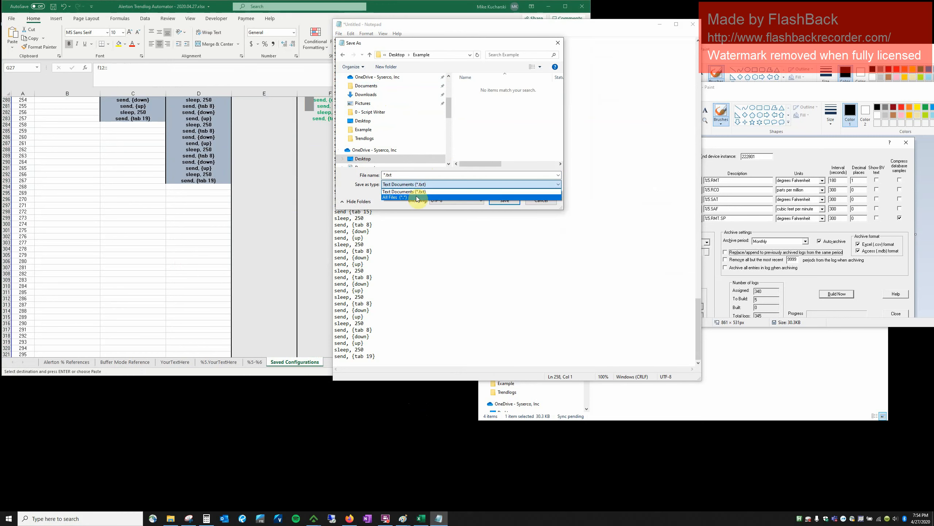
click(417, 198)
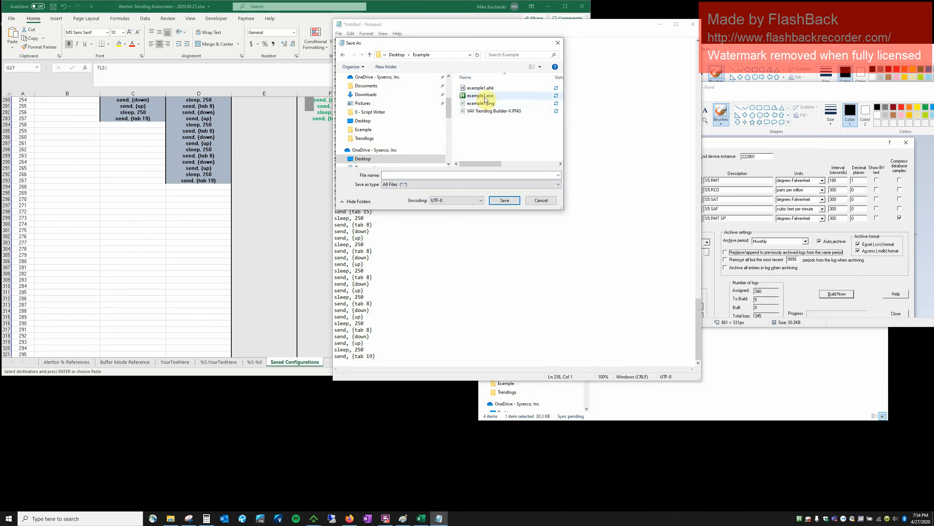
click(478, 88)
click(401, 174)
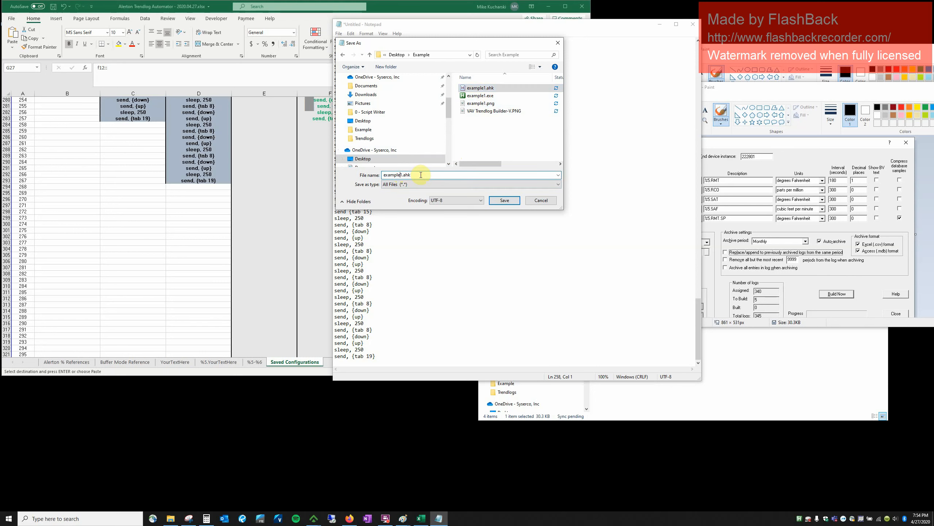
key(Delete)
text(2)
key(Return)
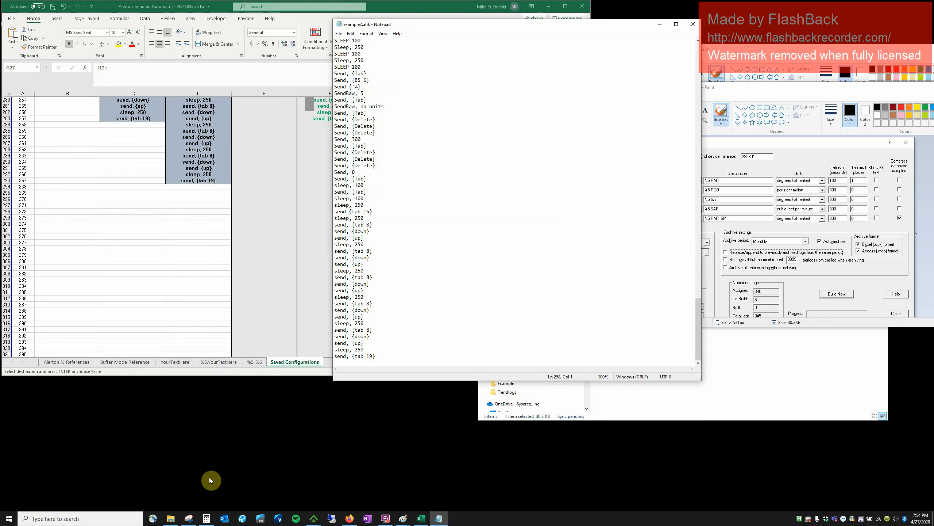
Compile example2.ahk into an executable from the Example folder.
click(171, 518)
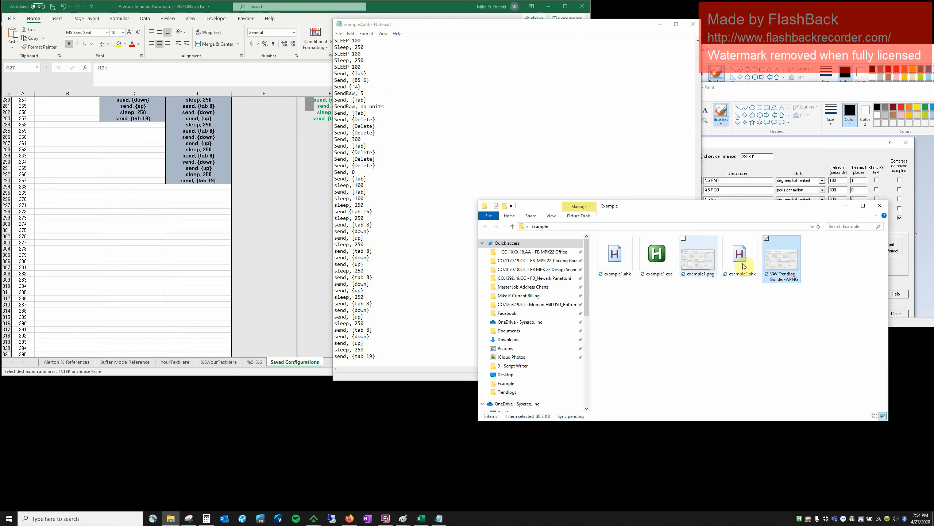
double_click(752, 264)
right_click(753, 264)
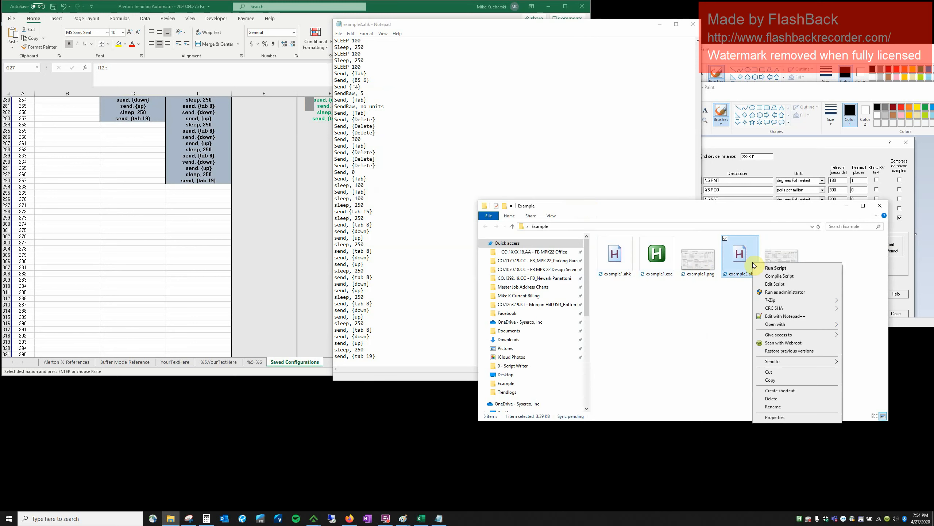
click(770, 277)
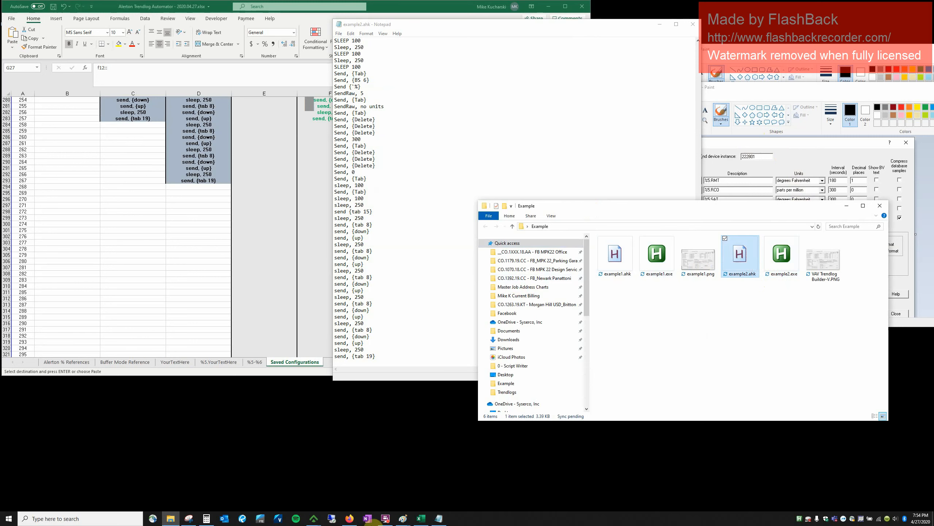
Bring the Compass Trendlogs window forward and open its Add trendlog choices.
mouse_move(317, 520)
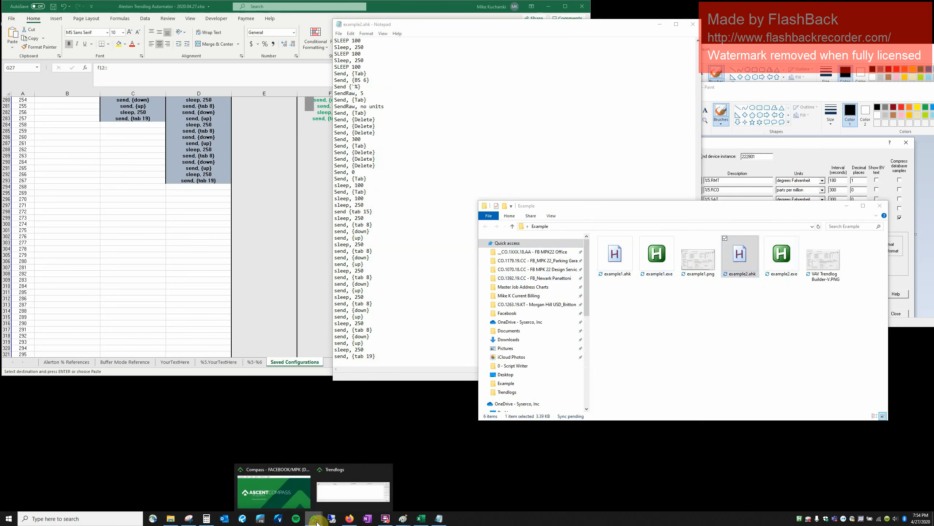
click(340, 492)
click(568, 68)
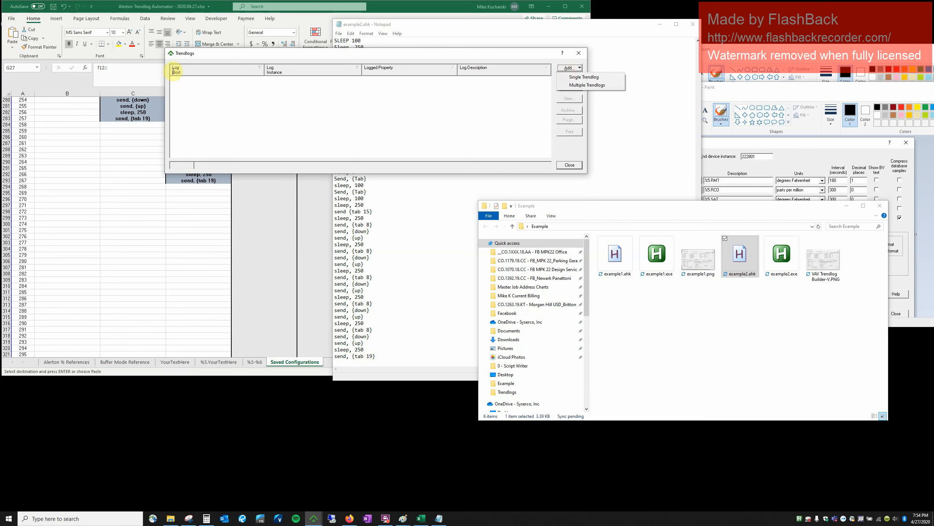
Bring up the Multiple Trendlog Builder, keeping start and end device instance at 220101.
click(229, 57)
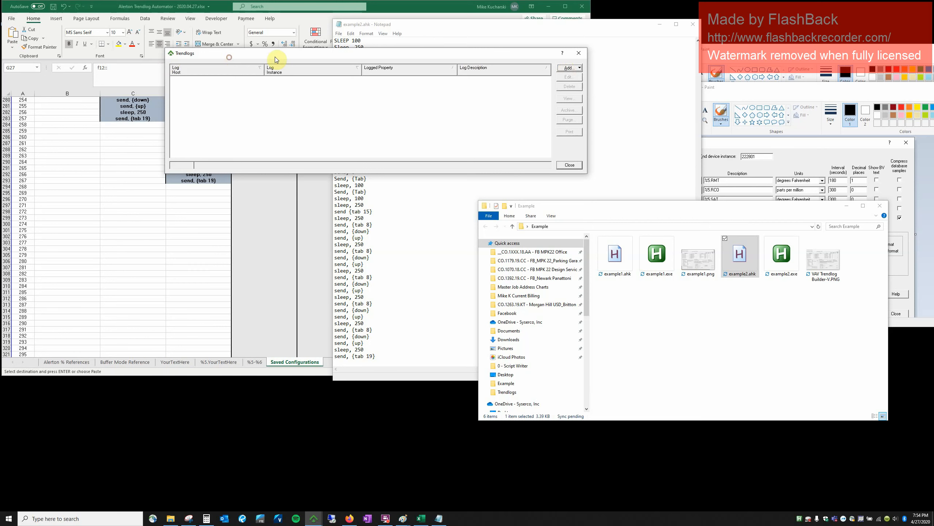
click(563, 69)
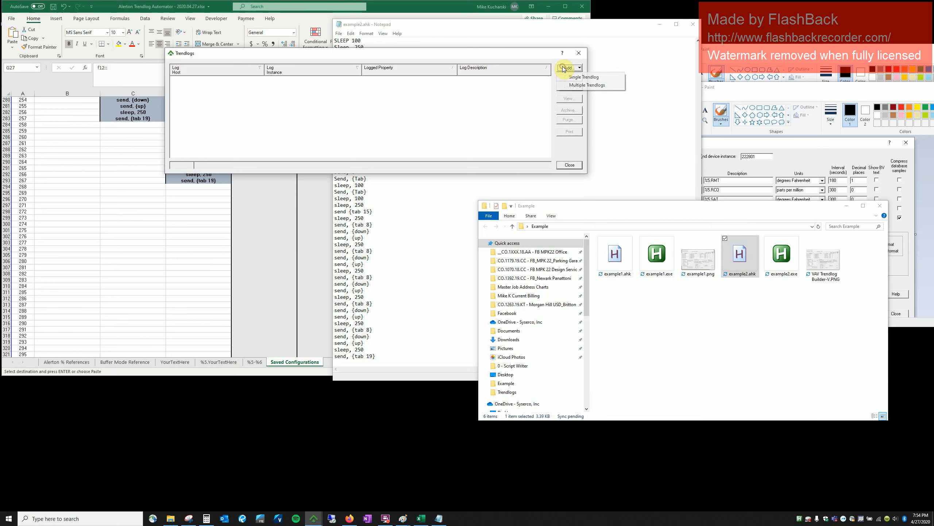
click(580, 86)
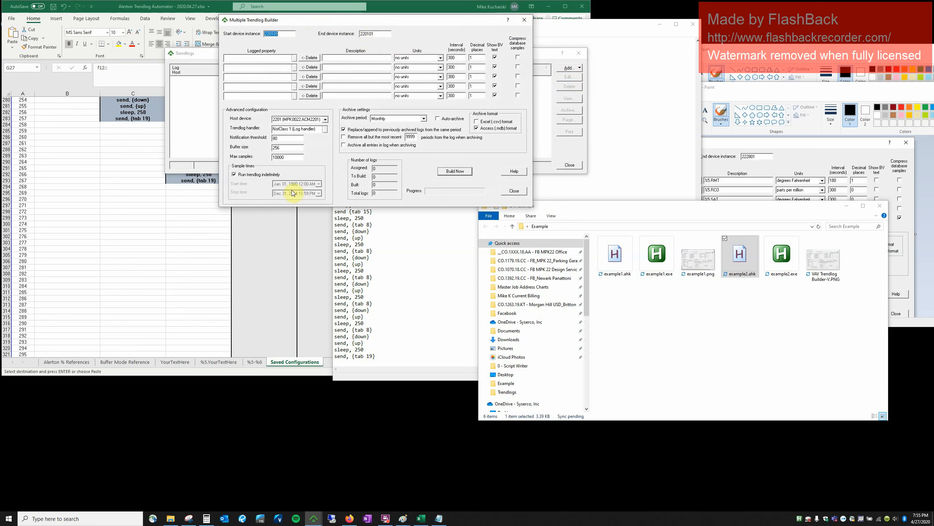
click(378, 33)
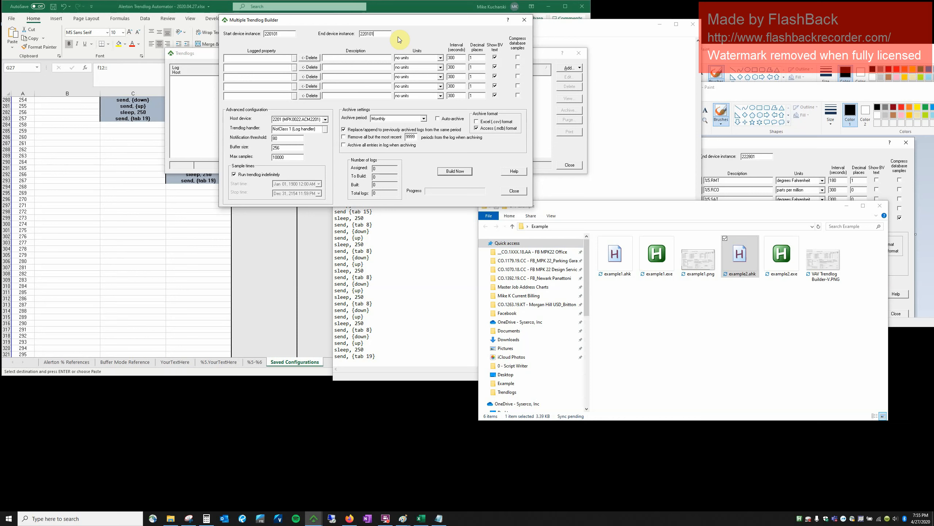
click(790, 272)
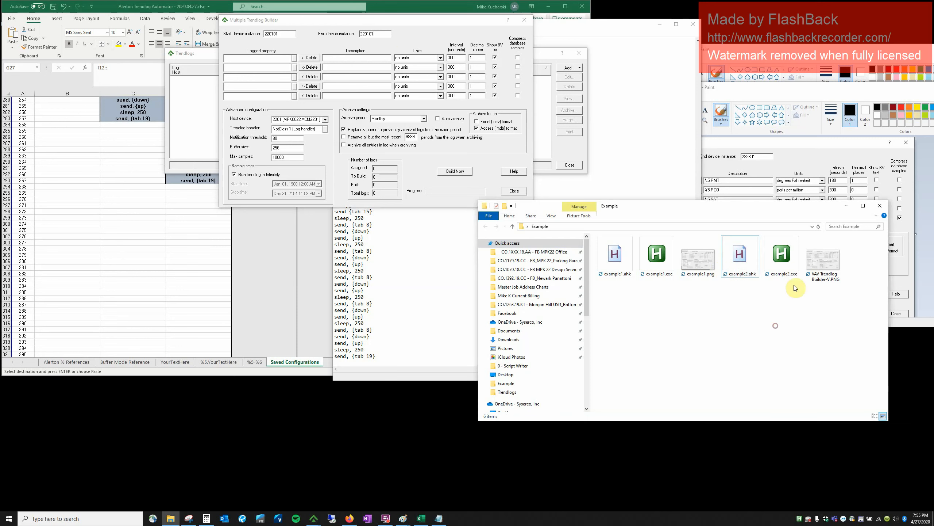
Launch example2.exe and fire its F12 hotkey to build four trendlogs, acknowledging 'Trendlog build complete!'.
double_click(792, 271)
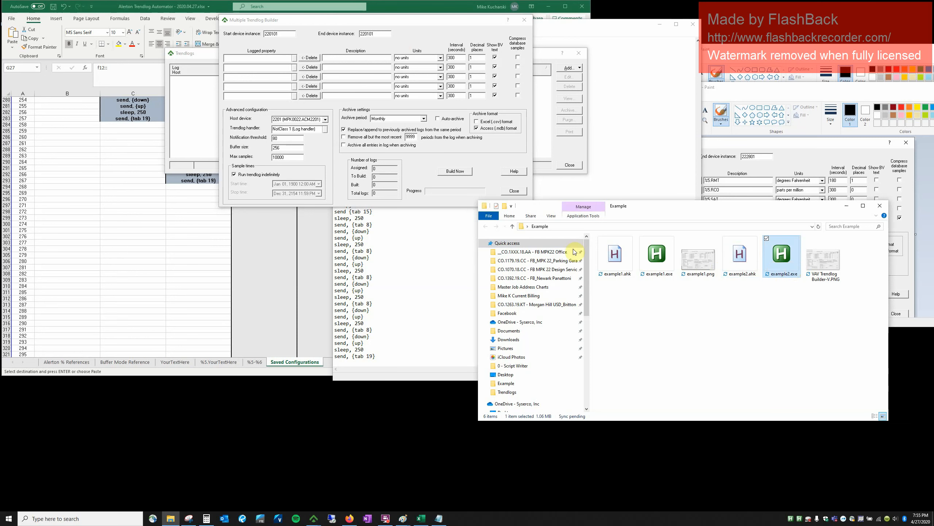
click(384, 34)
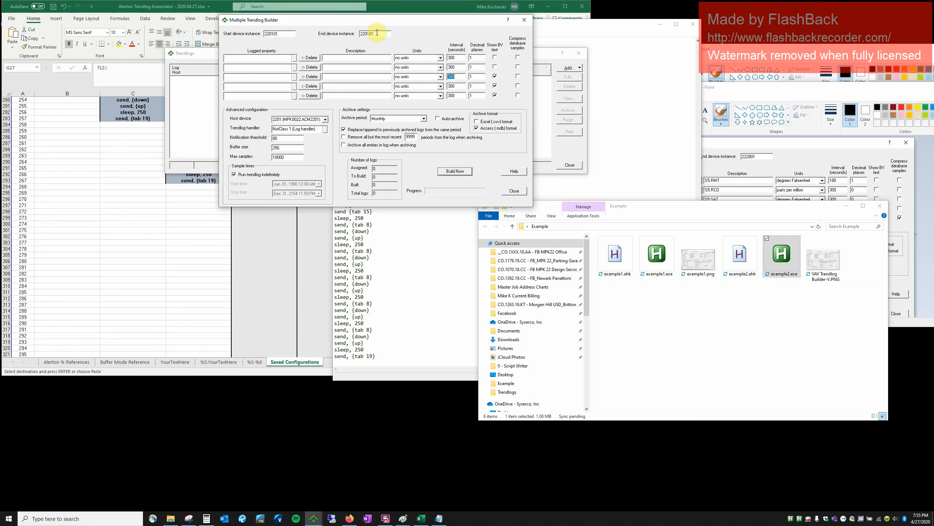
key(F12)
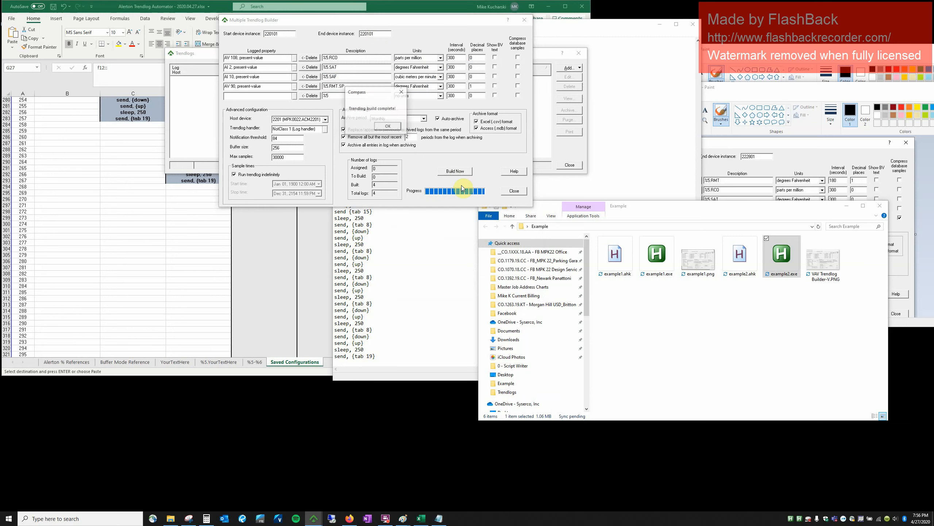
click(388, 126)
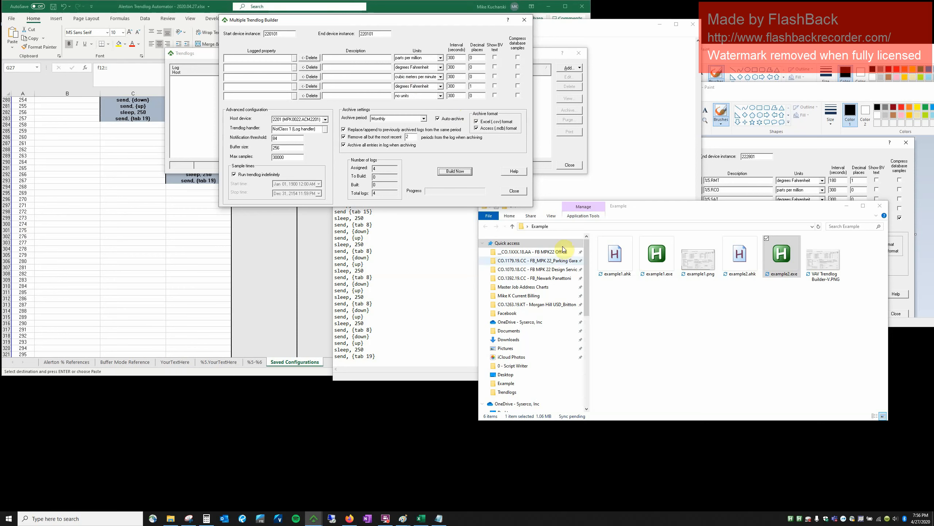
Close the builder and inspect the RCO and RMT.SP trendlog settings without changes.
click(515, 191)
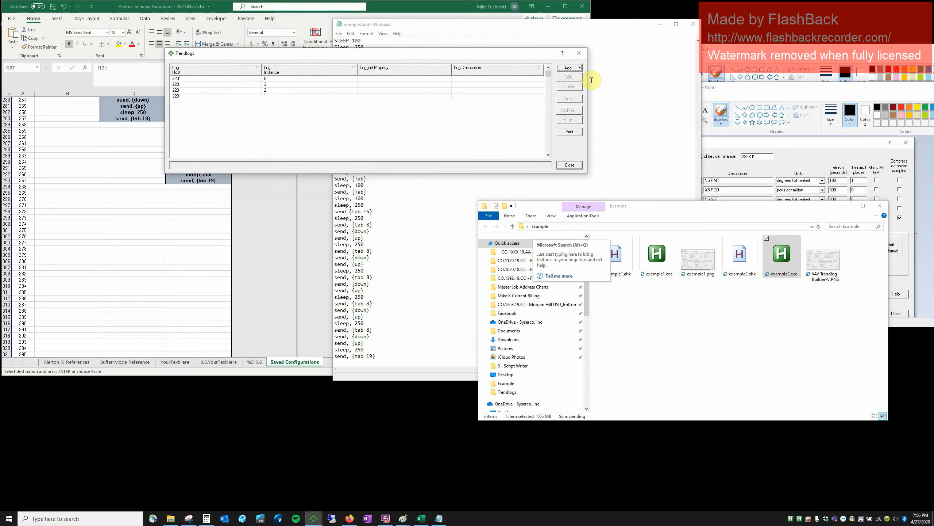
click(494, 79)
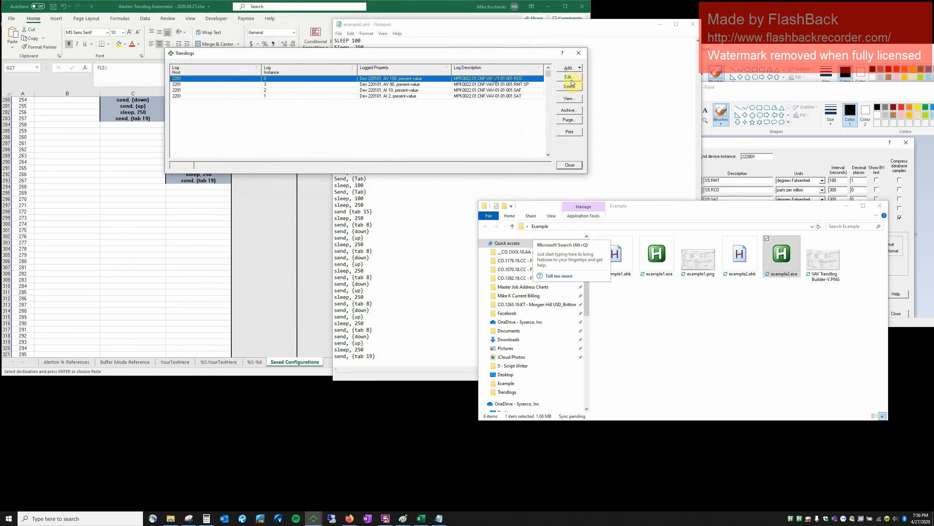
click(572, 78)
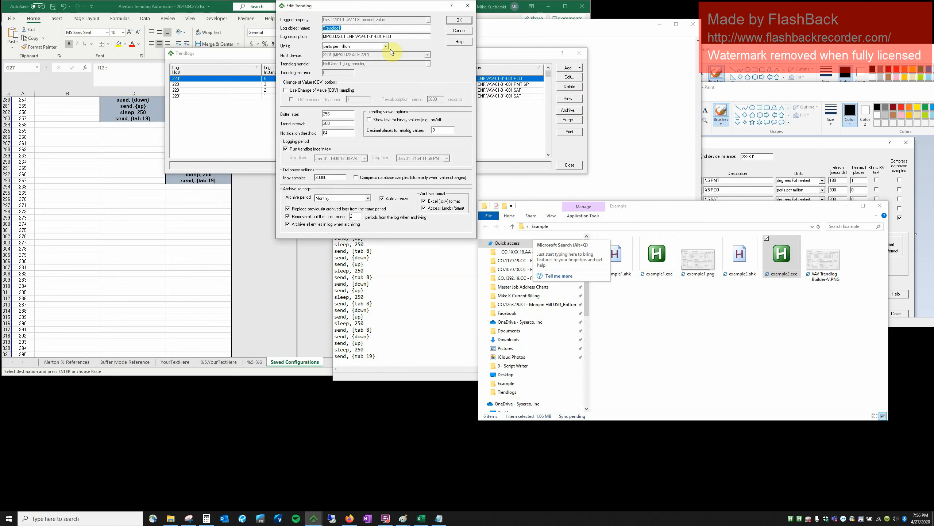
click(459, 33)
click(520, 84)
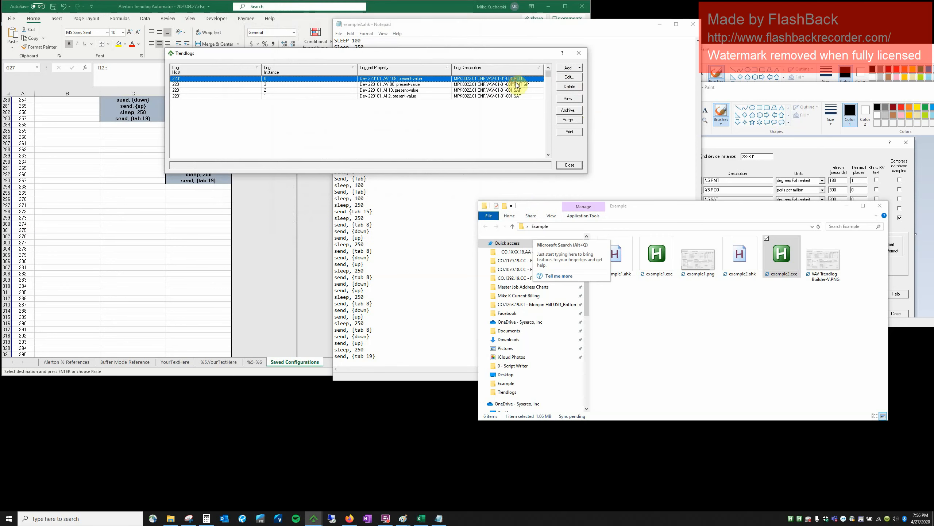
click(569, 78)
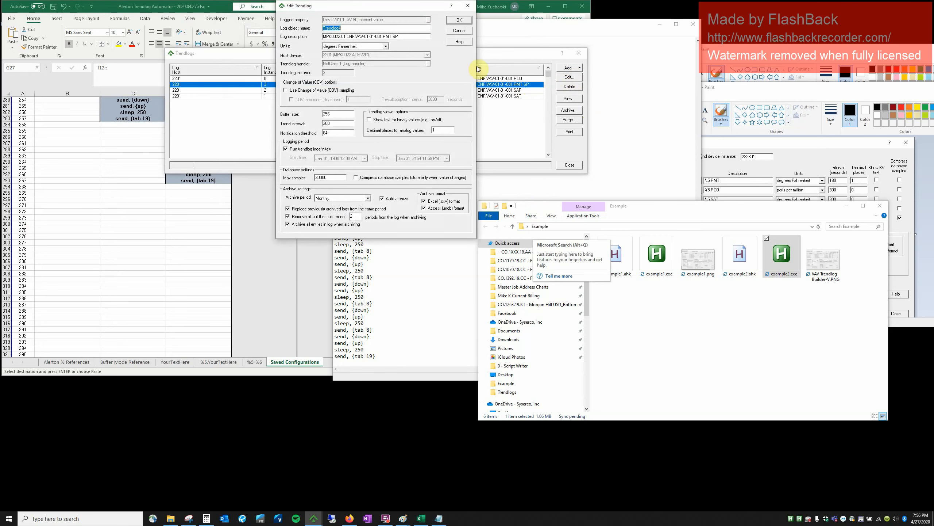
click(459, 31)
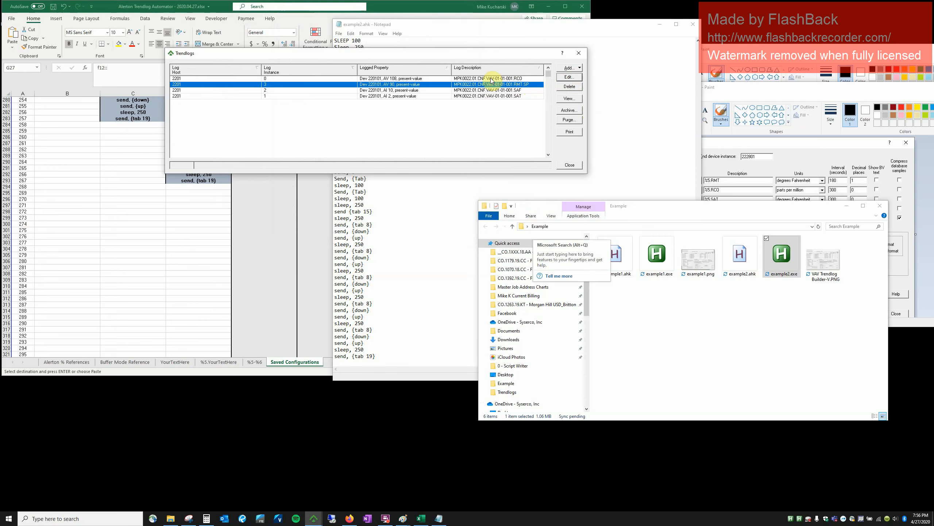
Inspect the SAF and SAT trendlog settings, cancelling each without changes.
click(511, 91)
click(569, 78)
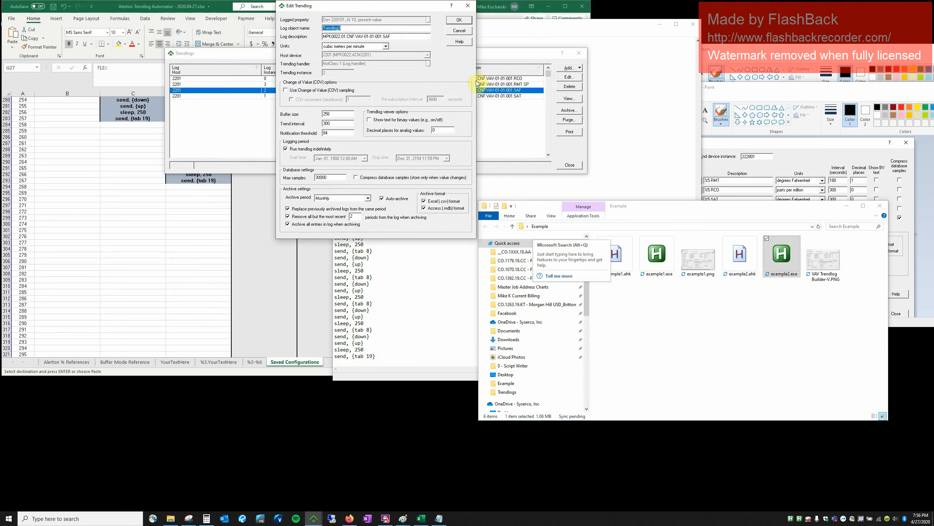
click(460, 32)
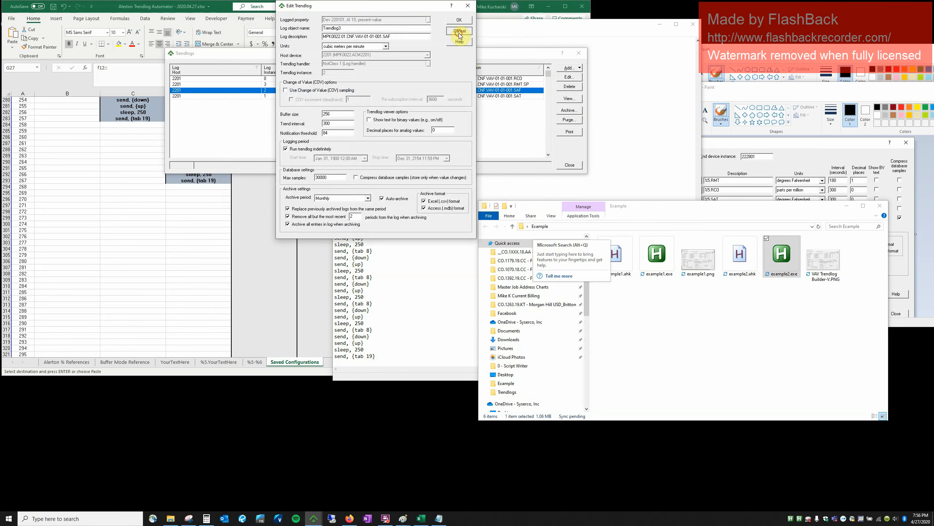
click(497, 95)
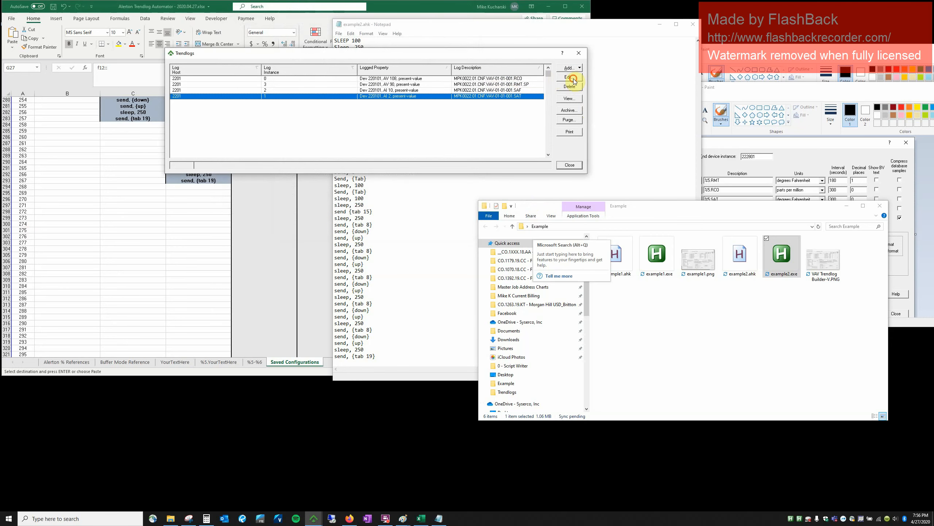
click(567, 77)
click(469, 31)
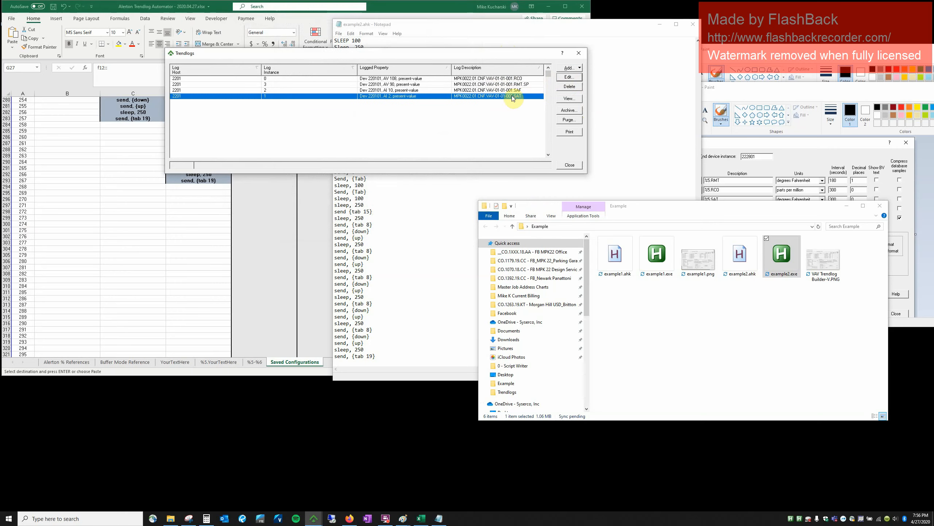
Select all four device 220101 trendlogs and delete them, confirming Yes.
click(507, 78)
shift+click(511, 96)
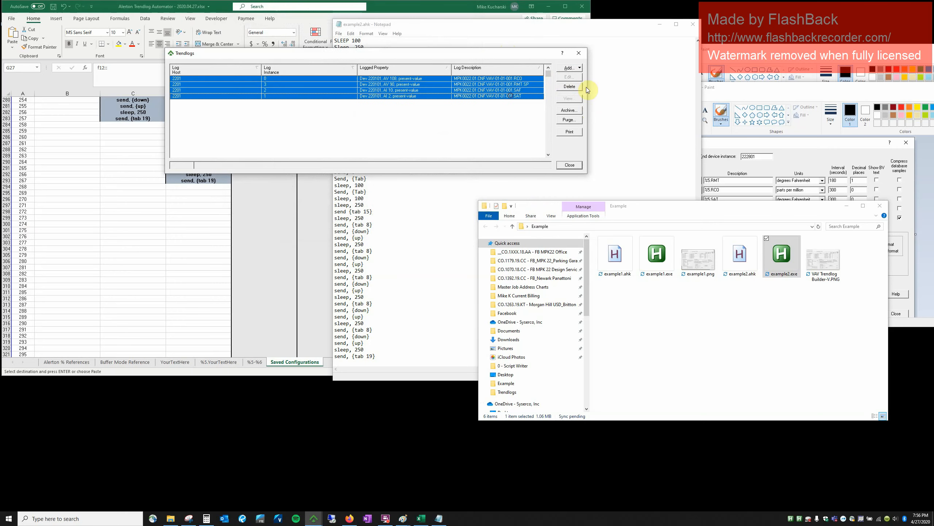
click(570, 86)
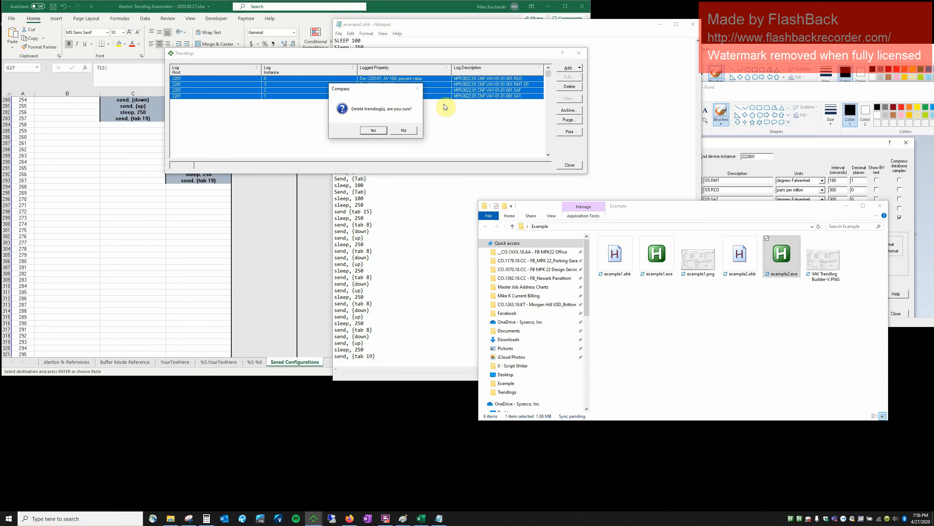
click(378, 130)
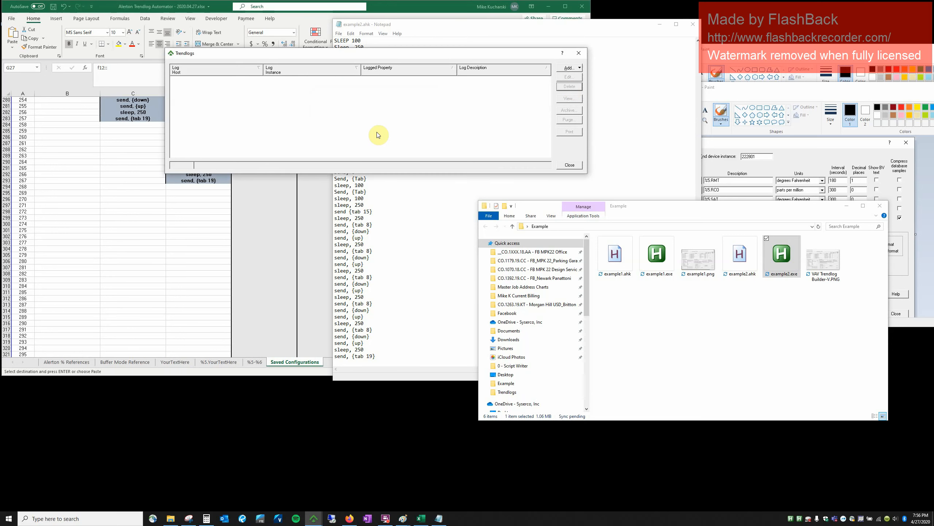
click(573, 68)
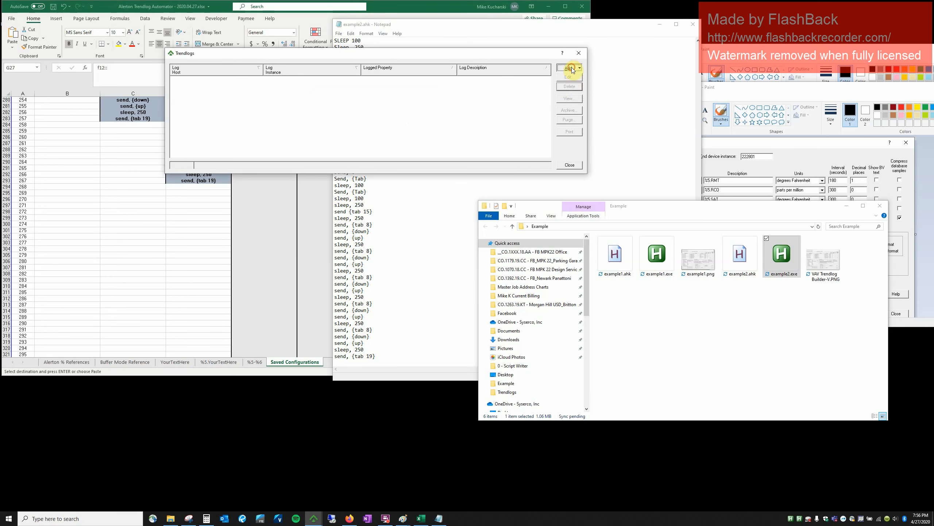
Launch the Multiple Trendlog Builder and change End device instance to 220118.
click(573, 86)
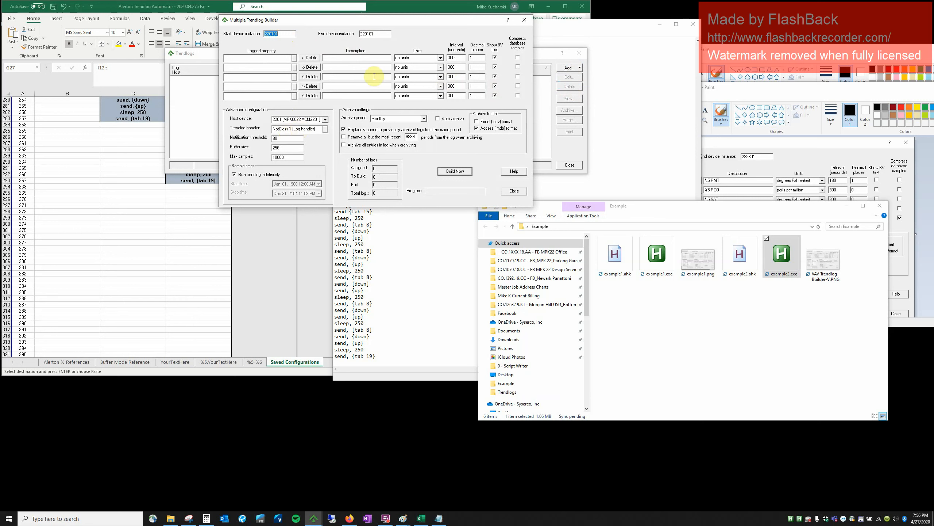
click(381, 35)
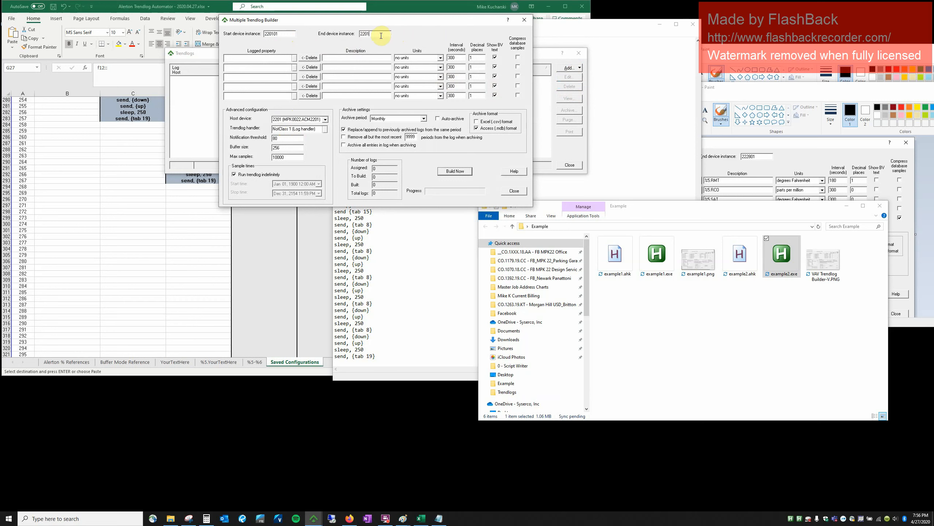
text(18)
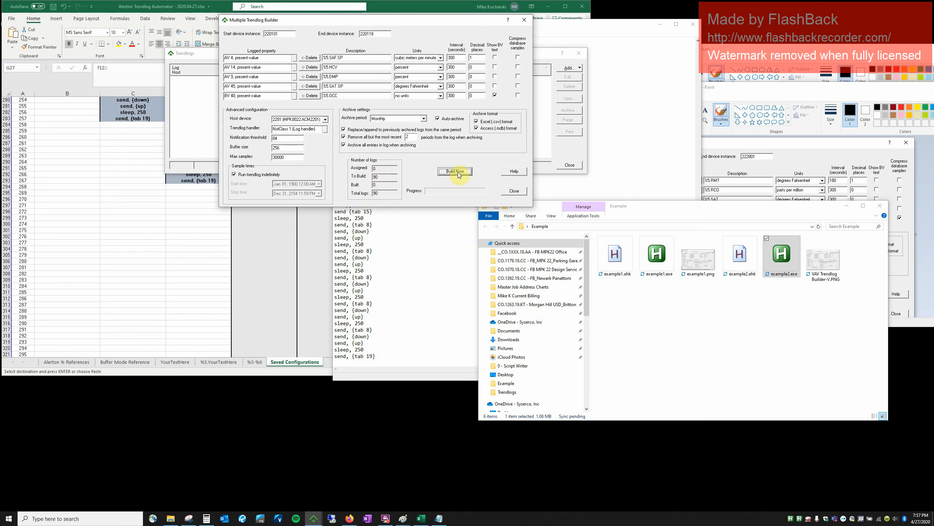
Refocus the End device instance field so the example2 hotkey refills the RCO, SAT, SAF, RMT.SP rows.
click(382, 33)
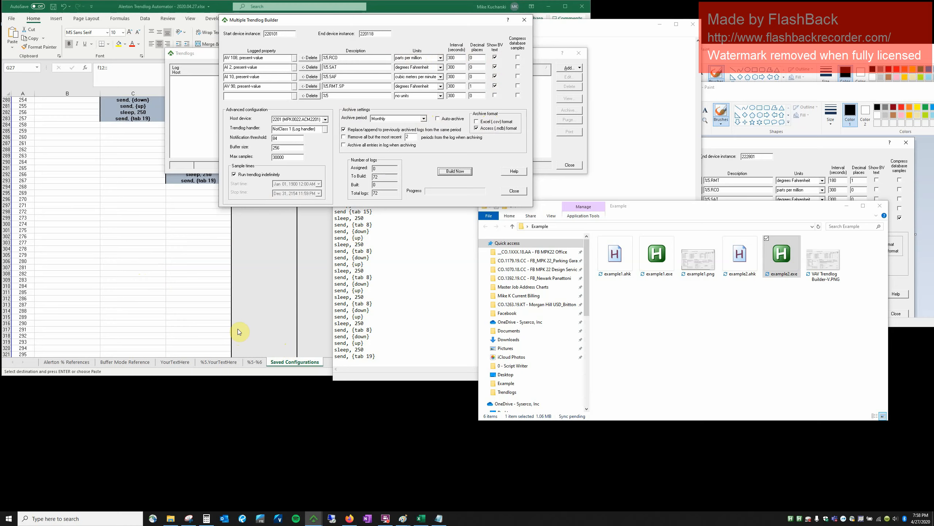
Switch to the %5.YourTextHere sheet and test the Ctrl+Shift+2 script in the builder.
click(221, 362)
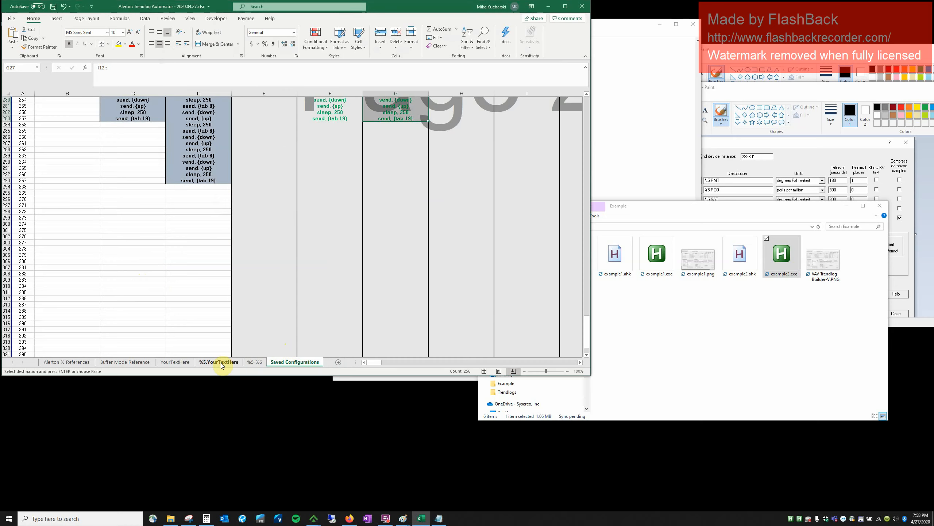
click(221, 362)
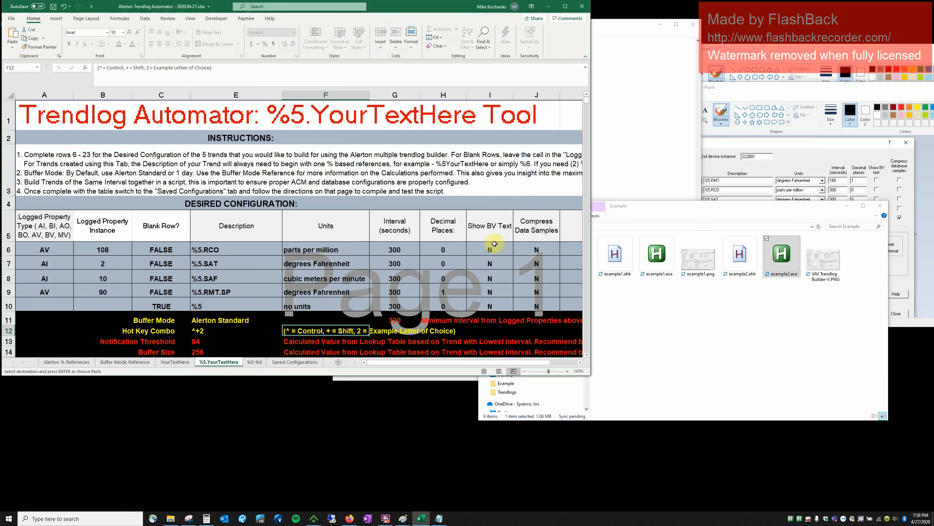
key(ctrl+shift+2)
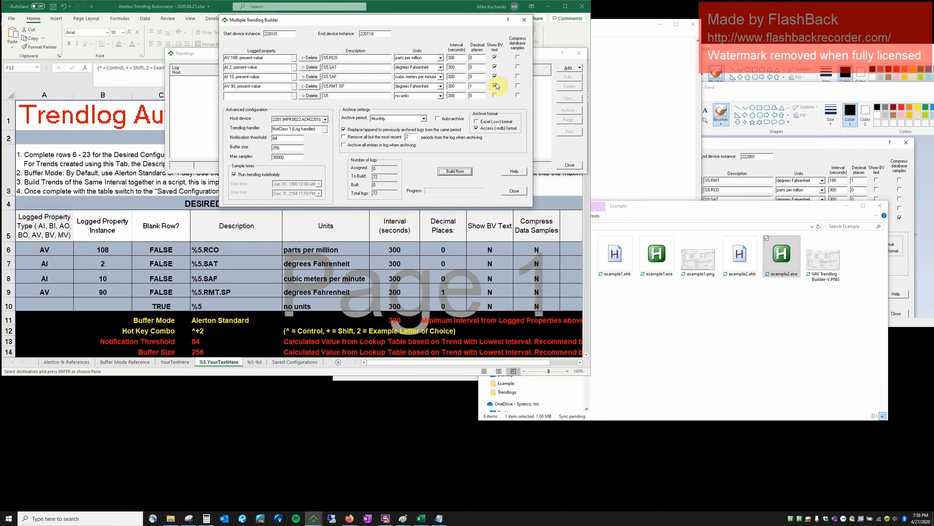
key(alt+Tab)
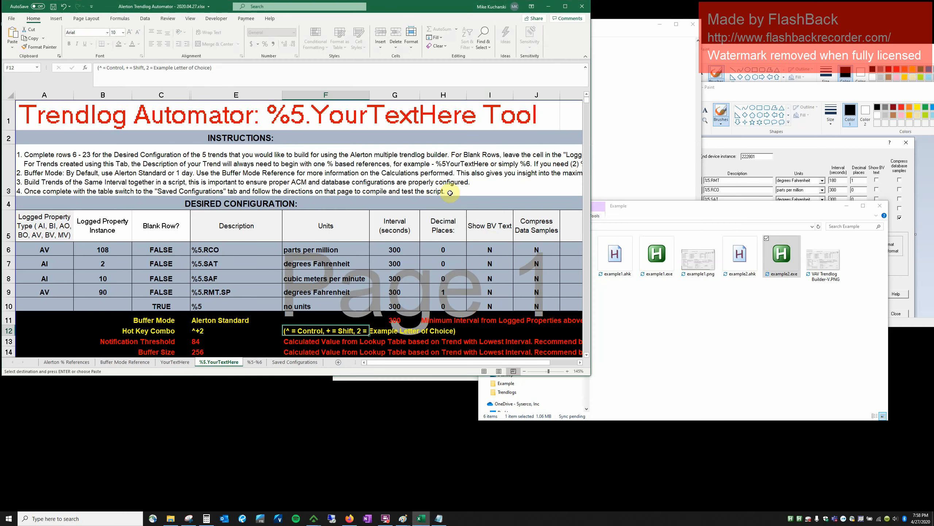
Enter Y as Show BV Text in I6 through I9.
click(493, 249)
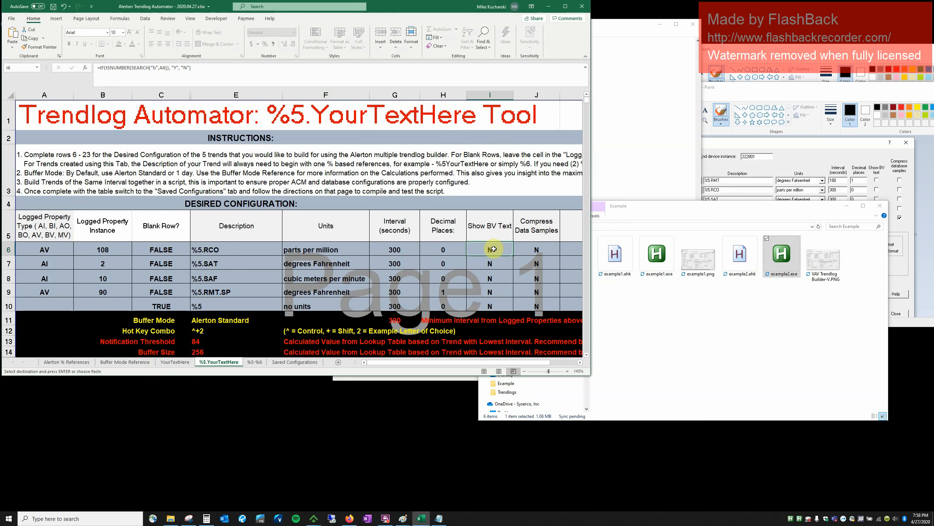
text(Y)
key(Return)
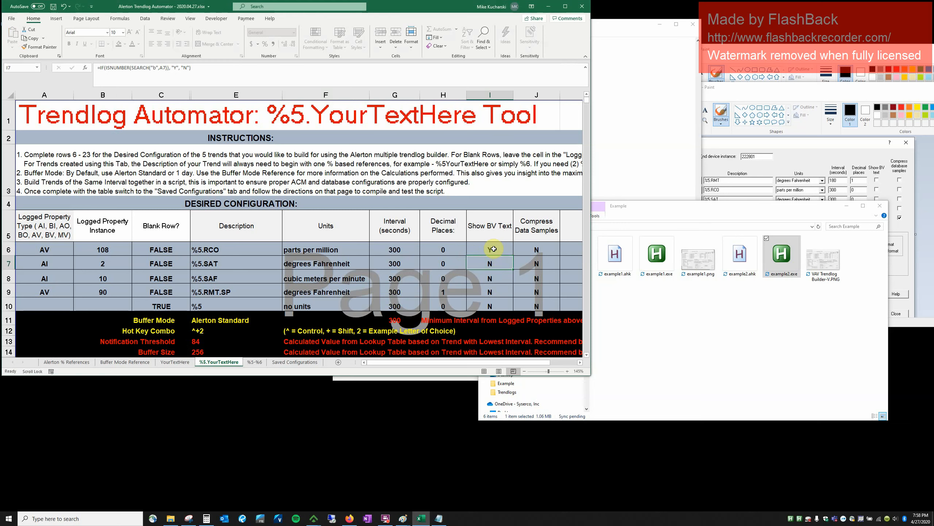
text(Y)
key(Return)
text(Y)
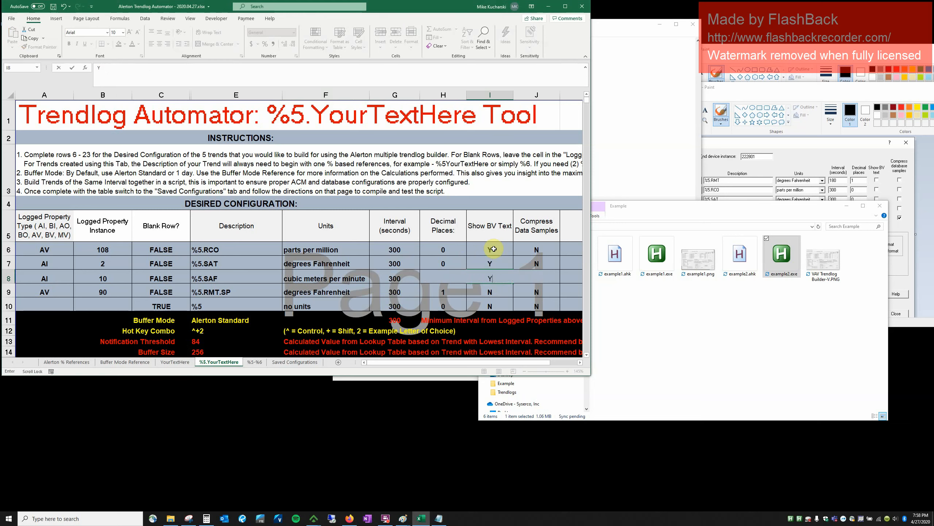
key(Return)
text(Y)
key(Return)
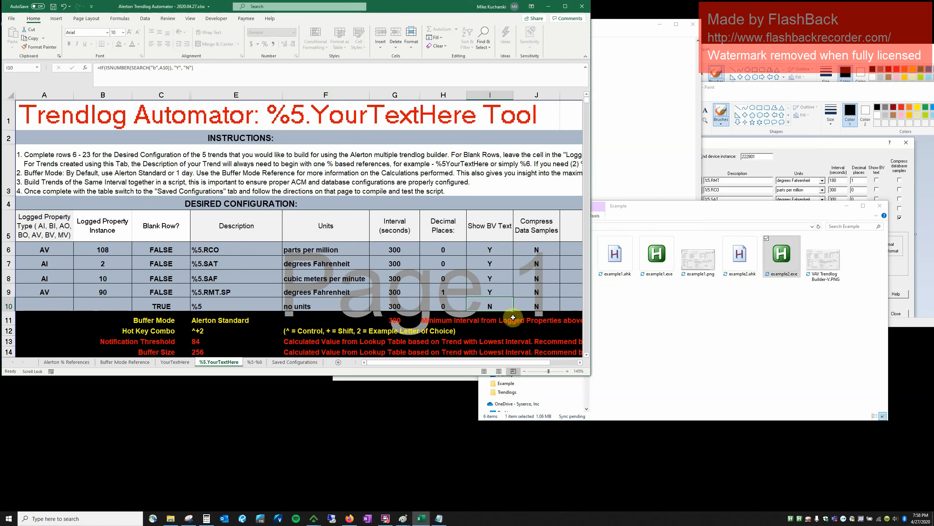
Copy row 10's formula over rows 6–9, re-enter Y in each, and retest the script.
drag(517, 312, 490, 254)
text(Y)
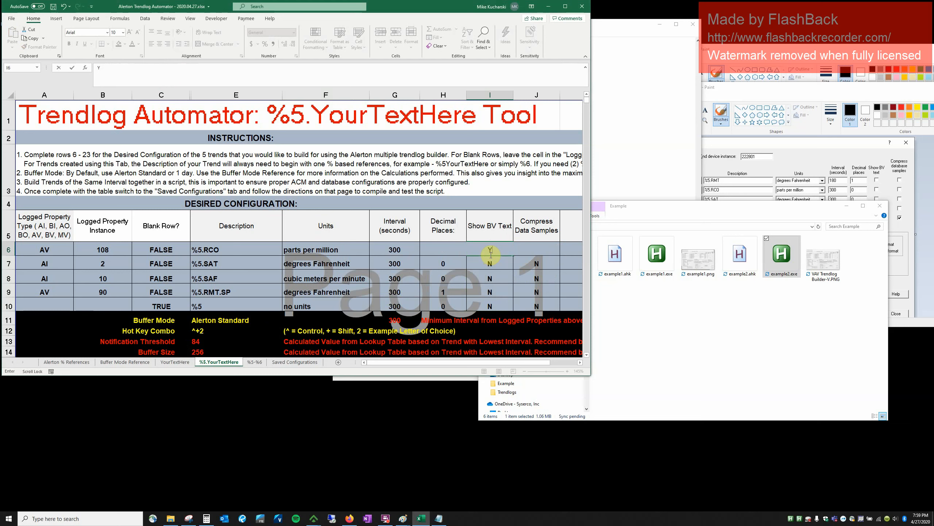
key(Return)
text(Y)
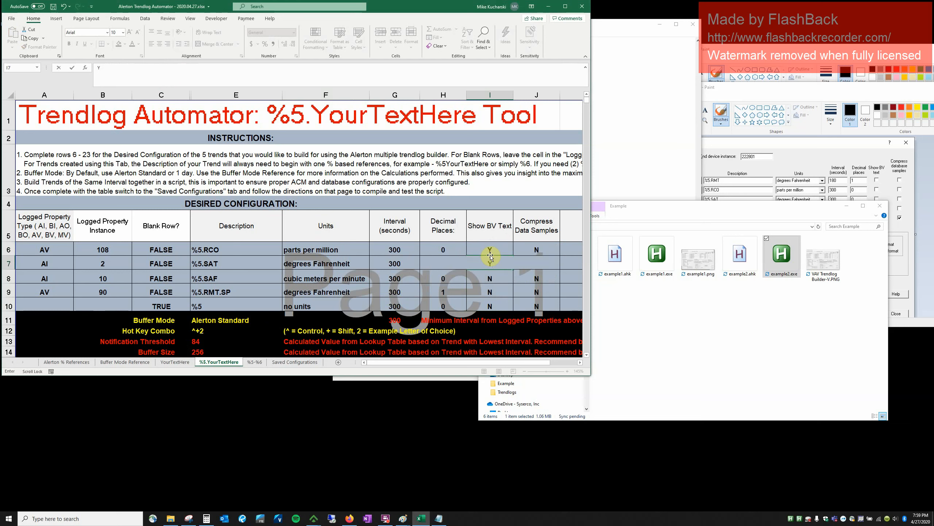
key(Return)
text(Y)
key(Return)
text(Y)
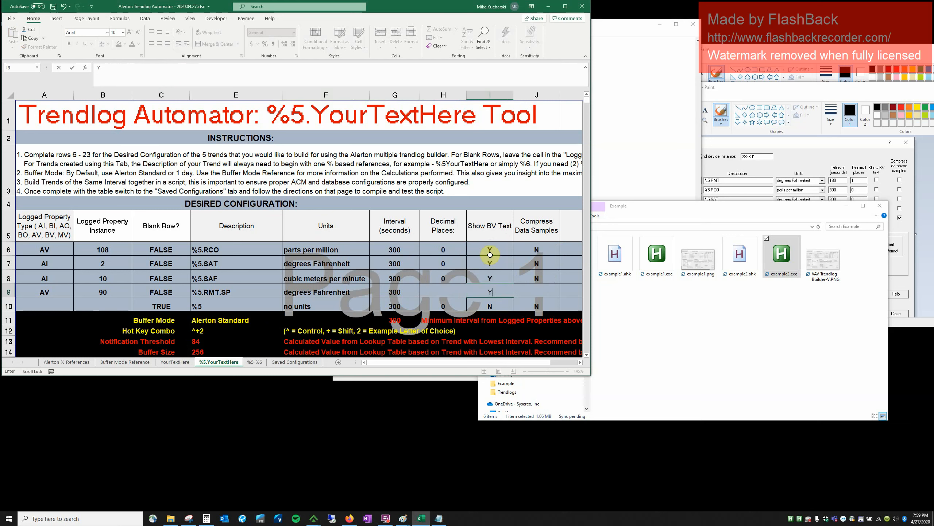
key(Return)
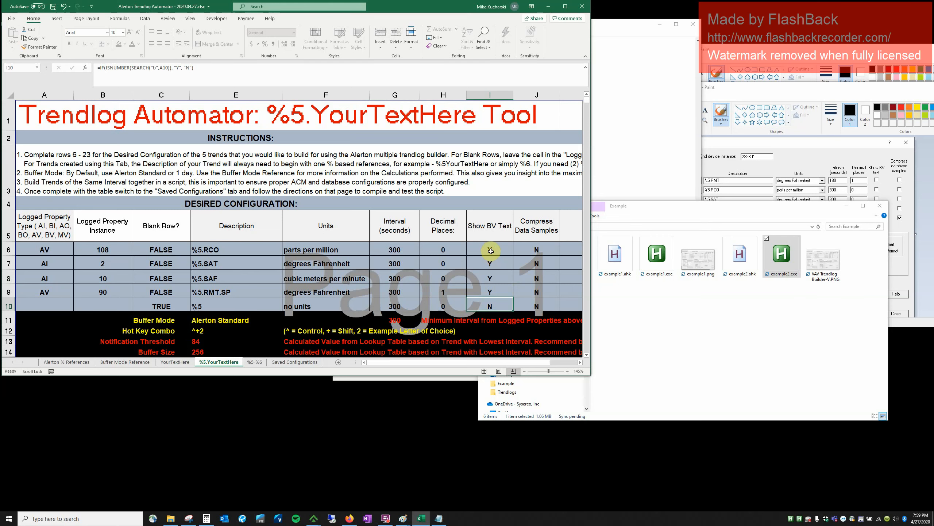
key(ctrl+shift+2)
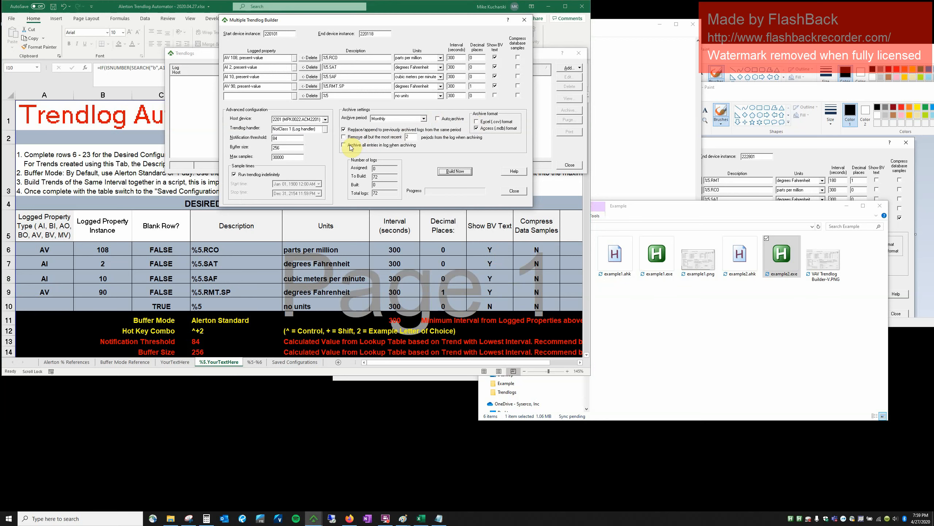
key(alt+Tab)
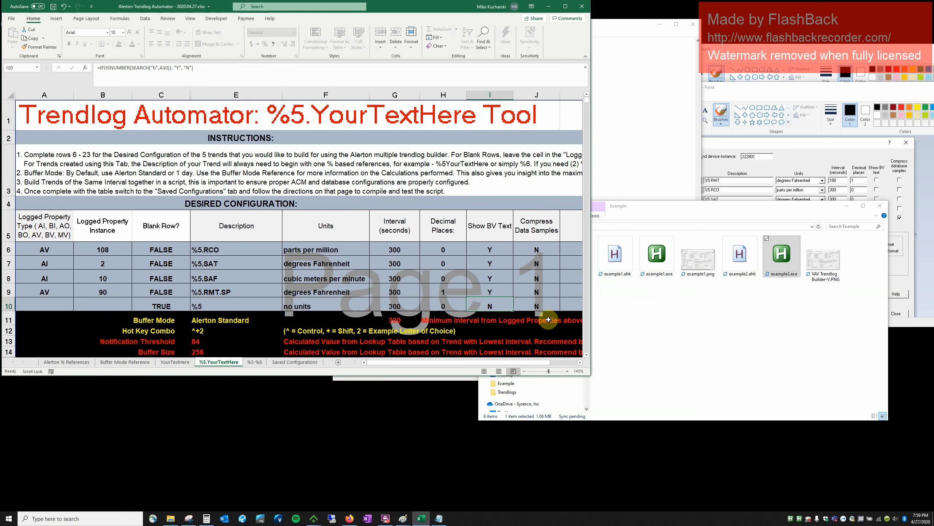
Set Auto Archive and Archive Format Excel to N and test the script in the builder.
click(586, 355)
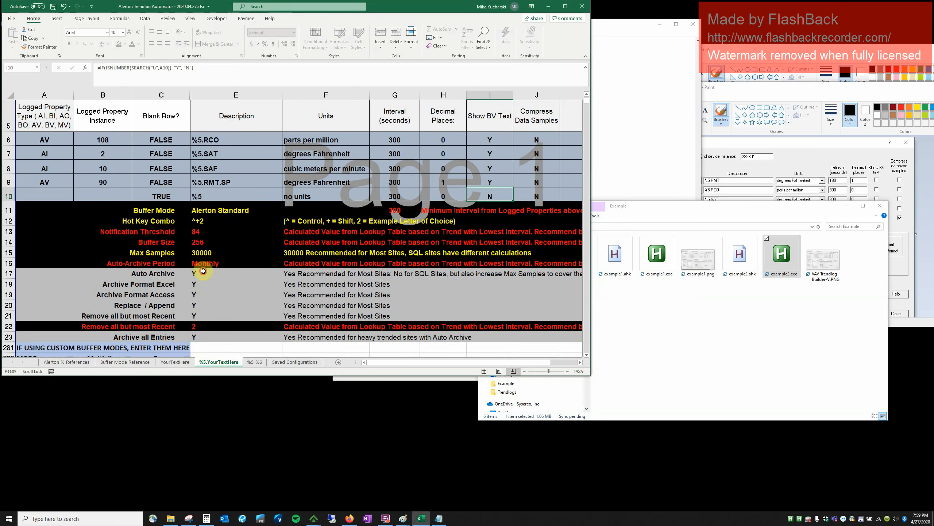
click(204, 274)
text(N)
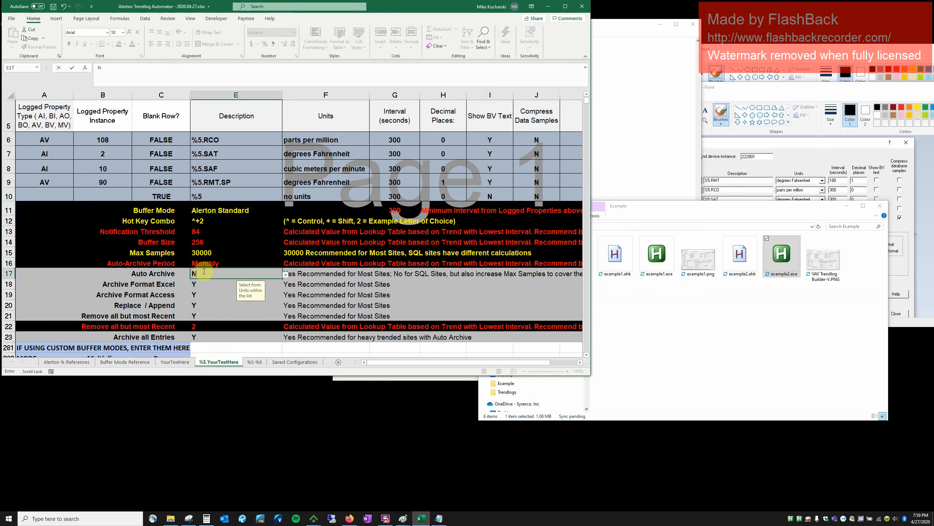
key(Return)
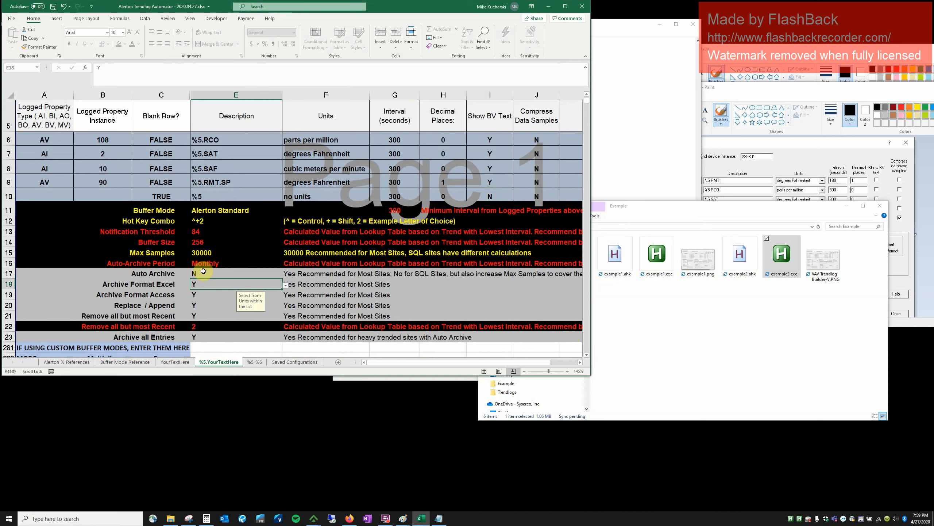
text(N)
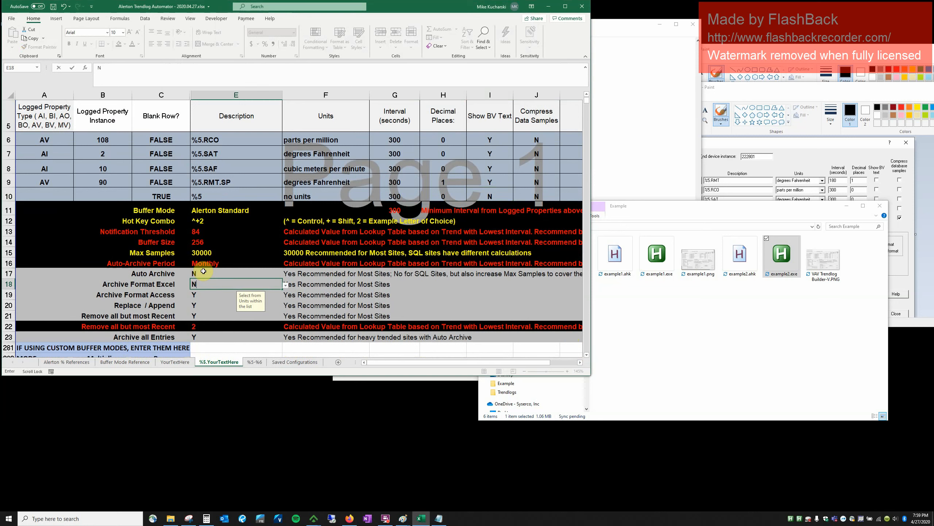
key(Return)
key(Return)
key(Return)
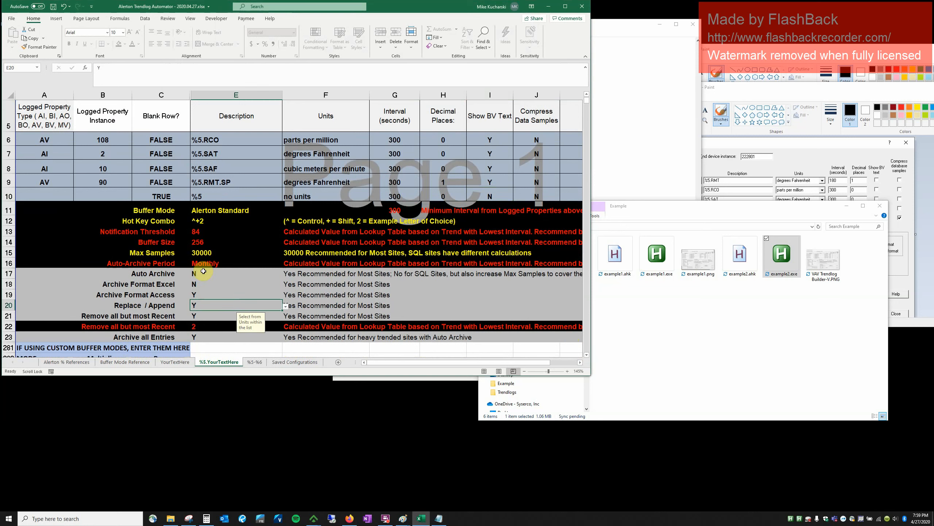
key(ctrl+shift+2)
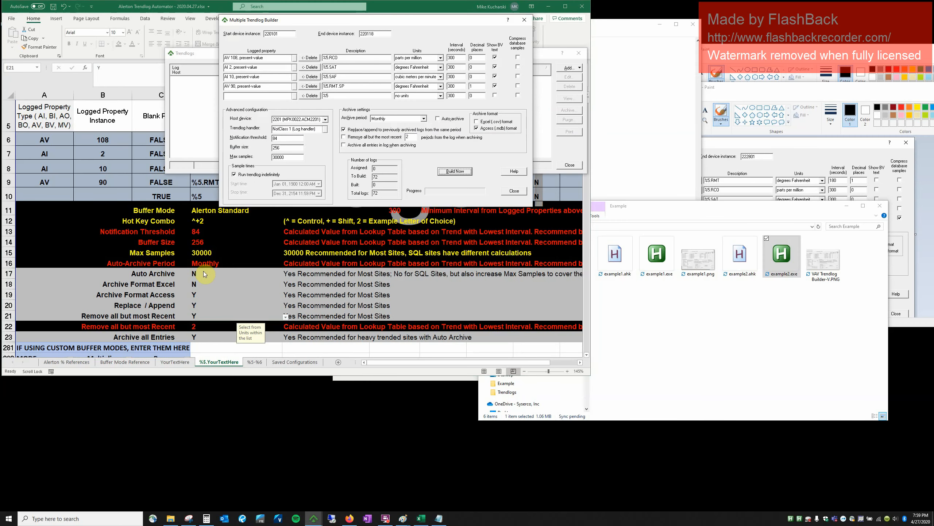
key(alt+Tab)
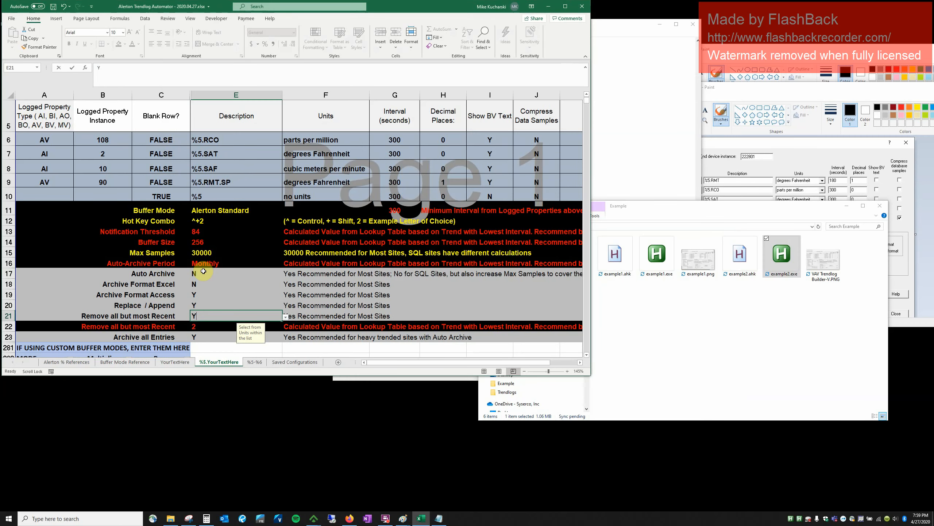
Set Remove all but most Recent and Archive all Entries to N.
text(N)
key(Return)
key(Return)
key(ctrl+shift+2)
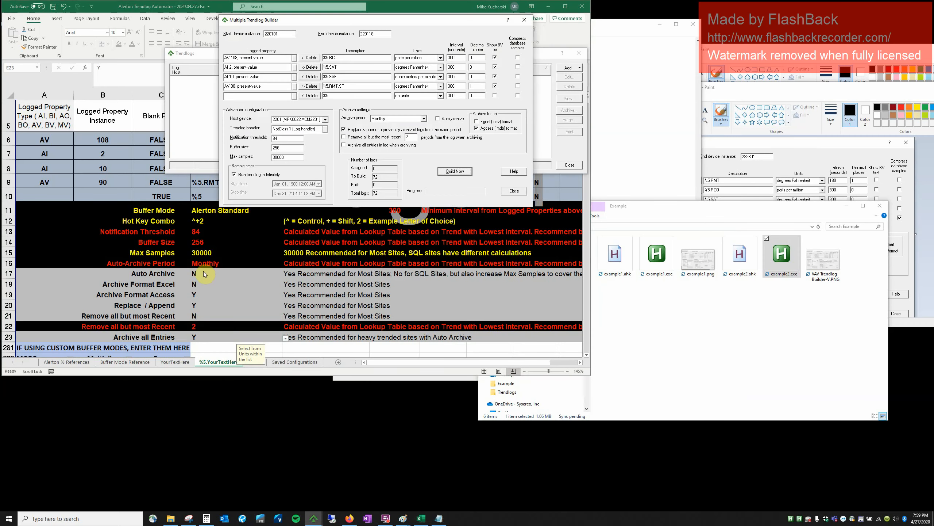
key(alt+Tab)
text(N)
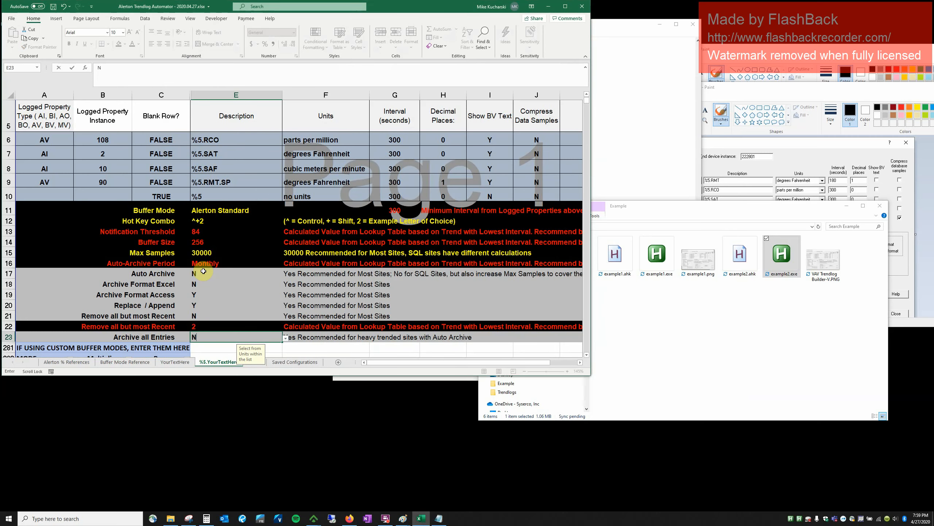
key(Return)
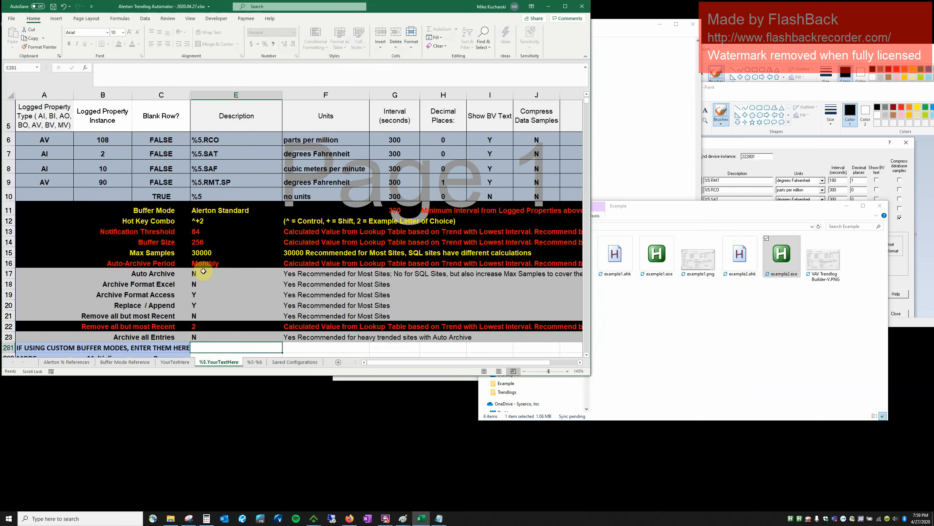
On Saved Configurations, copy column C and paste it into column G as values.
click(296, 362)
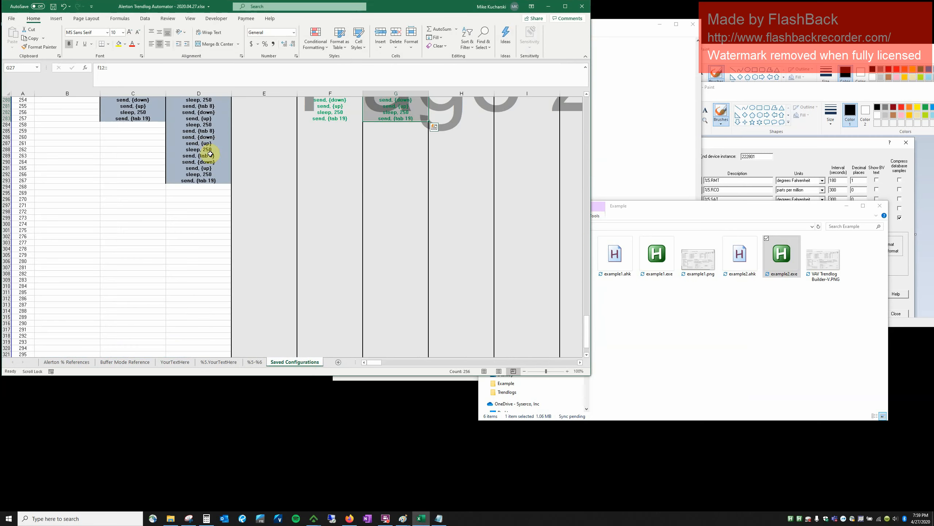
scroll(153, 167, up, 6)
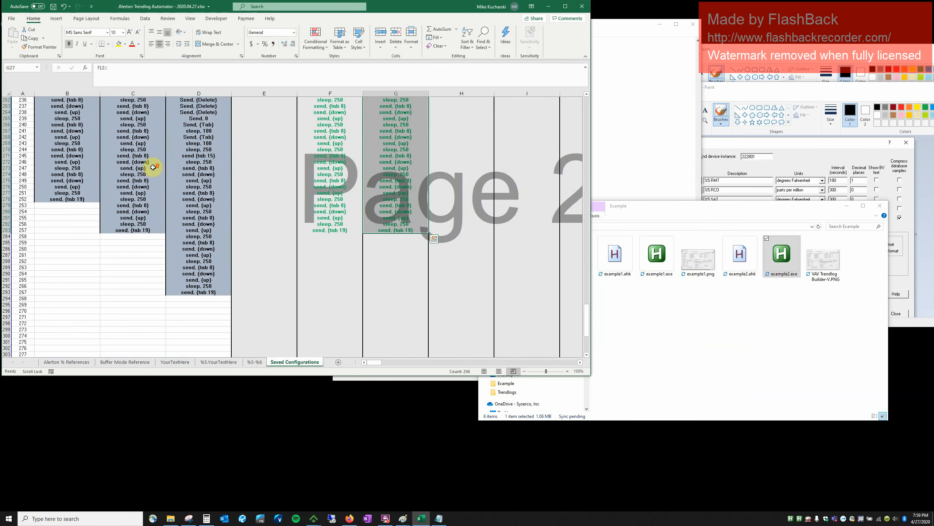
right_click(139, 94)
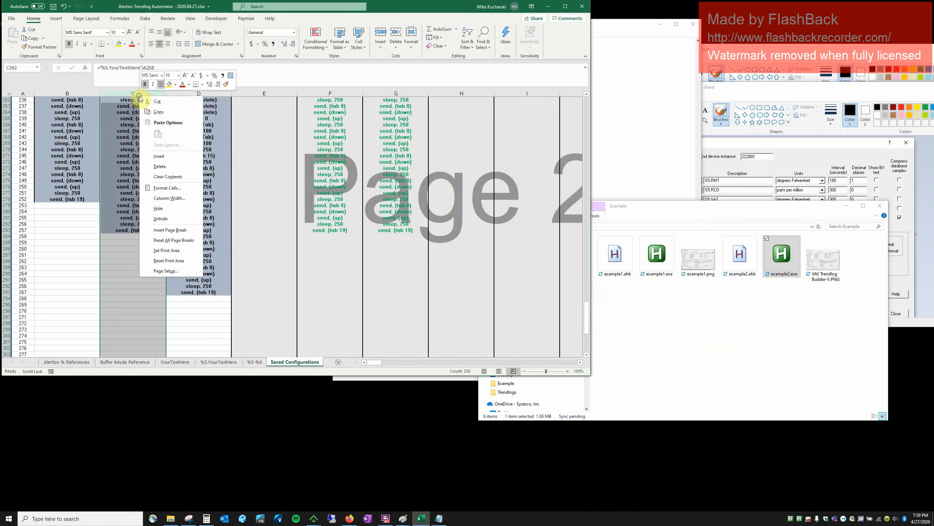
click(156, 109)
right_click(398, 93)
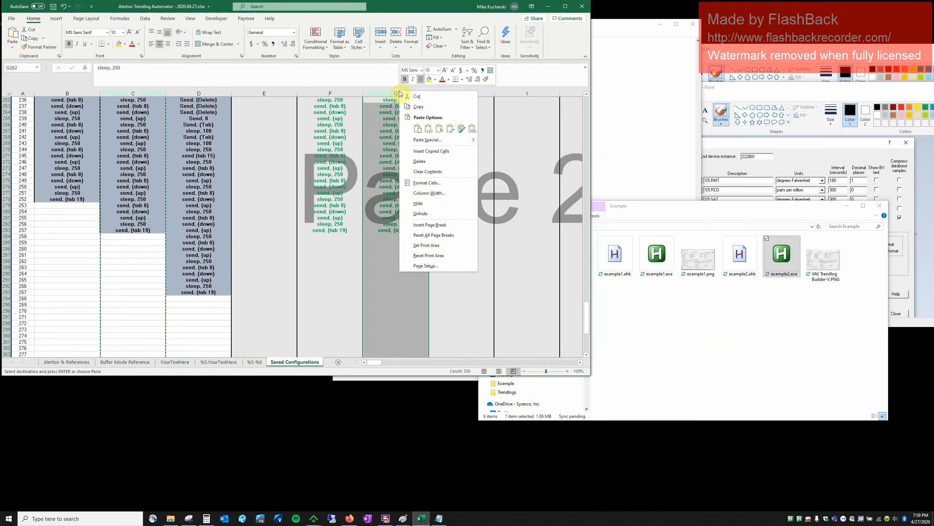
click(427, 131)
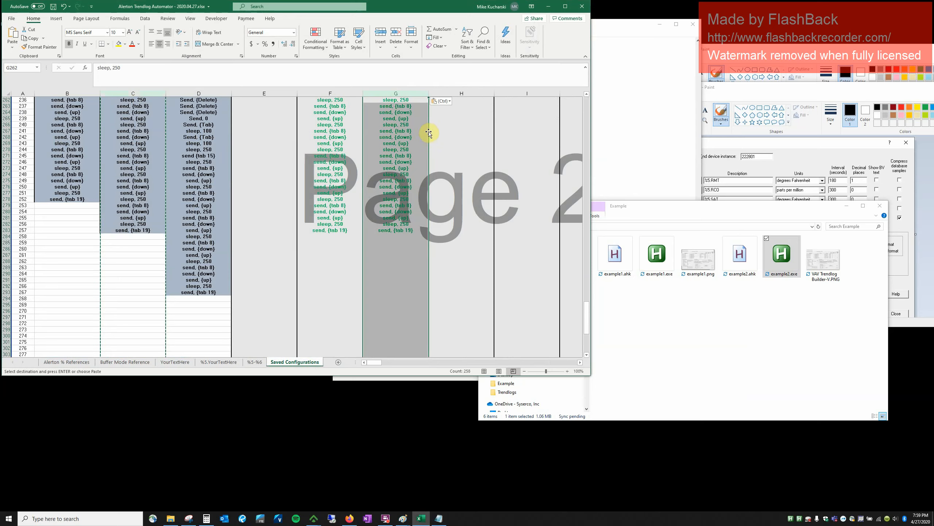
Select the script lines in column G and copy them.
drag(390, 226, 387, 6)
drag(418, 123, 396, 186)
key(ctrl+v)
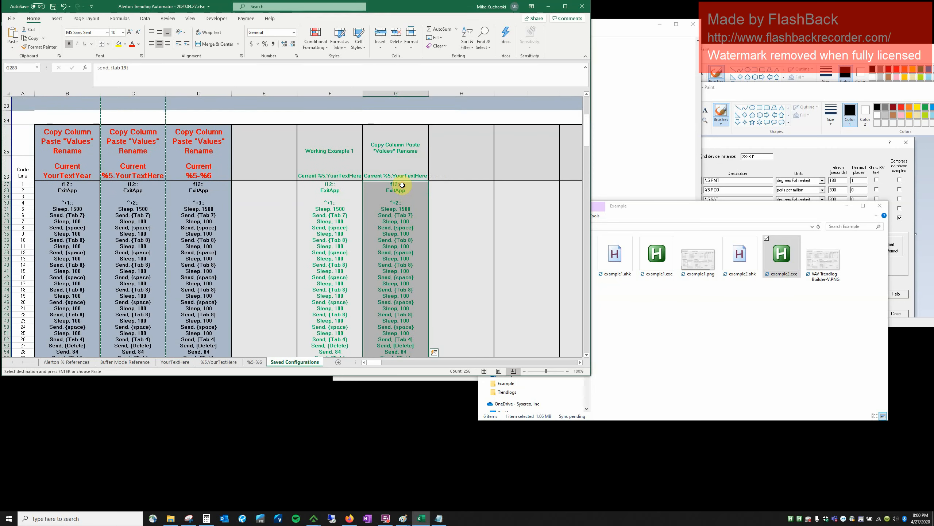
Swap example2.ahk's old script for the new column G lines in Notepad and save.
key(alt+Tab)
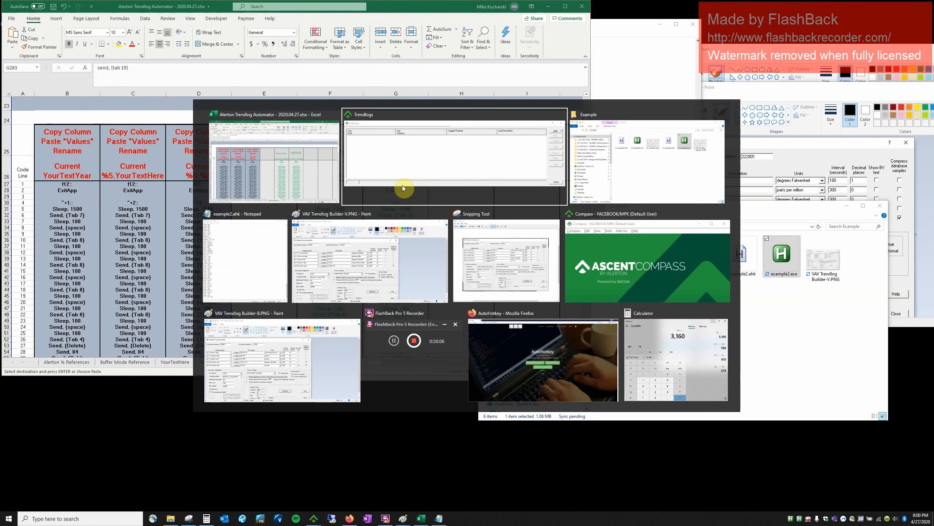
key(alt+Tab)
key(alt+Tab)
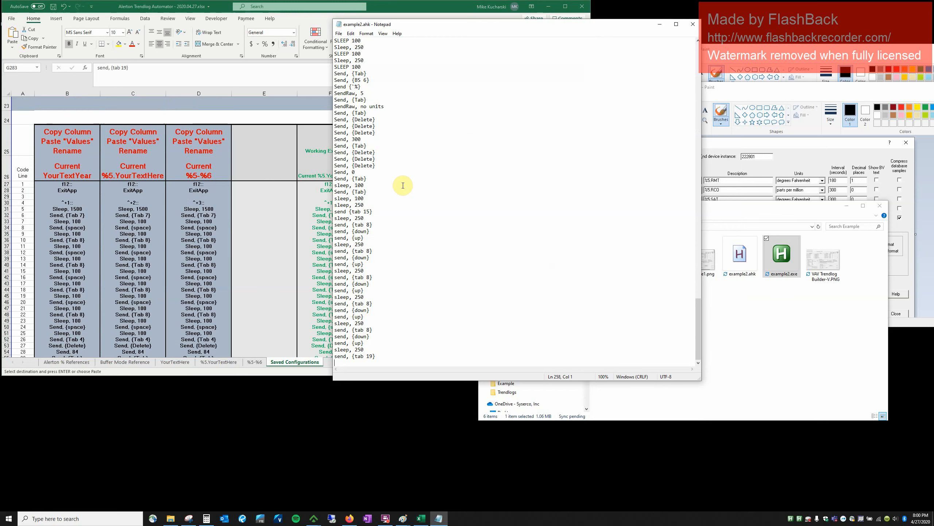
key(ctrl+a)
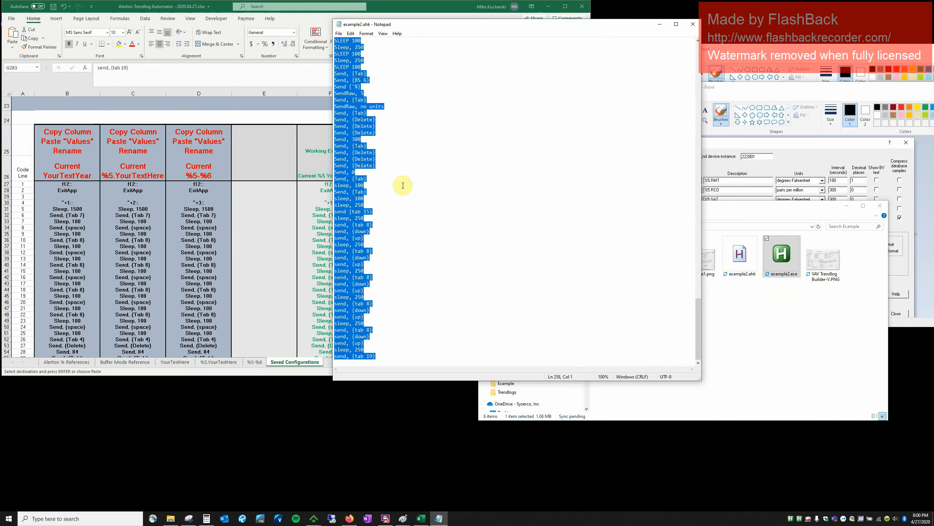
key(Delete)
key(ctrl+v)
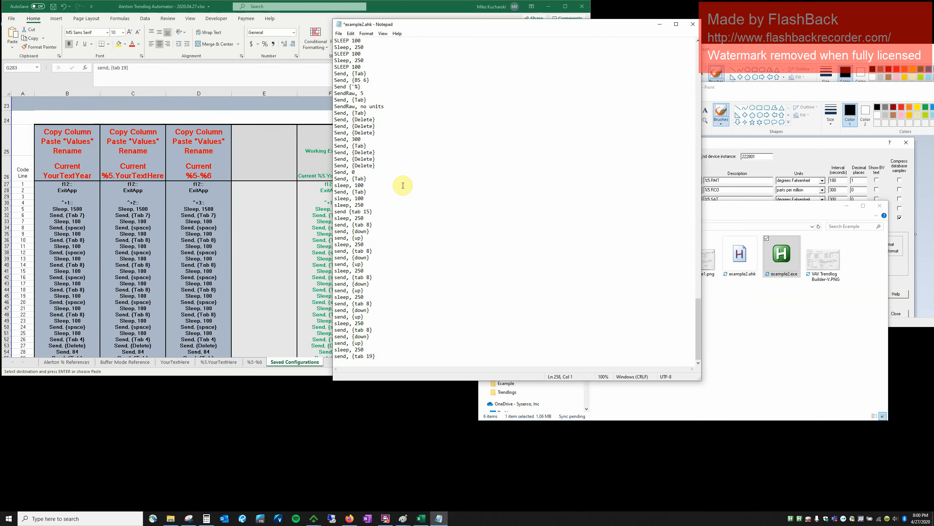
key(ctrl+s)
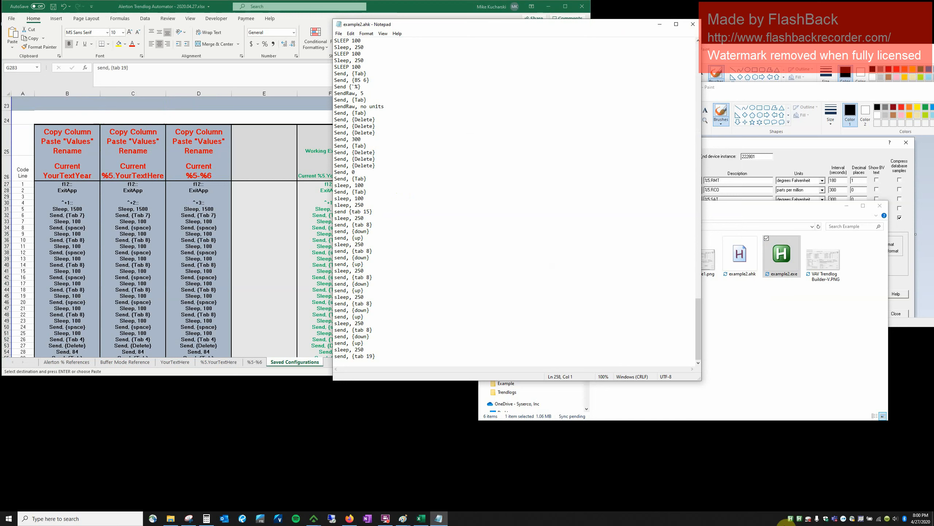
Quit the running trendlog script from the tray and bring up the Example folder.
right_click(792, 519)
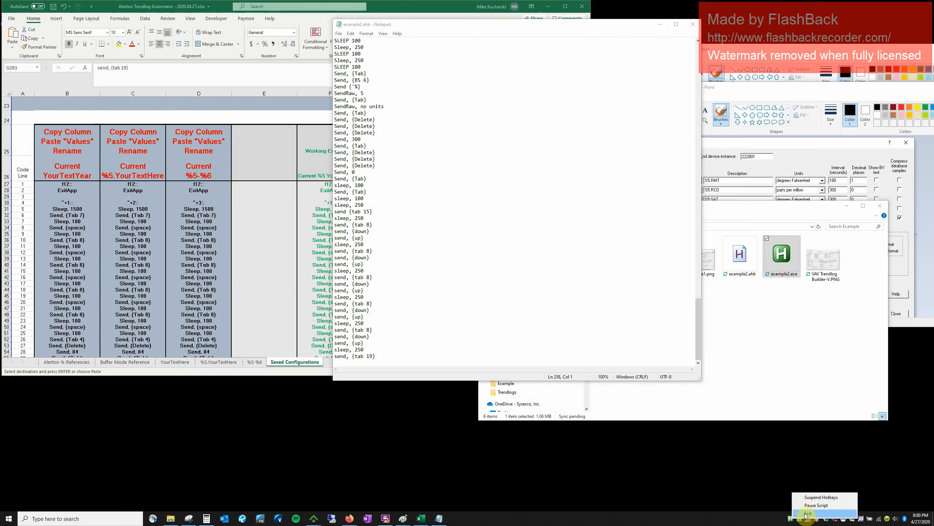
click(806, 513)
click(771, 327)
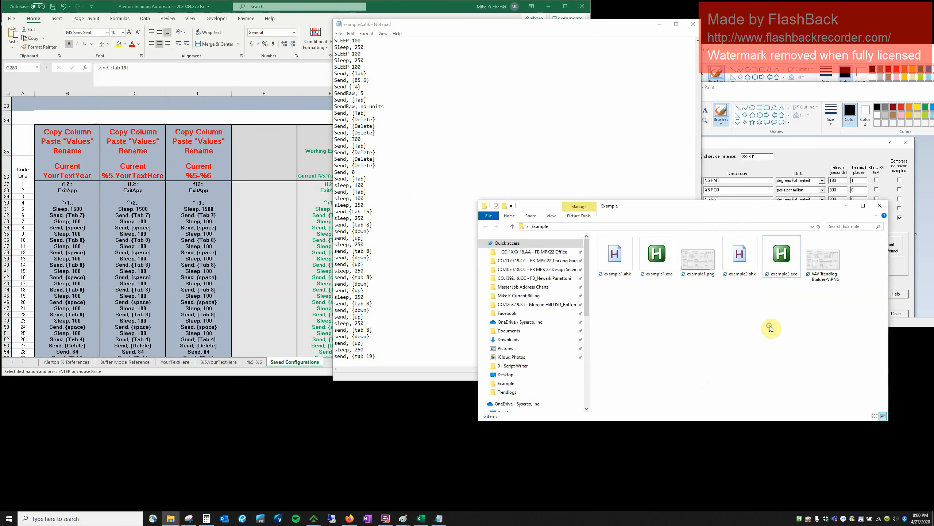
double_click(789, 272)
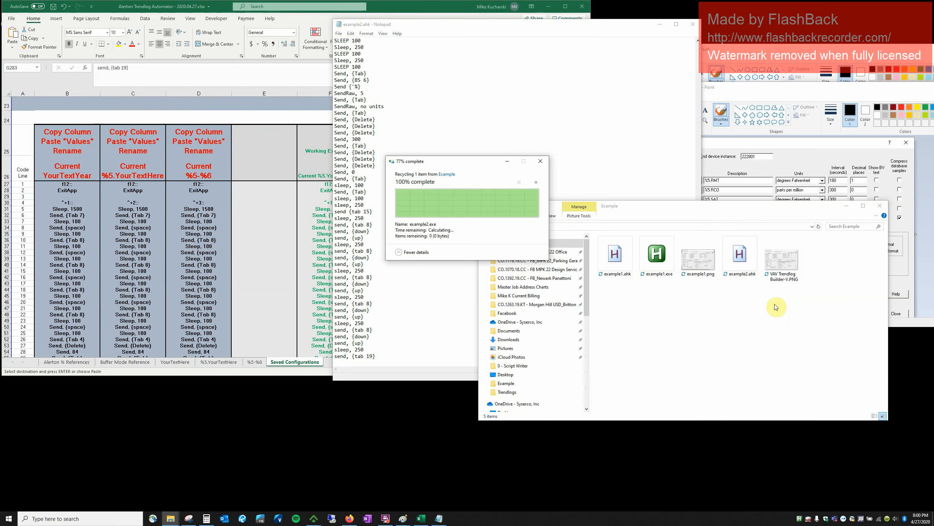
Compile example2.ahk into a fresh example2.exe, launch it, and return to Compass.
click(754, 265)
right_click(754, 265)
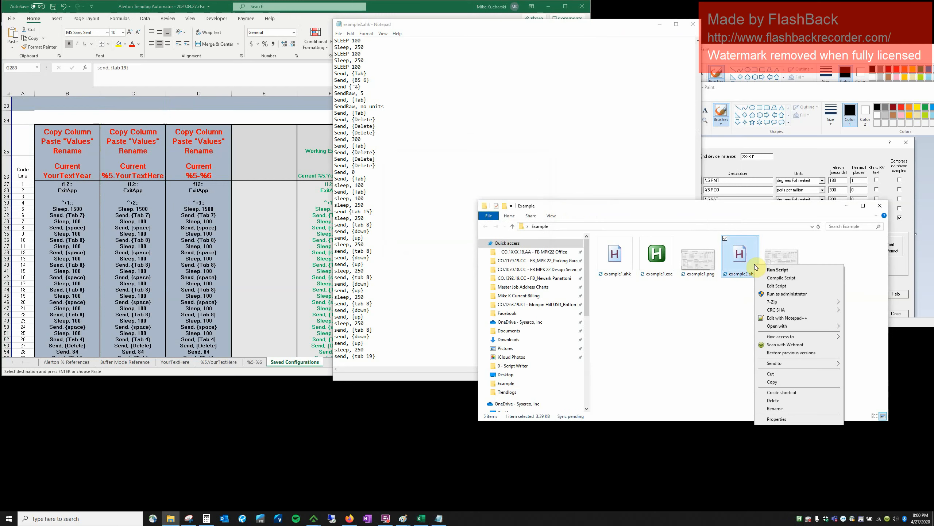
click(770, 284)
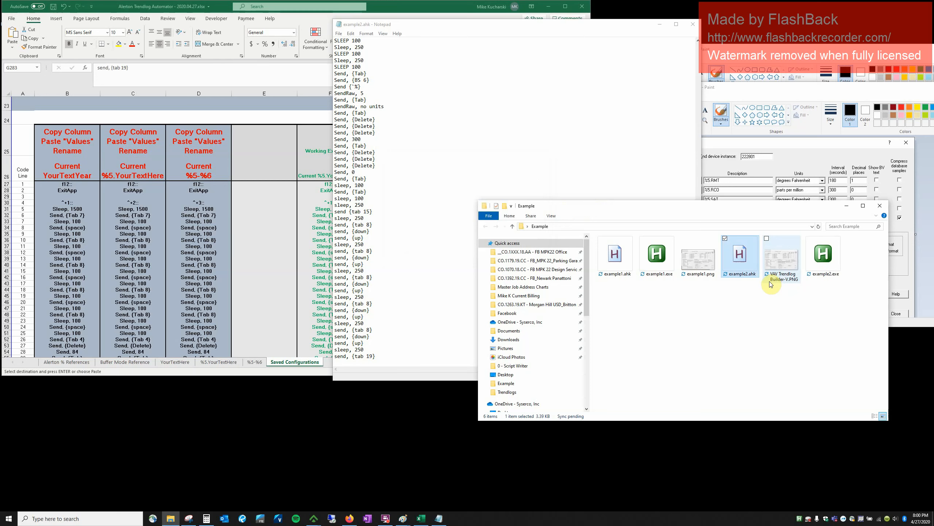
click(823, 272)
double_click(823, 272)
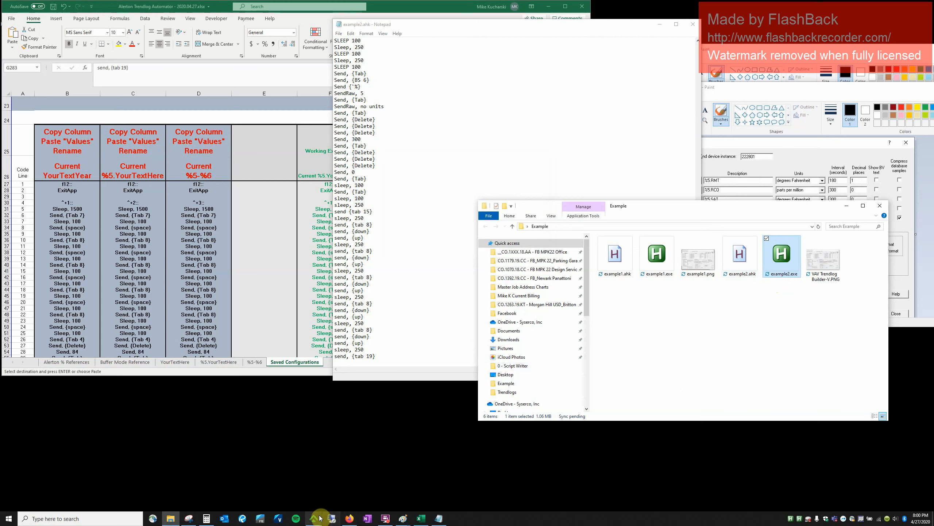
mouse_move(314, 518)
click(333, 499)
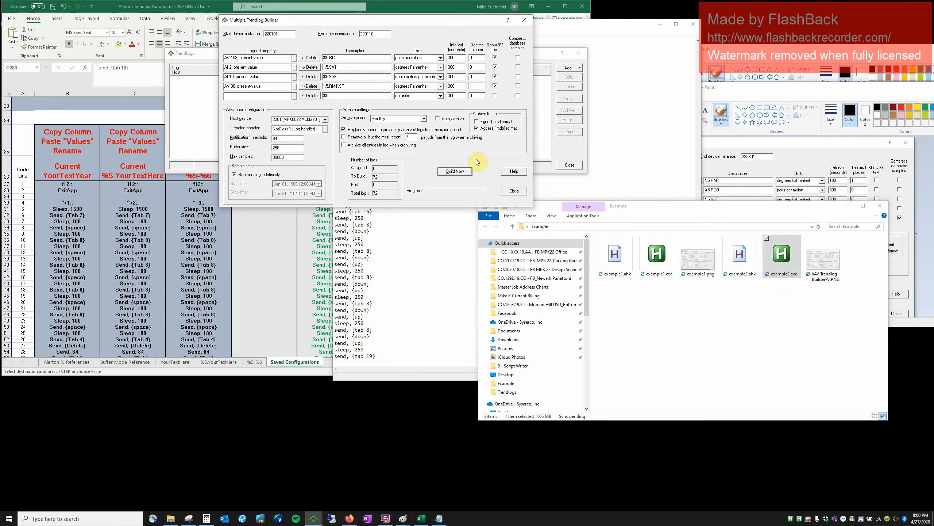
Open a new Multiple Trendlog Builder and let the script build five trendlogs for device 220101.
click(514, 190)
click(438, 105)
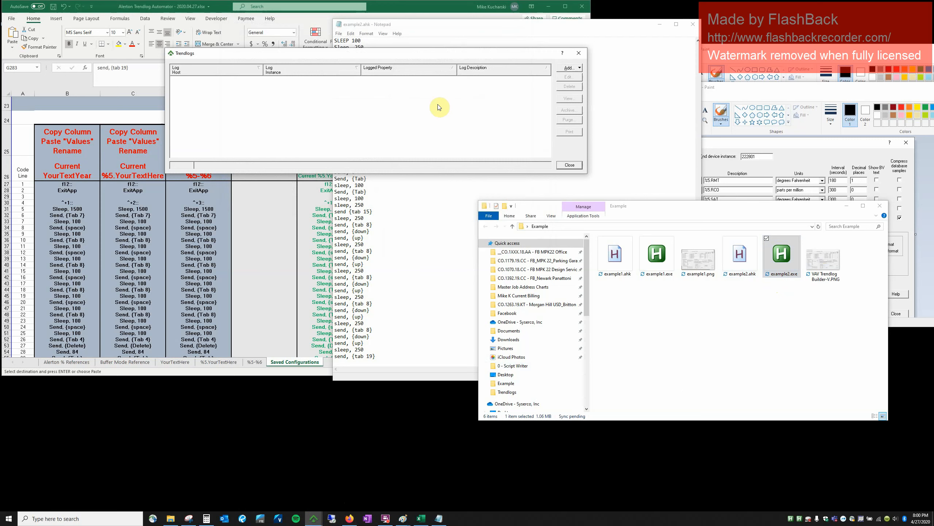
click(569, 68)
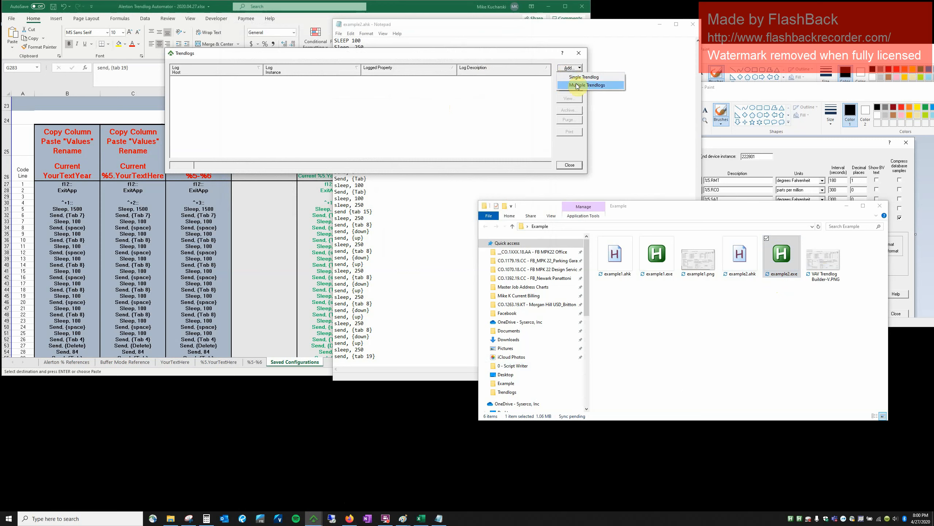
click(576, 85)
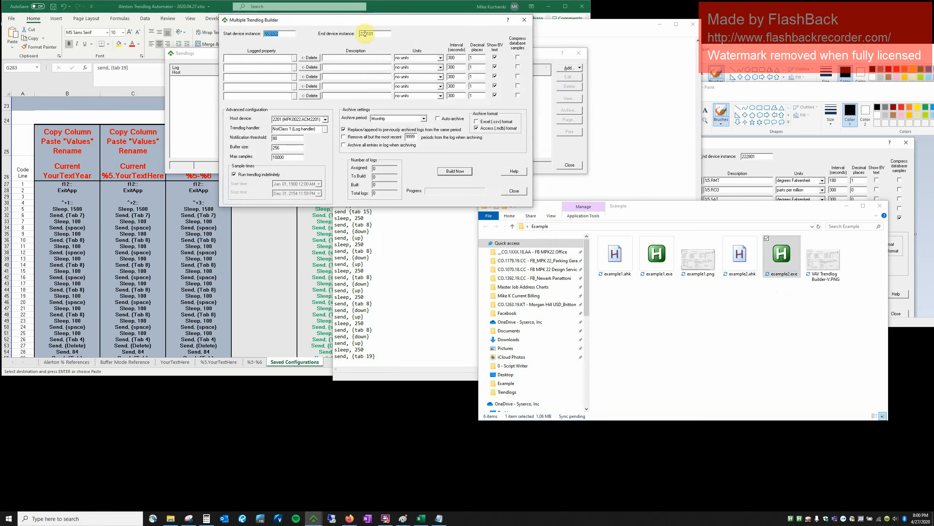
click(376, 33)
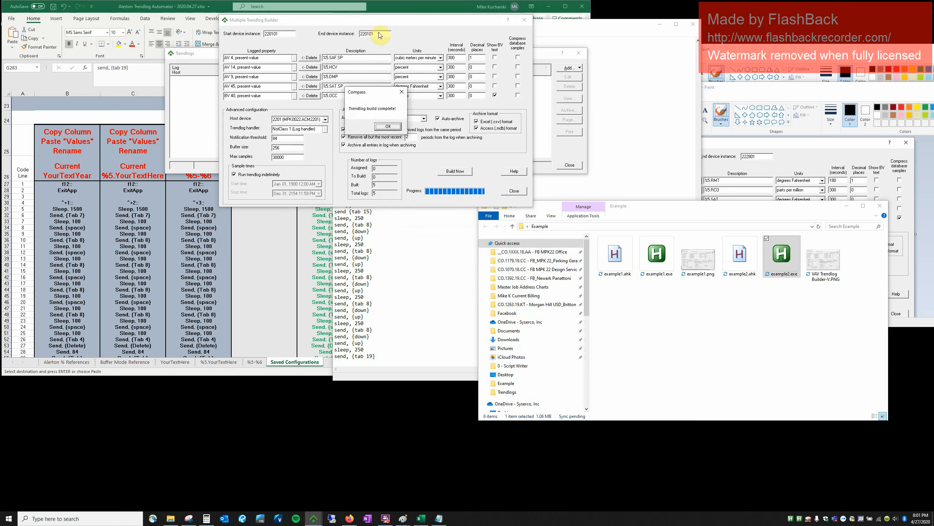
click(389, 126)
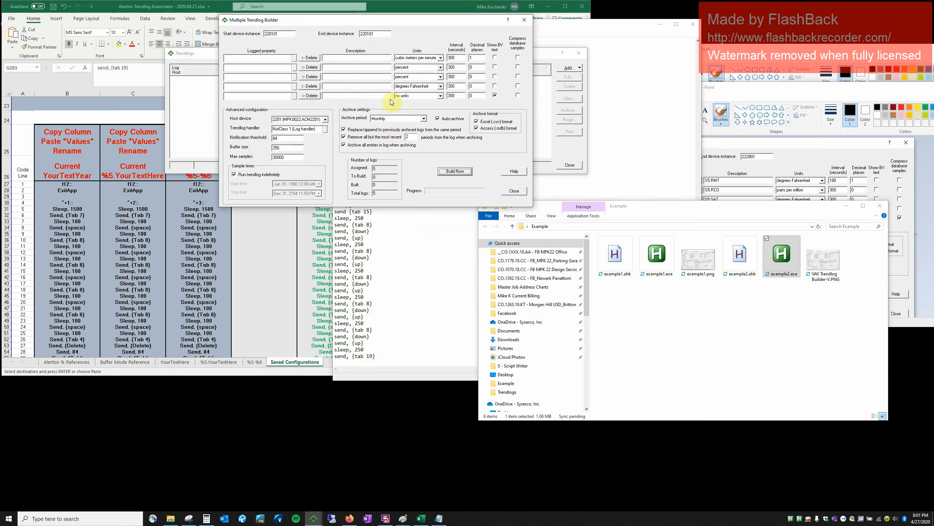
Rerun the script into the builder and build four more trendlogs, reaching 9 total.
click(381, 36)
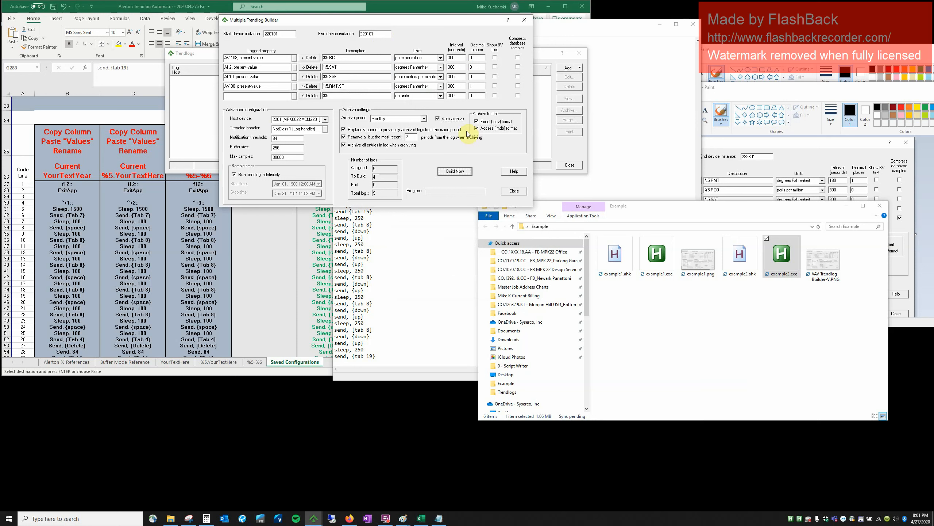
click(461, 171)
click(461, 171)
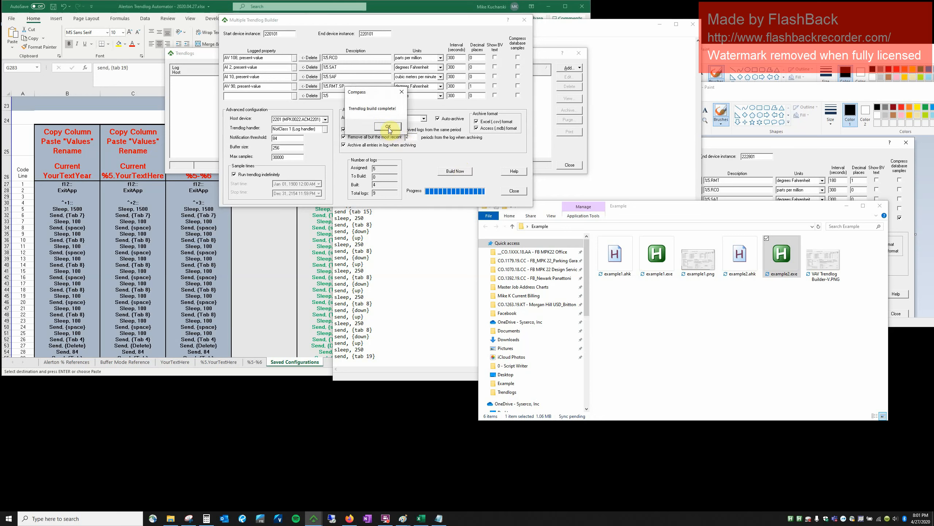
click(388, 126)
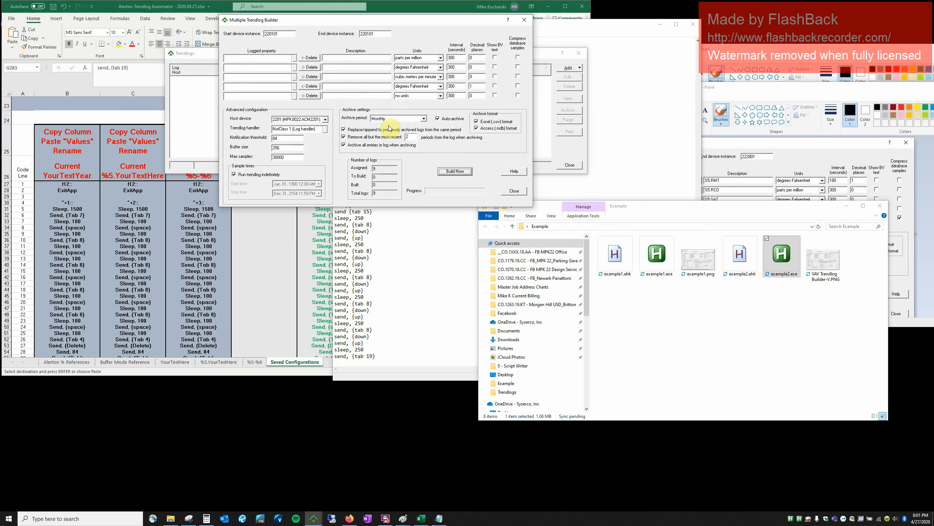
key(alt+Tab)
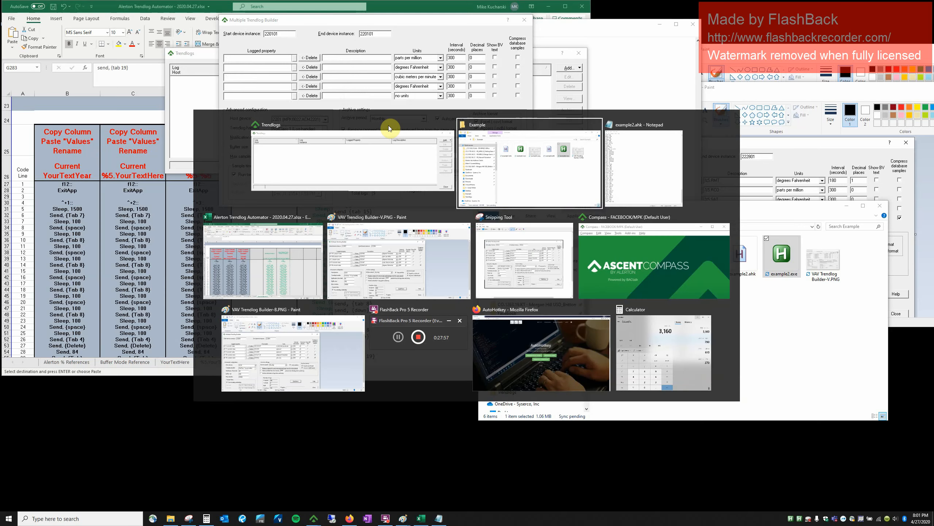
On the %5.YourTextHere sheet, blank out the type and instance cells in rows 7–9.
key(alt+Tab)
key(alt+Tab)
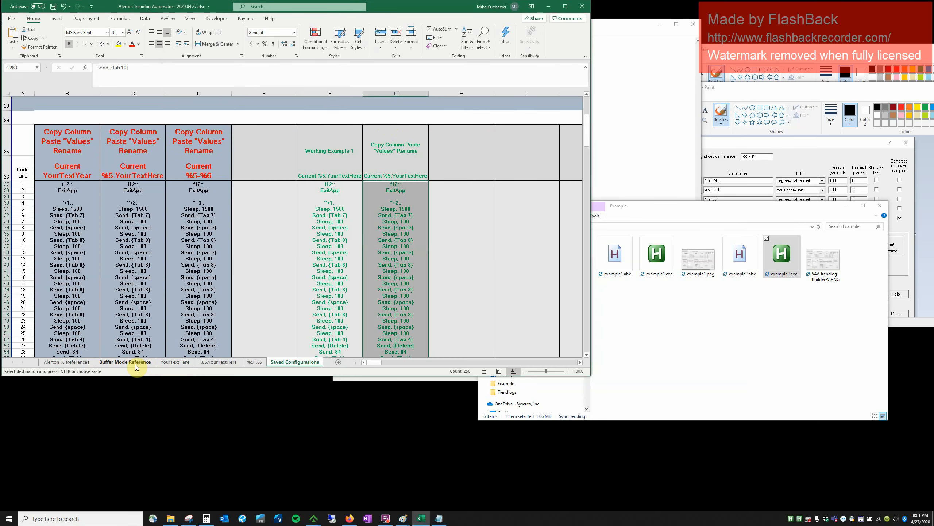
click(209, 364)
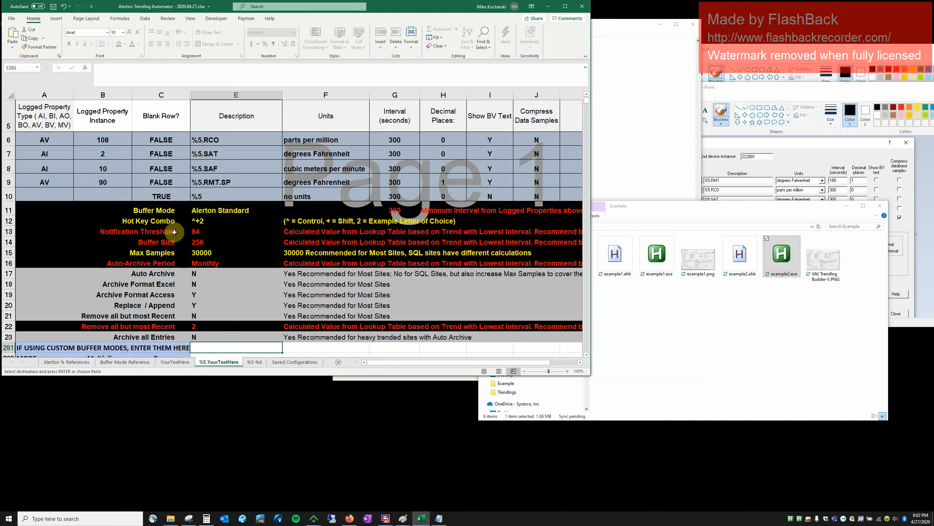
scroll(174, 232, up, 3)
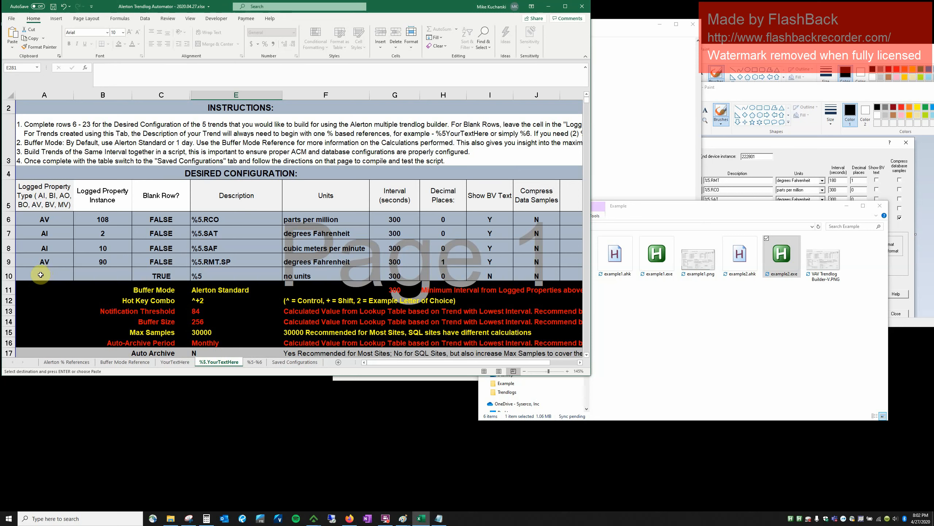
drag(45, 276, 81, 277)
key(ctrl+c)
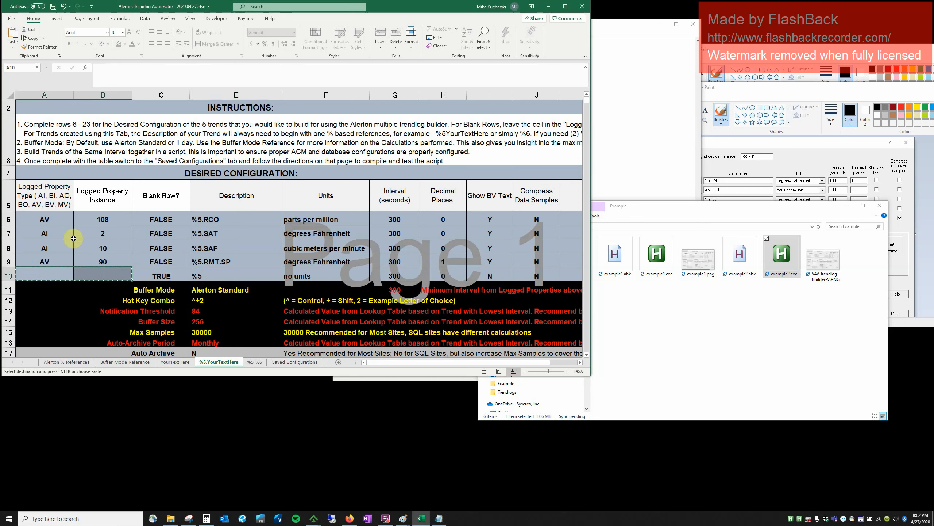
click(55, 235)
key(ctrl+v)
click(44, 248)
key(ctrl+v)
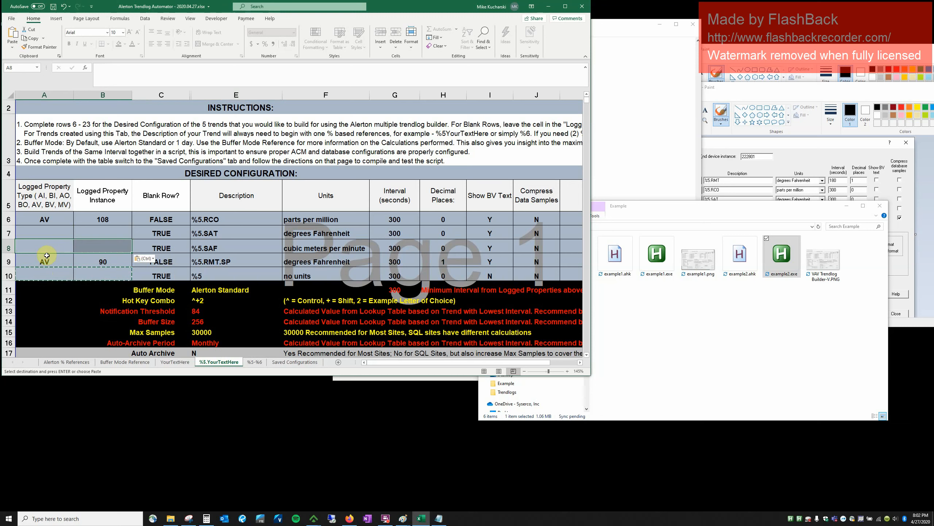
click(45, 262)
key(ctrl+v)
Copy the %5 description from E10 into E7, E8 and E9.
click(200, 275)
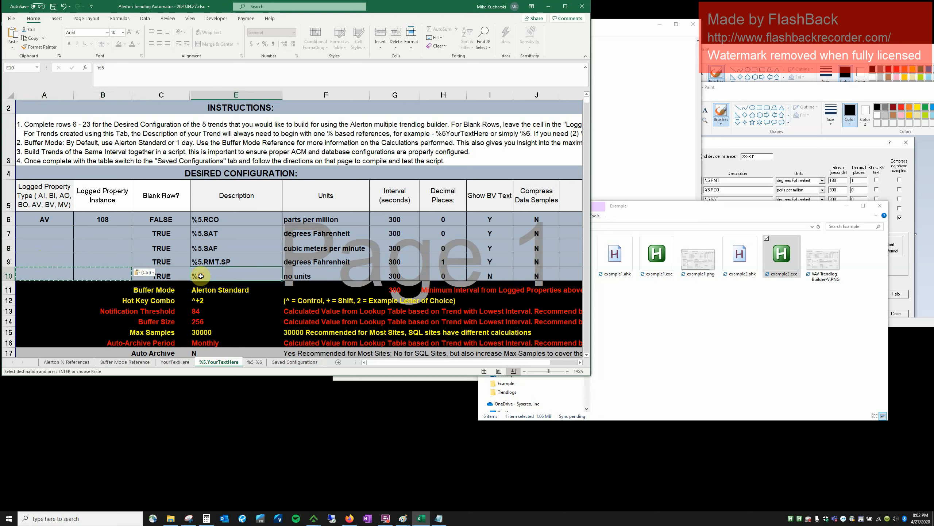
key(ctrl+c)
click(206, 233)
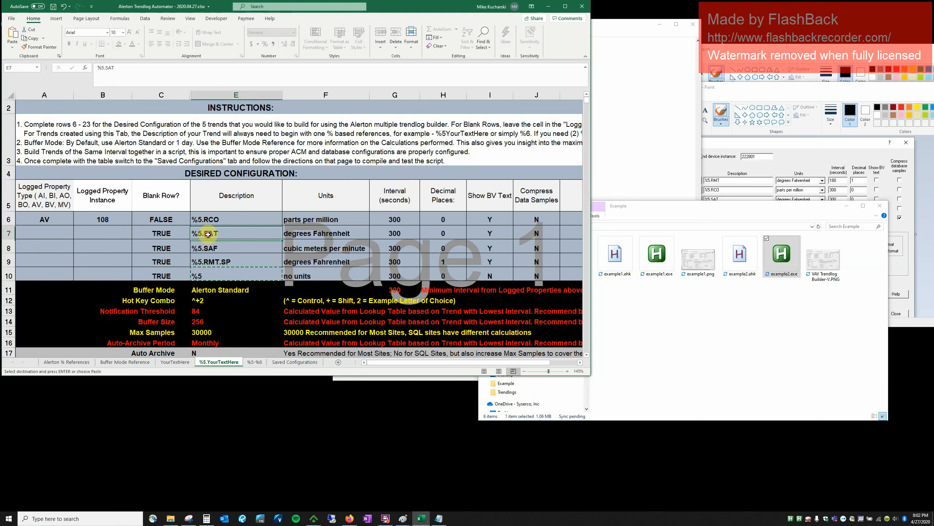
key(ctrl+v)
click(205, 248)
key(ctrl+v)
click(205, 261)
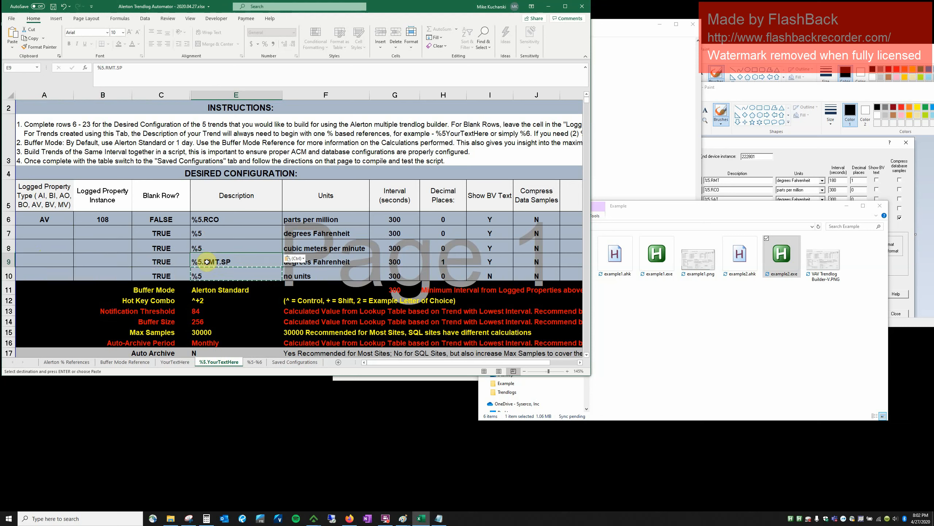
key(ctrl+v)
Copy the no-units value from F10 into F7, F8 and F9.
click(322, 276)
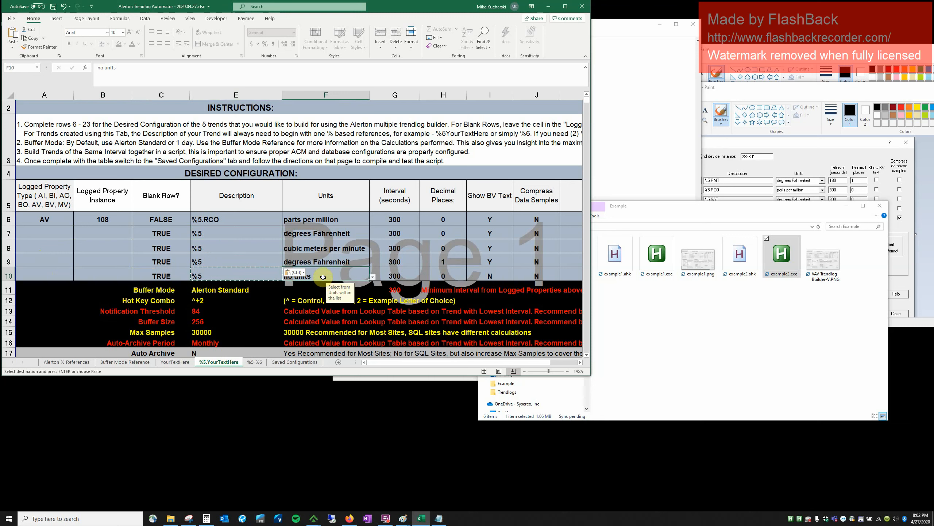
key(ctrl+c)
click(313, 230)
key(ctrl+v)
click(298, 248)
key(ctrl+v)
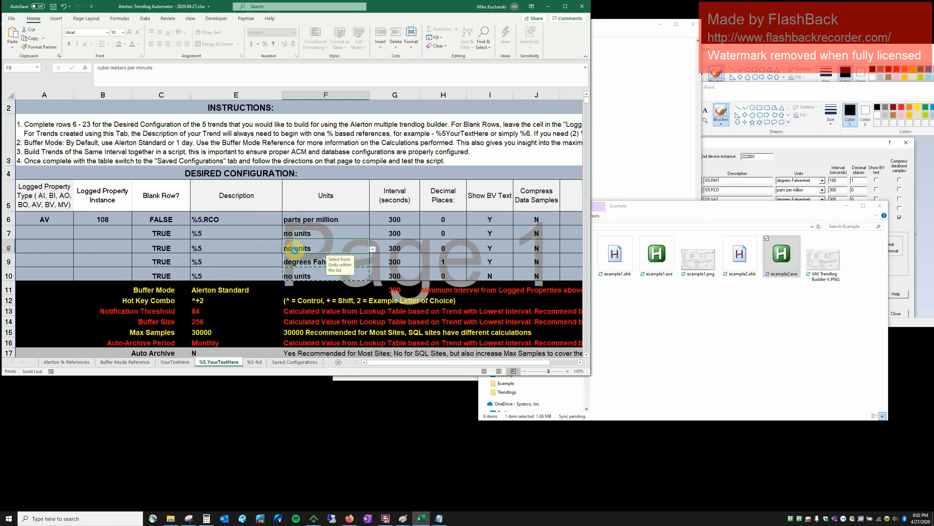
click(298, 262)
key(ctrl+v)
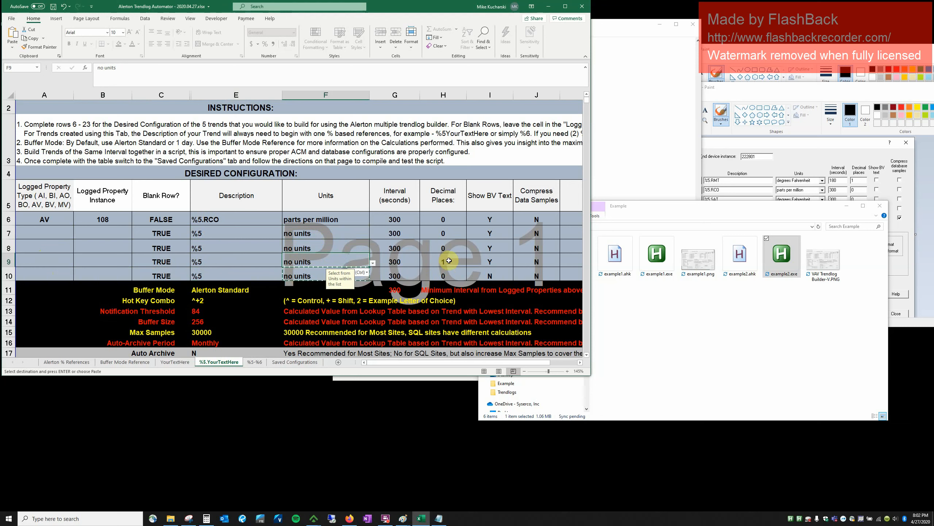
Set row 6's interval to 180 seconds and its units to degrees Fahrenheit.
click(398, 219)
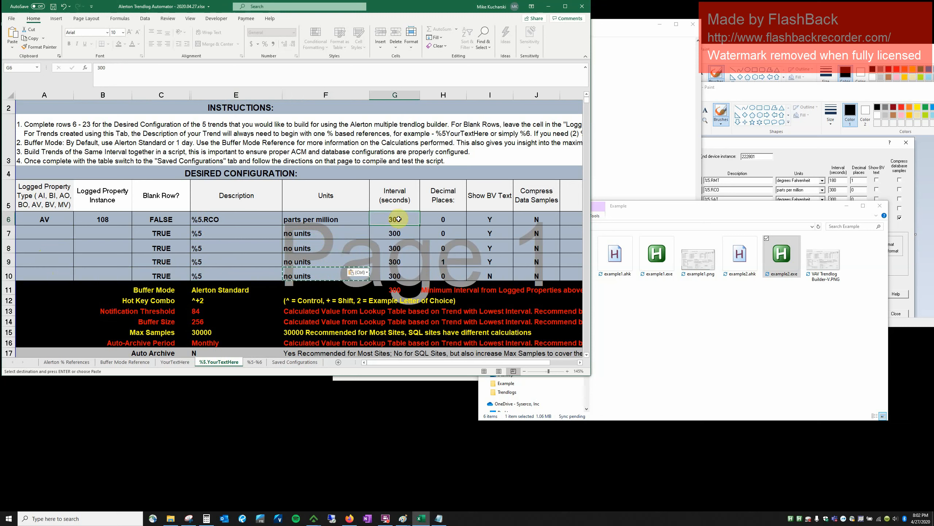
text(180)
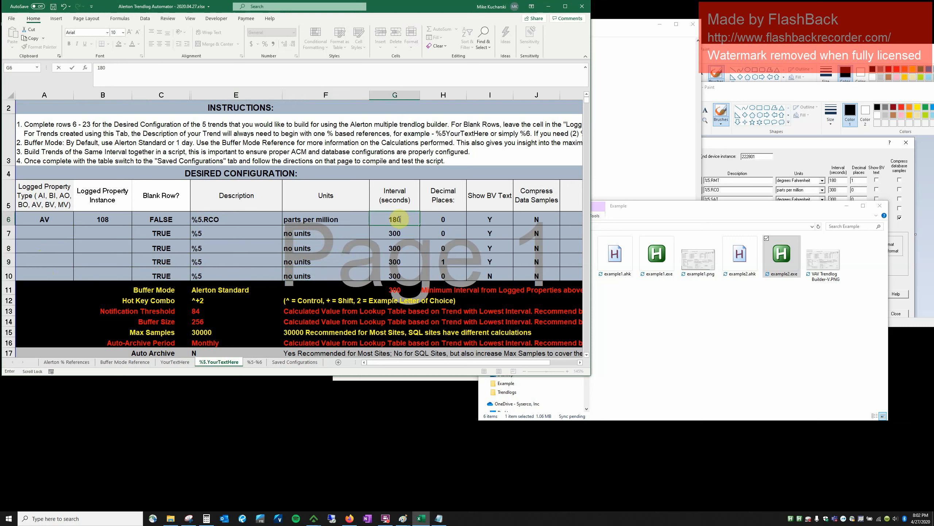
key(Left)
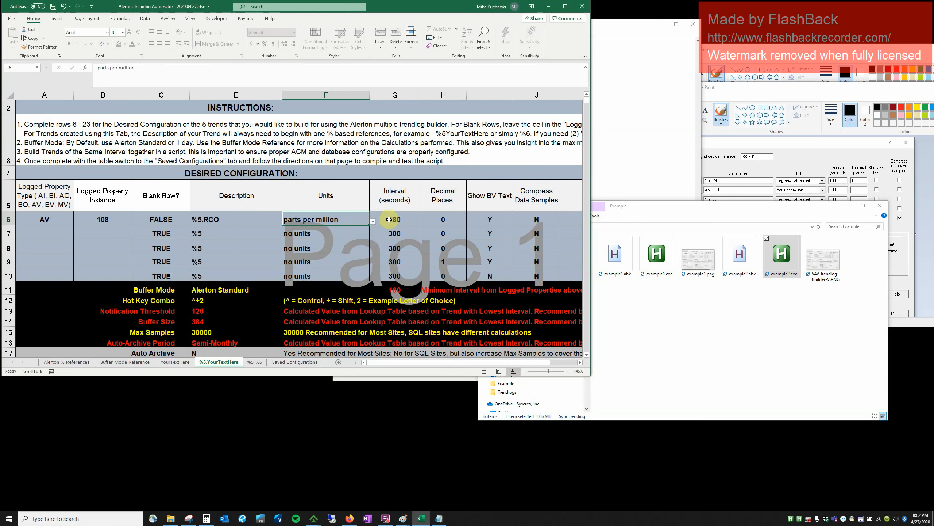
click(373, 221)
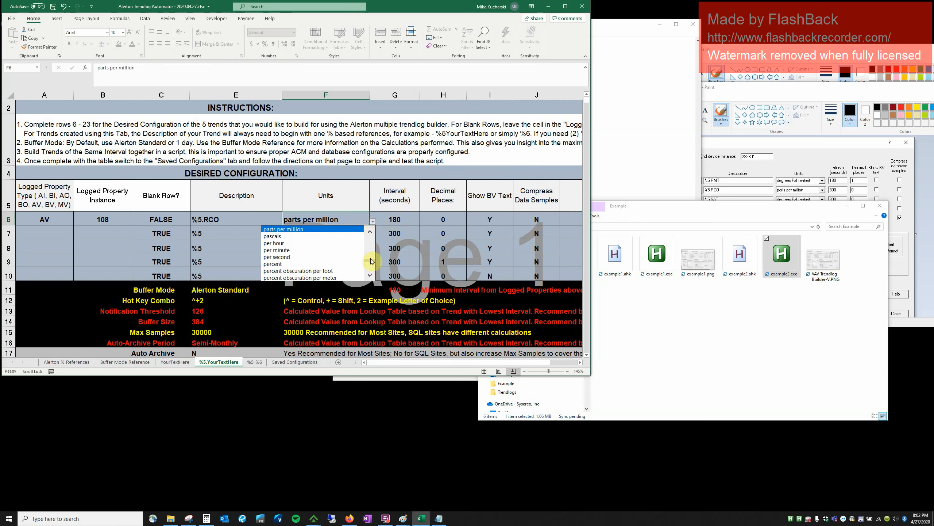
drag(370, 261, 372, 248)
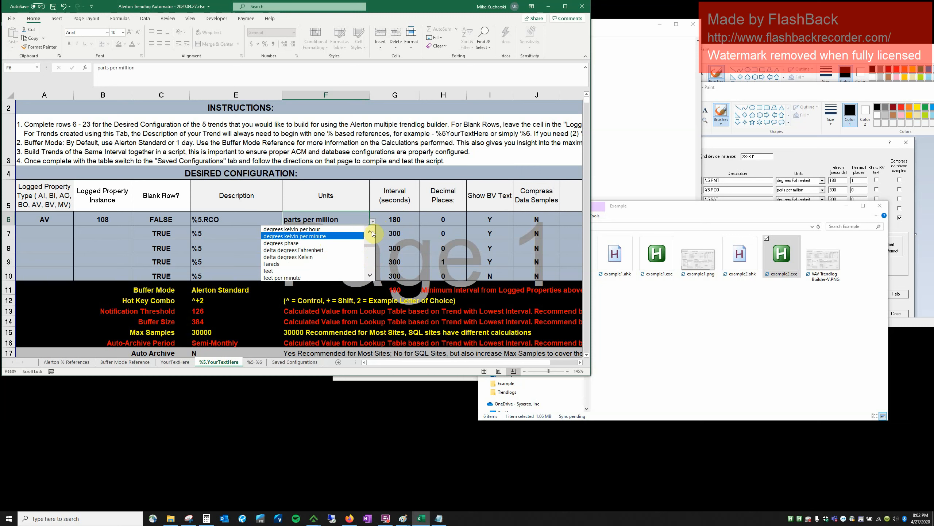
click(371, 232)
click(371, 232)
click(371, 232)
click(370, 232)
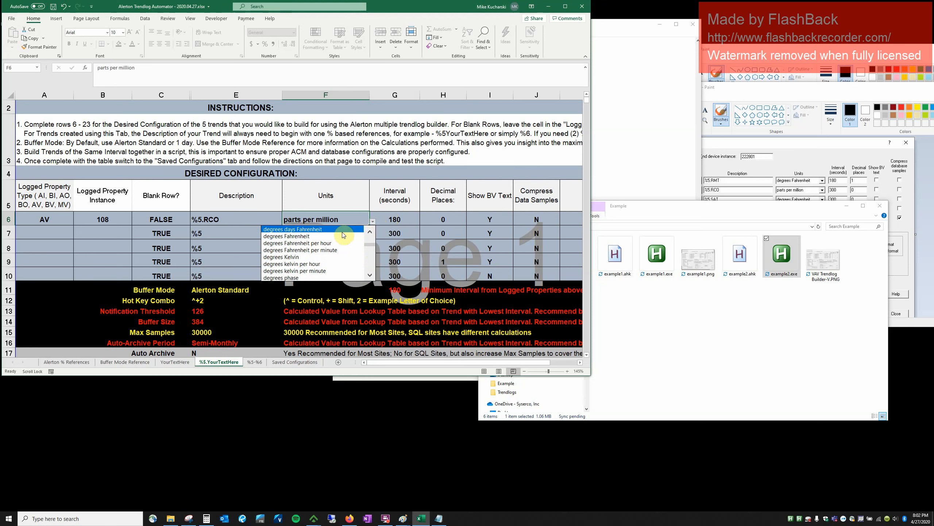
click(335, 236)
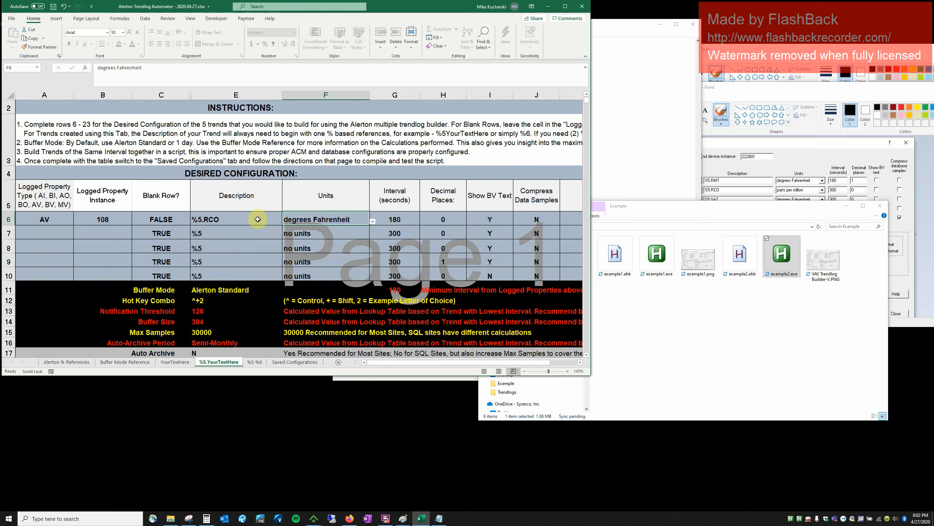
Set row 6's description to %5.RMT and its instance to 101.
click(219, 216)
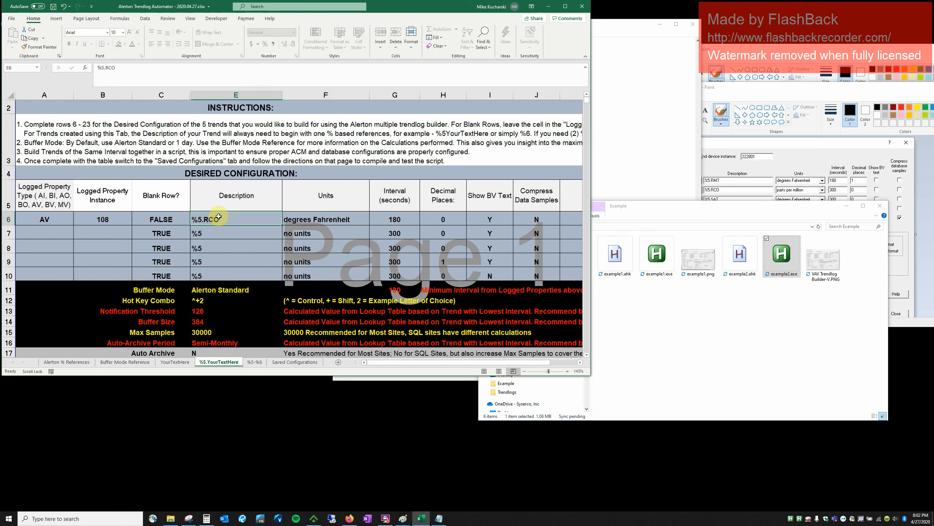
text(%5.)
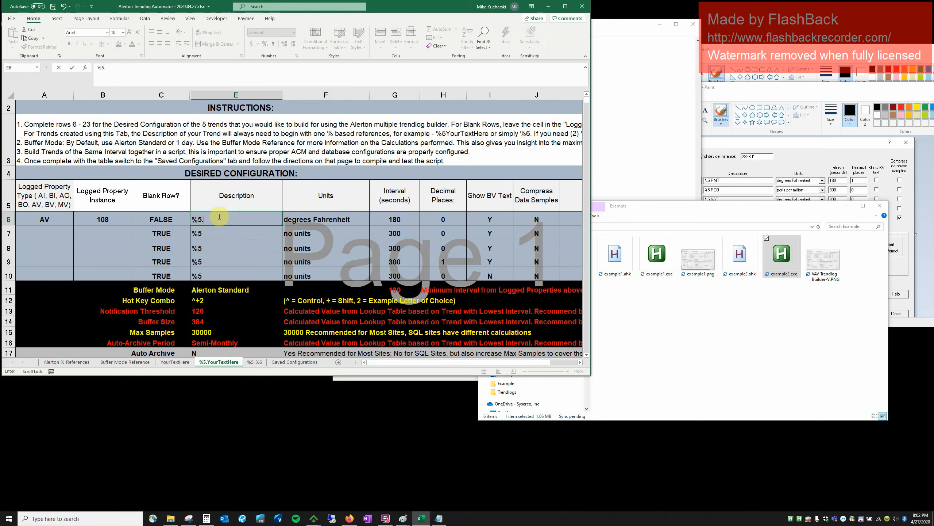
text(RMT)
key(Left)
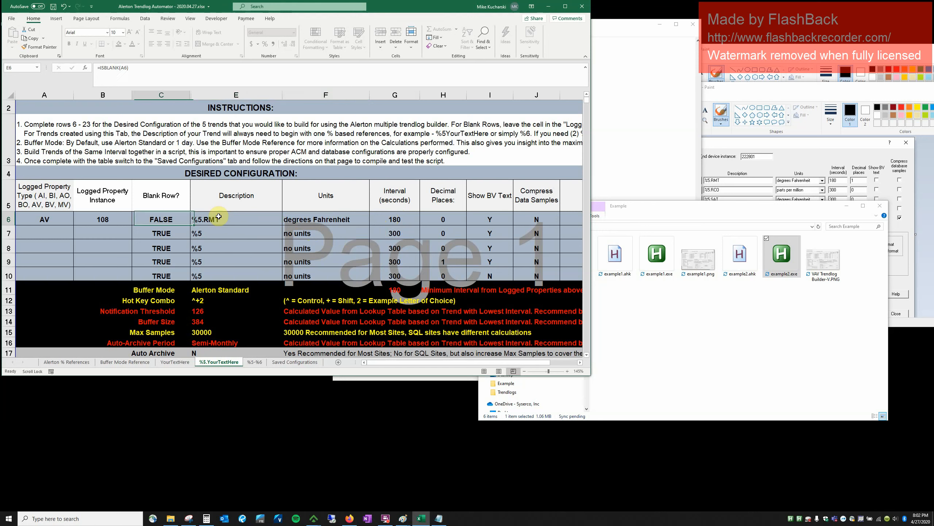
key(Left)
text(101)
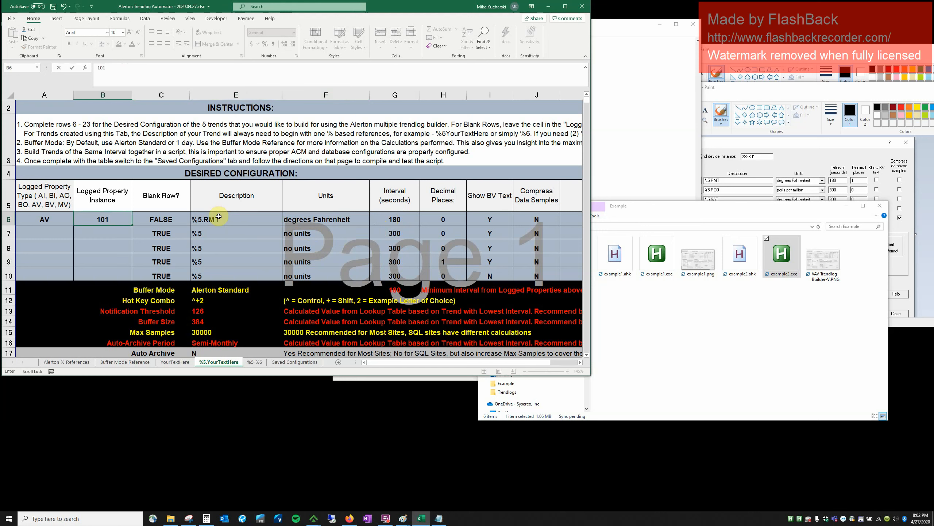
key(Right)
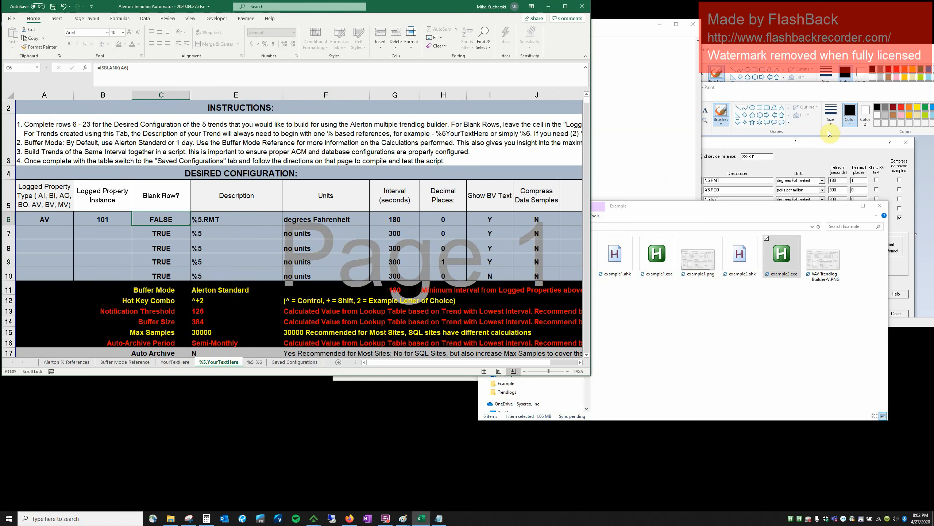
click(828, 157)
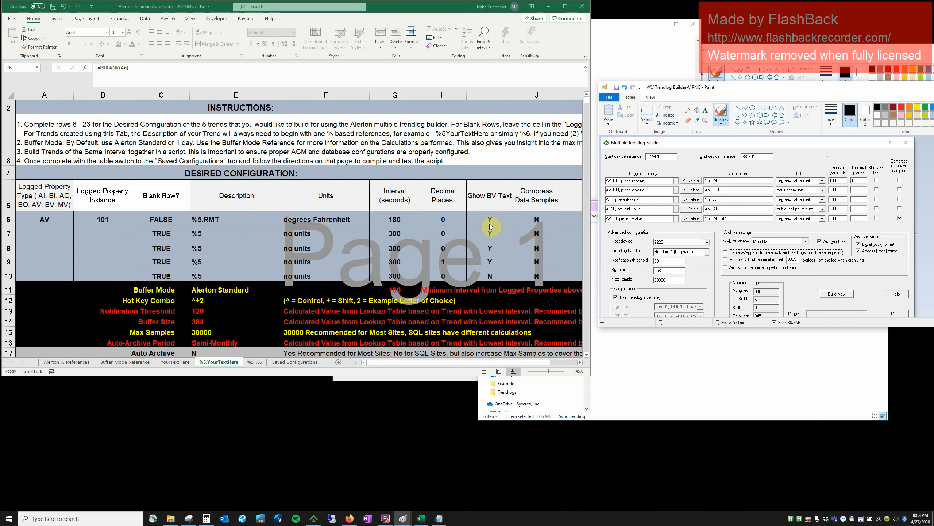
click(294, 361)
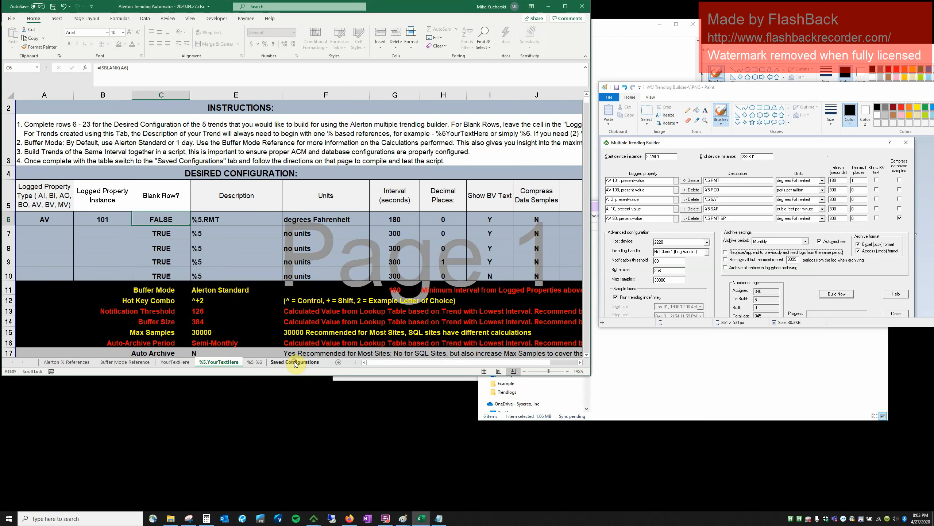
On Saved Configurations, copy the heading into G25 and retitle it 'Working Example 2'.
click(296, 362)
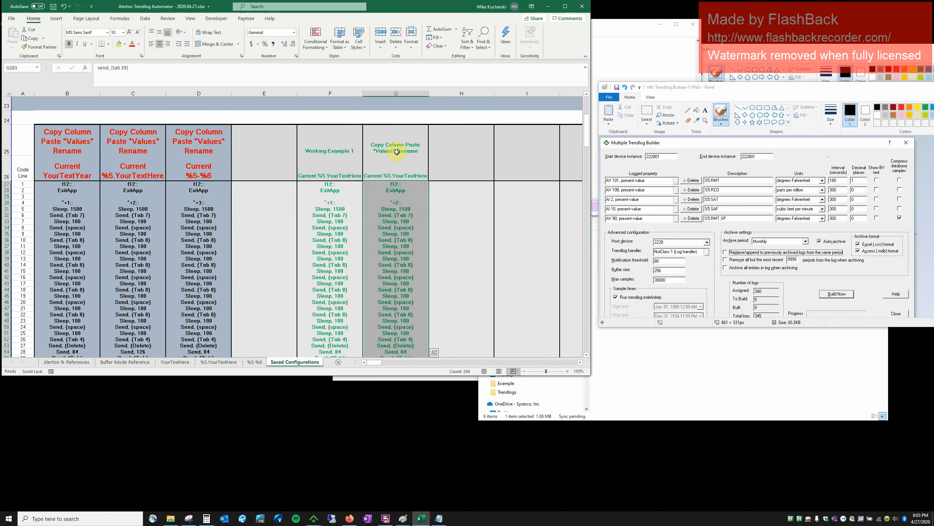
click(346, 150)
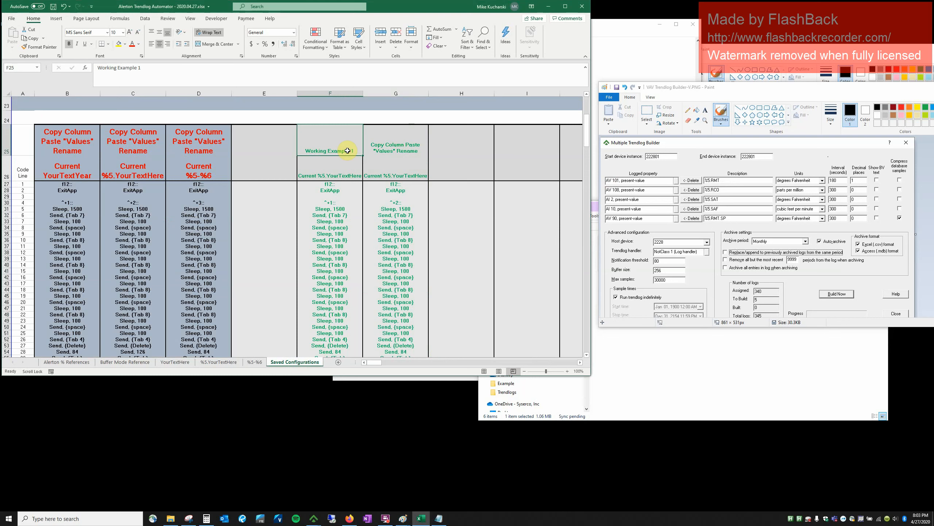
key(ctrl+c)
click(381, 147)
key(ctrl+v)
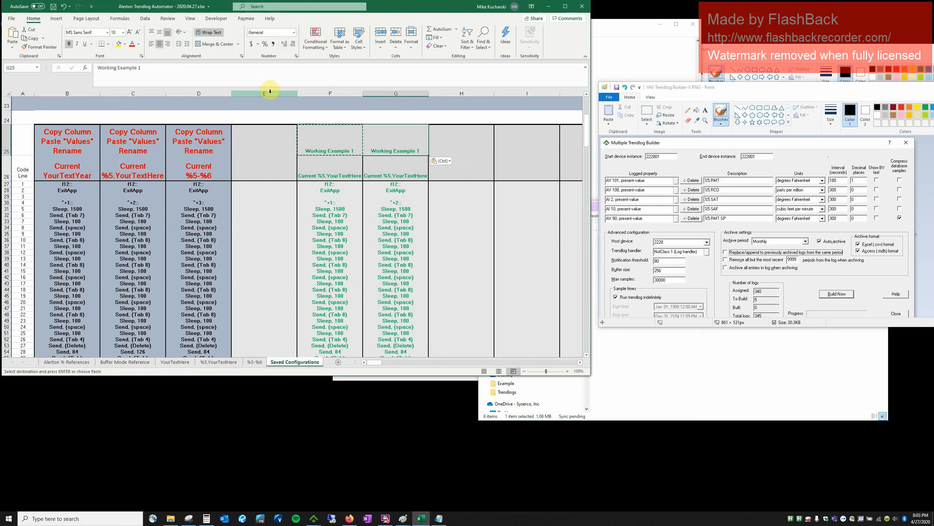
click(194, 74)
key(Return)
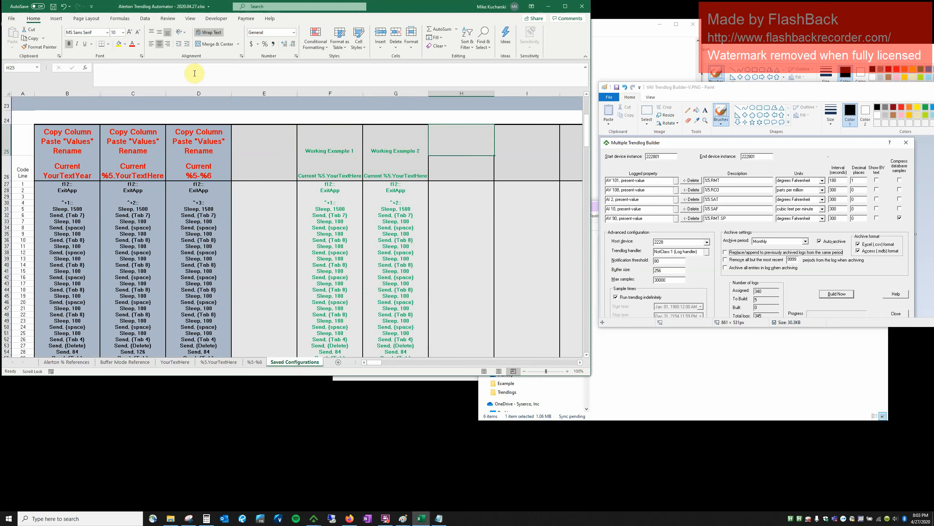
Copy column C's current script and paste its values into column H.
click(123, 93)
right_click(123, 95)
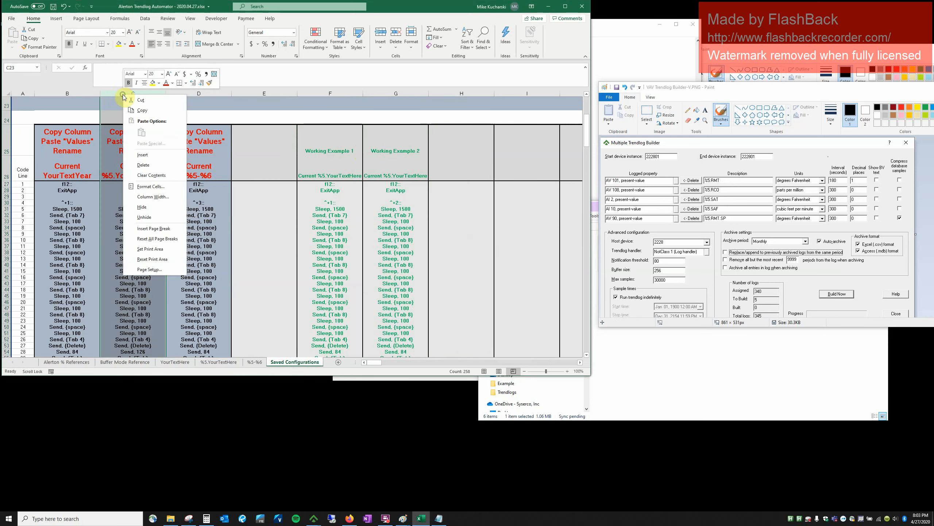
click(142, 111)
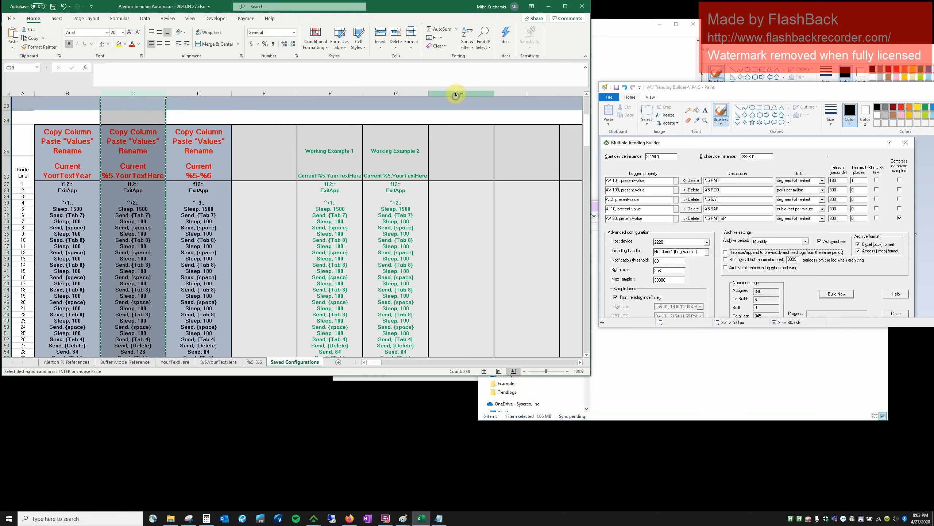
click(454, 94)
right_click(456, 94)
click(488, 133)
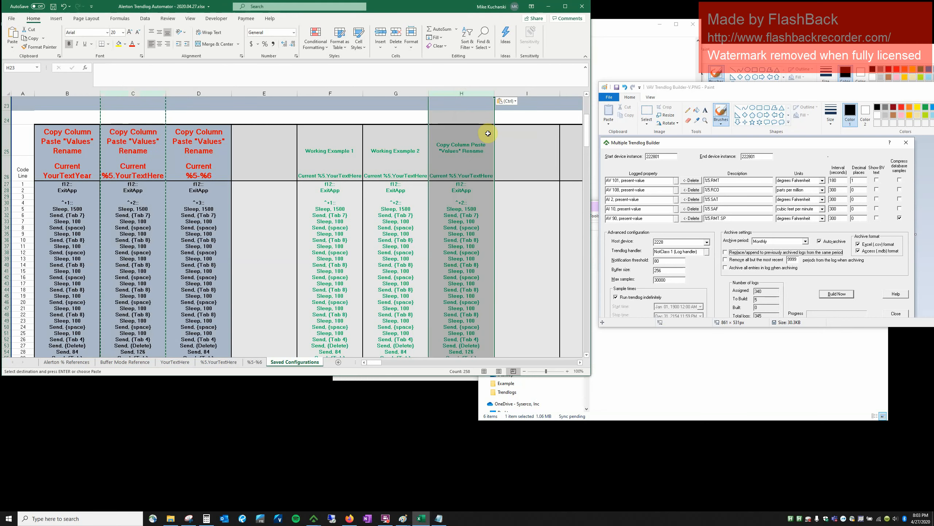
Title column H's heading in H25 'Testing Example 3'.
click(421, 151)
key(ctrl+c)
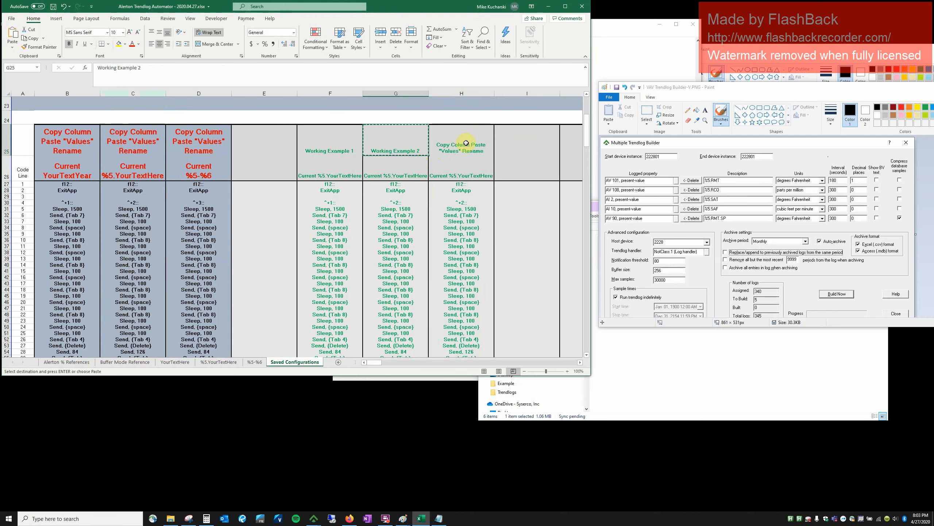
click(468, 149)
key(ctrl+v)
click(158, 72)
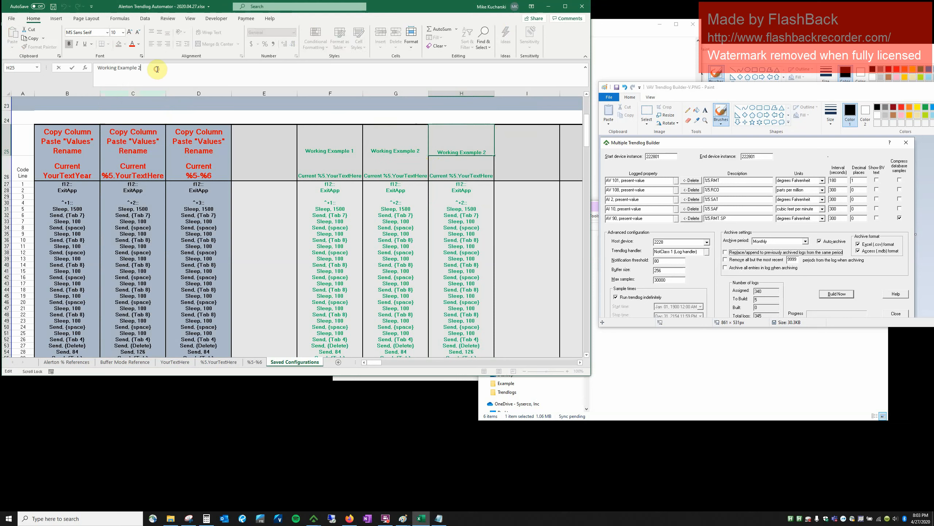
text(4)
key(BackSpace)
text(3)
key(BackSpace)
key(BackSpace)
key(BackSpace)
key(BackSpace)
key(BackSpace)
key(BackSpace)
key(BackSpace)
text(Testing)
key(Tab)
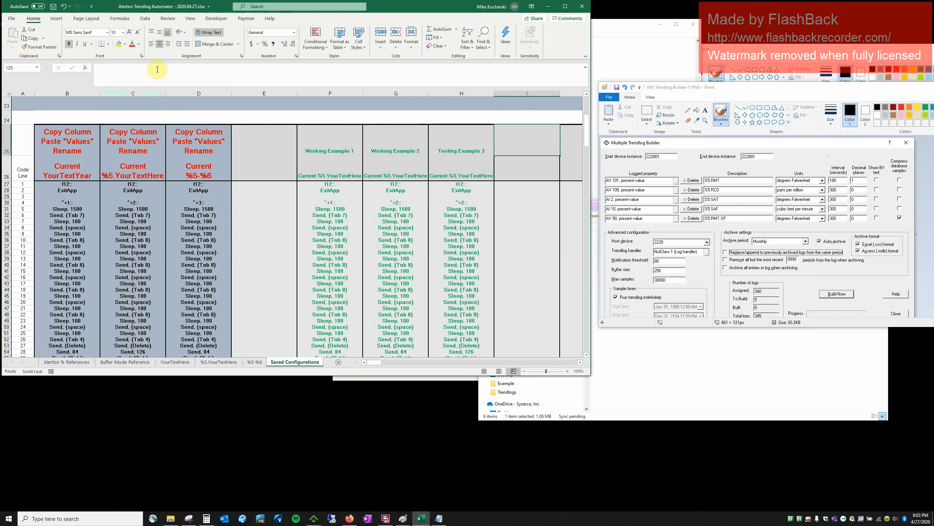
Change the hot key to ^+3 in column H and the Hot Key Combo cell.
click(469, 202)
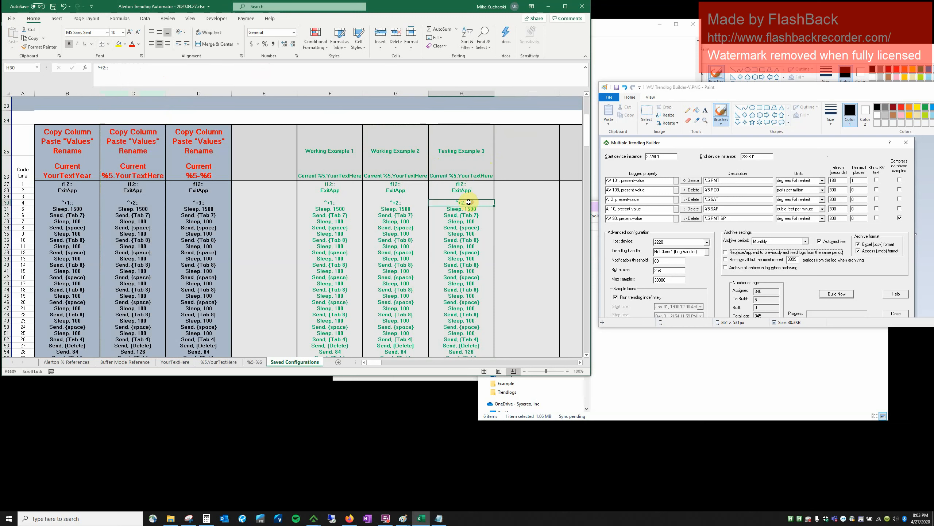
click(109, 67)
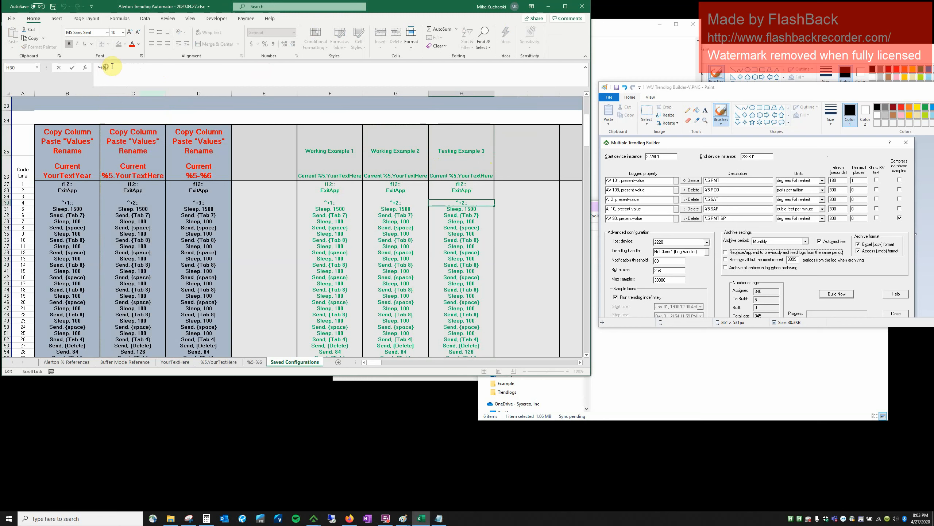
key(Tab)
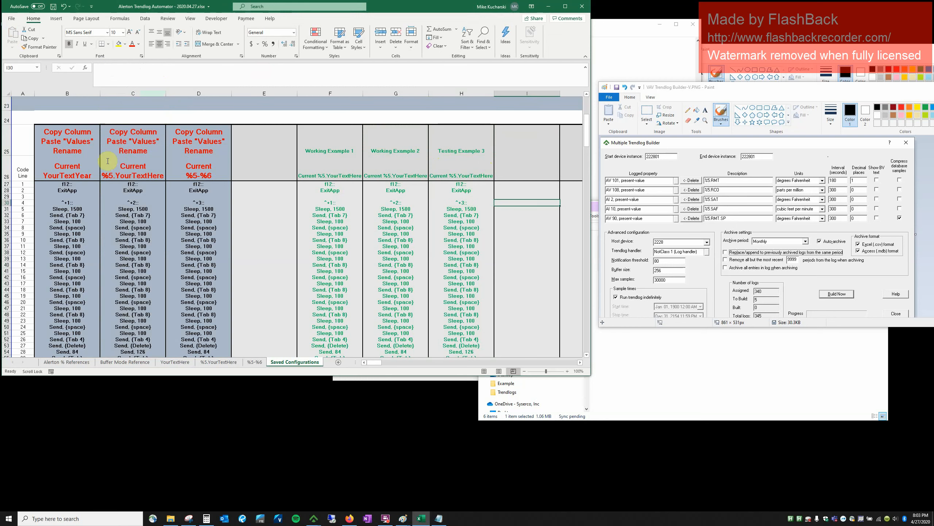
click(223, 362)
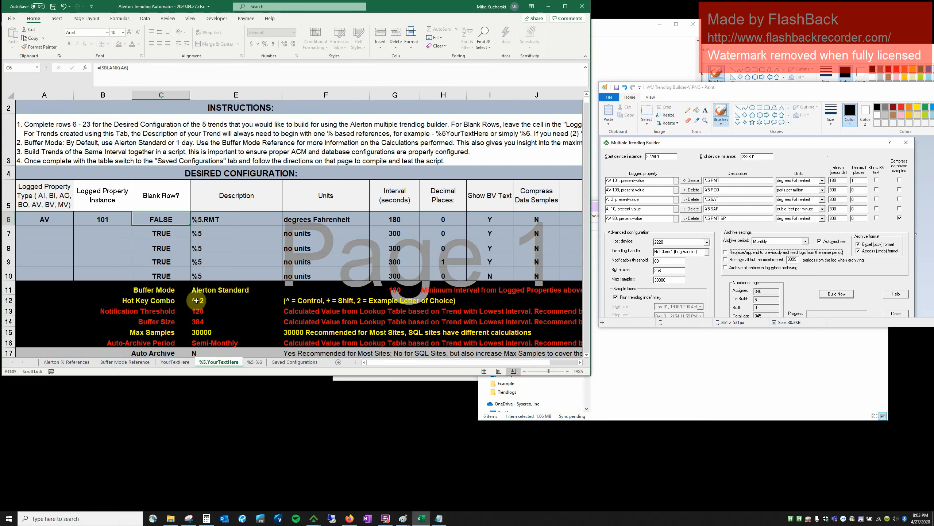
double_click(207, 299)
double_click(207, 298)
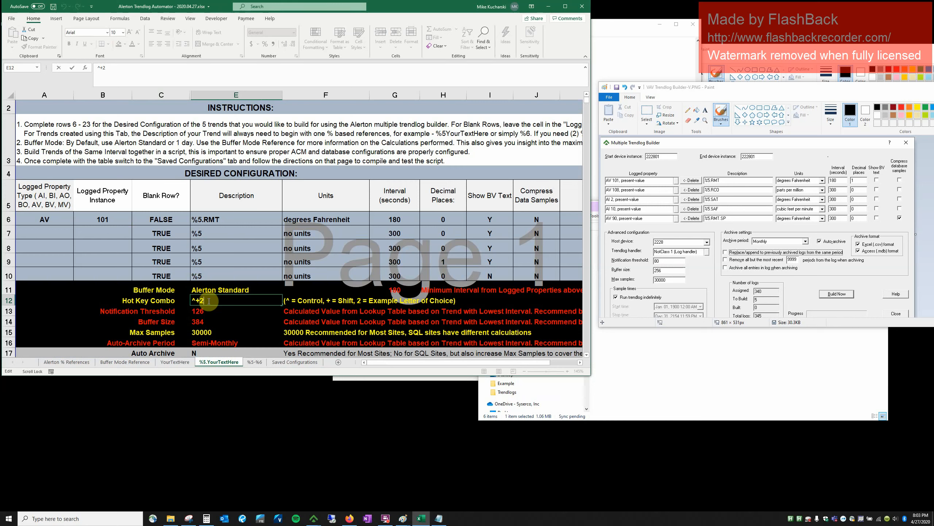
key(Tab)
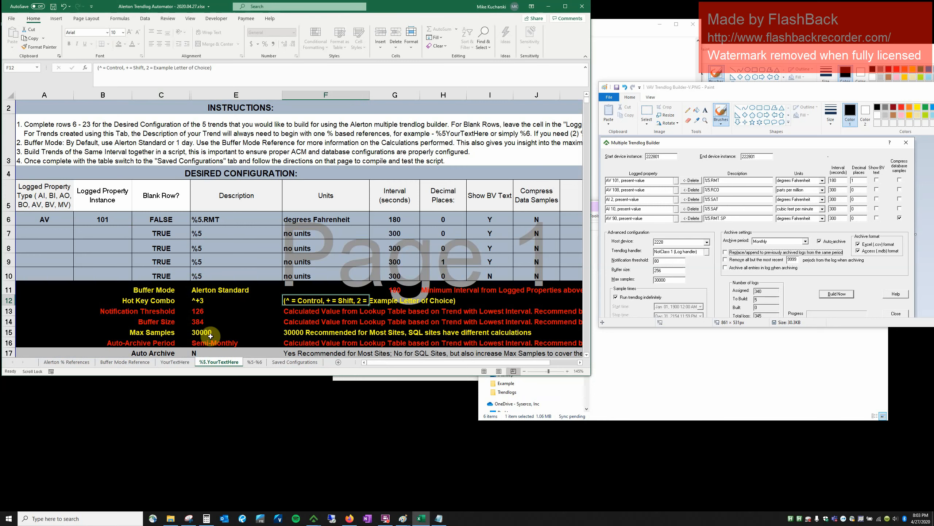
click(287, 362)
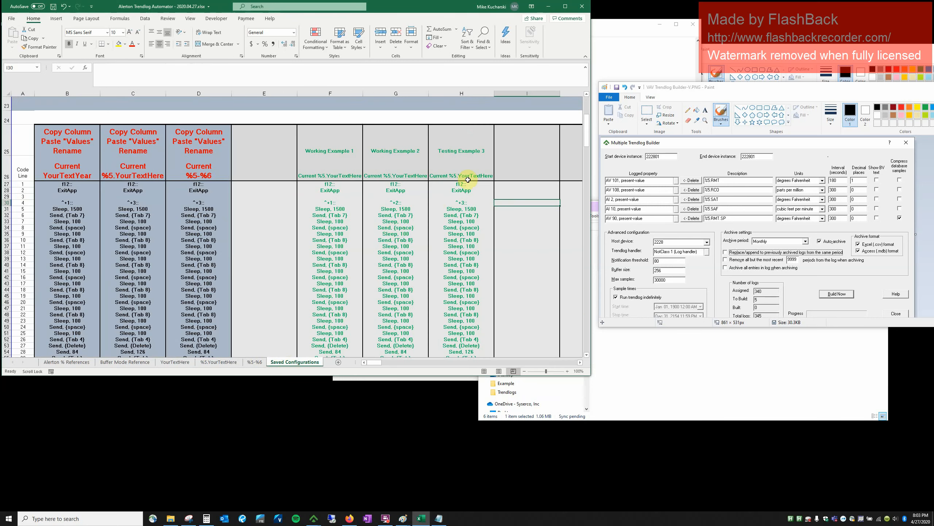
Copy the Testing Example 3 script from column H over Notepad's existing text.
drag(469, 186, 448, 116)
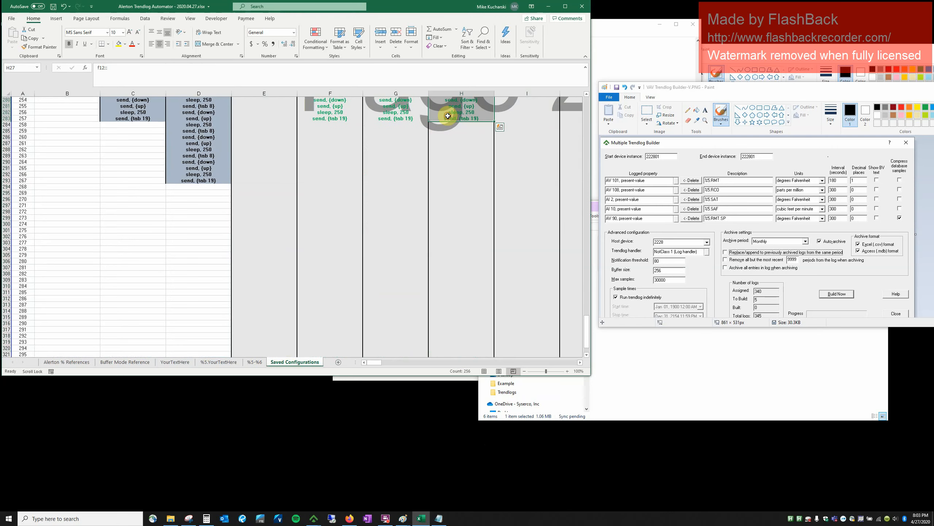
key(ctrl+c)
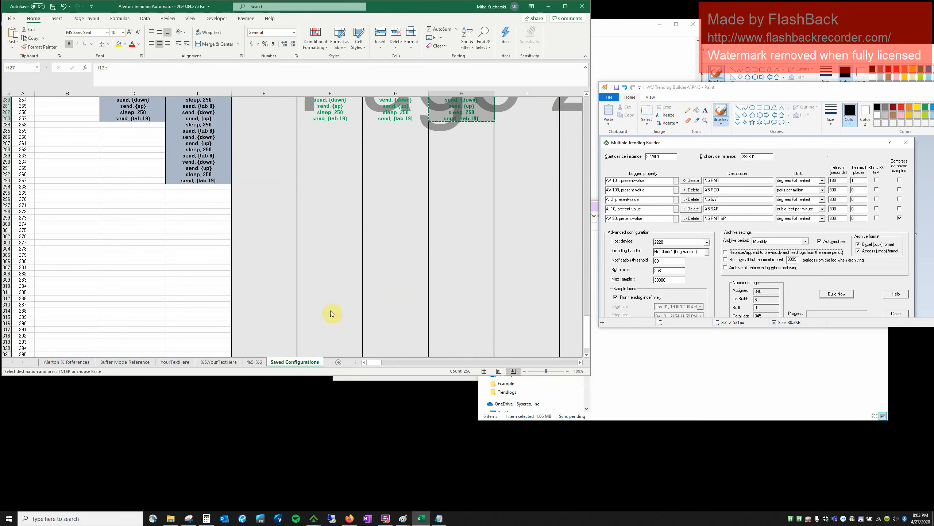
key(alt+Tab)
key(alt+Tab)
key(alt+Tab)
key(alt+Tab)
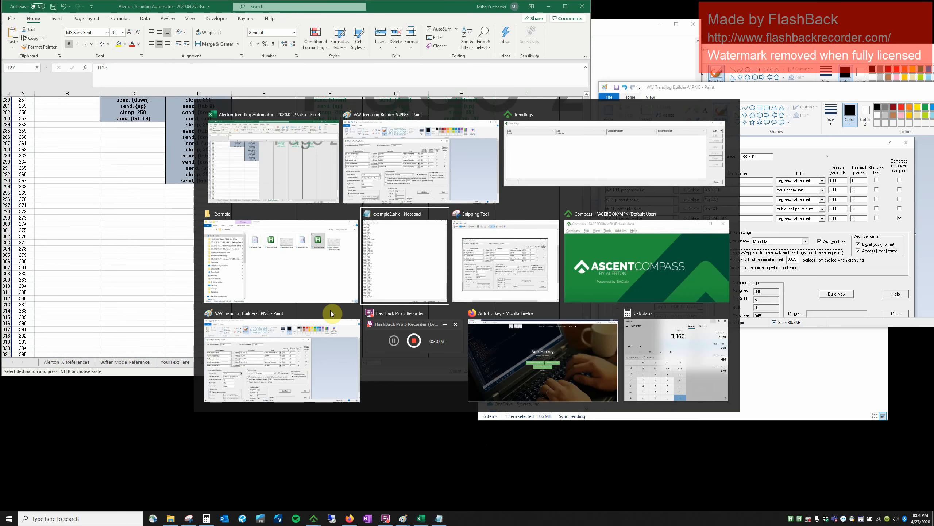
key(ctrl+a)
key(ctrl+v)
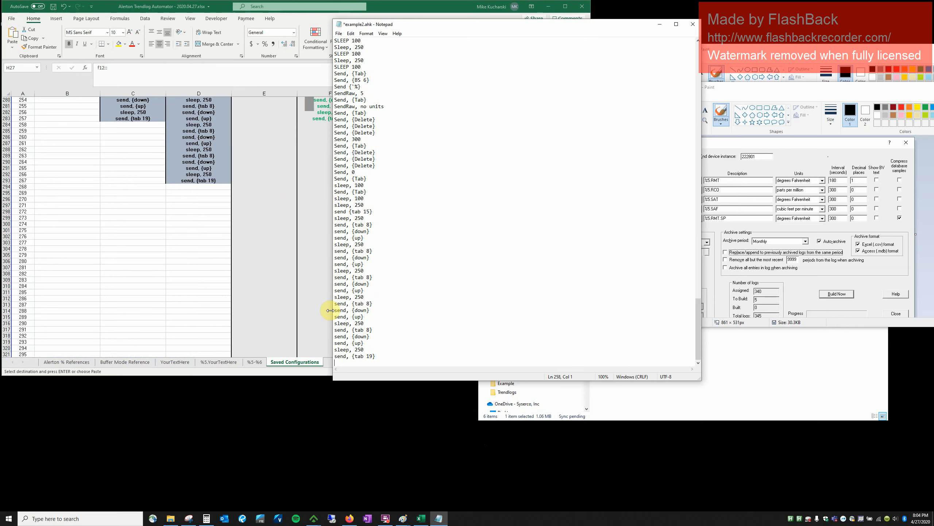
Save the script as example3.ahk with file type All Files, then close Notepad.
click(339, 34)
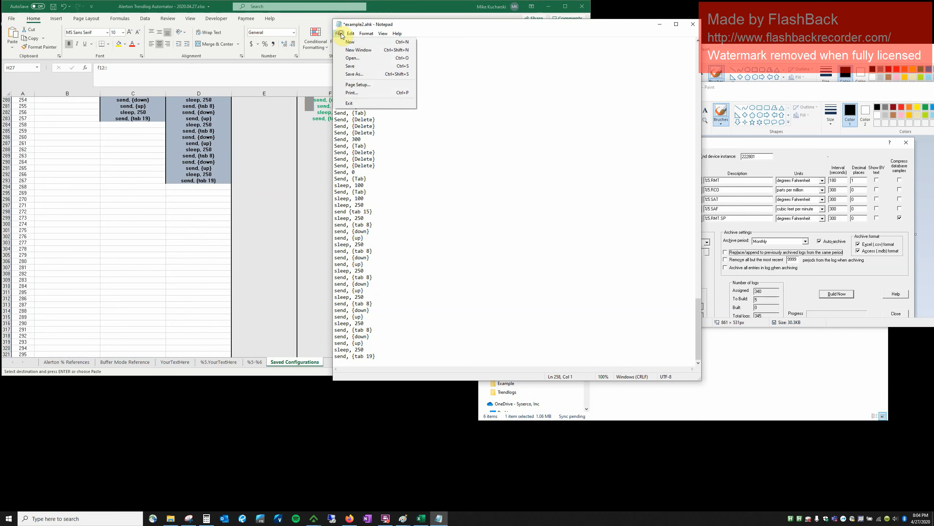
click(354, 74)
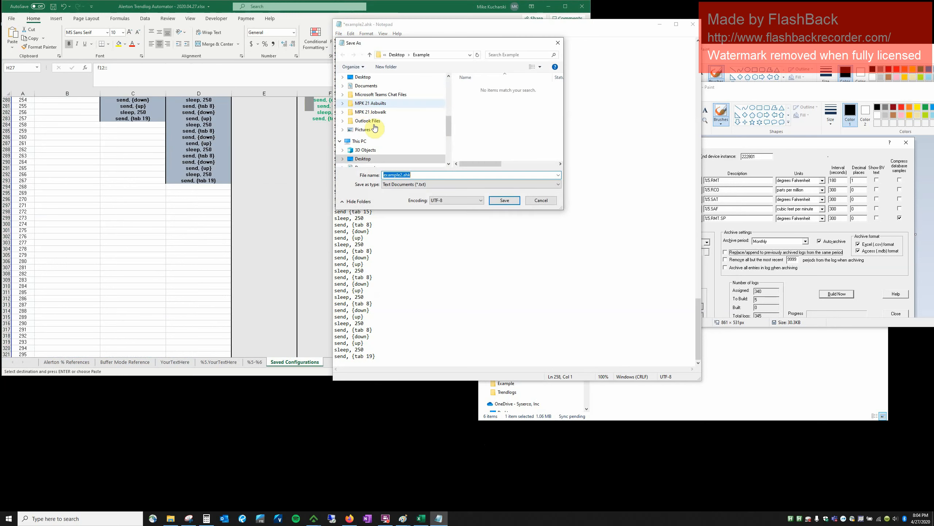
click(404, 175)
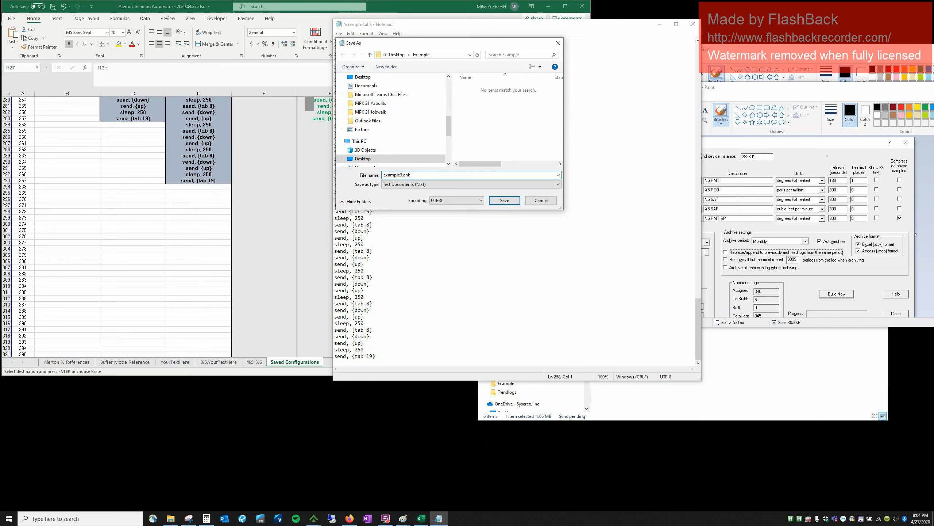
text(3)
click(434, 187)
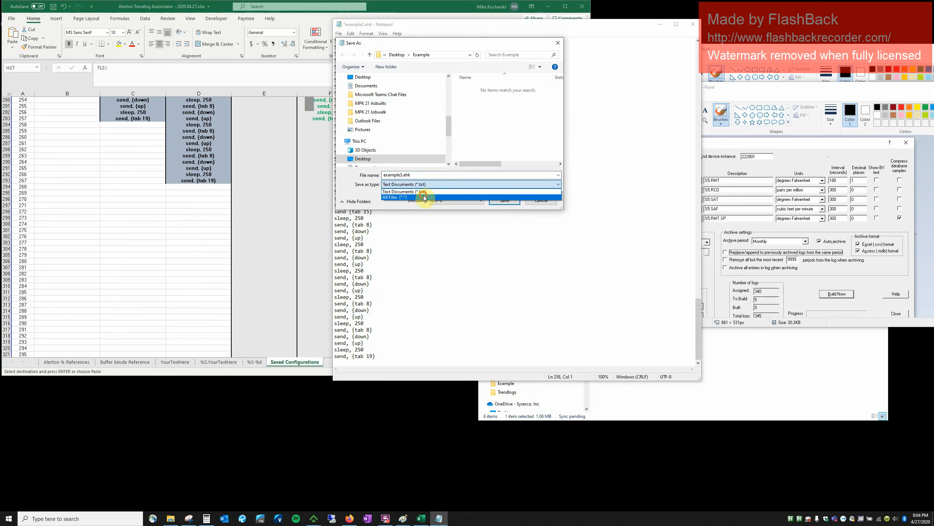
click(429, 196)
click(499, 202)
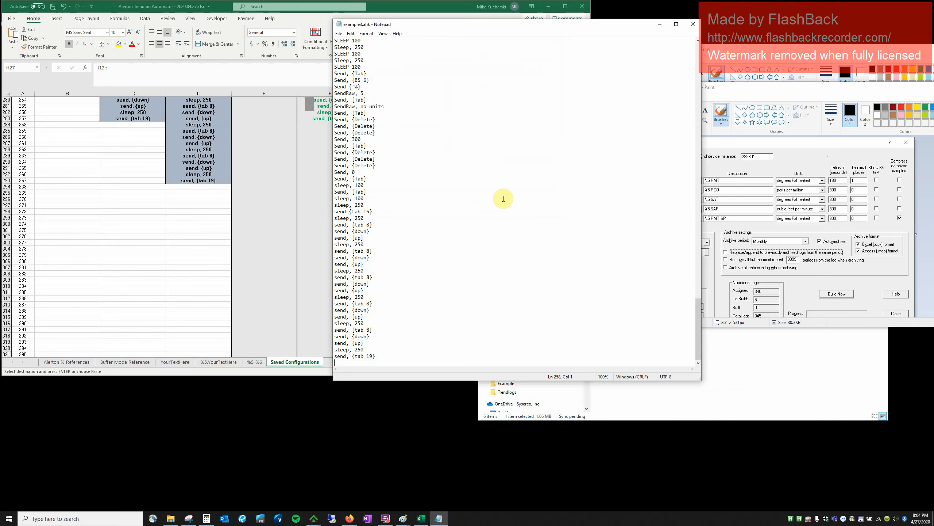
click(691, 25)
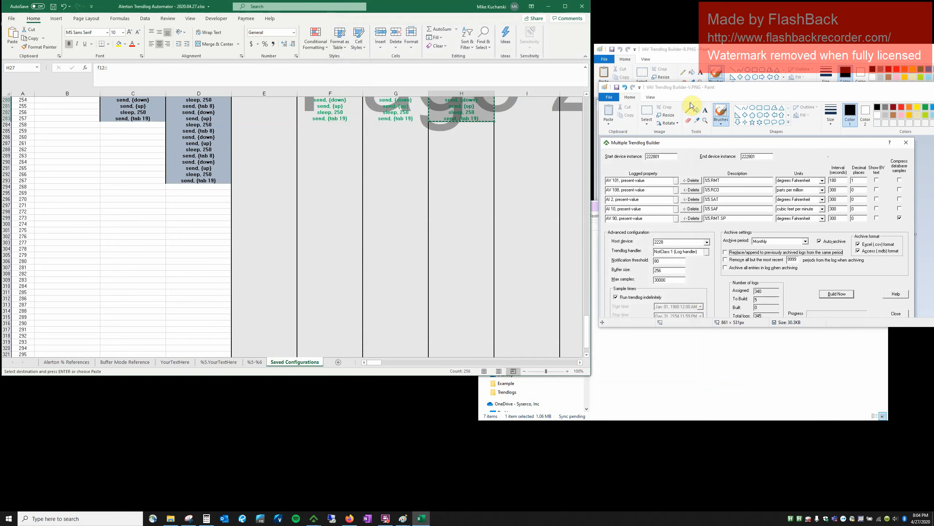
Compile example3.ahk in the Example folder into example3.exe.
click(719, 344)
click(816, 272)
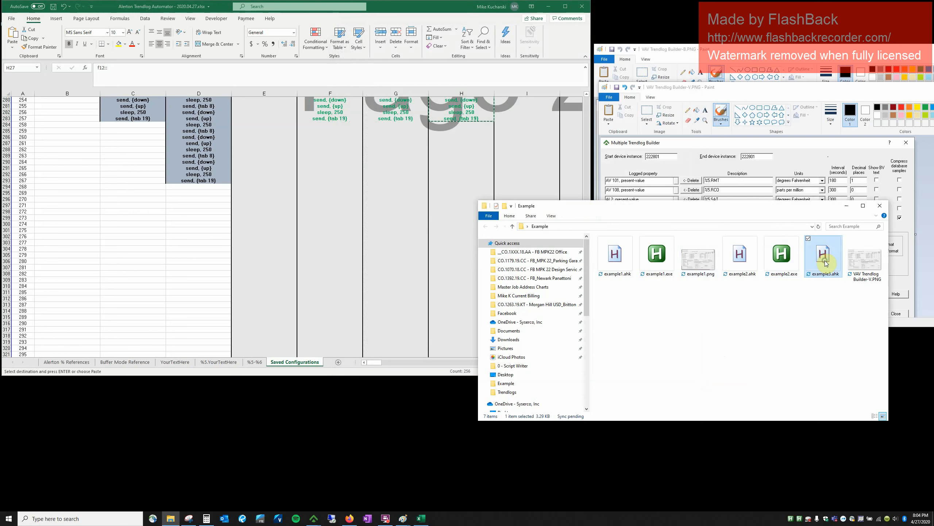
right_click(825, 260)
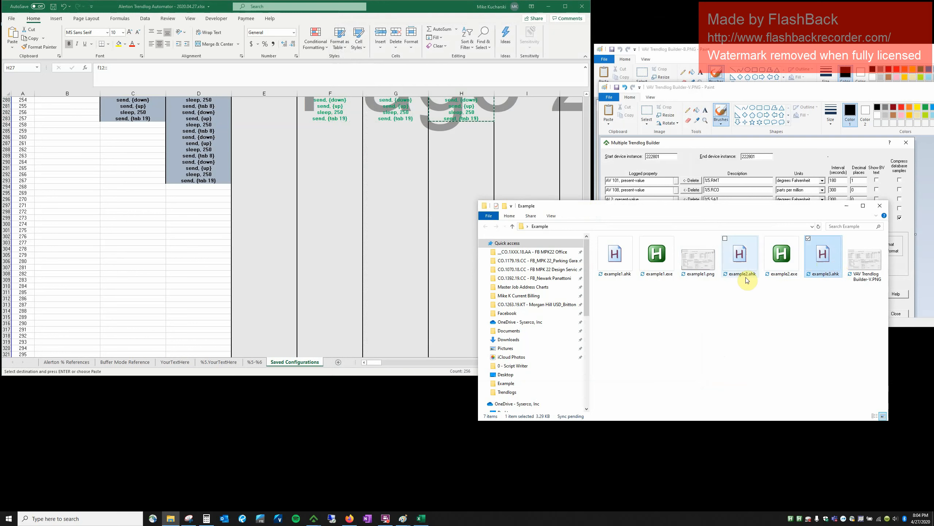
click(853, 260)
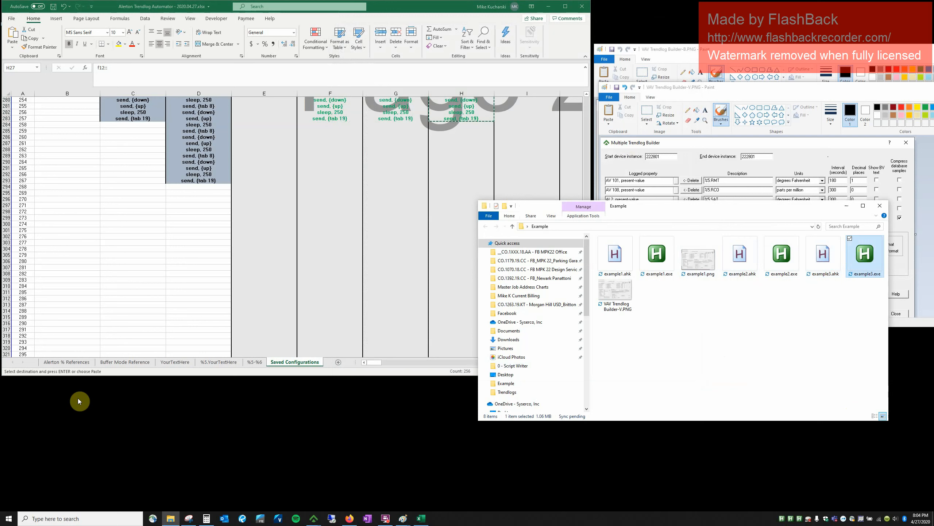
click(313, 516)
Auto-fill the builder with the F12 hotkey and build the AV 101 %5.RMT trendlog, reaching ten logs.
click(325, 505)
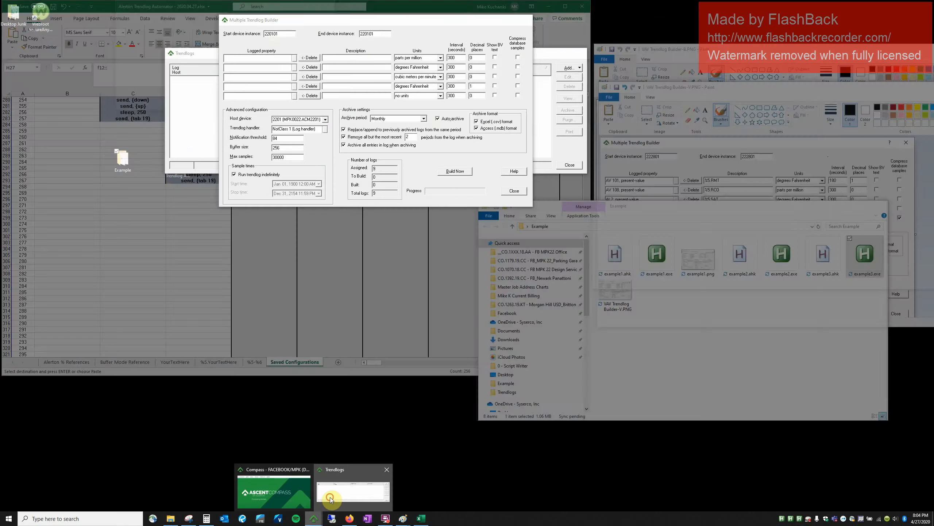
click(376, 33)
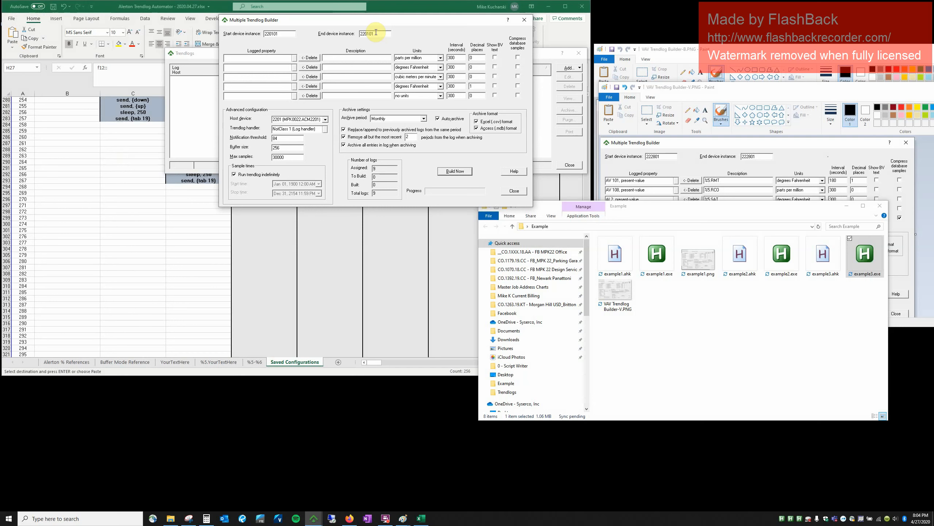
key(F12)
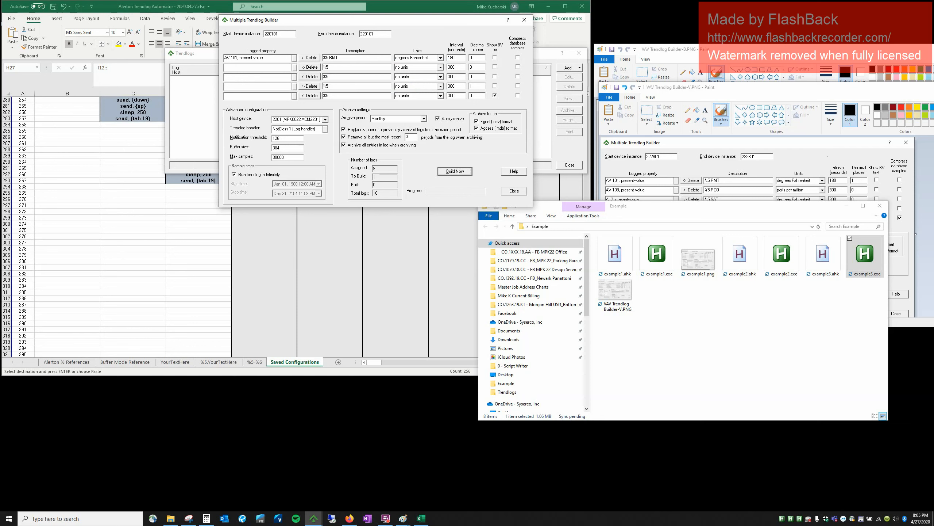
click(453, 172)
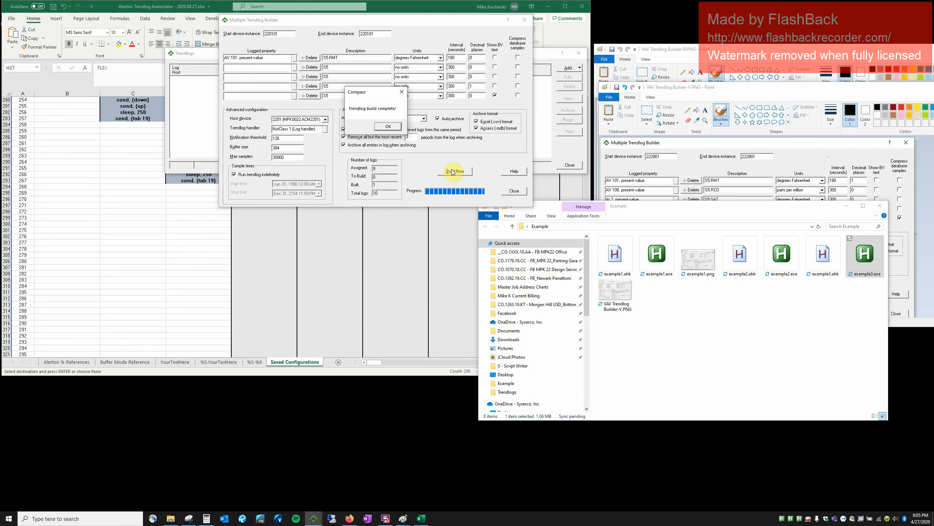
click(387, 127)
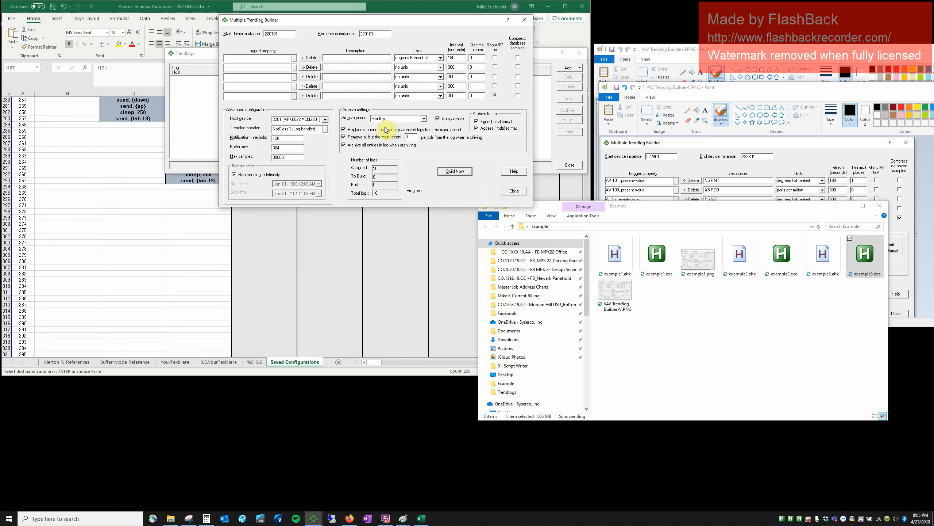
click(514, 191)
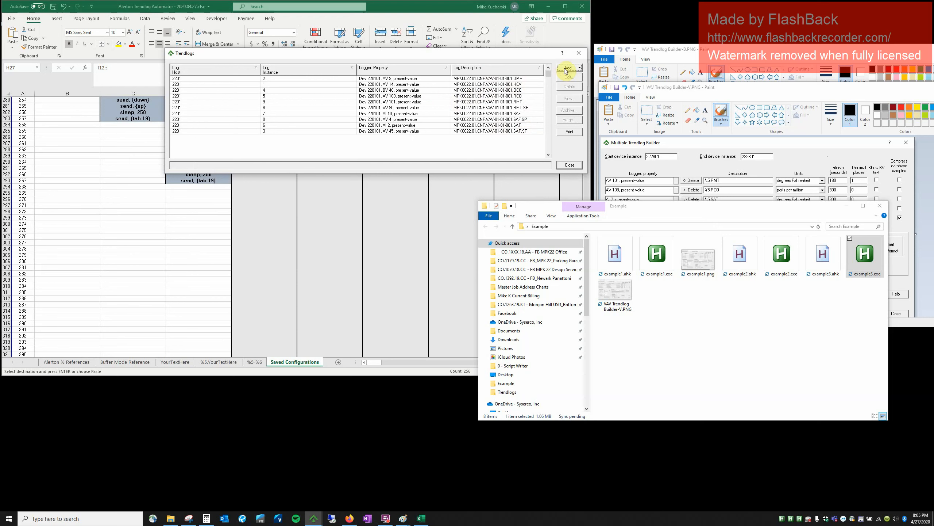
Select all ten trendlogs for device 220101 and delete them.
click(507, 81)
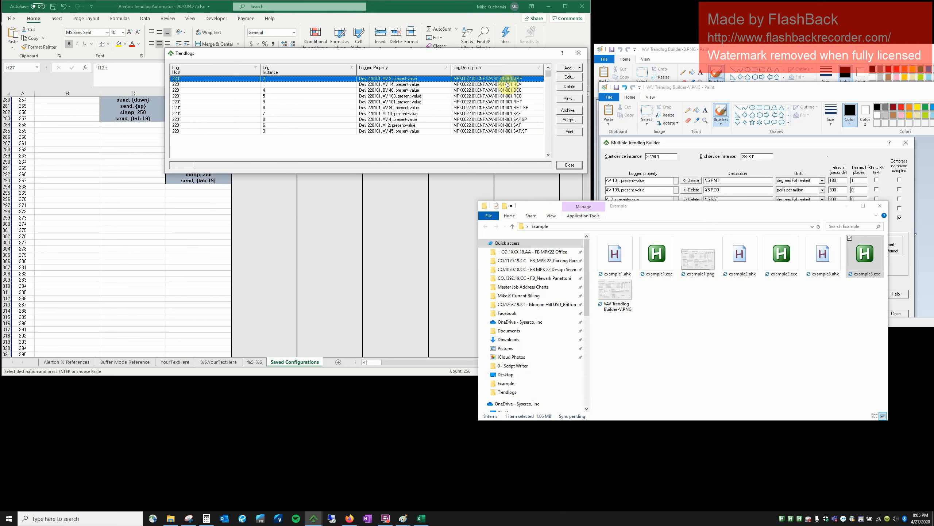
shift+click(507, 131)
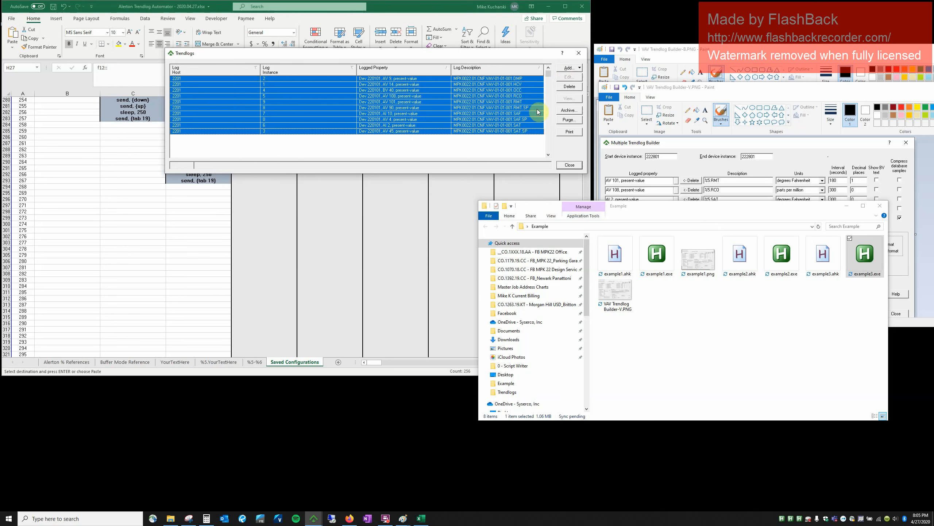
click(569, 87)
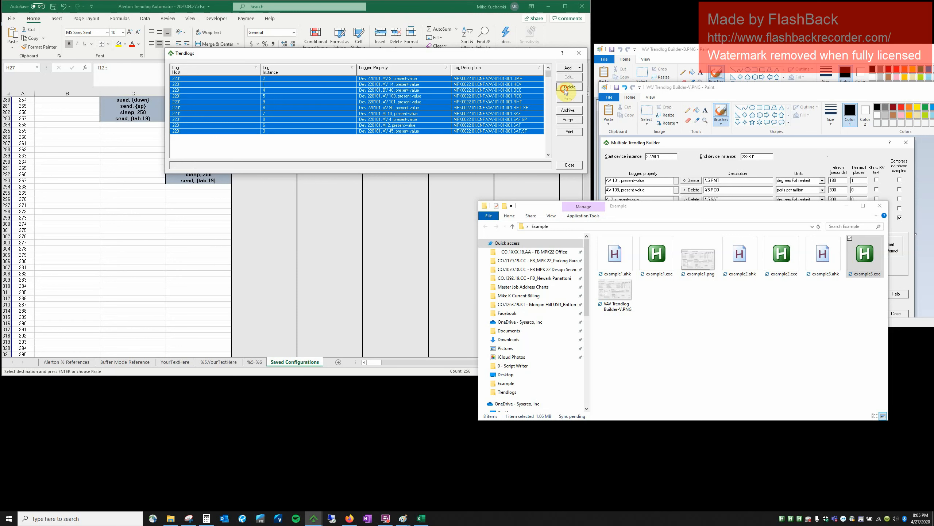
click(364, 131)
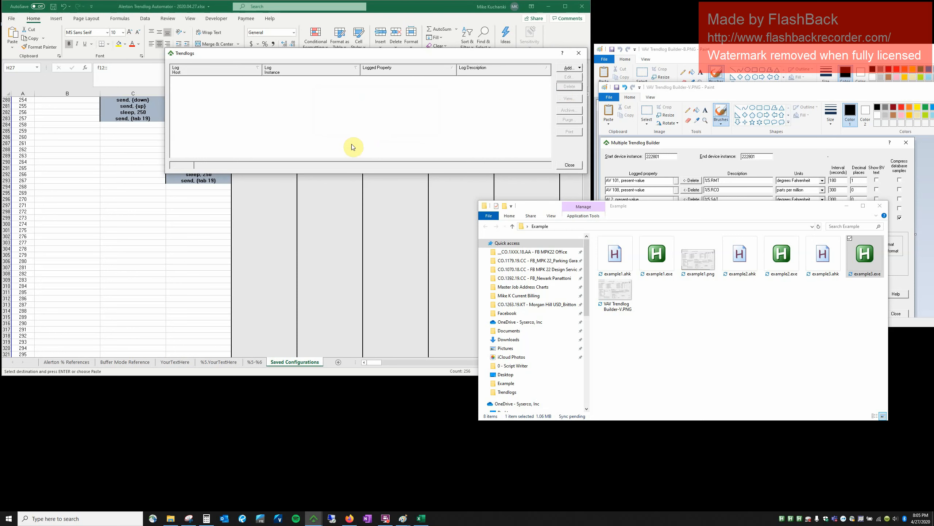
click(241, 249)
Scroll the Saved Configurations sheet back up to row 1 to show its title and instructions.
scroll(240, 249, up, 20)
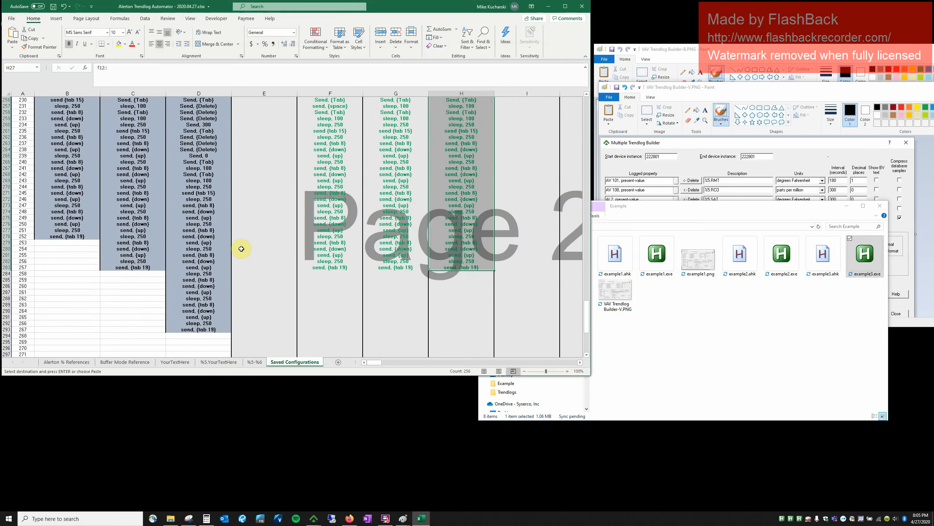
scroll(242, 249, up, 20)
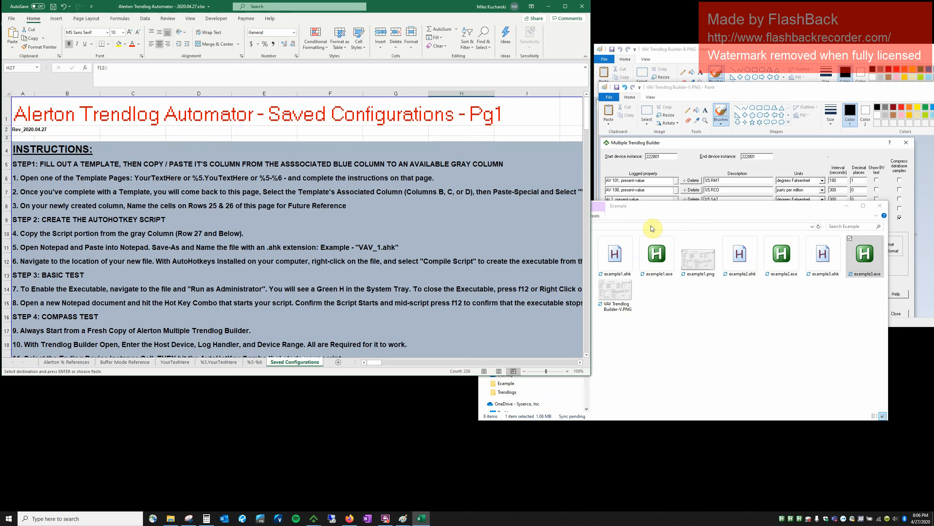
click(389, 518)
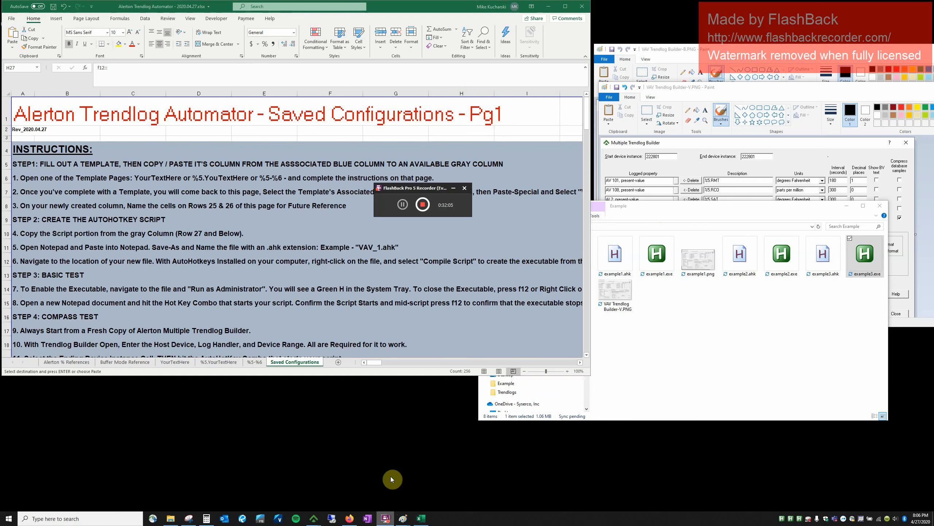